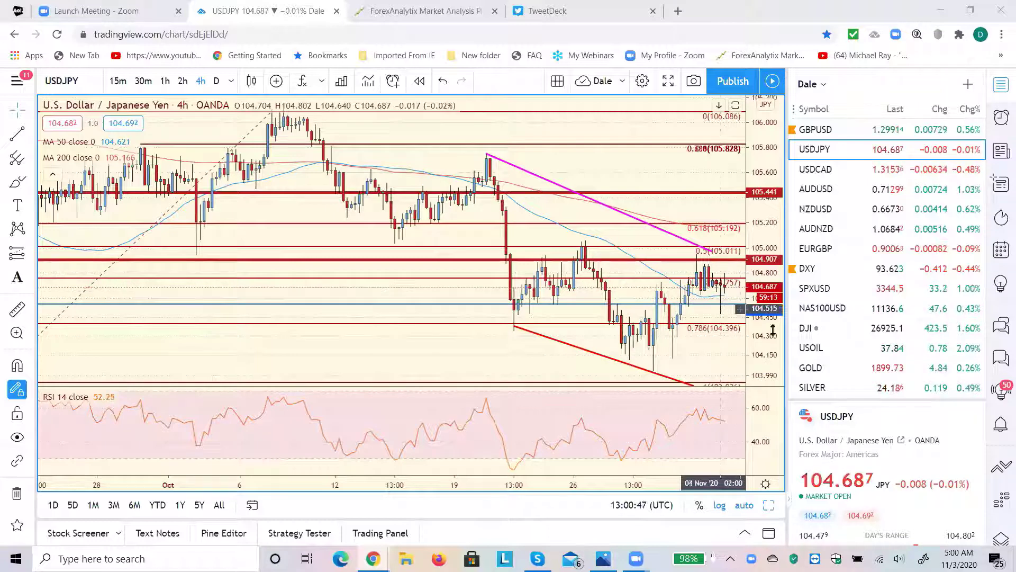
# - Load the SILVER chart on the 2h interval to show its 24.948, 24.023 and 23.729 levels
pyautogui.click(823, 391)
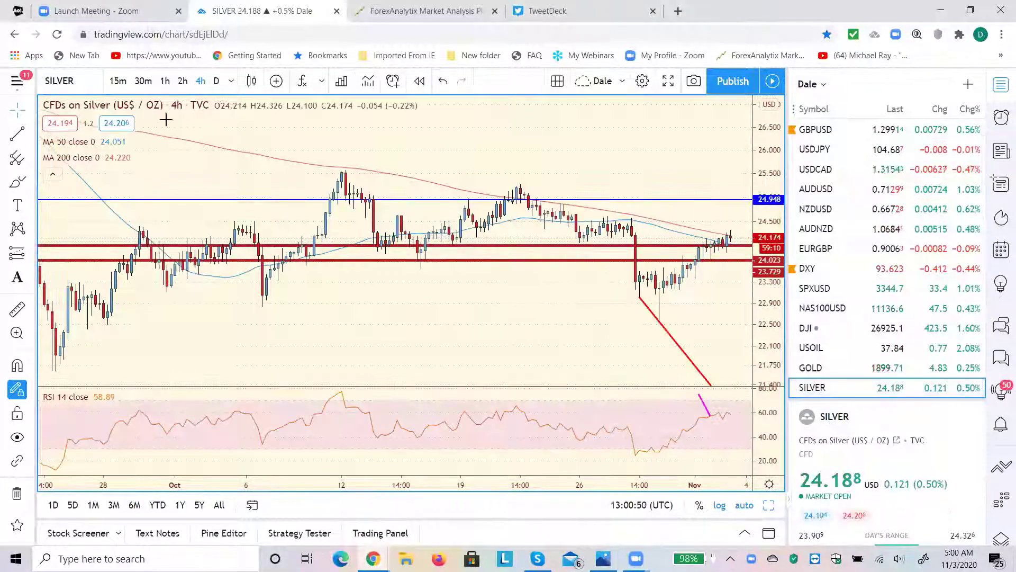
pyautogui.click(182, 81)
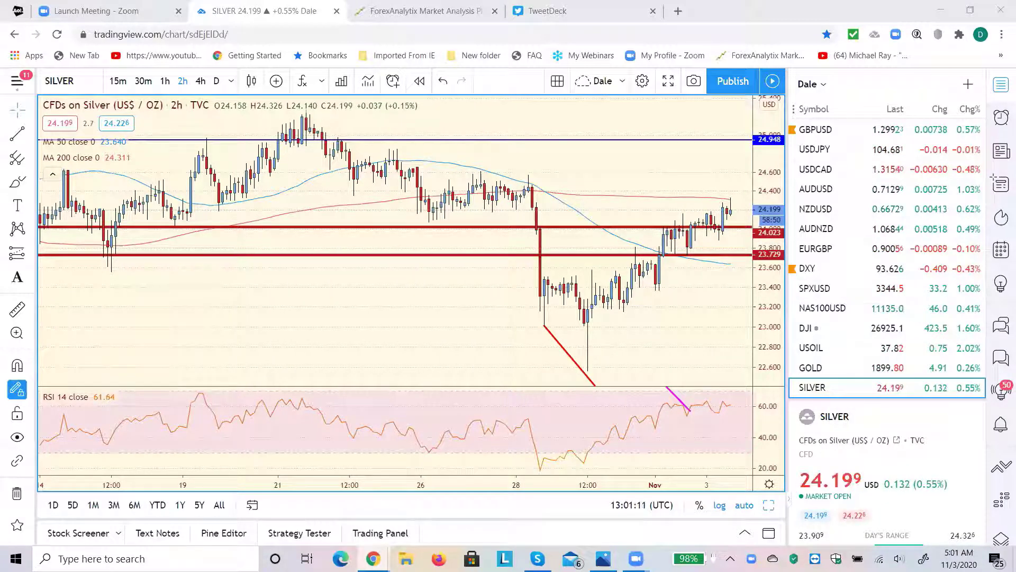
# - Step through the SPXUSD and USOIL charts, ending on the 2-hour DXY chart
pyautogui.click(818, 291)
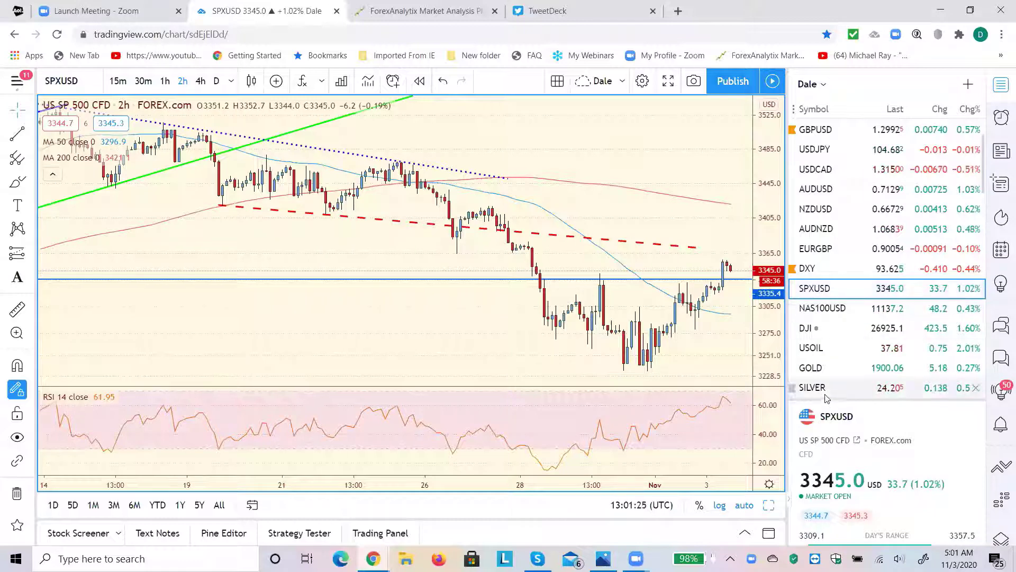
pyautogui.click(814, 352)
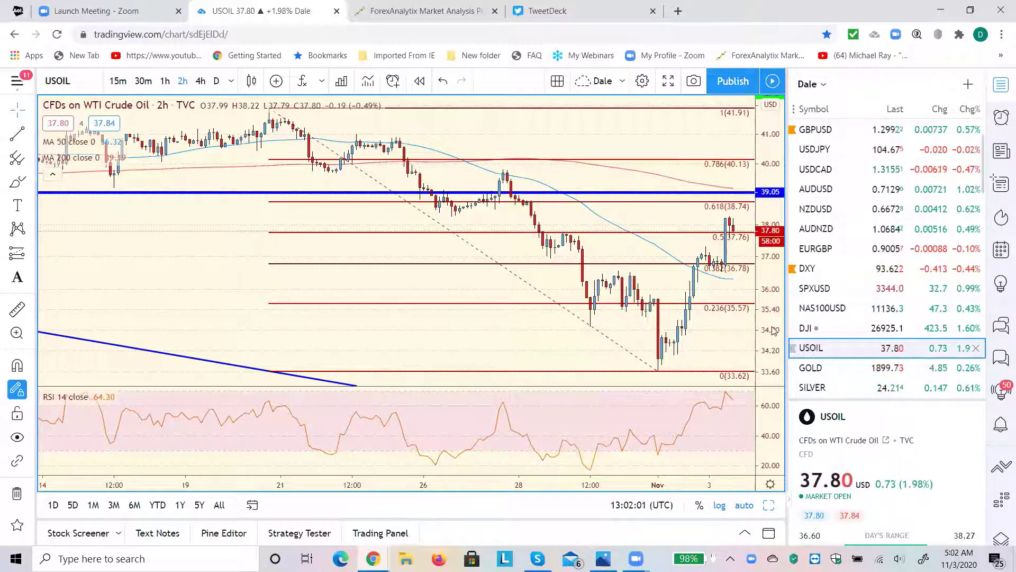
pyautogui.click(800, 270)
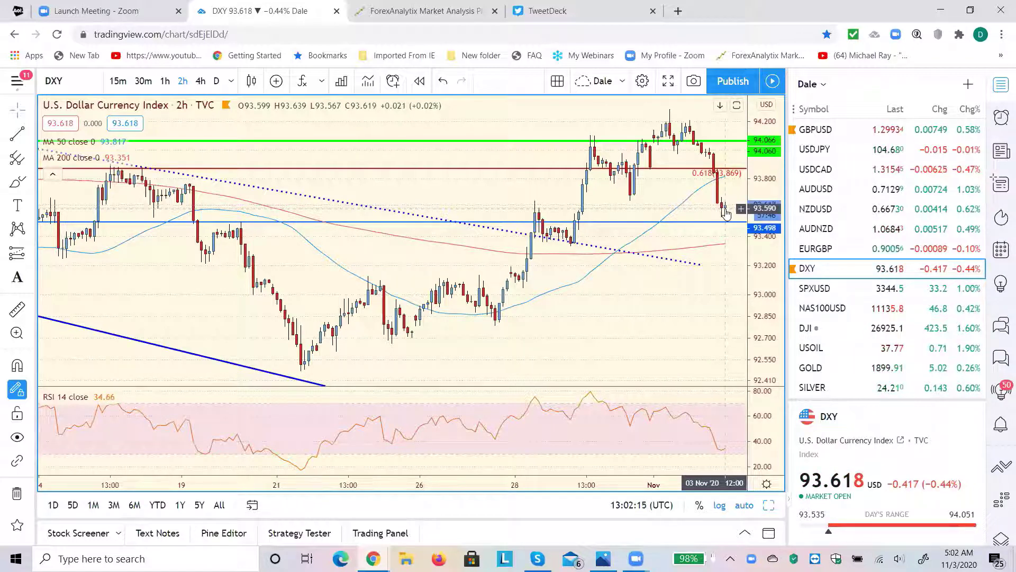
# - Flip through GBPUSD and EURGBP, then return to the 2-hour SPXUSD chart near 3343.5
pyautogui.click(826, 131)
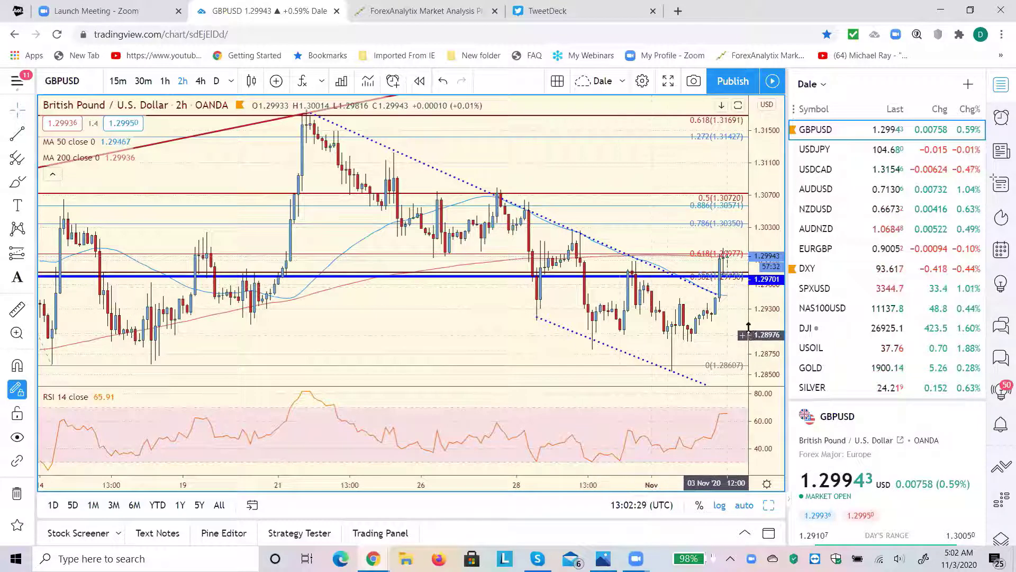
pyautogui.click(821, 254)
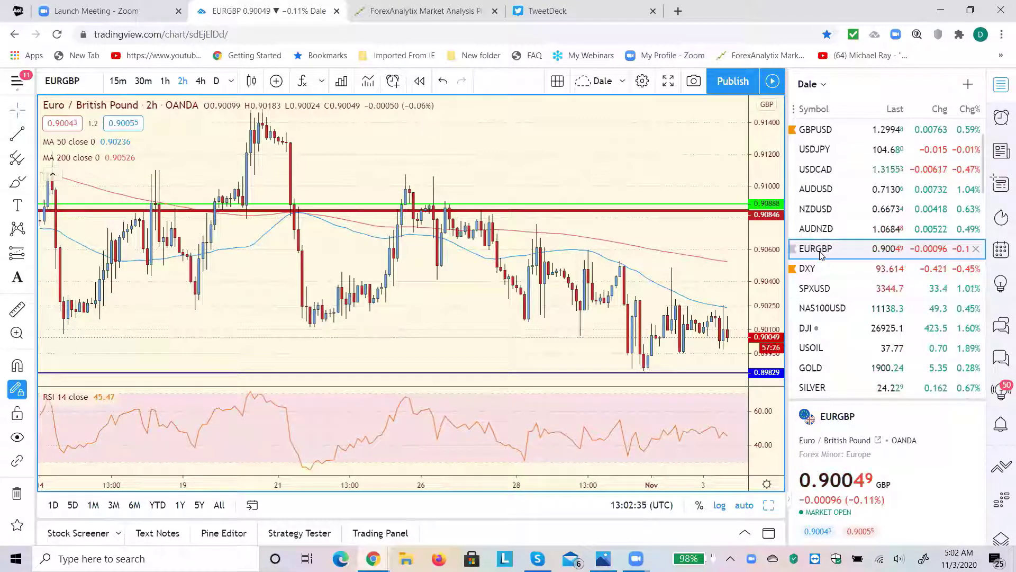
pyautogui.click(822, 292)
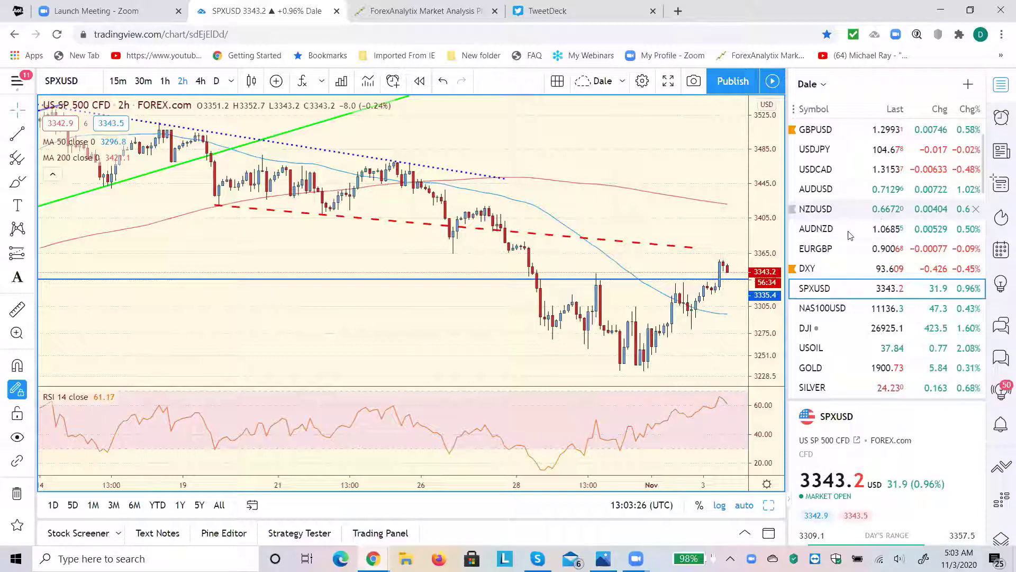
# - Cycle through AUDUSD, DXY, GOLD and SILVER, finishing on the 2-hour USDJPY chart
pyautogui.click(816, 199)
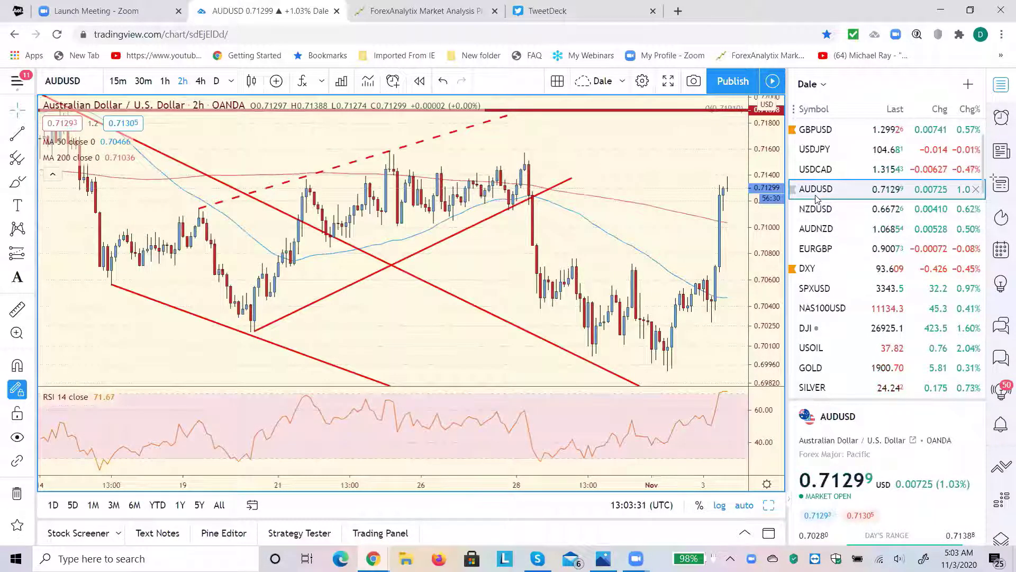
pyautogui.click(819, 274)
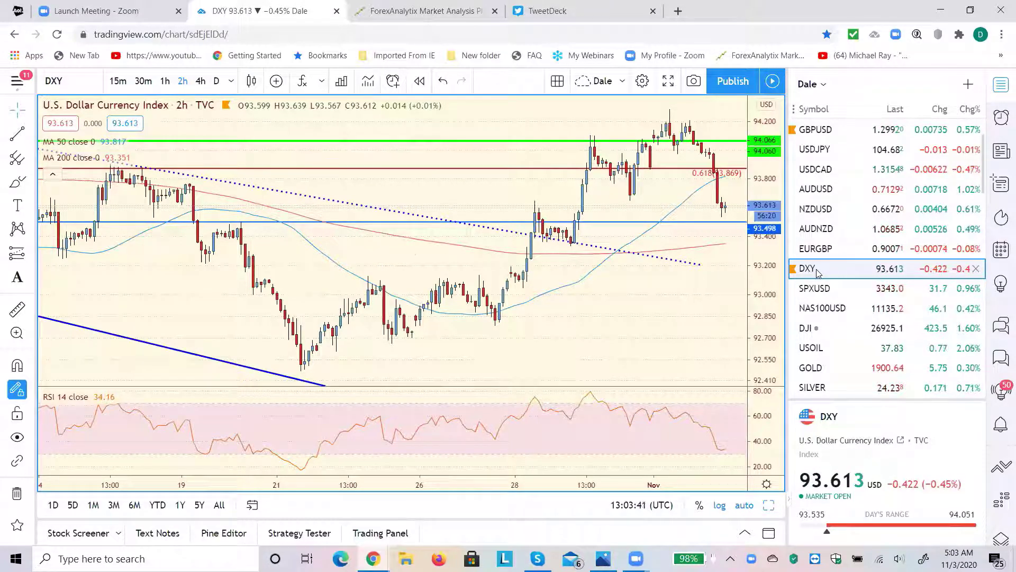
pyautogui.click(813, 370)
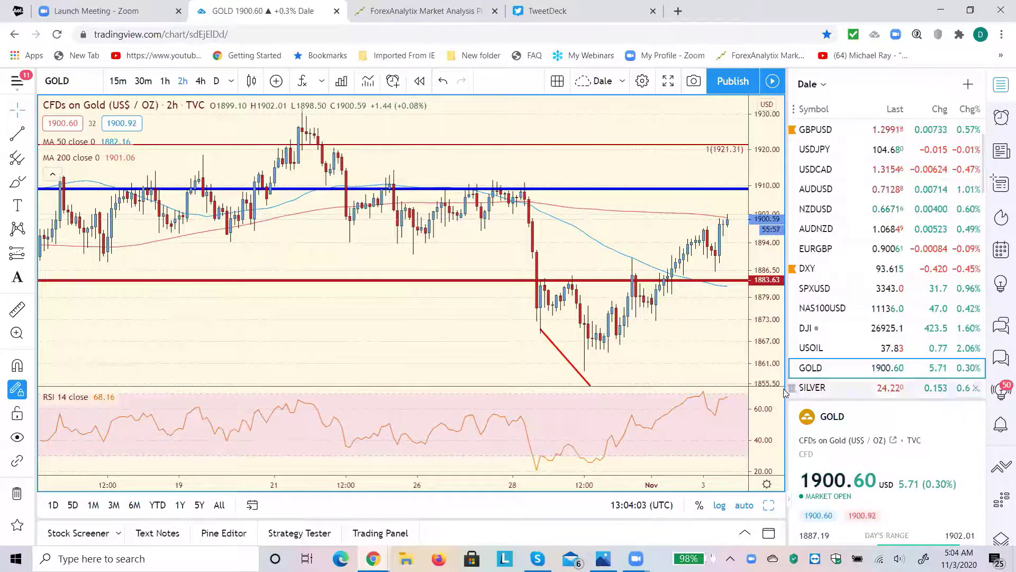
pyautogui.click(808, 390)
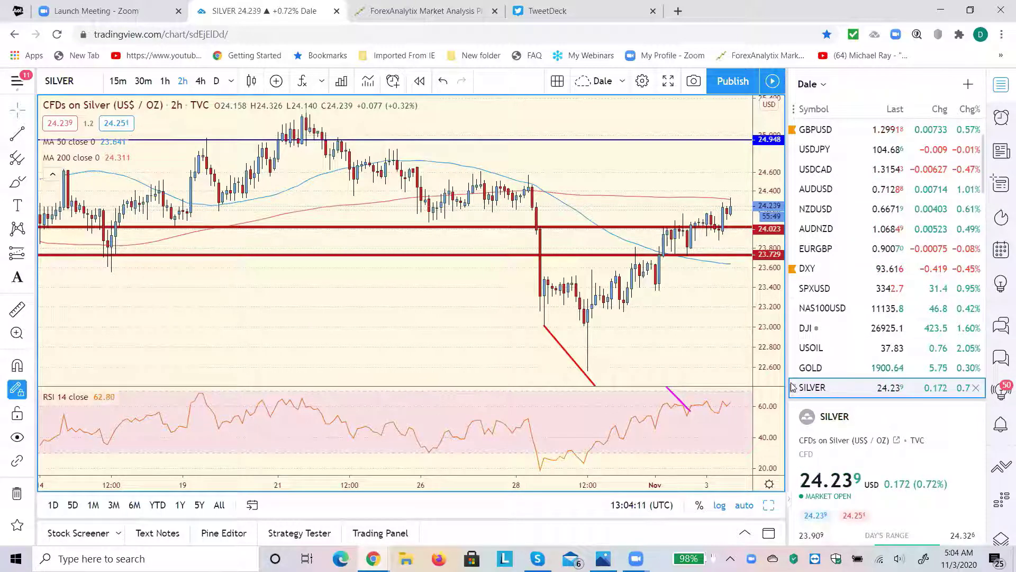
pyautogui.click(830, 152)
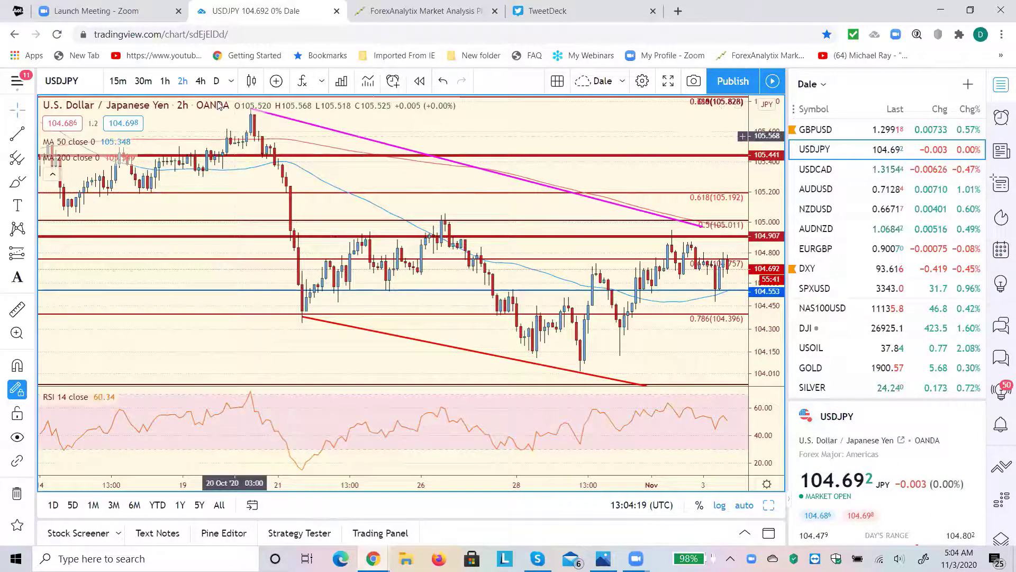
# - Change the USDJPY chart interval from 2h to 4h
pyautogui.click(201, 82)
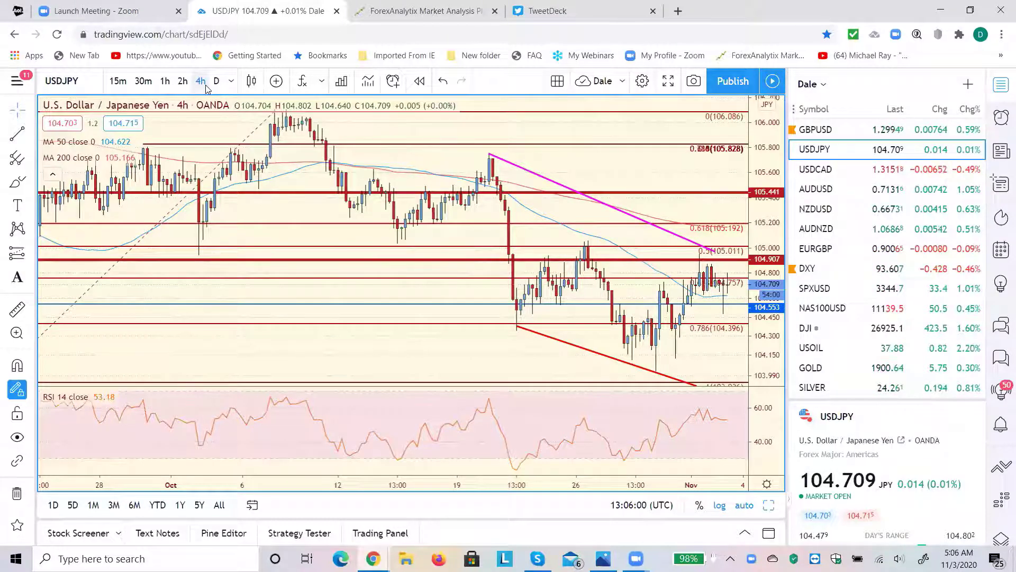
# - Open SILVER and move its interval from 2h down to 15m
pyautogui.click(809, 390)
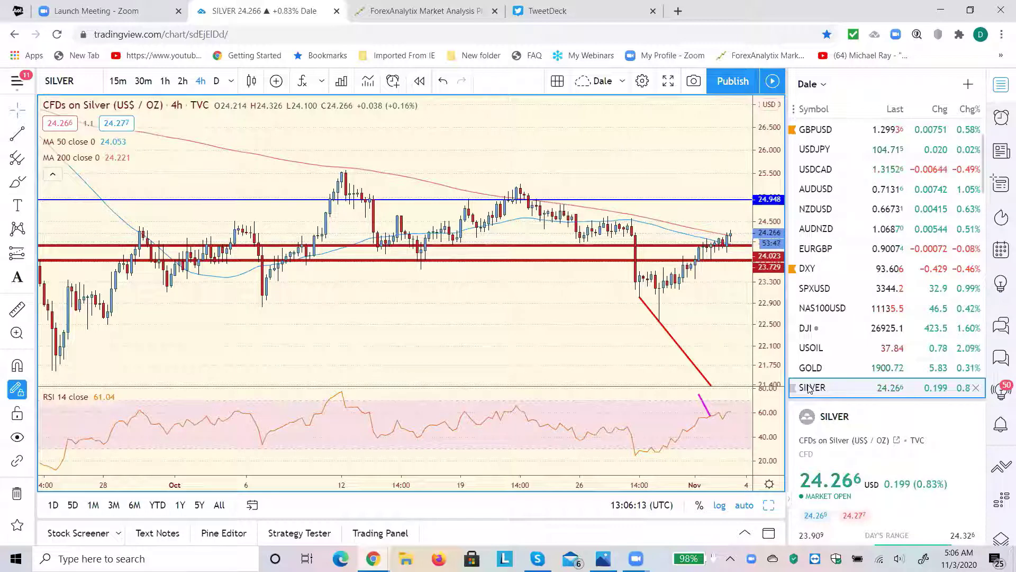
pyautogui.click(182, 82)
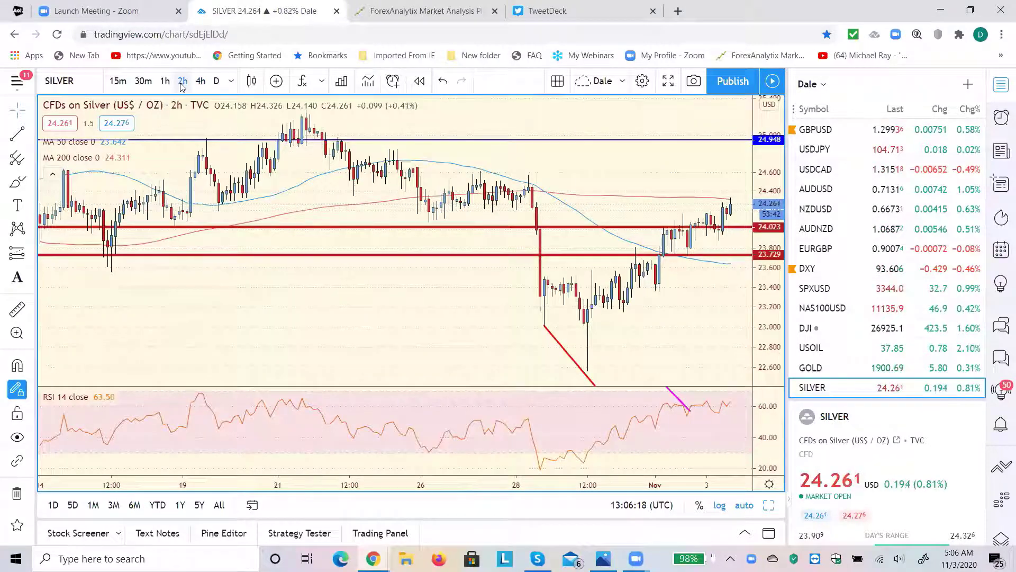
pyautogui.click(120, 82)
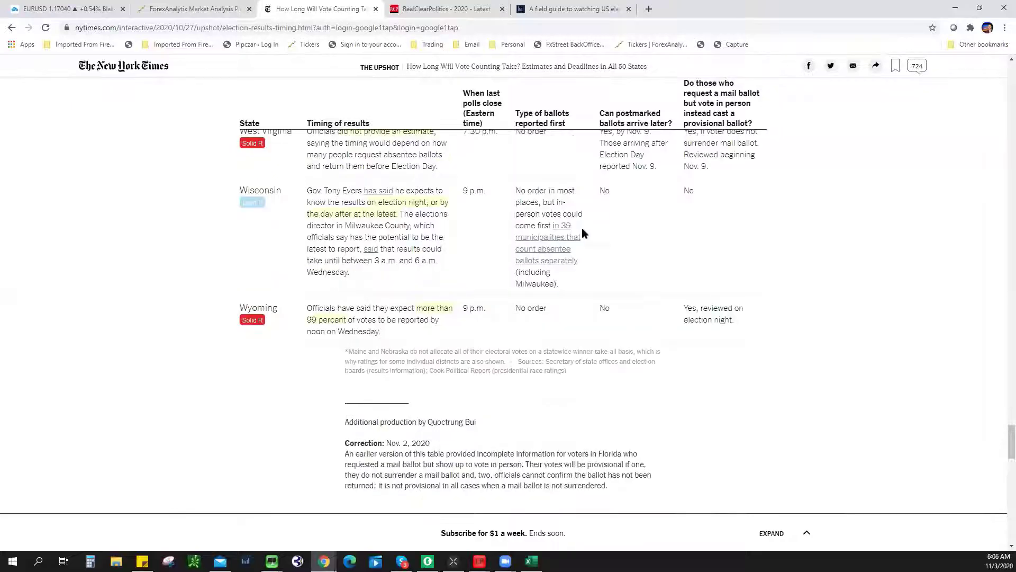
# - Scroll the vote-counting table from Delaware and Florida down to North Carolina, North Dakota and Ohio
pyautogui.scroll(8, 894, 271)
pyautogui.scroll(20, 880, 269)
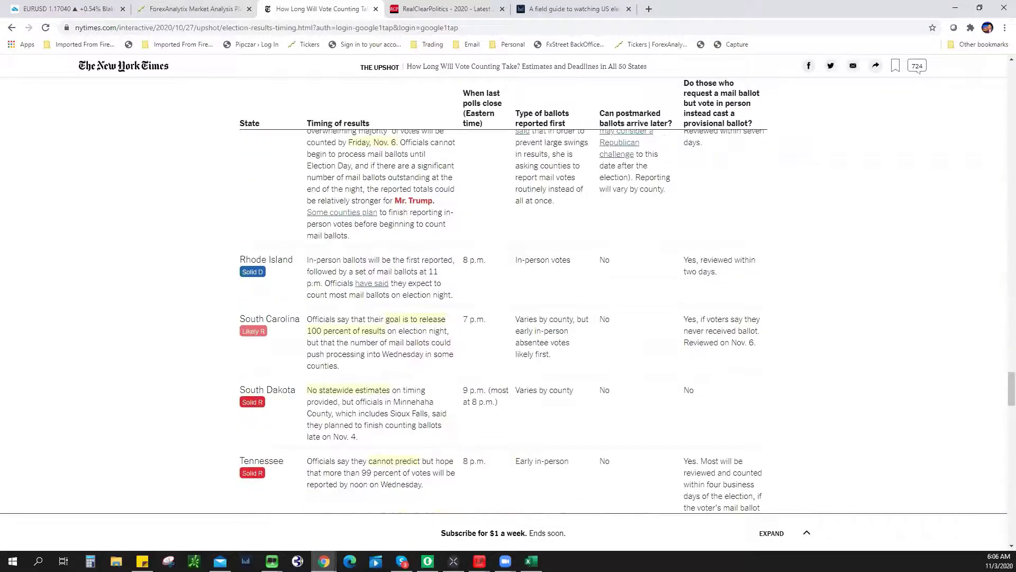
pyautogui.scroll(20, 508, 296)
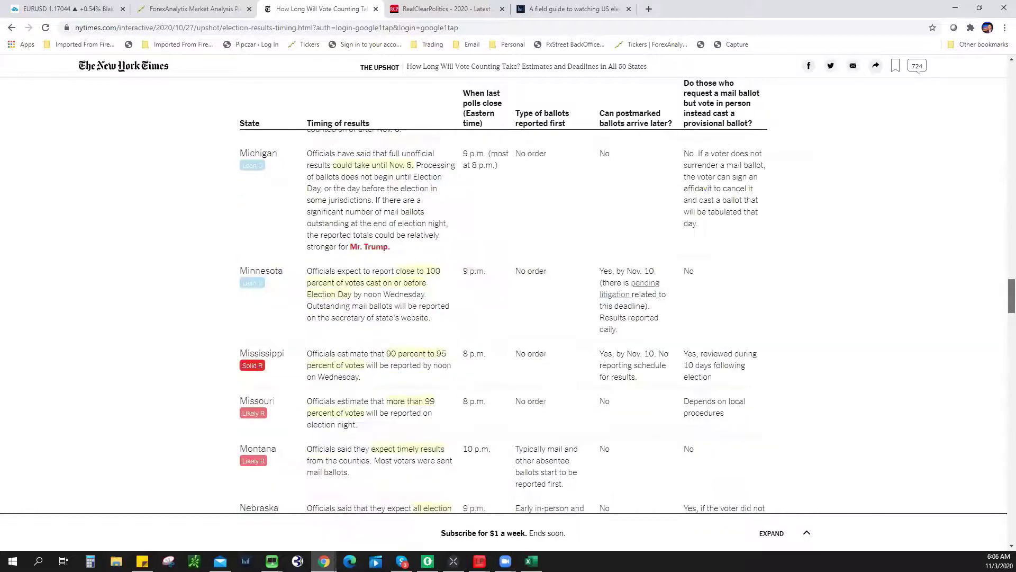
pyautogui.scroll(-5, 508, 297)
pyautogui.scroll(1, 791, 202)
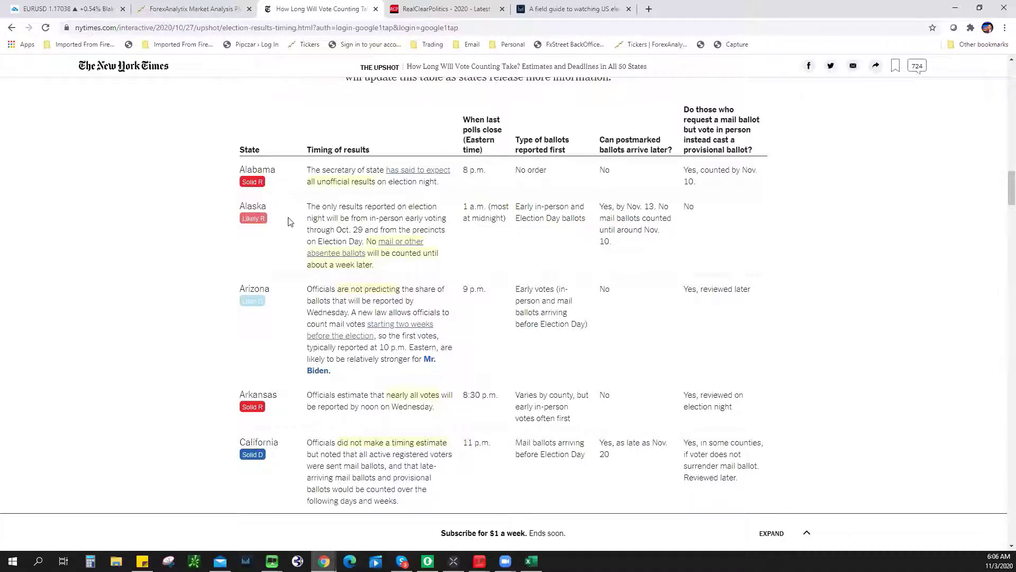
pyautogui.scroll(-1, 305, 236)
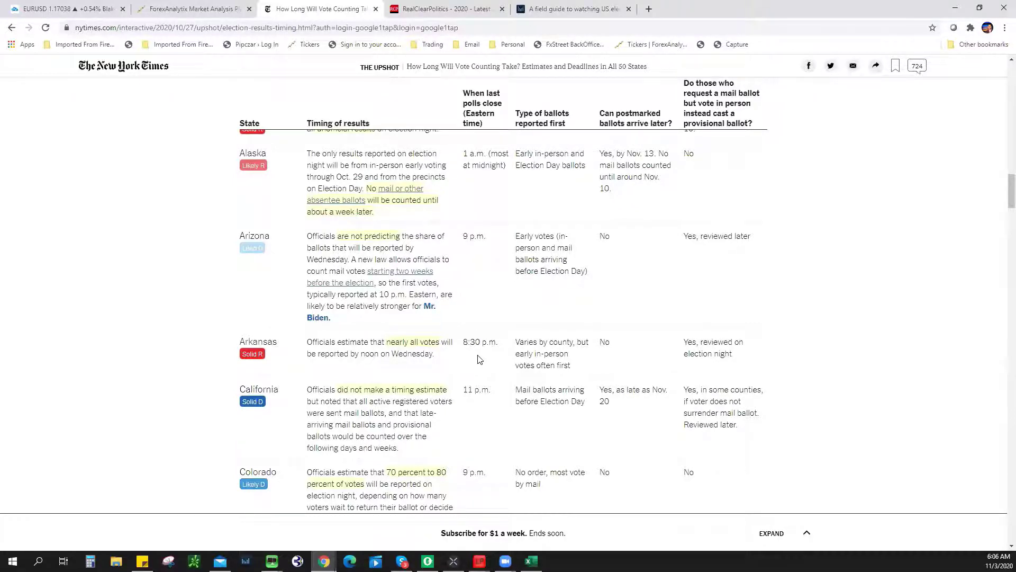
pyautogui.scroll(-5, 479, 359)
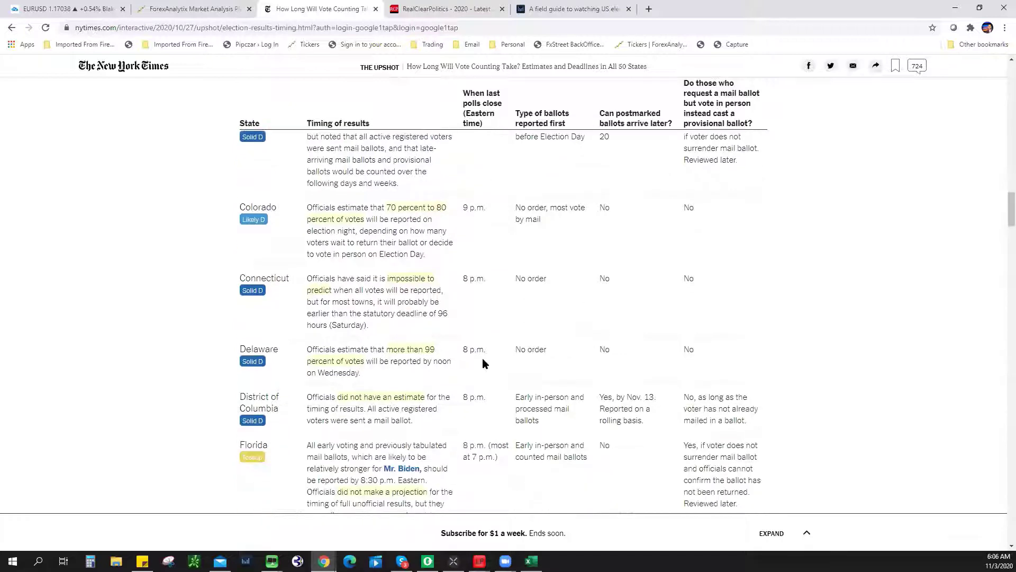
pyautogui.scroll(-3, 482, 364)
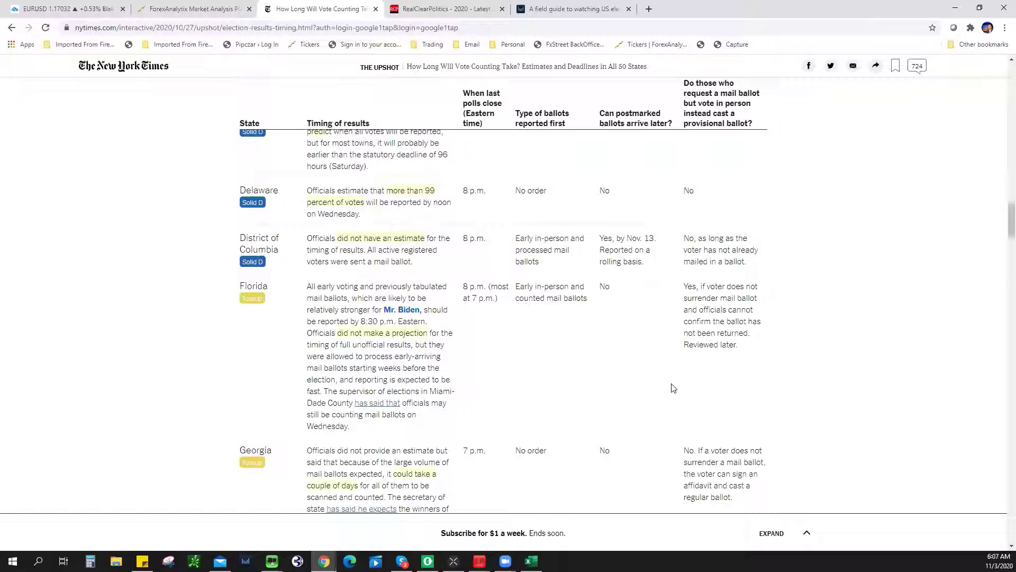
pyautogui.scroll(-3, 876, 289)
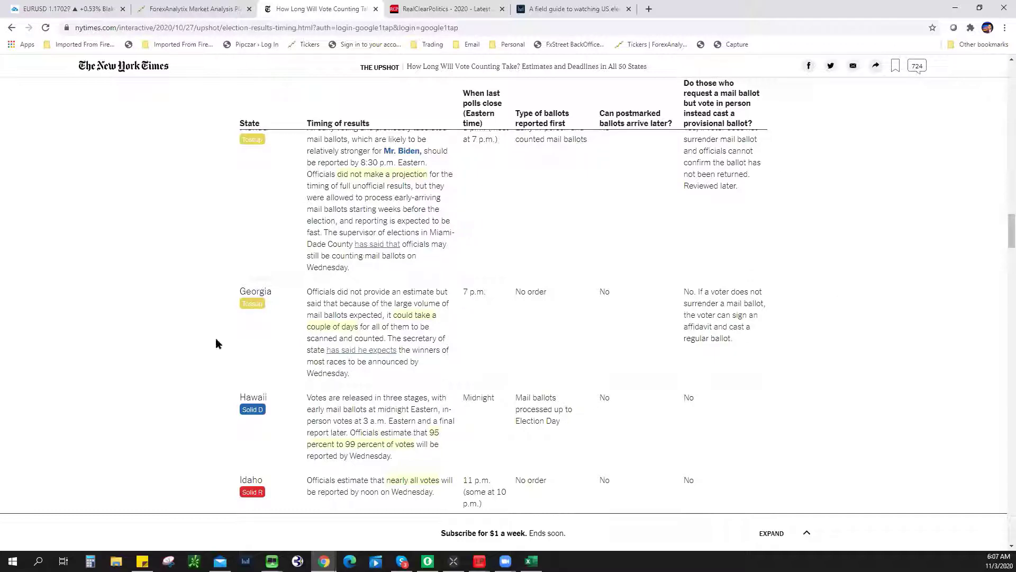
pyautogui.scroll(-9, 407, 392)
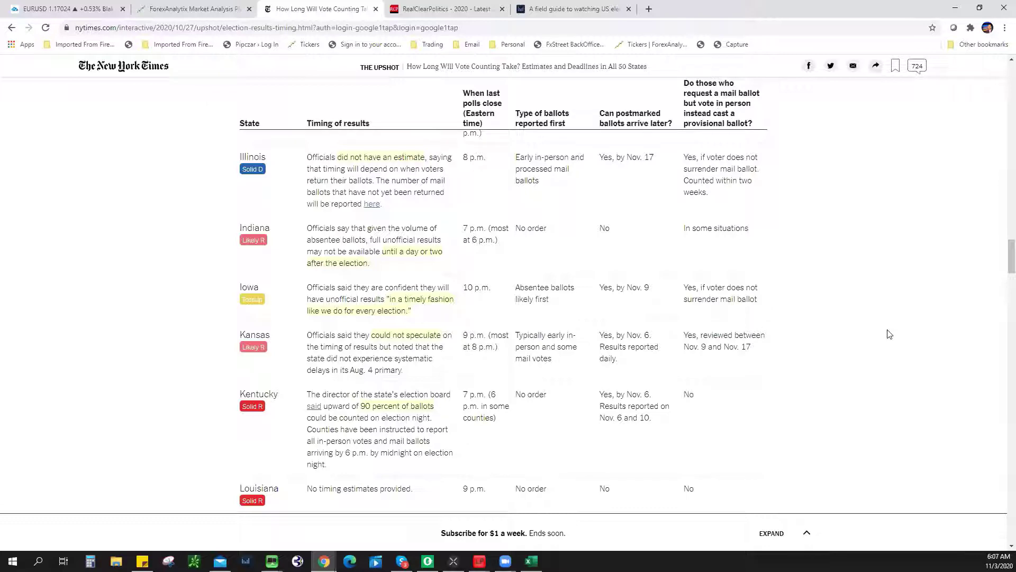
pyautogui.scroll(-11, 889, 333)
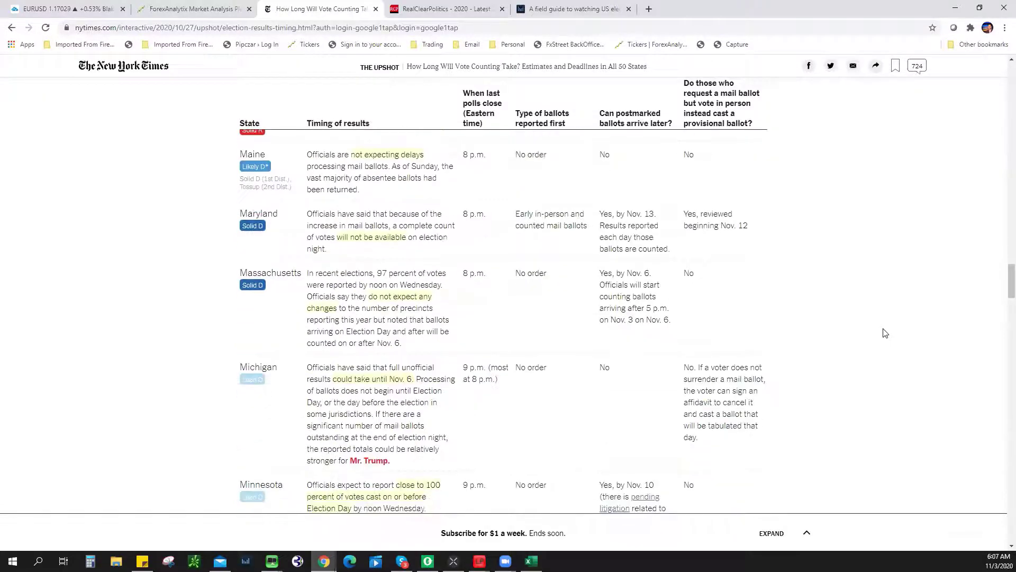
pyautogui.scroll(-6, 882, 330)
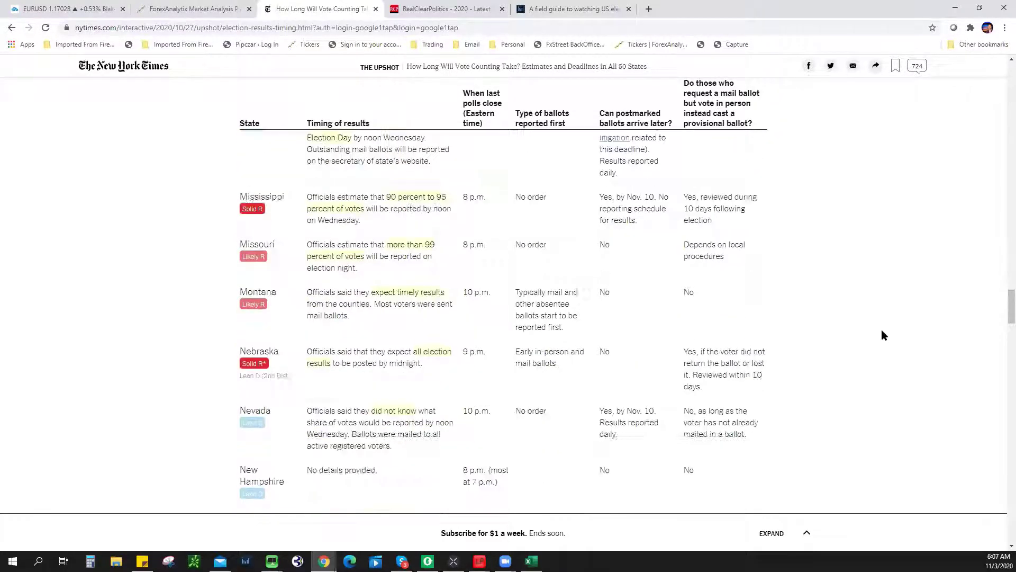
pyautogui.scroll(-6, 882, 331)
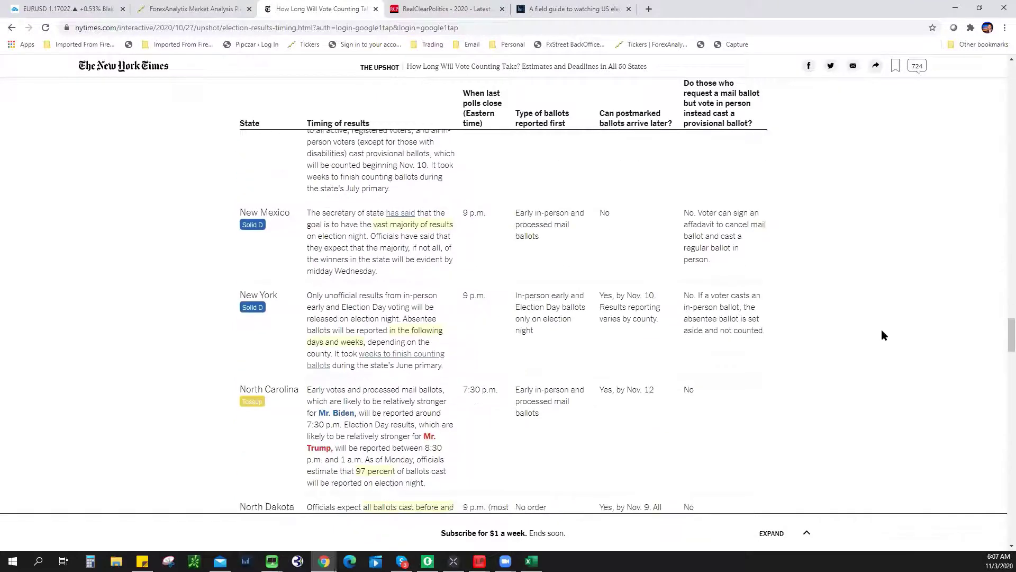
pyautogui.scroll(-2, 883, 334)
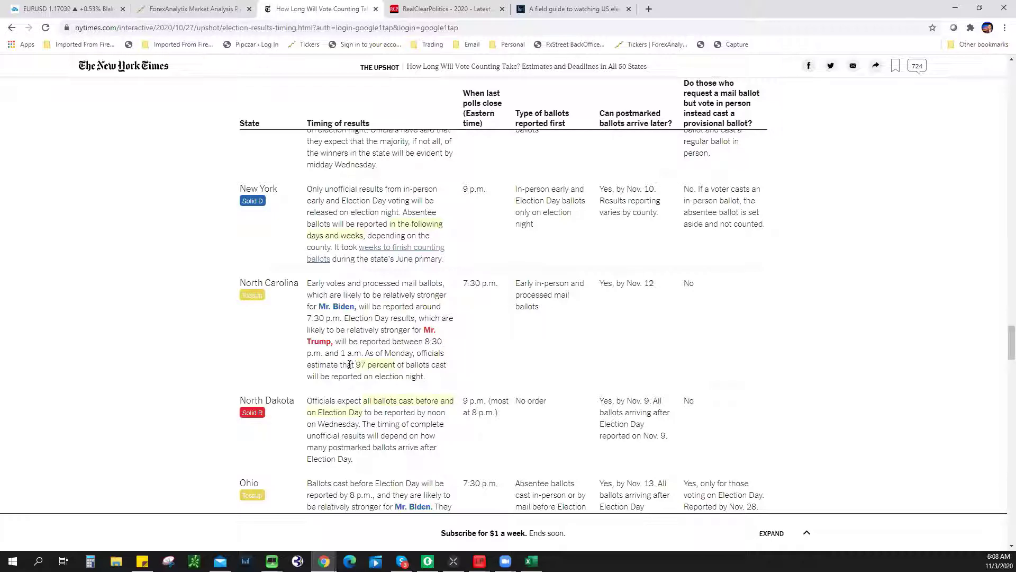
# - Highlight North Carolina's 97 percent estimate, then return to the 4-hour EURUSD chart with Ctrl+1
pyautogui.moveTo(350, 364); pyautogui.dragTo(445, 377)
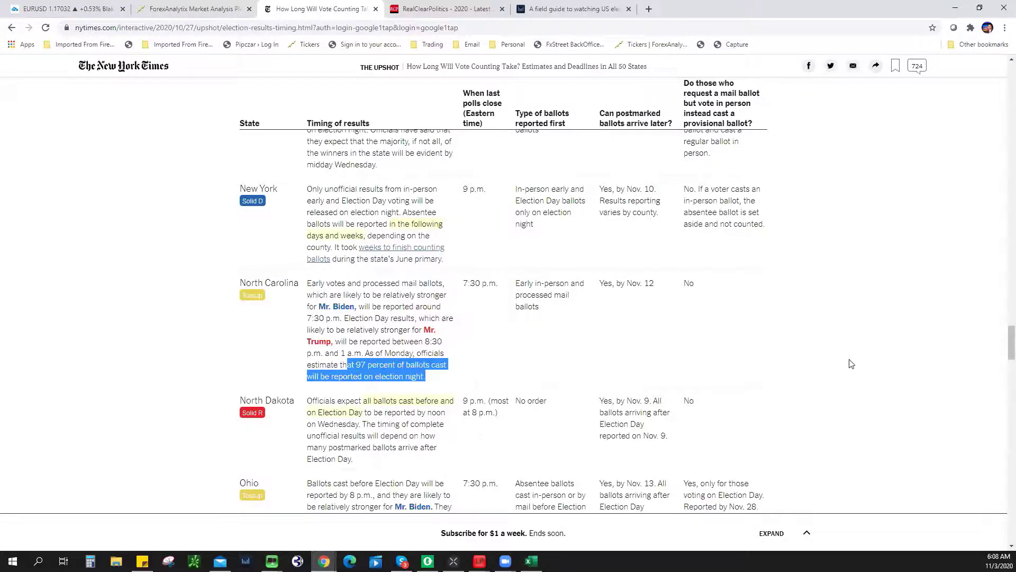
pyautogui.scroll(-4, 850, 364)
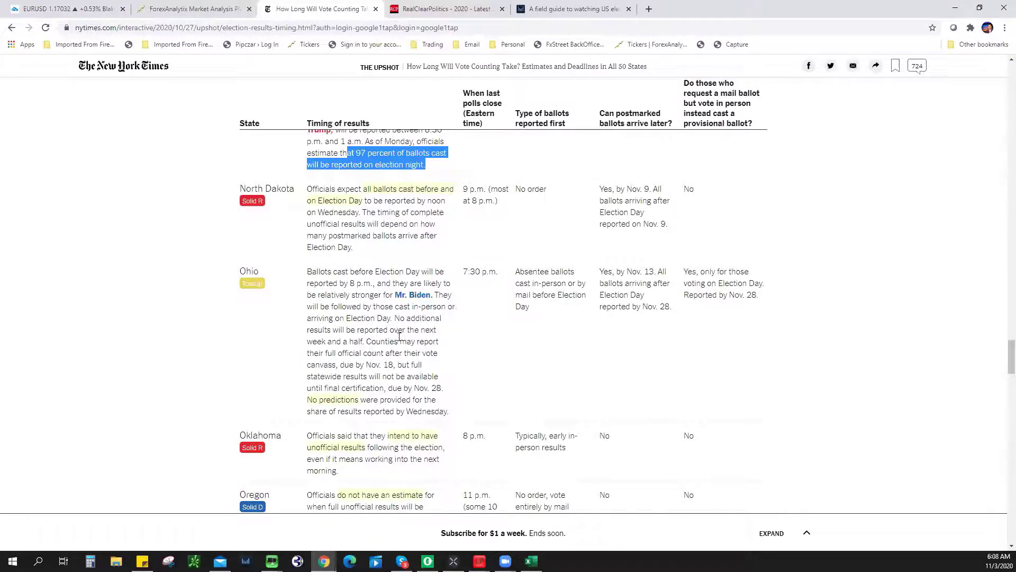
pyautogui.scroll(-12, 399, 336)
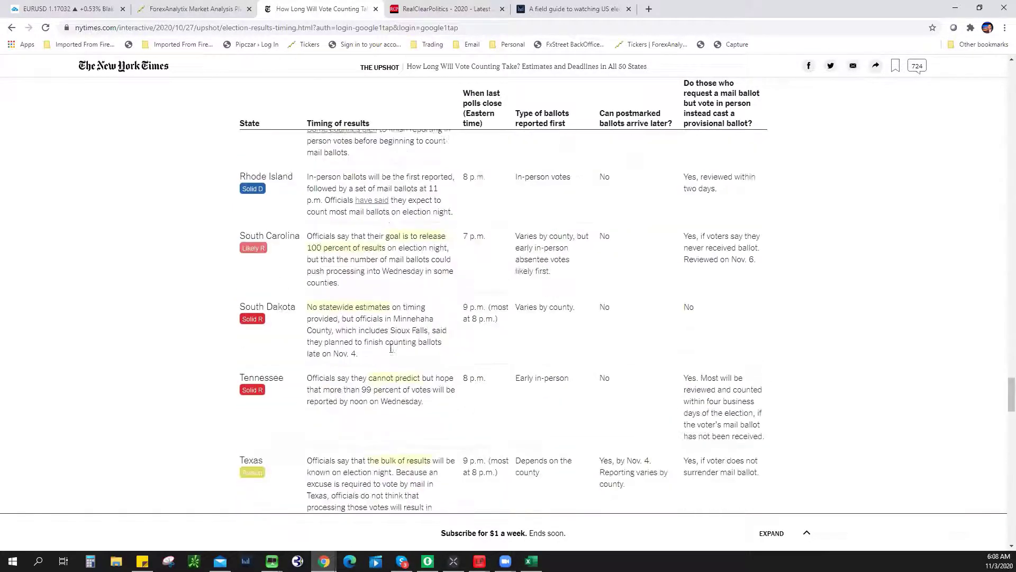
pyautogui.scroll(-14, 390, 349)
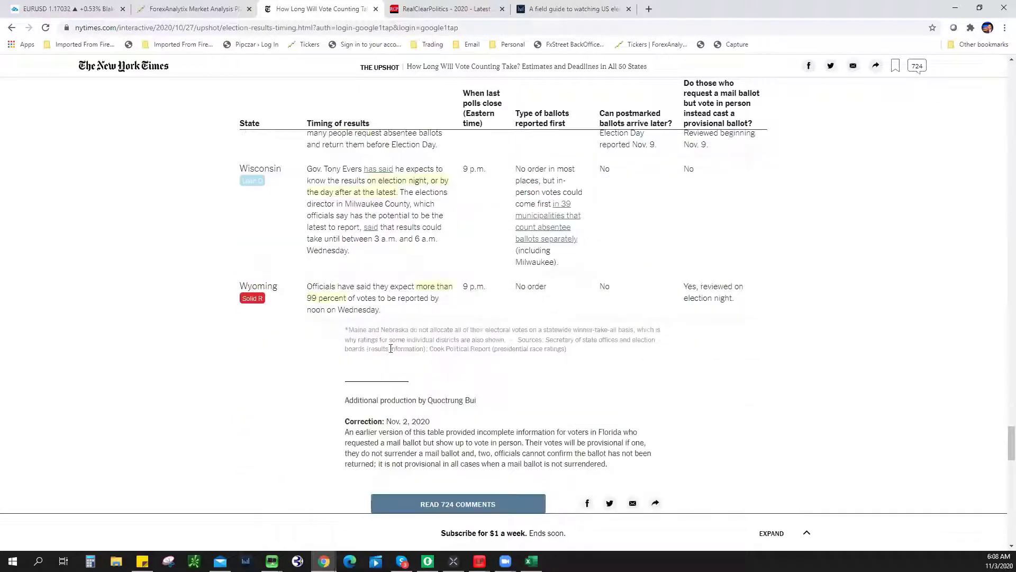
pyautogui.scroll(6, 391, 347)
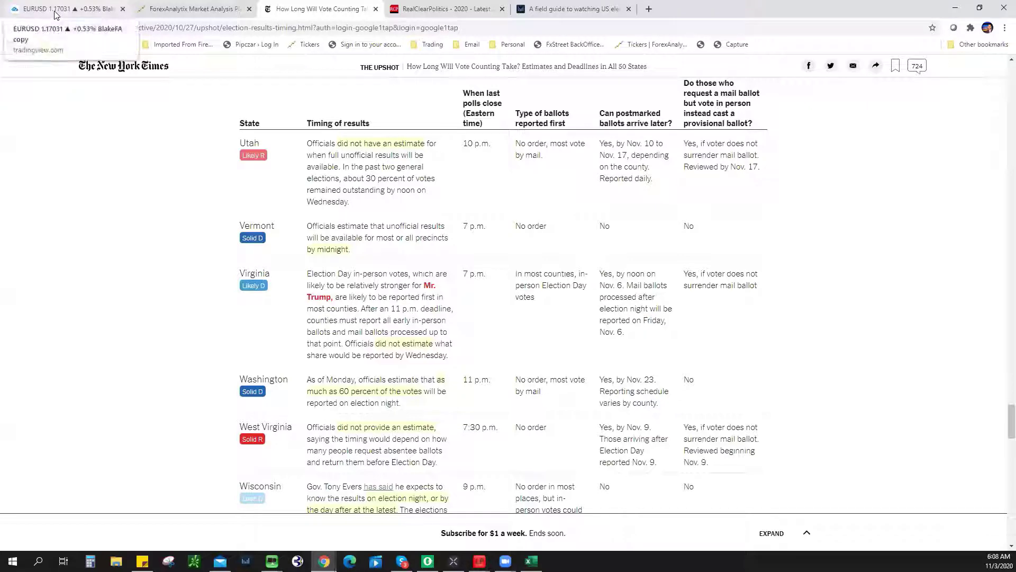
pyautogui.hotkey('ctrl', '1')
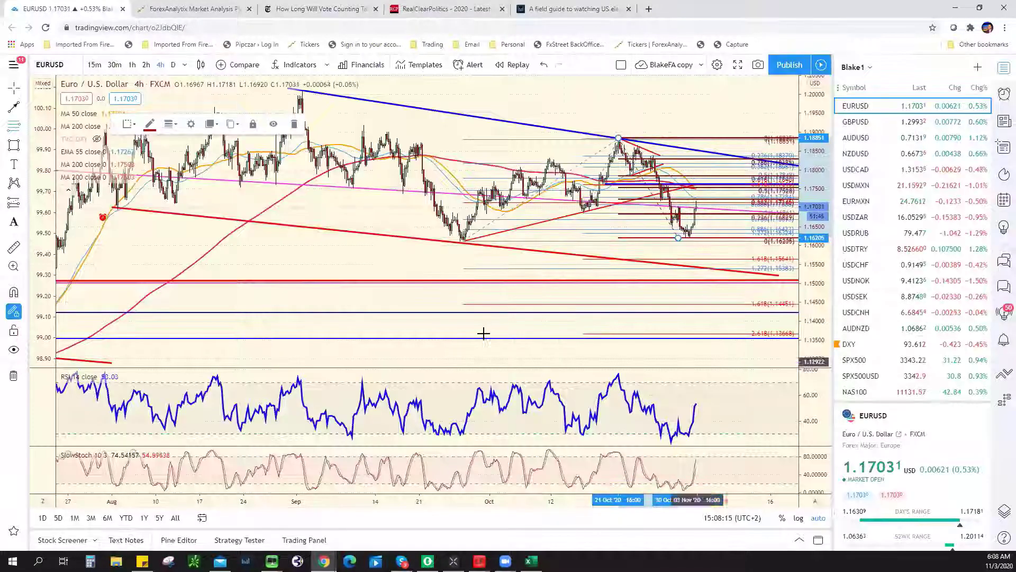
pyautogui.click(328, 256)
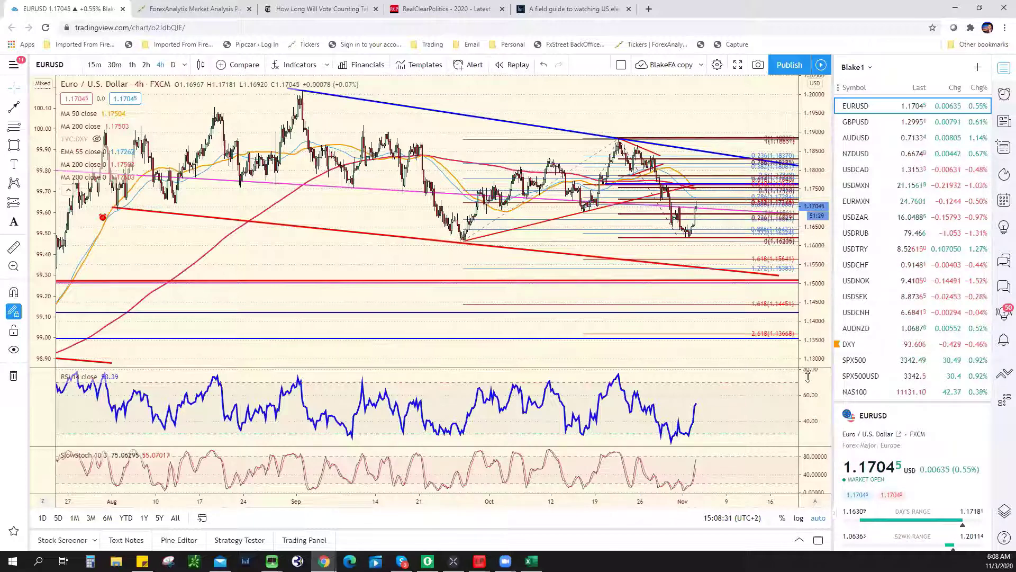
# - Open the 4-hour SPX500USD chart and delete its blue rectangle zone
pyautogui.click(877, 381)
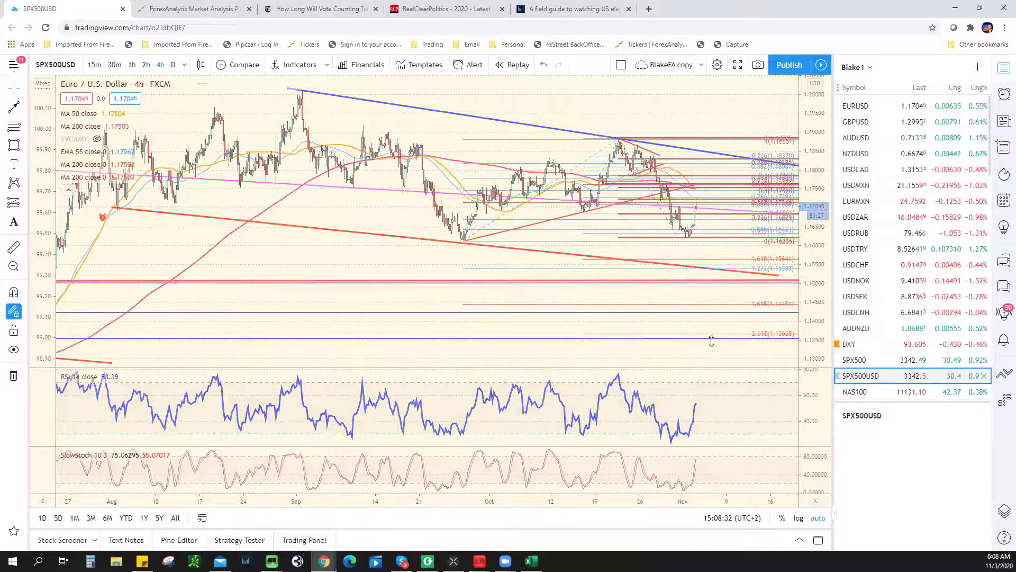
pyautogui.scroll(2, 671, 293)
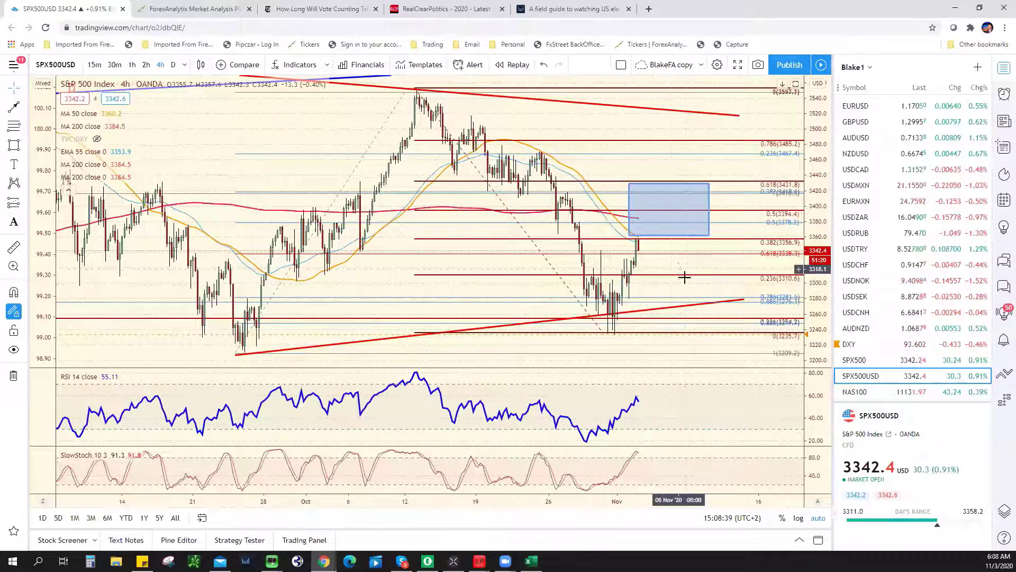
pyautogui.scroll(-1, 687, 288)
pyautogui.scroll(-1, 687, 290)
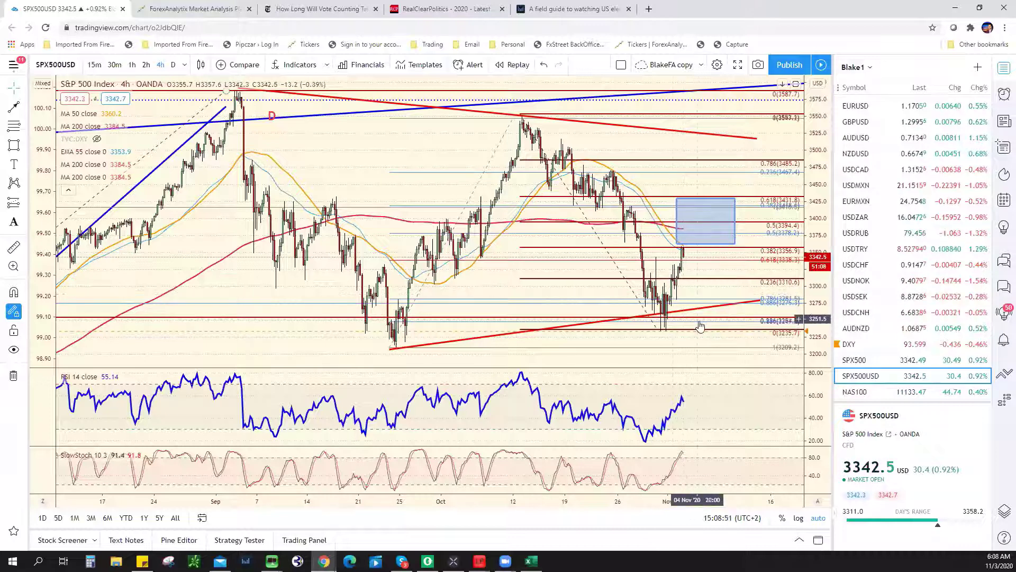
pyautogui.click(694, 310)
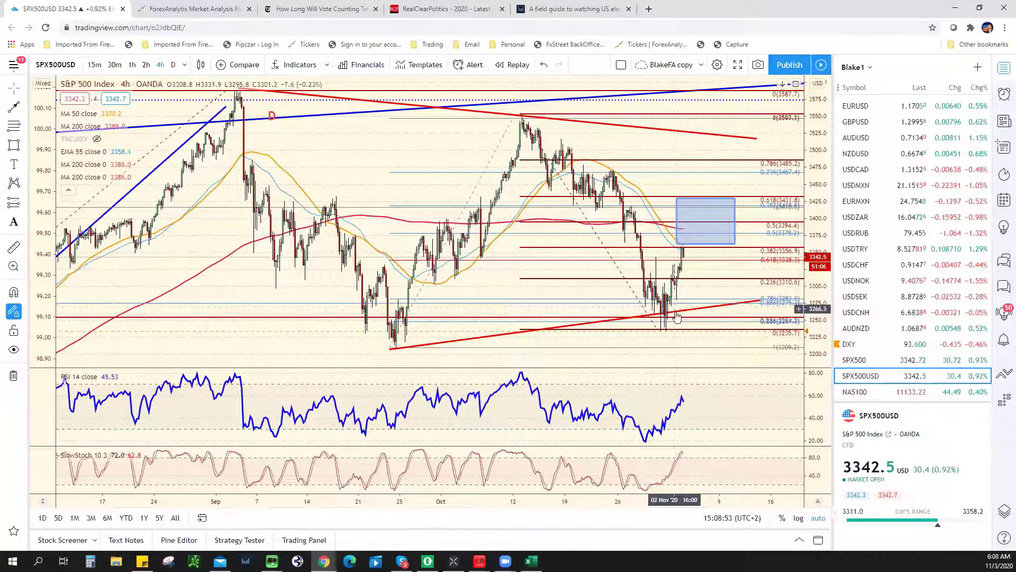
pyautogui.click(728, 245)
pyautogui.press('Delete')
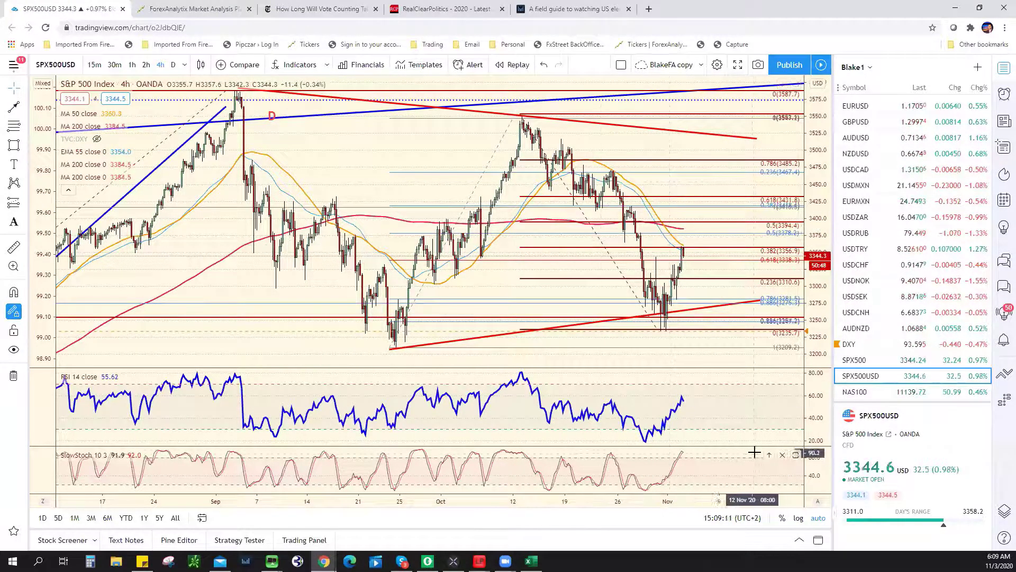
pyautogui.scroll(5, 751, 434)
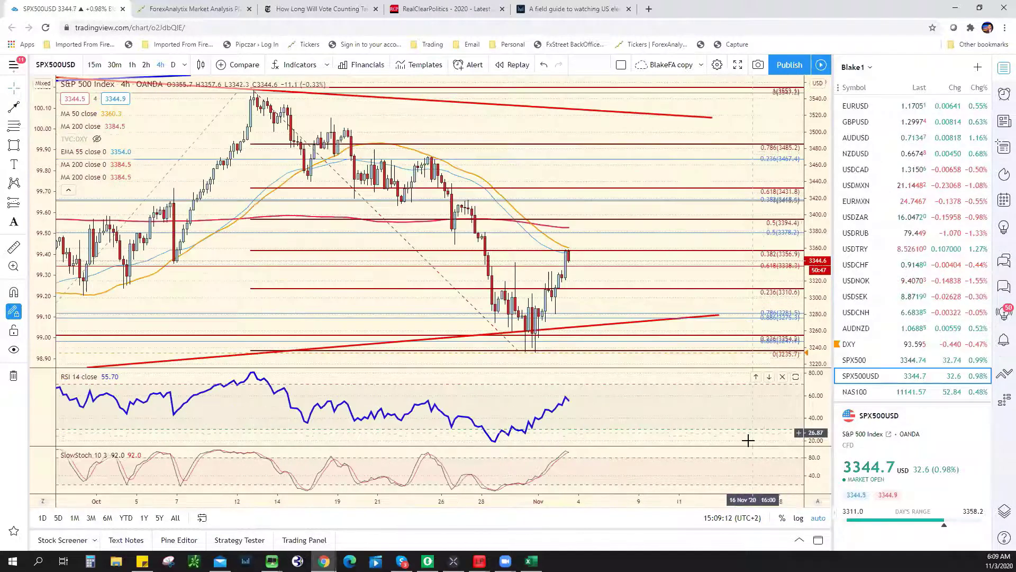
pyautogui.scroll(-5, 748, 440)
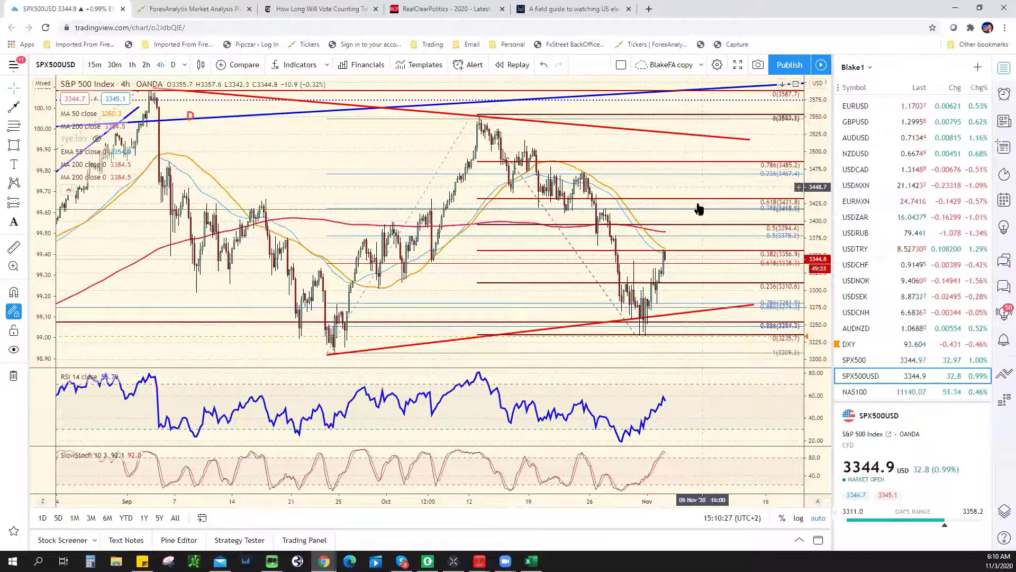
pyautogui.scroll(-4, 699, 209)
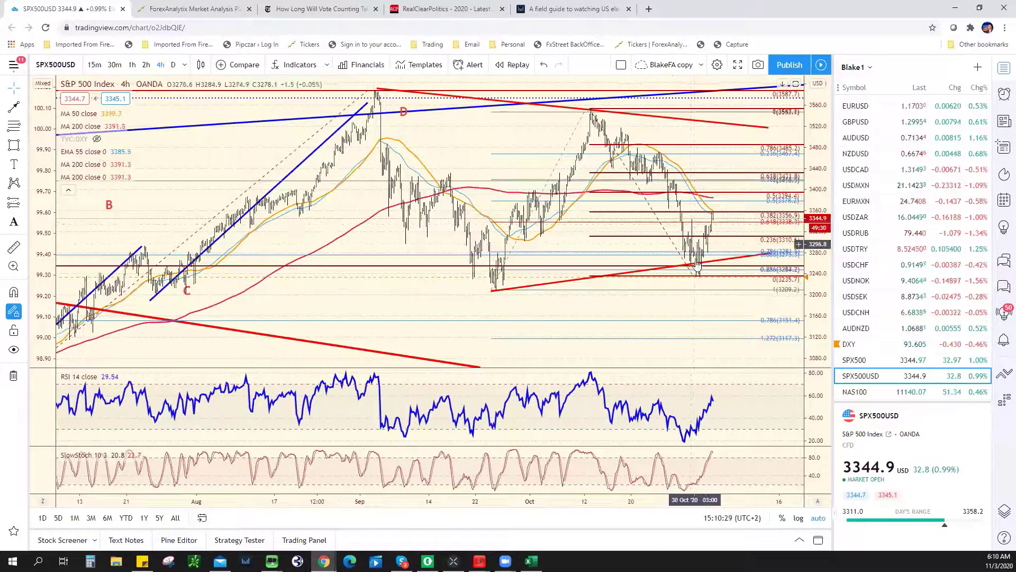
pyautogui.scroll(4, 693, 265)
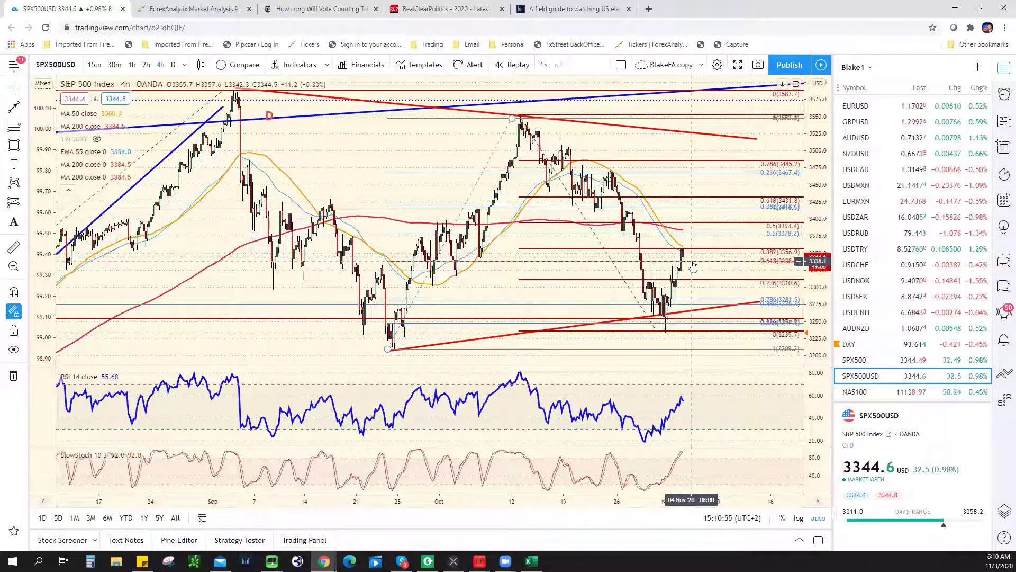
# - Draw a downward arrow toward the lower Fibonacci levels, then remove it from the chart
pyautogui.click(23, 111)
pyautogui.moveTo(704, 223)
pyautogui.mouseDown()
pyautogui.moveTo(760, 364)
pyautogui.moveTo(783, 318)
pyautogui.moveTo(754, 340)
pyautogui.mouseUp()
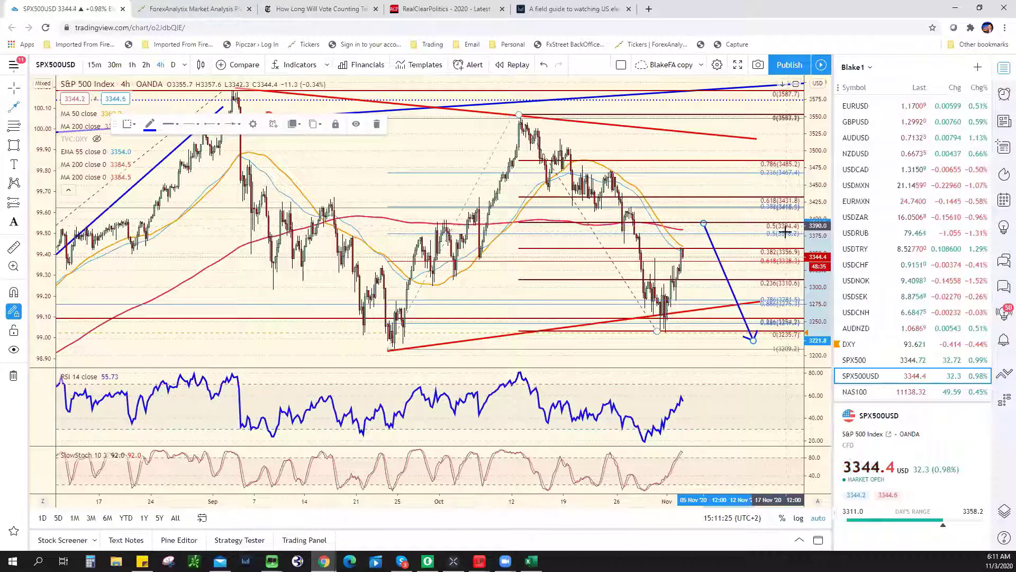
pyautogui.rightClick(754, 342)
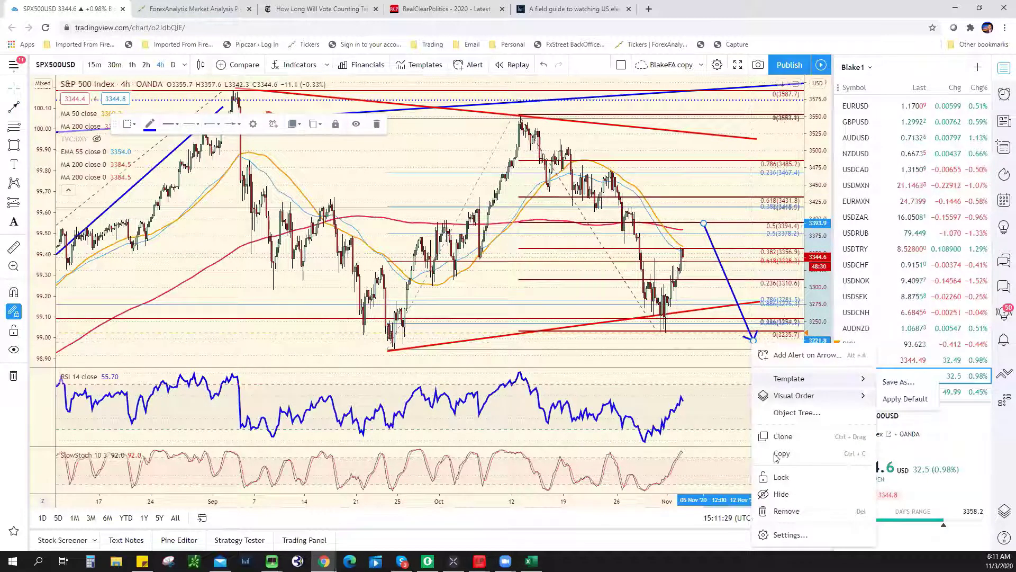
pyautogui.click(783, 511)
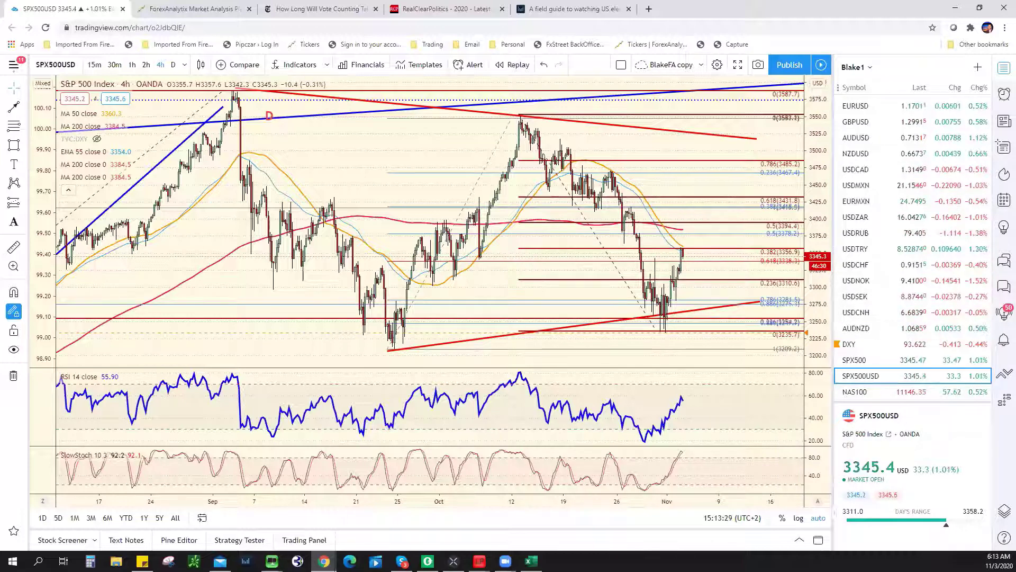
# - Delete the blue arrow drawing from the 4-hour S&P 500 chart using its context menu
pyautogui.moveTo(998, 560)
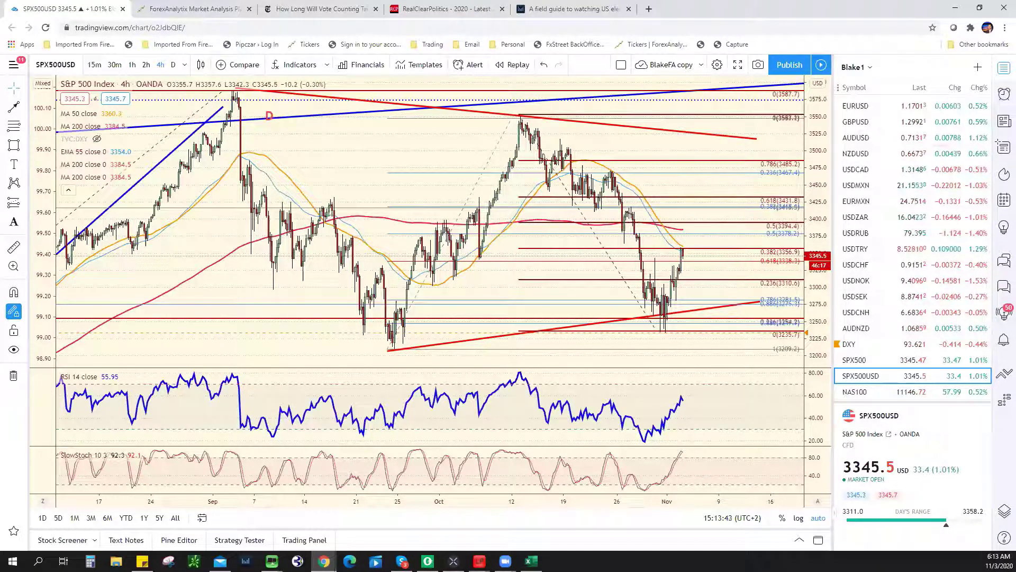
pyautogui.click(531, 561)
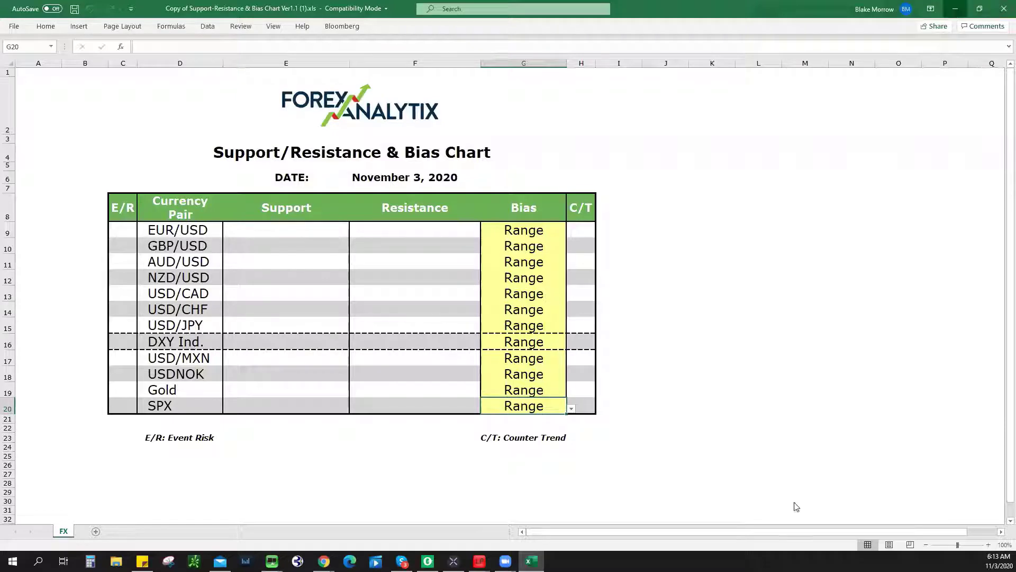
pyautogui.hotkey('alt', 'Tab')
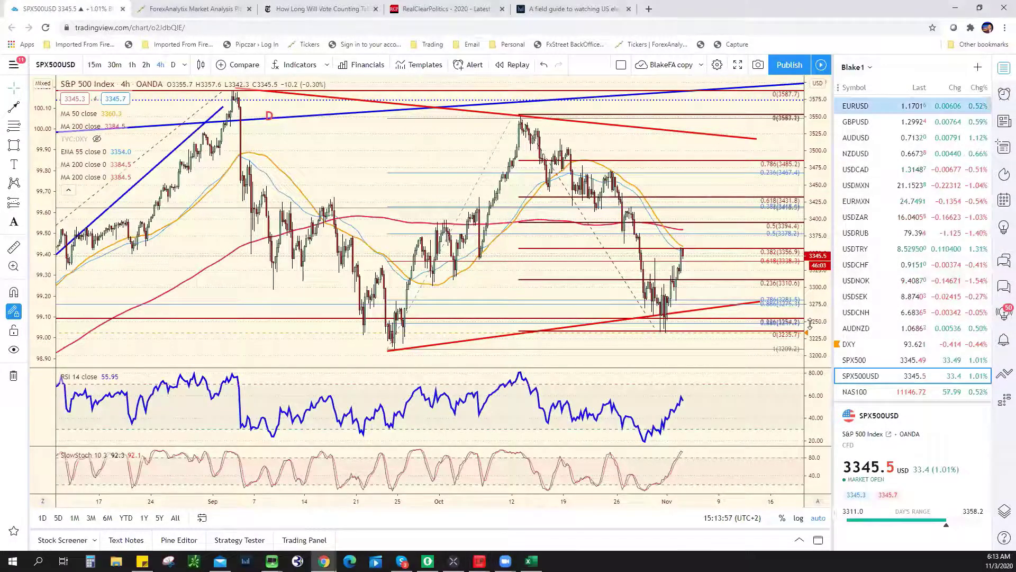
# - Zoom through the EURUSD chart, then load the 4-hour US Dollar Index (DXY) chart from the watchlist
pyautogui.click(881, 112)
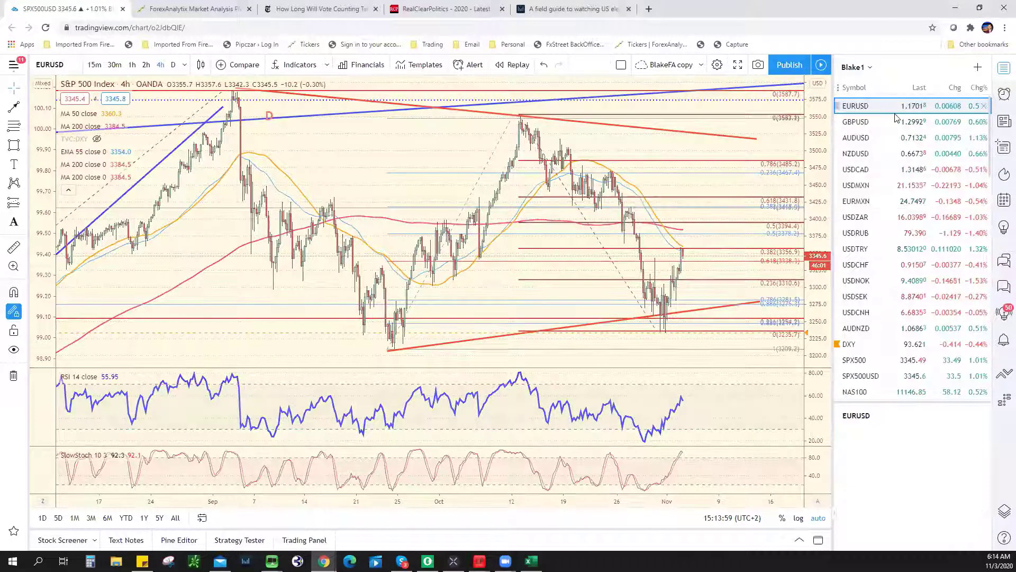
pyautogui.scroll(6, 604, 339)
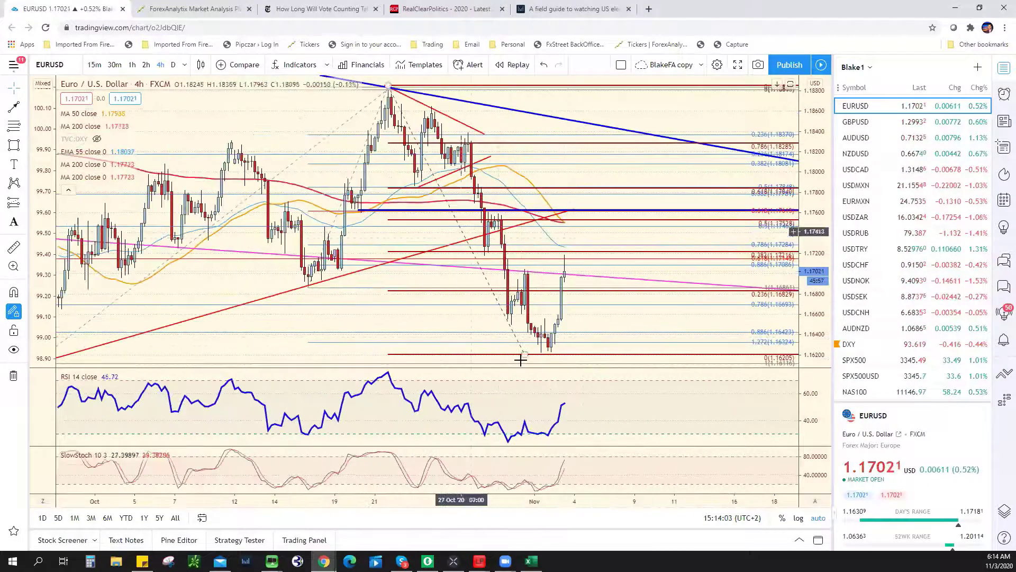
pyautogui.scroll(-6, 520, 356)
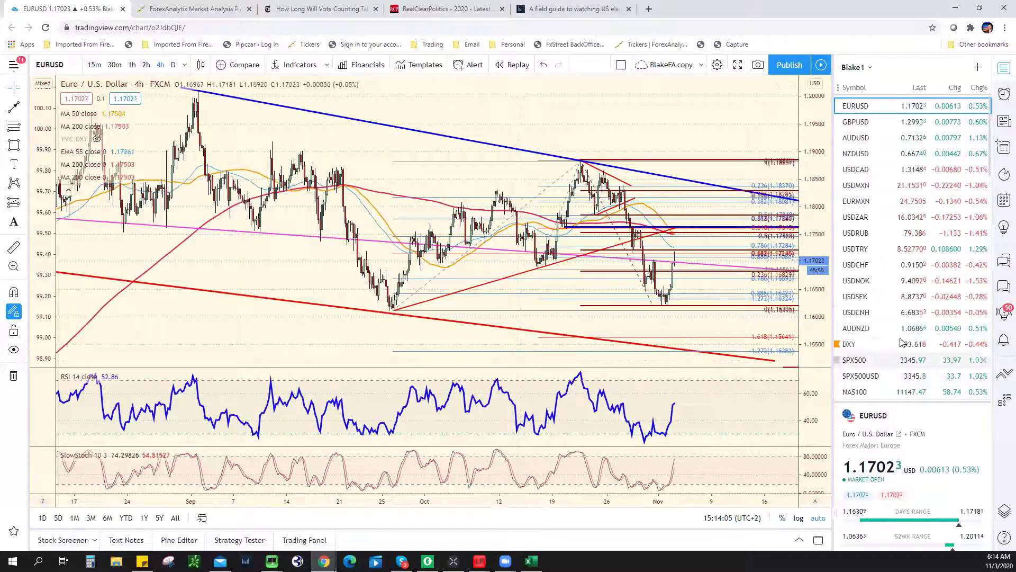
pyautogui.click(893, 348)
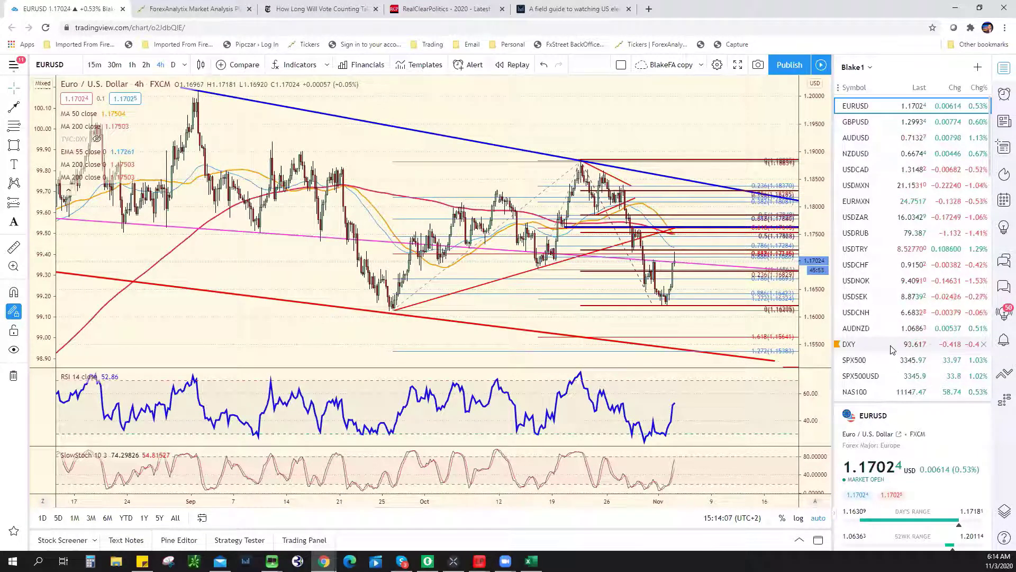
pyautogui.scroll(-4, 529, 352)
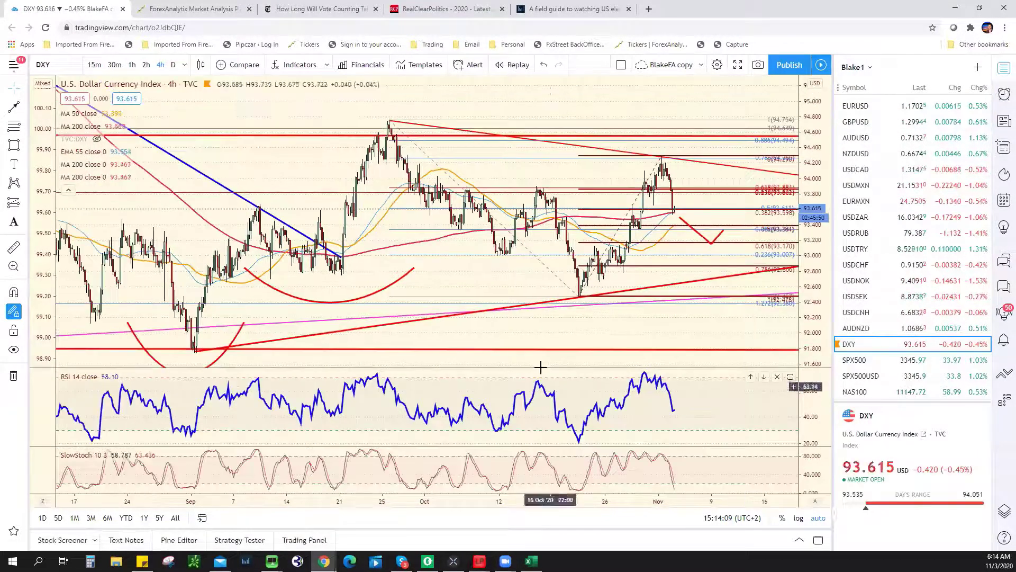
pyautogui.scroll(3, 518, 339)
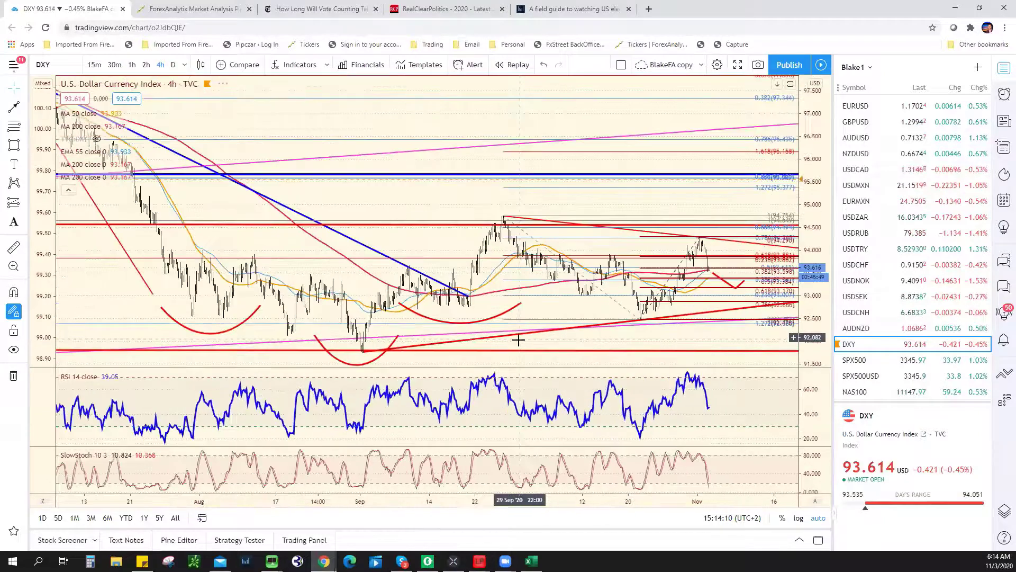
# - Open ForexAnalytix's DXY technical details and view its Basic Technical chart on Daily, enlarged
pyautogui.hotkey('ctrl', 'Tab')
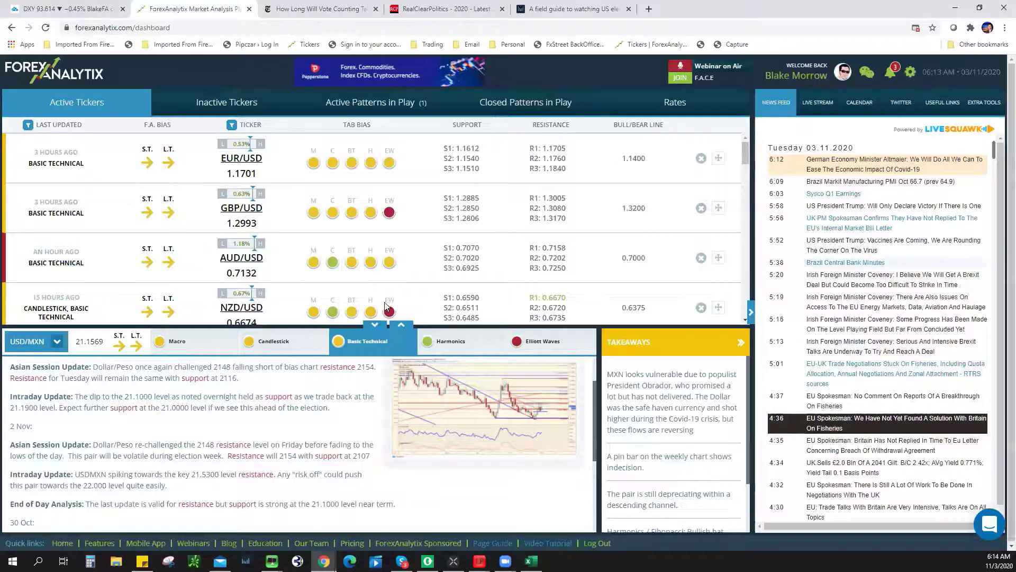
pyautogui.click(375, 324)
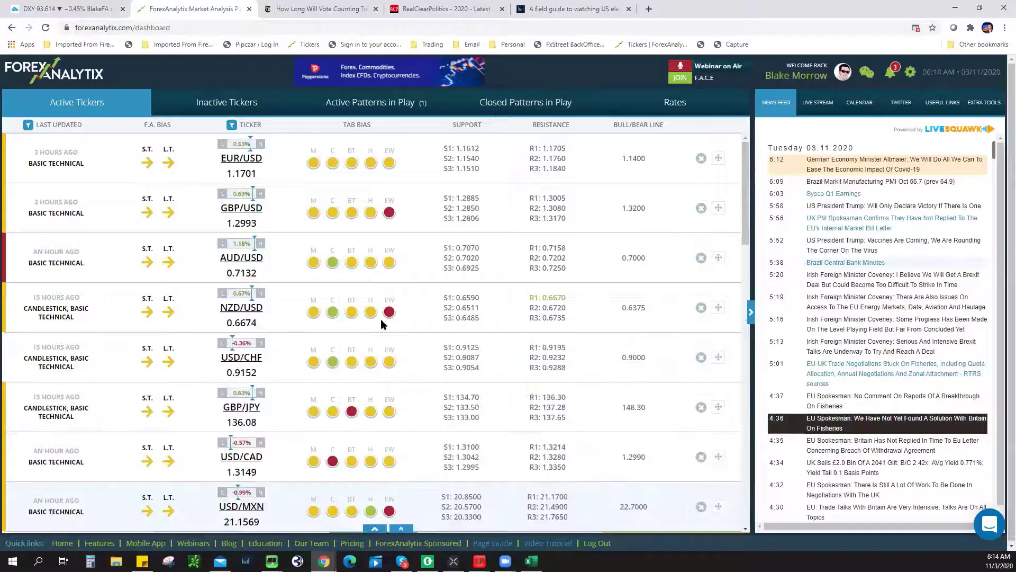
pyautogui.scroll(-10, 376, 344)
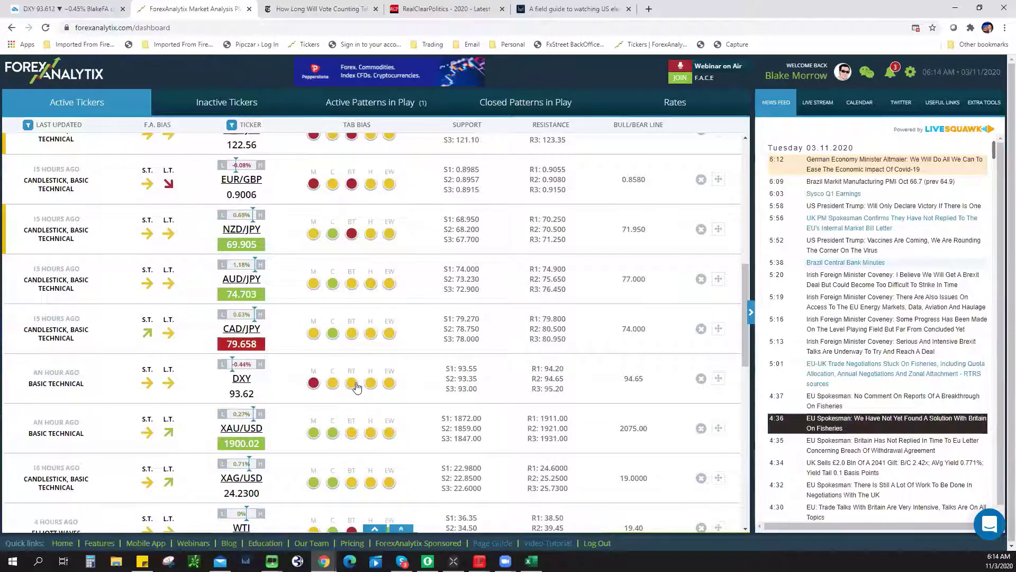
pyautogui.click(352, 384)
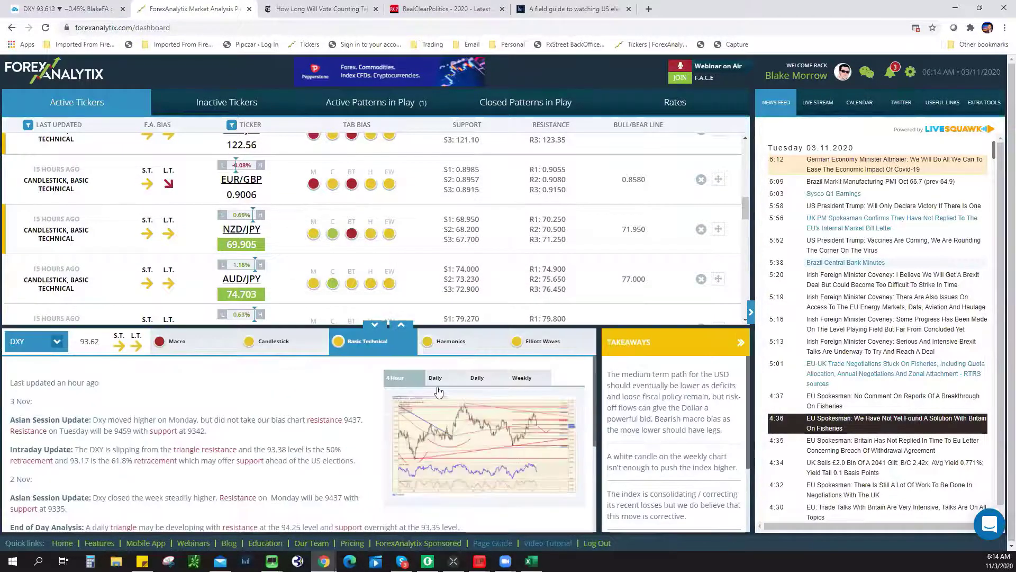
pyautogui.click(437, 378)
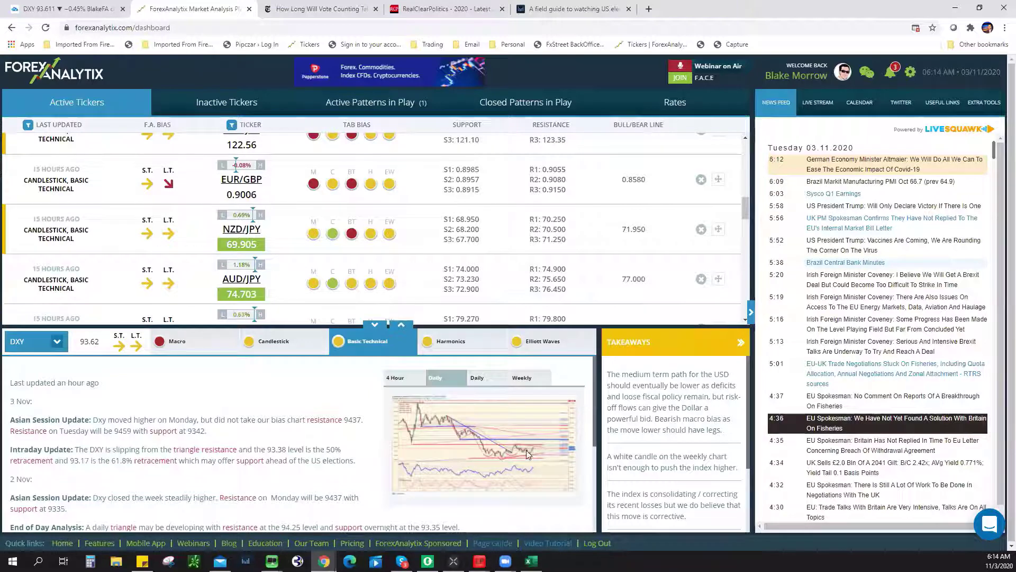
pyautogui.click(527, 454)
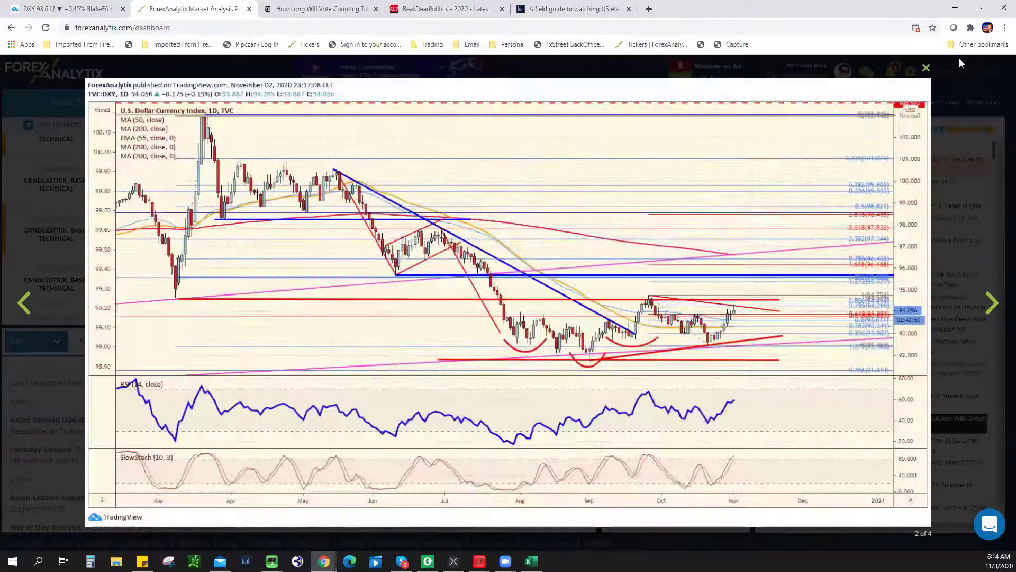
pyautogui.press('Escape')
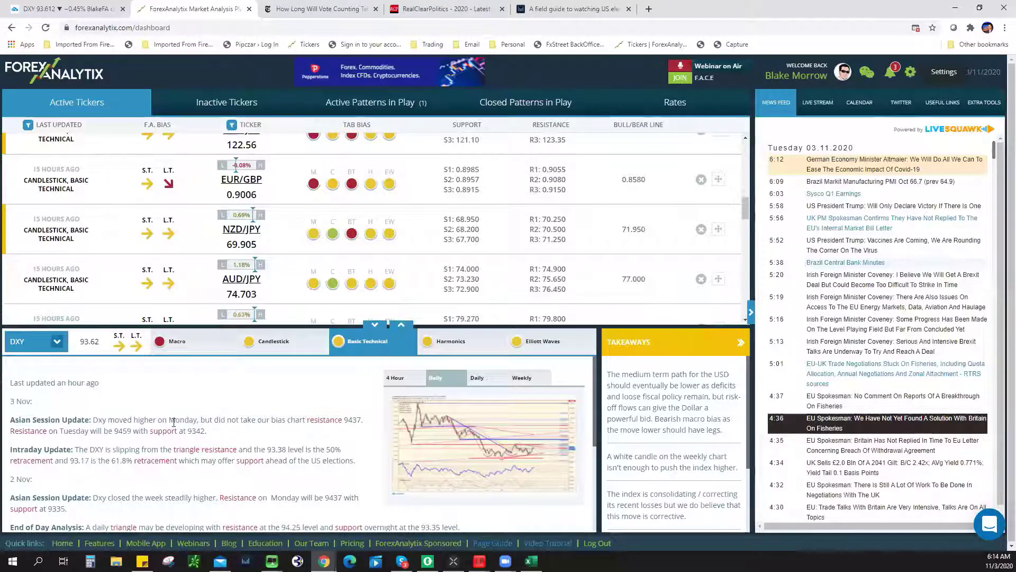
# - Highlight the End of Day note on the daily triangle (94.25 resistance, 93.35 support) and return to TradingView
pyautogui.scroll(-1, 183, 438)
pyautogui.moveTo(87, 421); pyautogui.dragTo(455, 426)
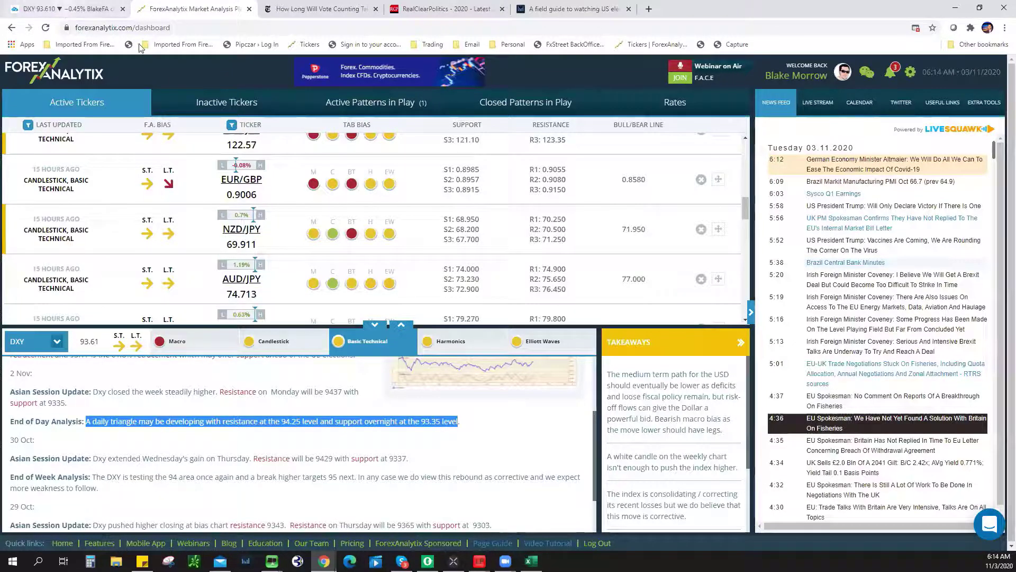
pyautogui.click(69, 12)
pyautogui.scroll(4, 615, 176)
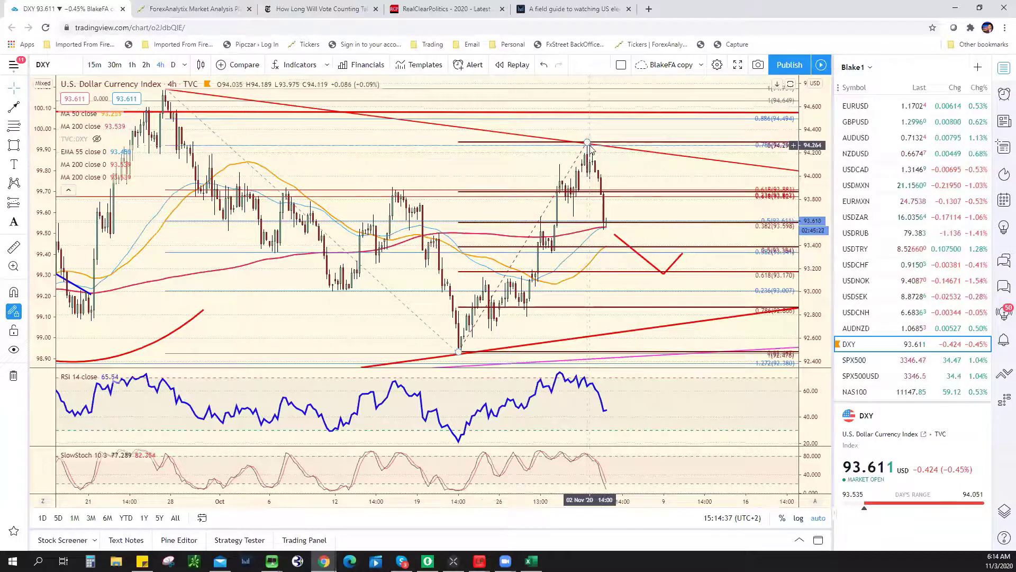
# - Delete the downward and the short upward red projection lines to the right of the latest DXY price
pyautogui.scroll(-4, 588, 154)
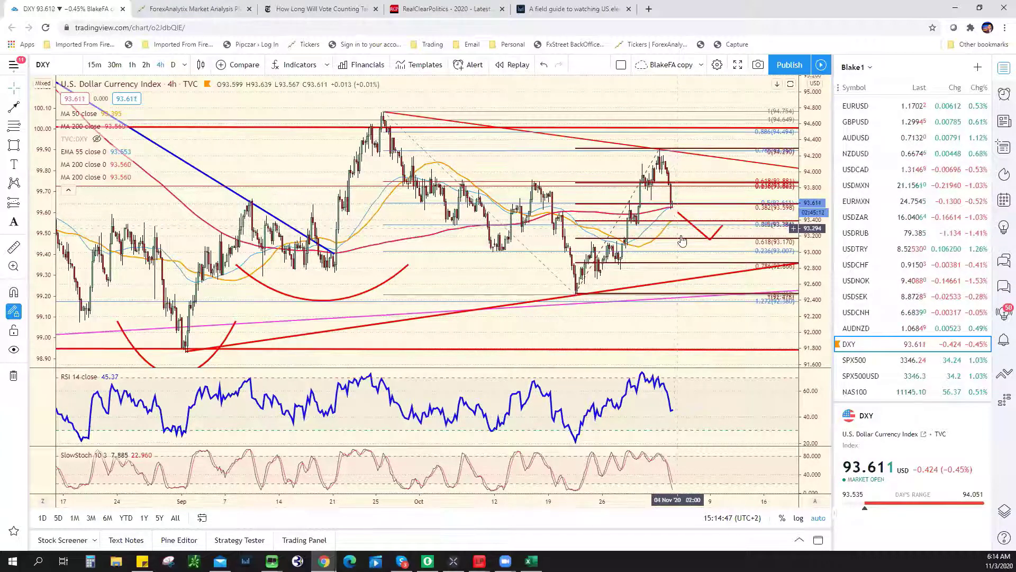
pyautogui.scroll(-3, 680, 294)
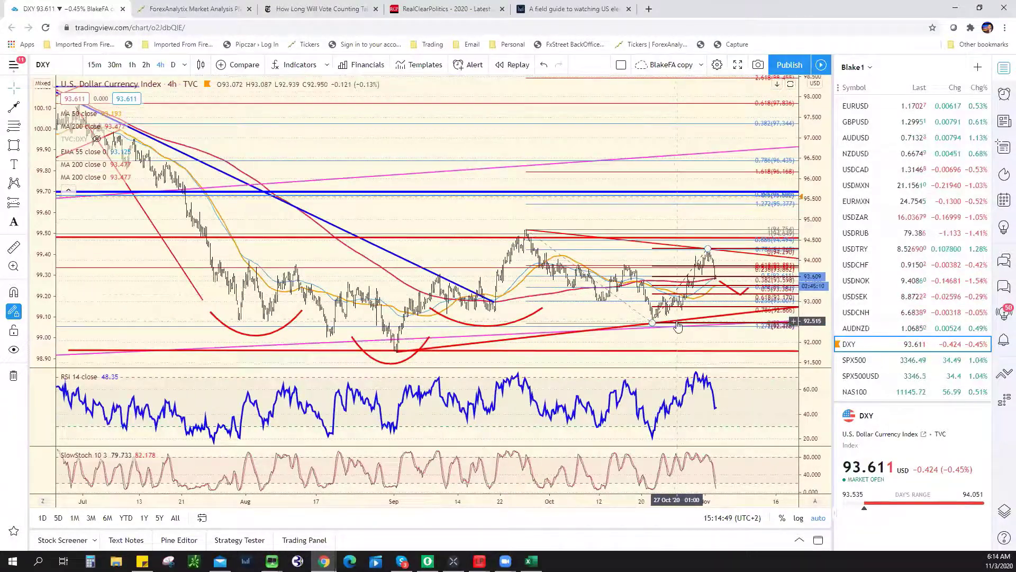
pyautogui.scroll(5, 668, 322)
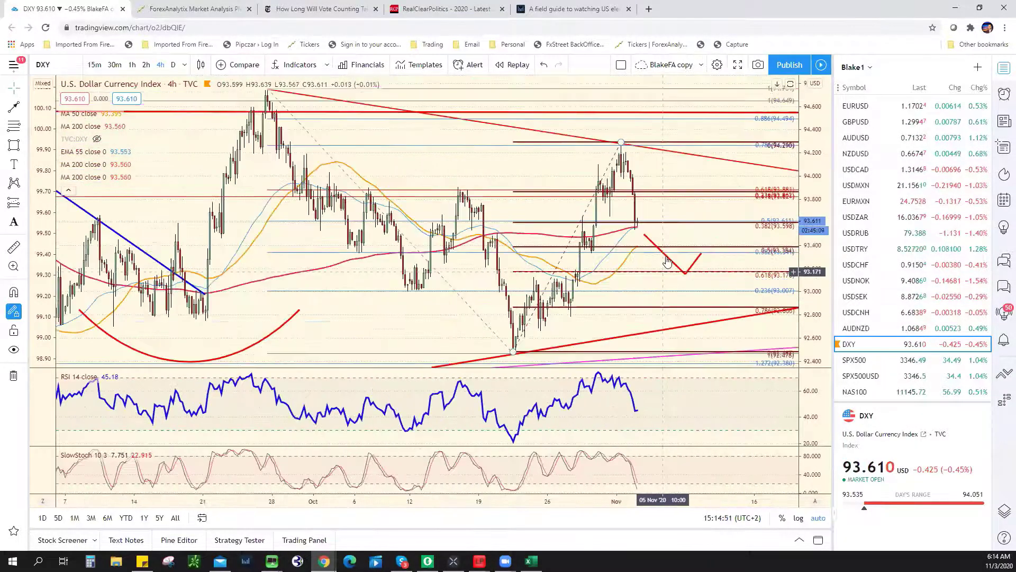
pyautogui.rightClick(667, 259)
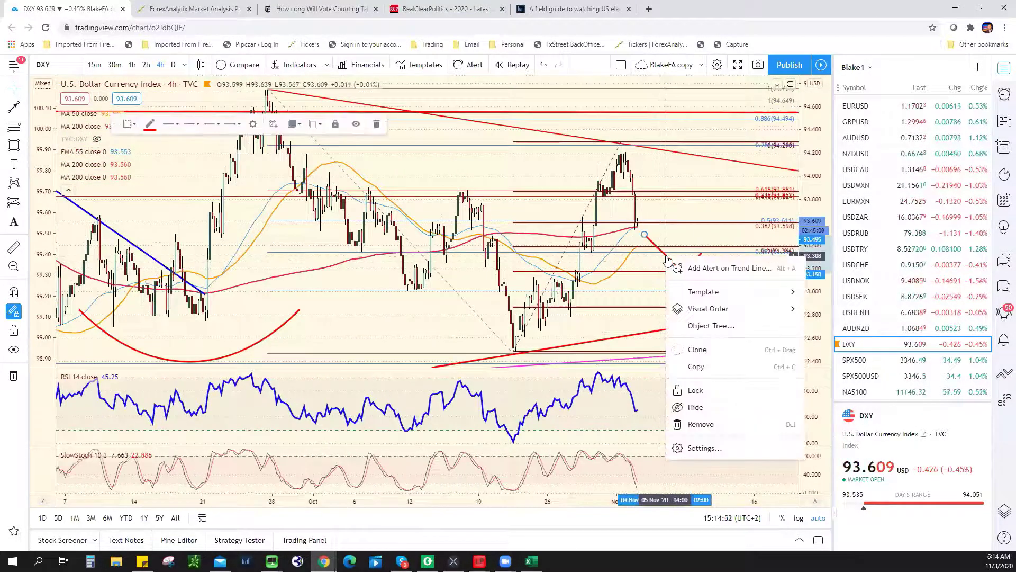
pyautogui.click(703, 424)
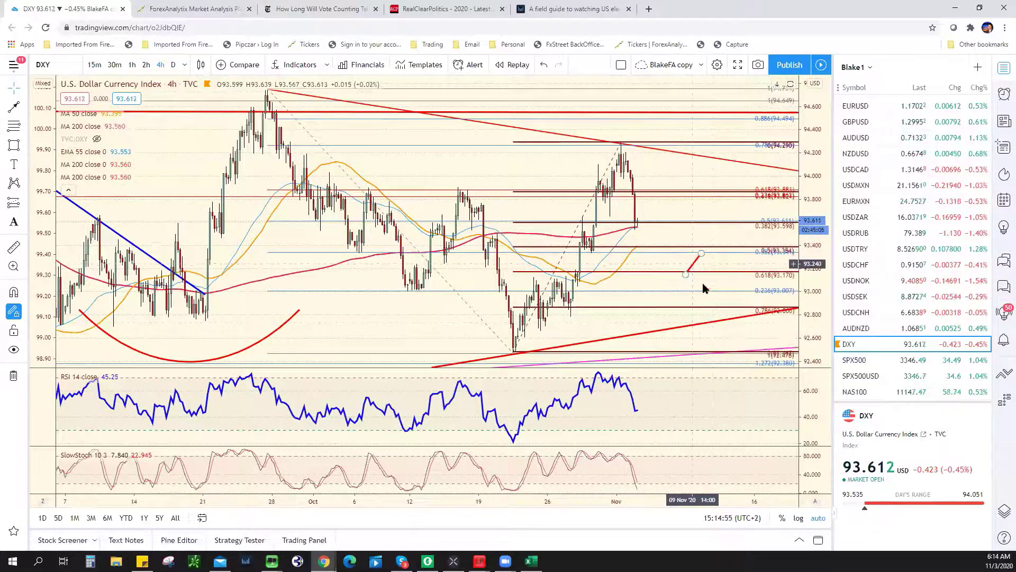
pyautogui.rightClick(693, 264)
pyautogui.click(725, 432)
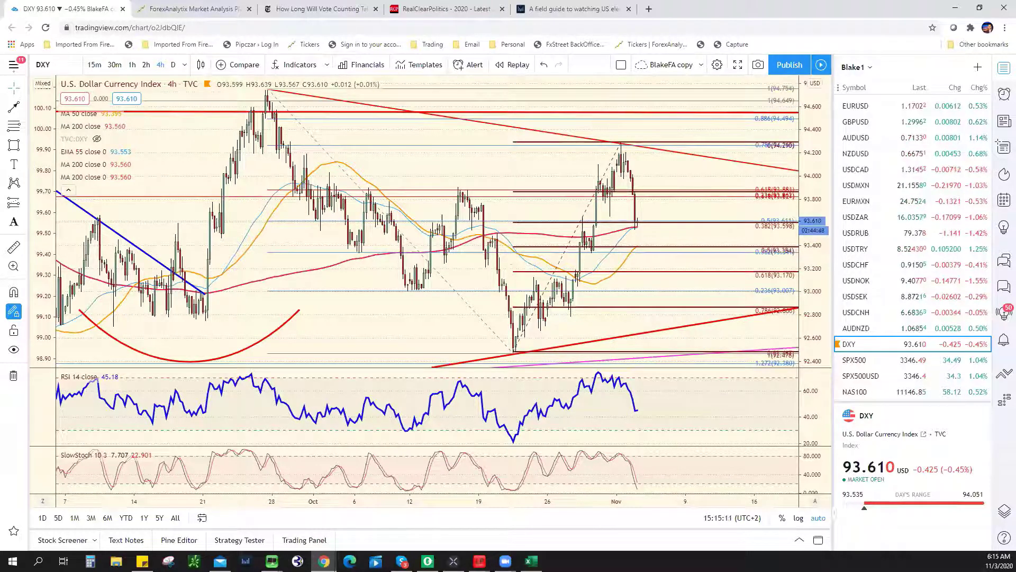
# - Enter DXY Ind. support 92.70/93.35 and resistance 94.25* in the Excel bias chart
pyautogui.hotkey('alt', 'Tab')
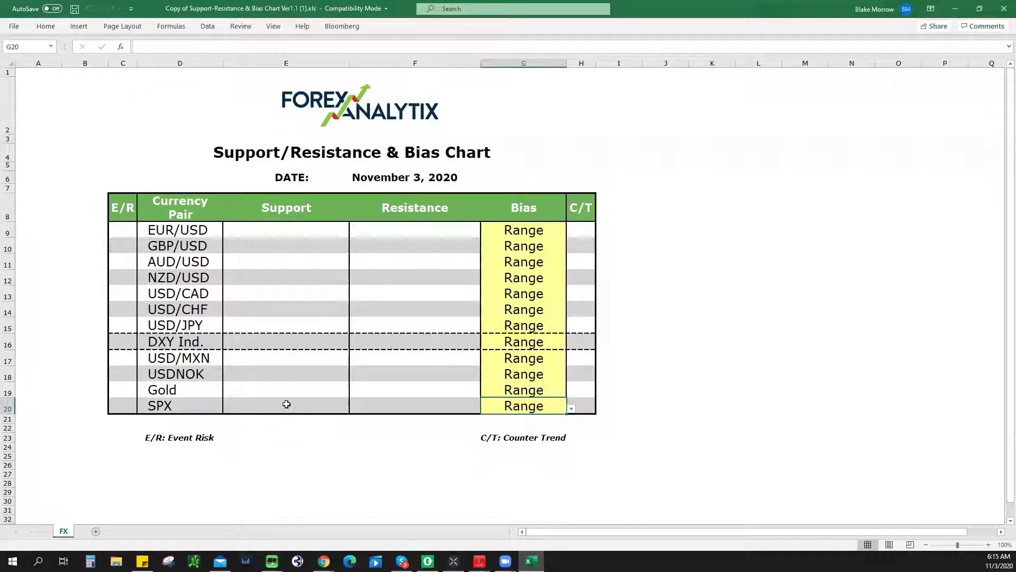
pyautogui.click(293, 343)
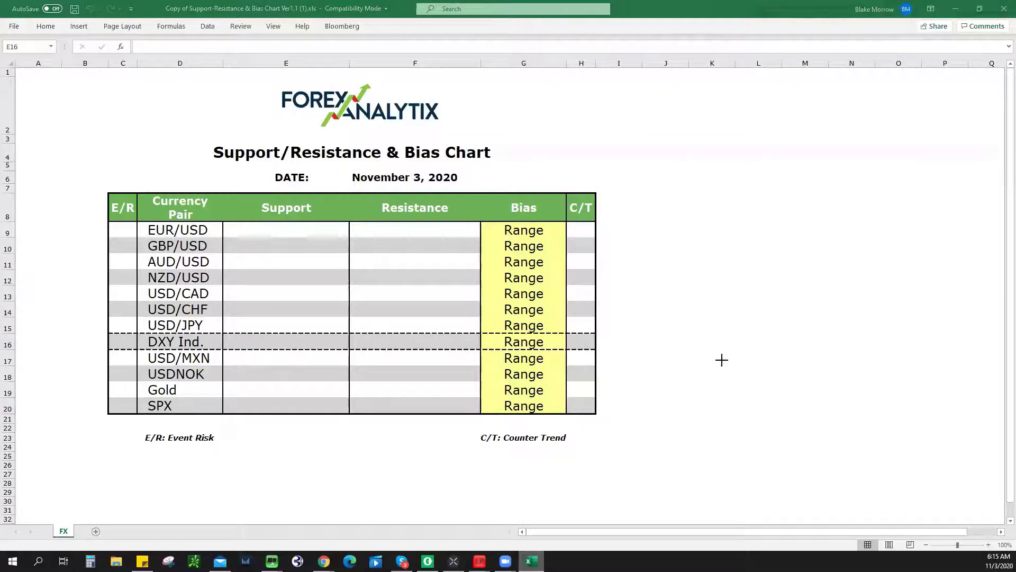
pyautogui.hotkey('alt', 'Tab')
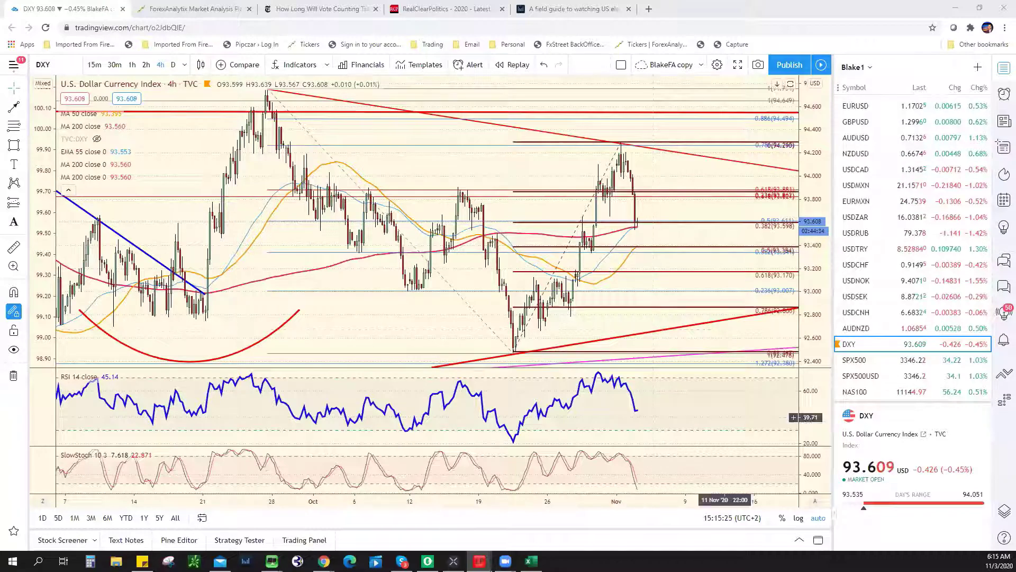
pyautogui.hotkey('alt', 'Tab')
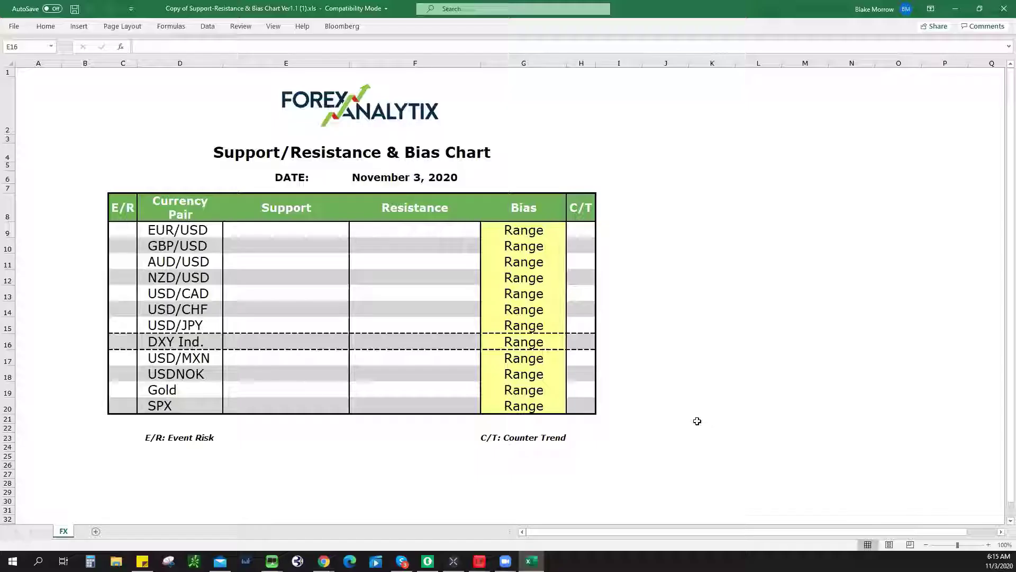
pyautogui.click(235, 343)
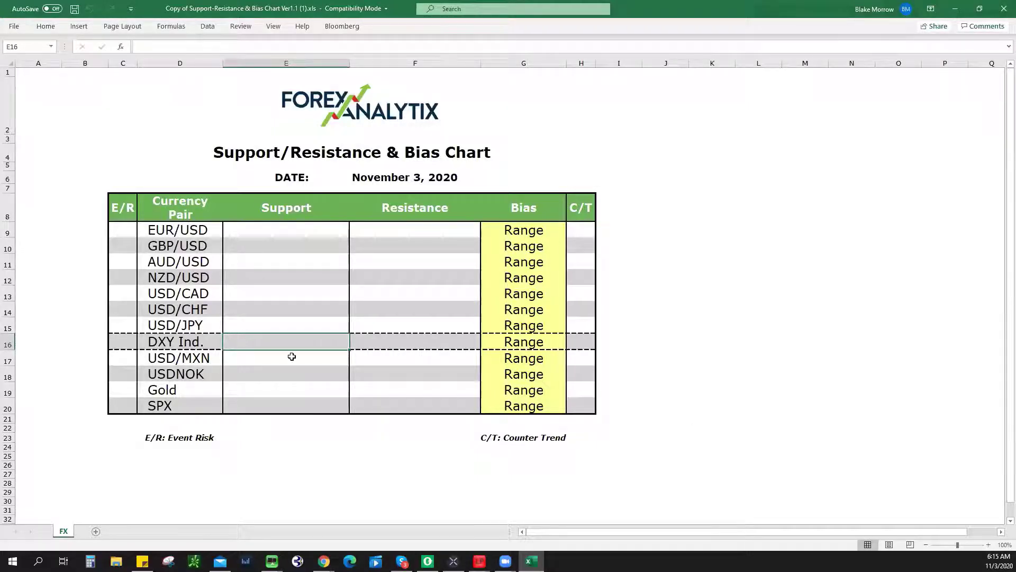
pyautogui.write('92.70')
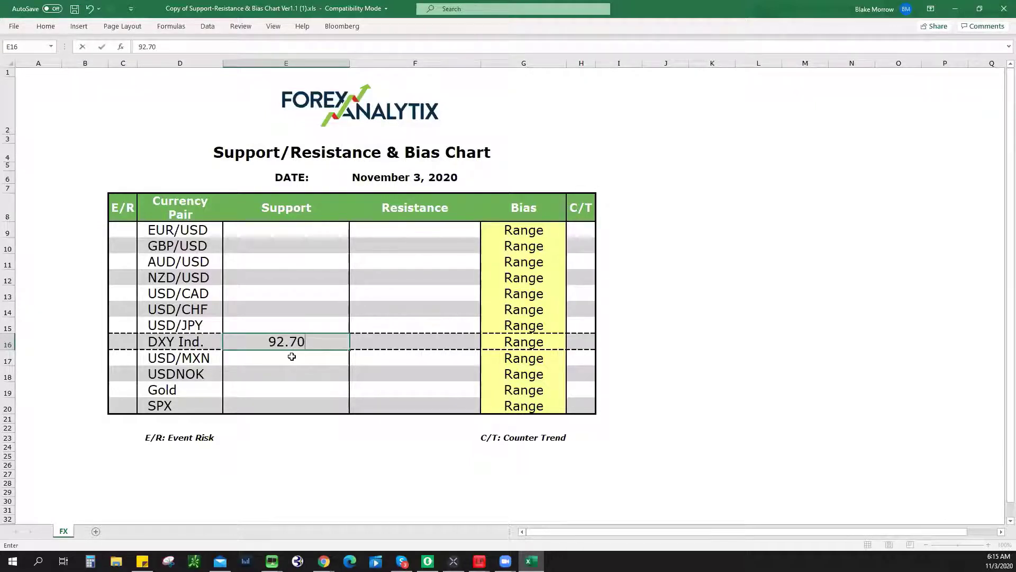
pyautogui.write('/93.35')
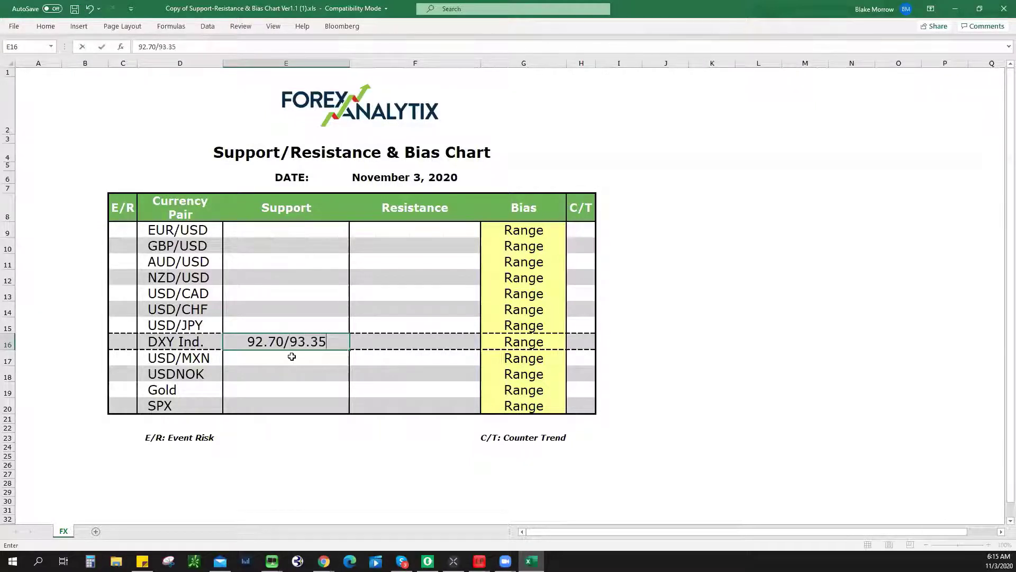
pyautogui.press('Tab')
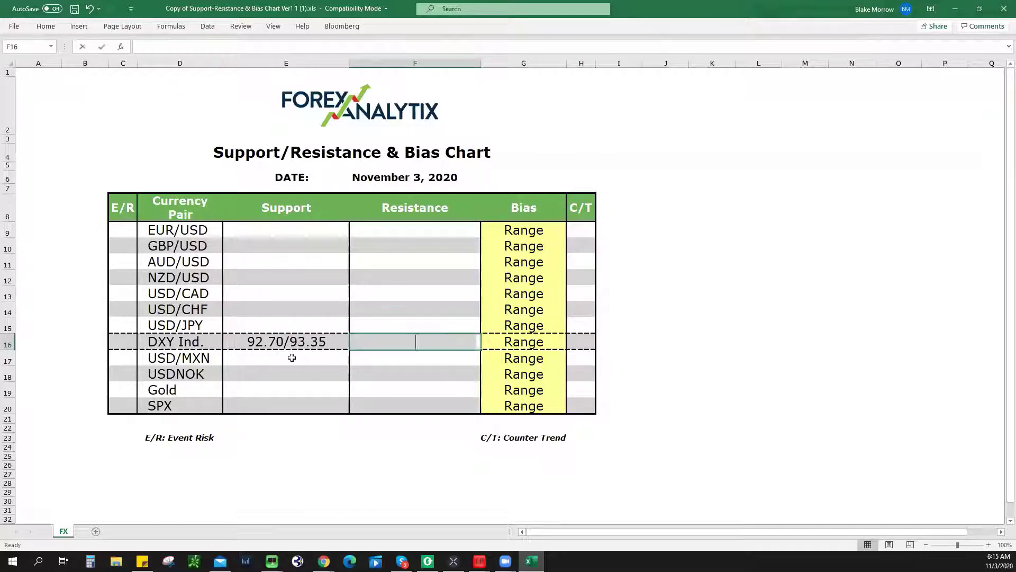
pyautogui.write('94.25')
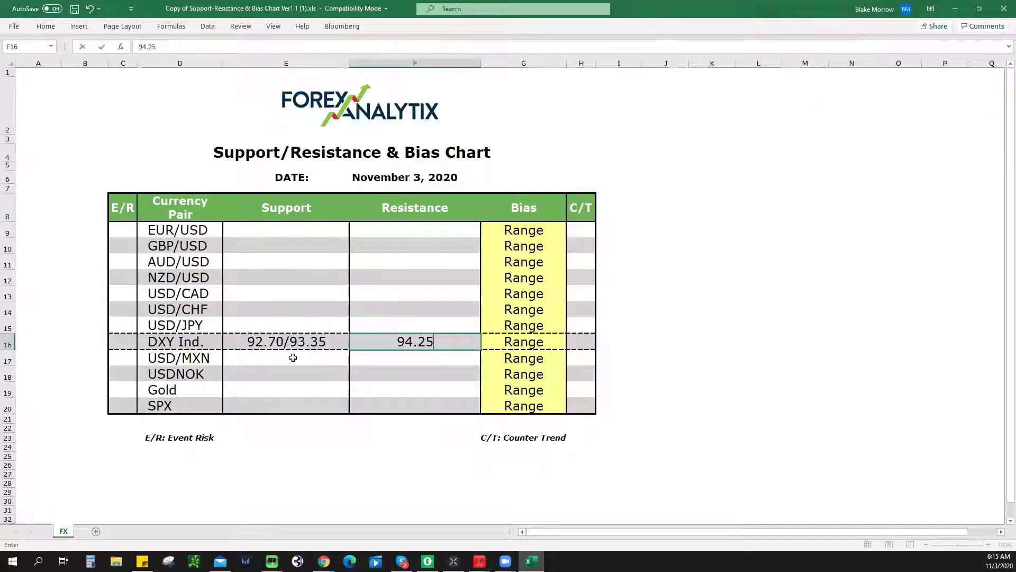
pyautogui.write('*')
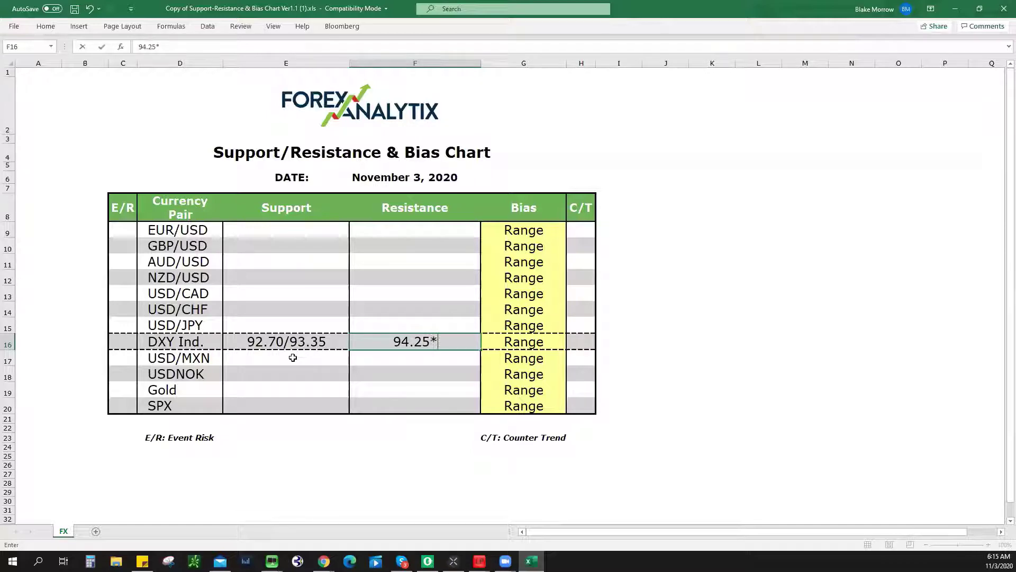
pyautogui.hotkey('alt', 'Tab')
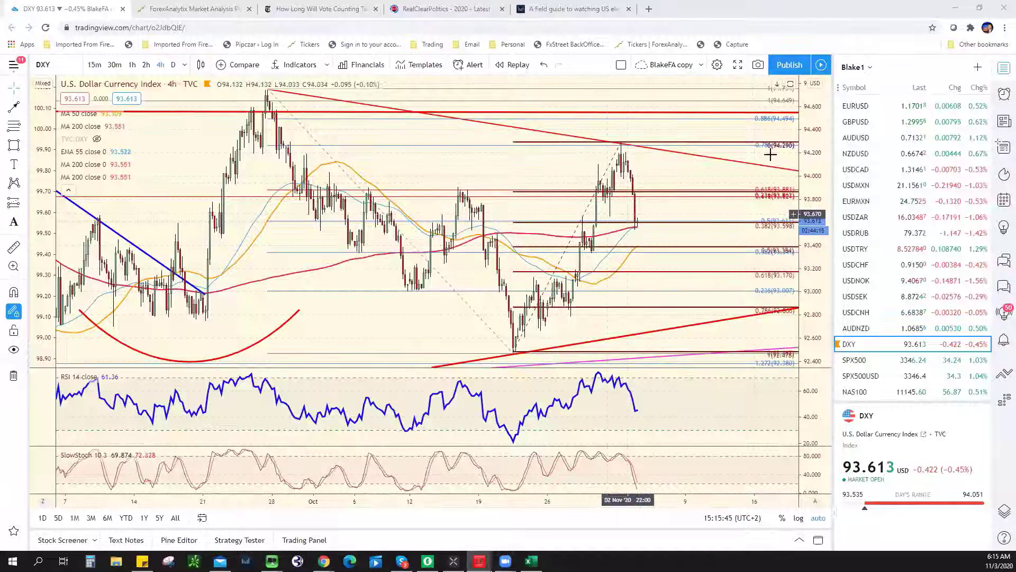
# - Load the 4-hour EURUSD chart, zoom out, and select the ascending red trend line
pyautogui.click(889, 106)
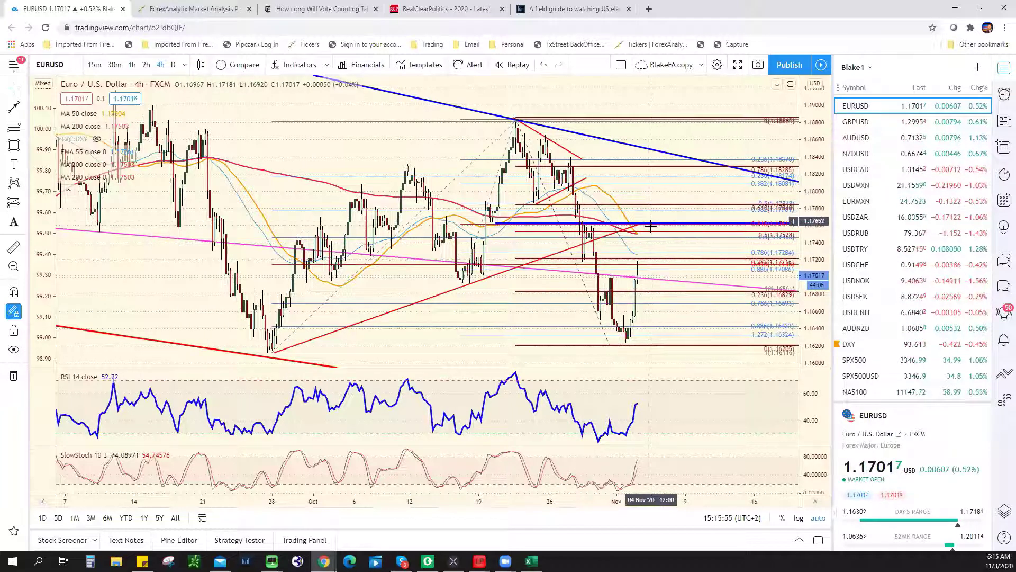
pyautogui.scroll(-3, 666, 260)
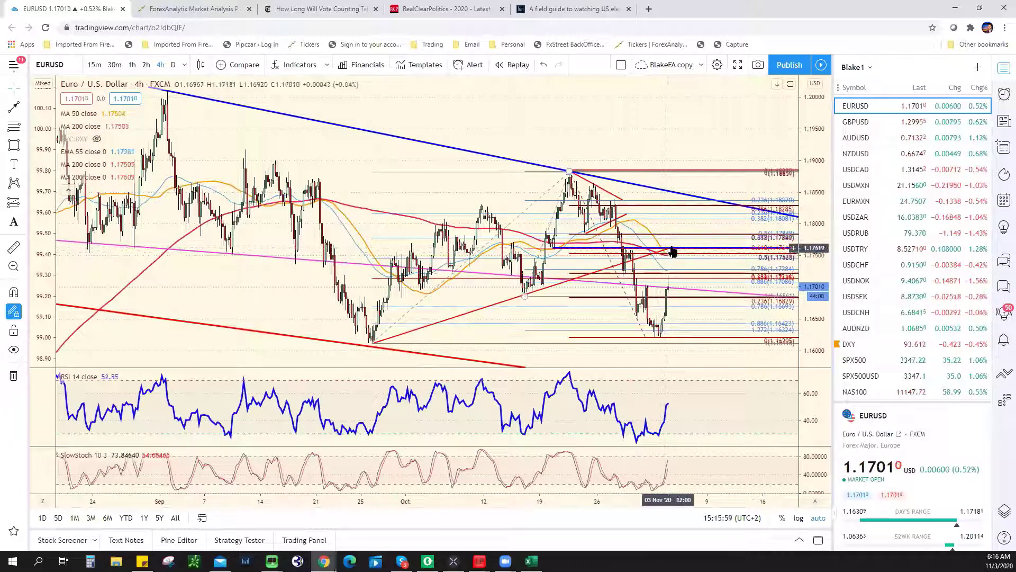
pyautogui.click(692, 241)
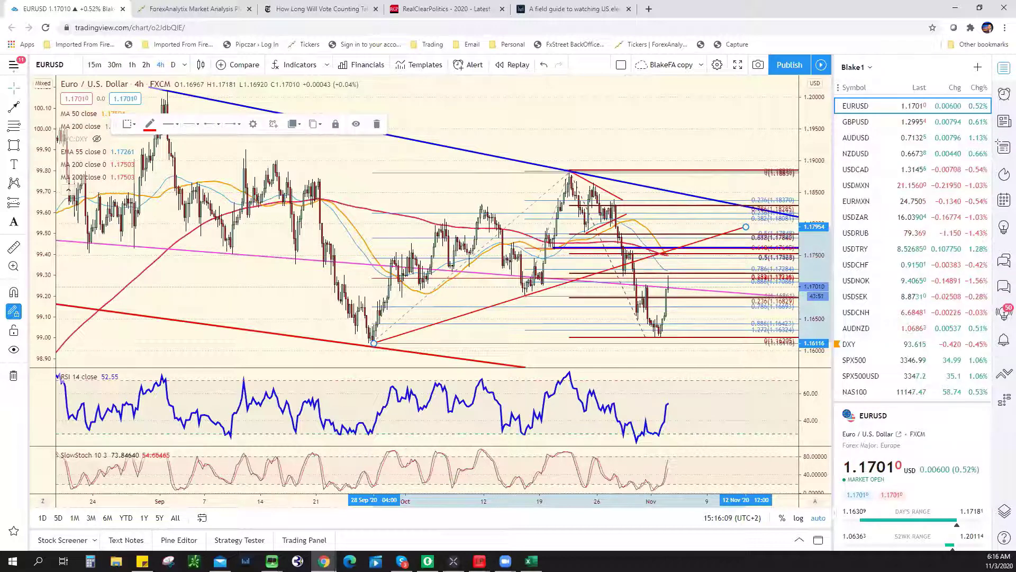
# - Enter 1.1720/1.1775 in the EUR/USD resistance cell F9, then go back to the EURUSD chart
pyautogui.hotkey('alt', 'Tab')
pyautogui.click(381, 227)
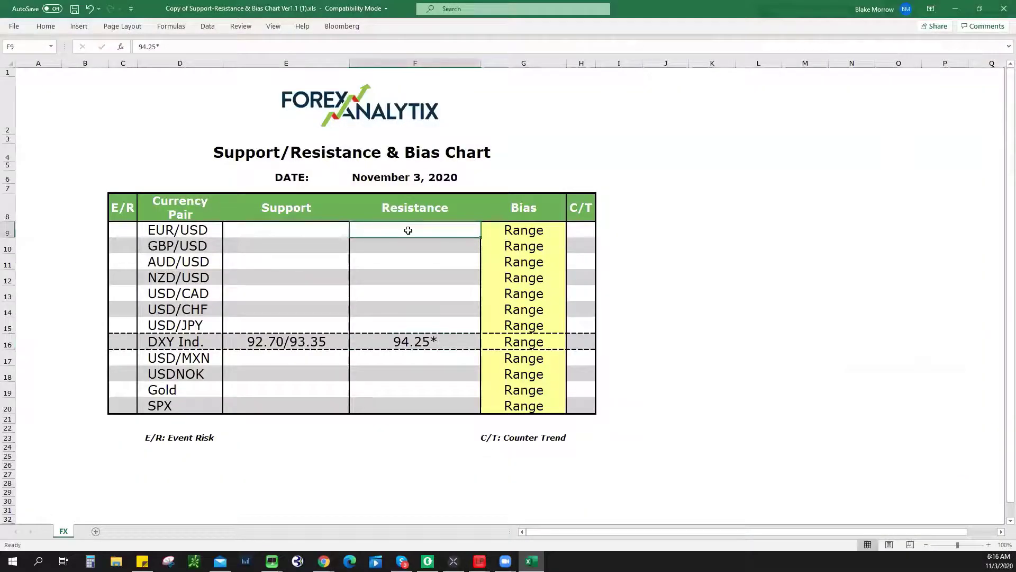
pyautogui.write('1.1720')
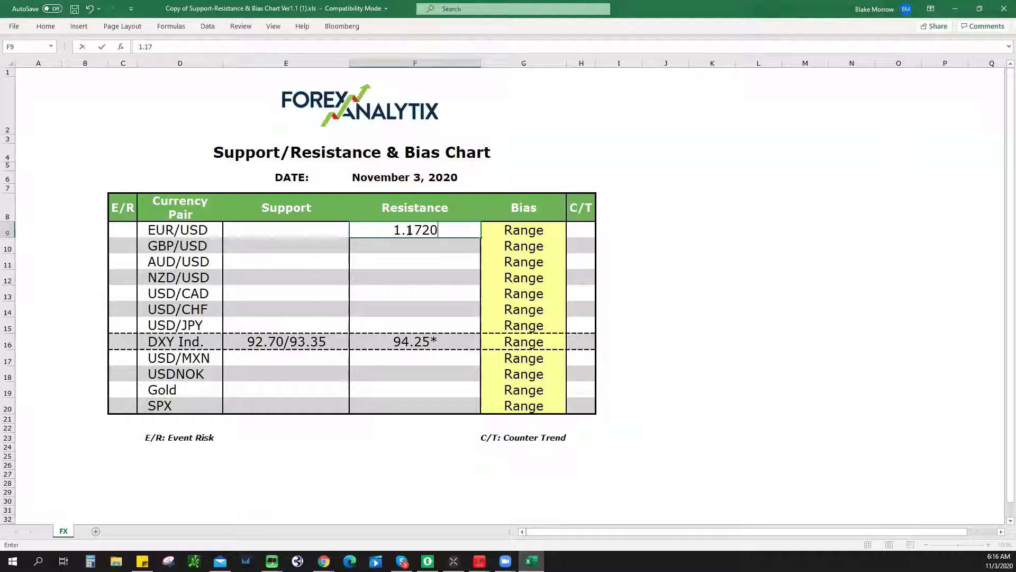
pyautogui.write('/')
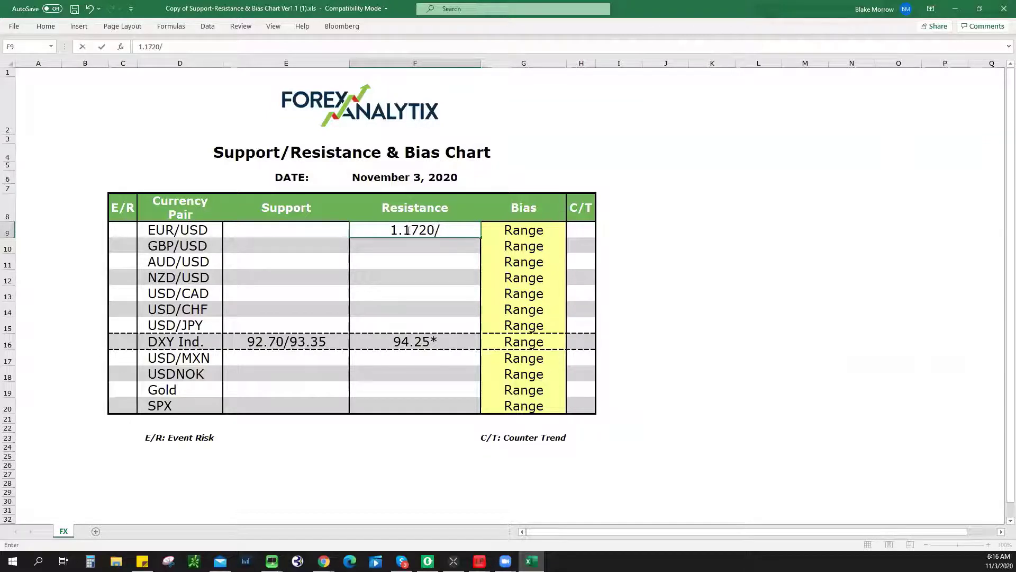
pyautogui.write('1.1775')
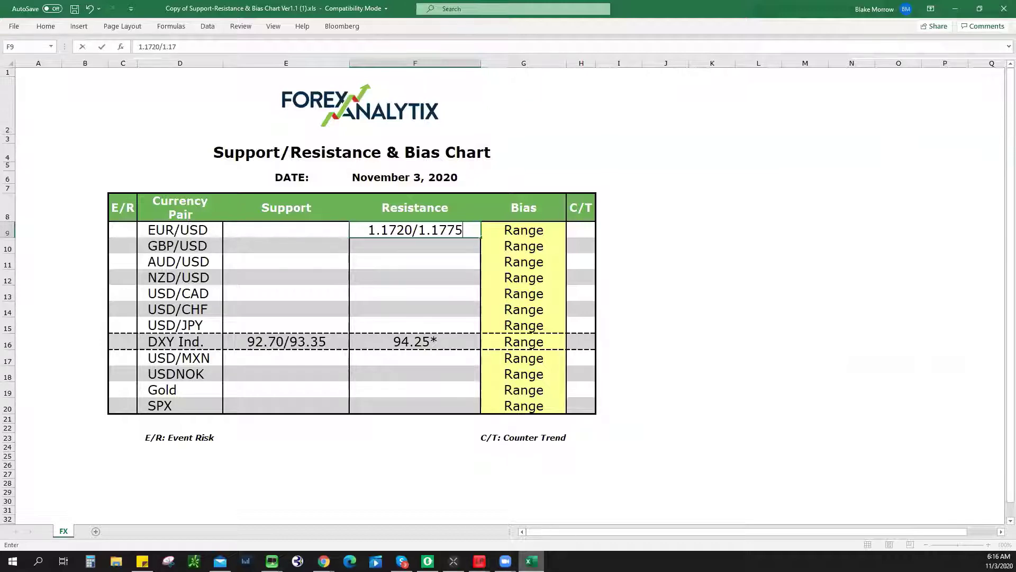
pyautogui.click(520, 554)
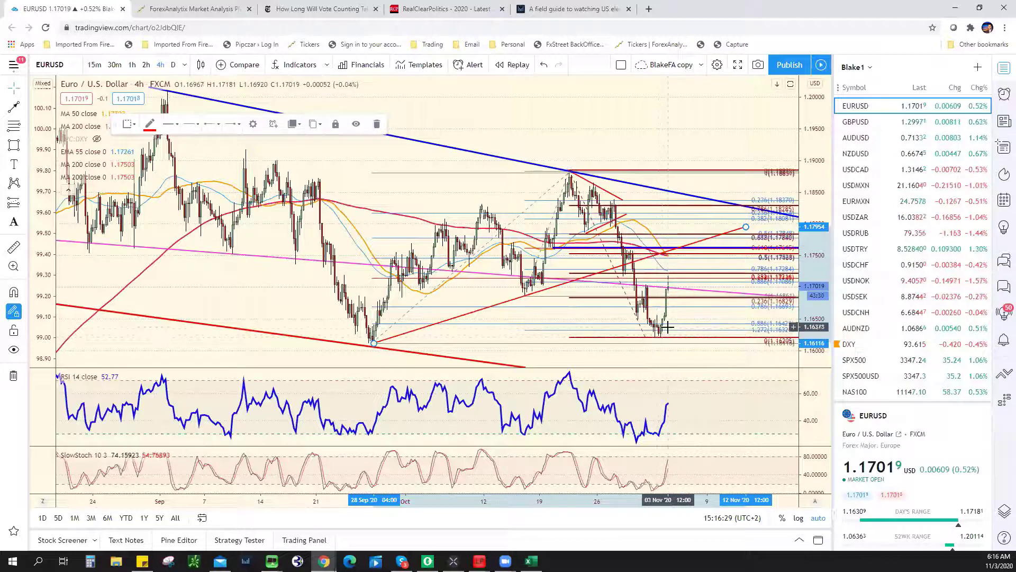
# - Glance at the DXY chart, then return to EURUSD and zoom in on its recent lows
pyautogui.scroll(-2, 668, 318)
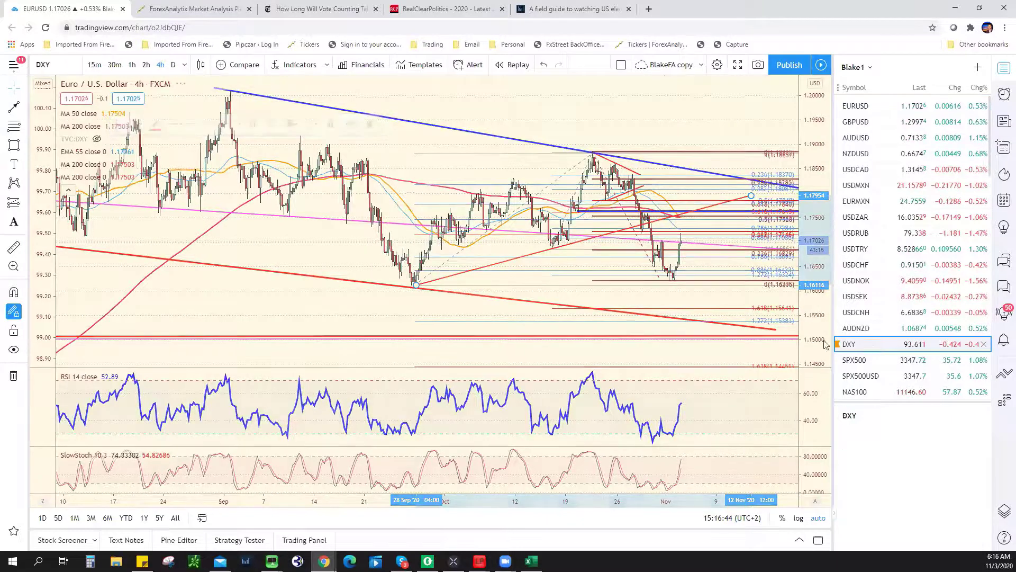
pyautogui.click(875, 345)
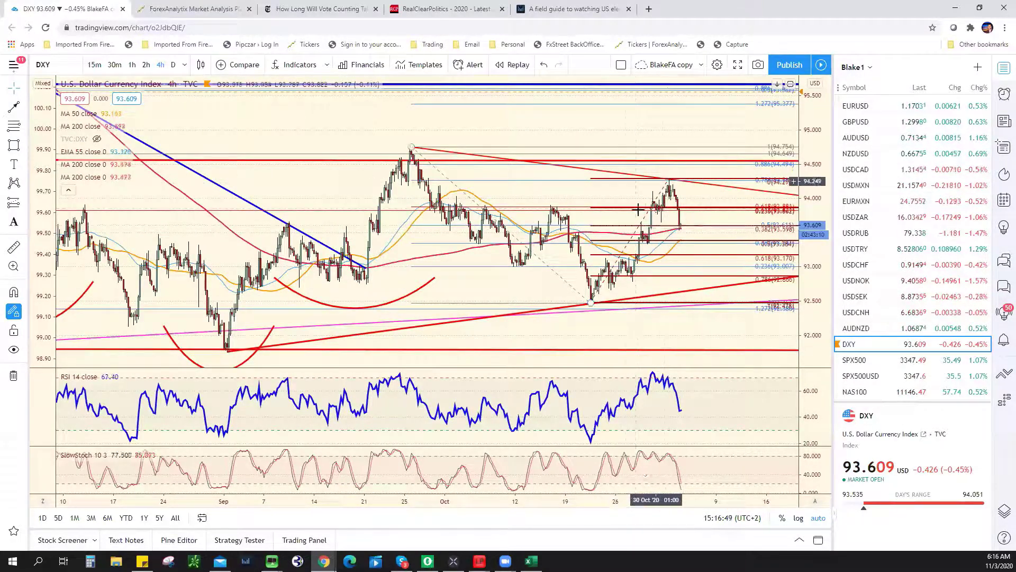
pyautogui.click(885, 122)
pyautogui.press('Up')
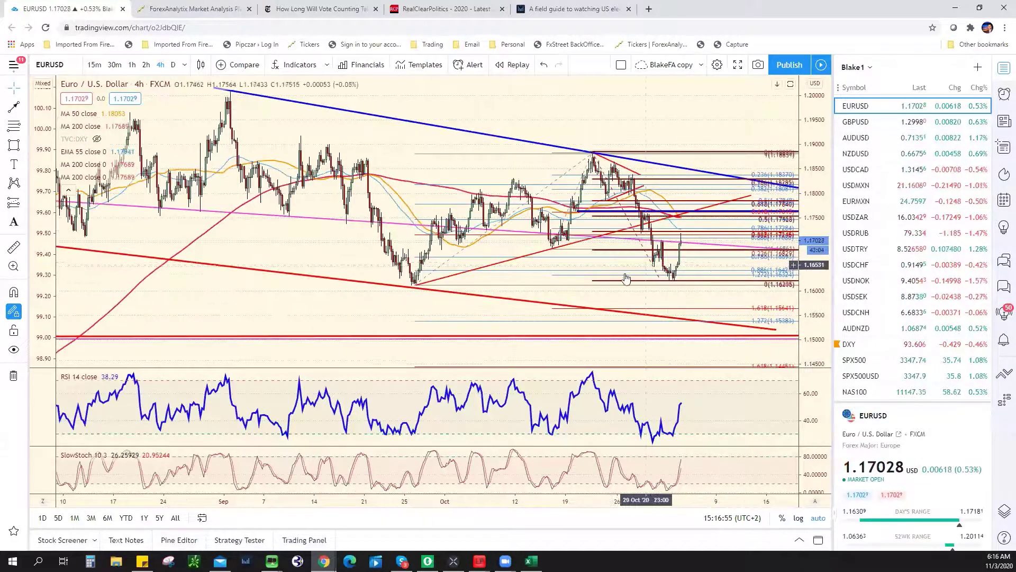
pyautogui.scroll(3, 627, 323)
pyautogui.scroll(2, 601, 345)
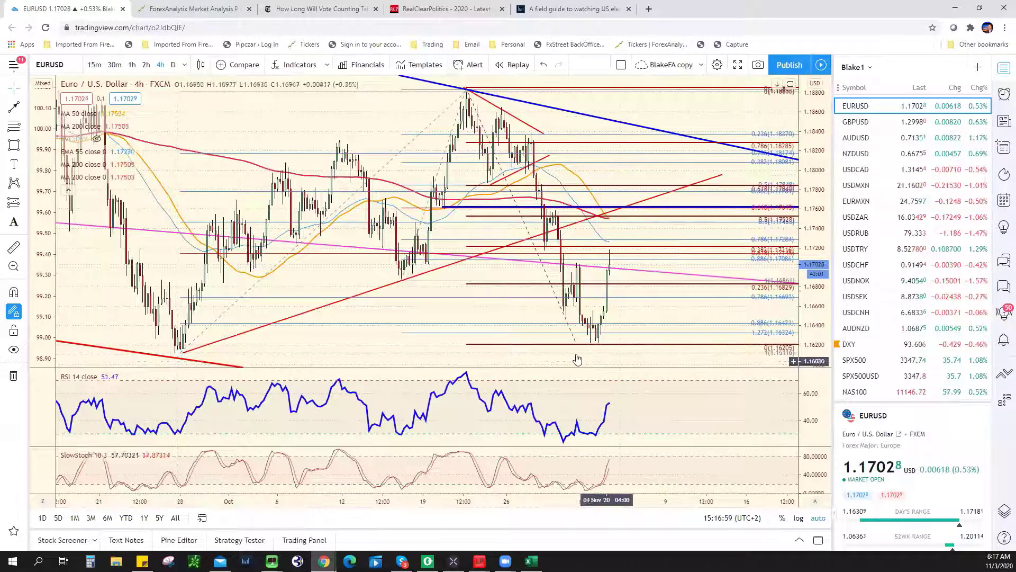
# - Type 1.1610* into the EUR/USD support cell E9 of the bias chart
pyautogui.hotkey('alt', 'Tab')
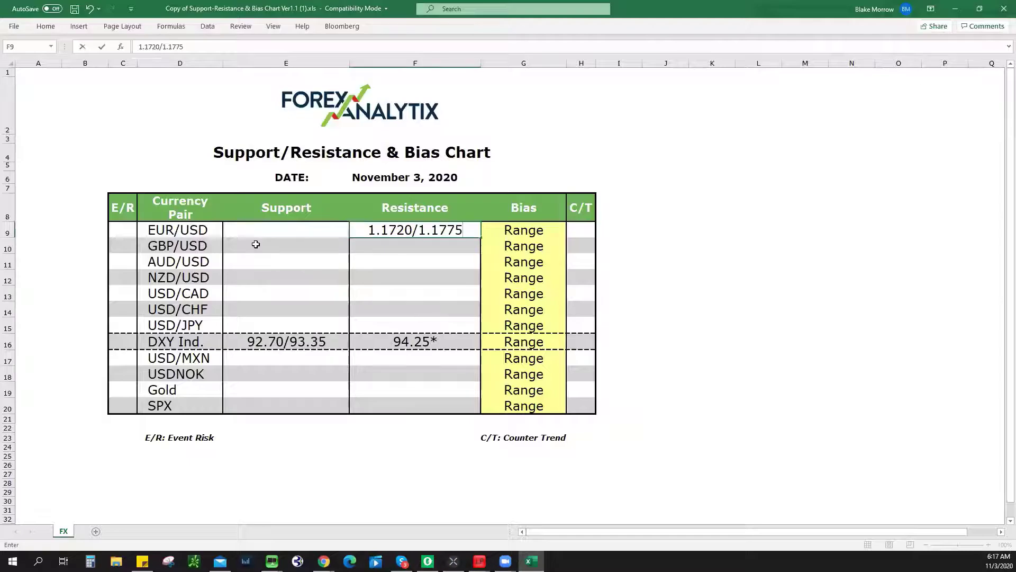
pyautogui.click(262, 230)
pyautogui.write('1.1')
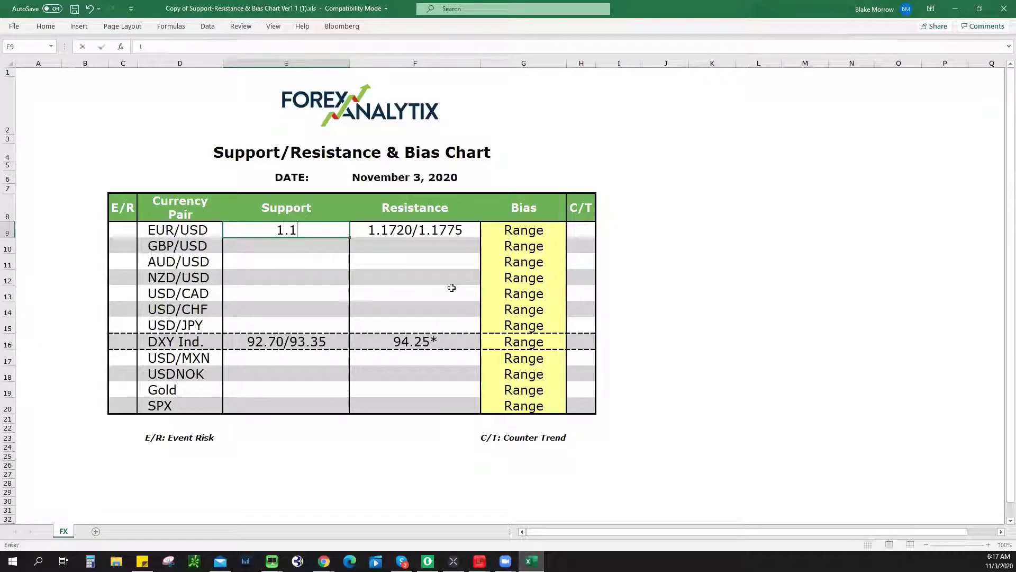
pyautogui.write('610*')
# - Review the 4-hour GBPUSD chart, then check ForexAnalytix's GBP/USD levels (support 1.2885, resistance 1.3005)
pyautogui.hotkey('alt', 'Tab')
pyautogui.press('Down')
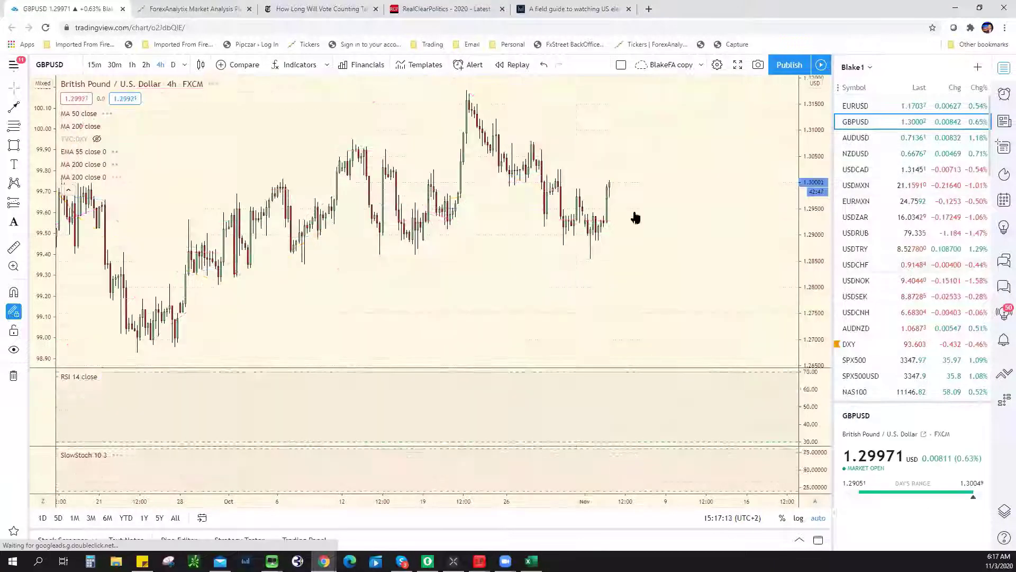
pyautogui.scroll(3, 581, 274)
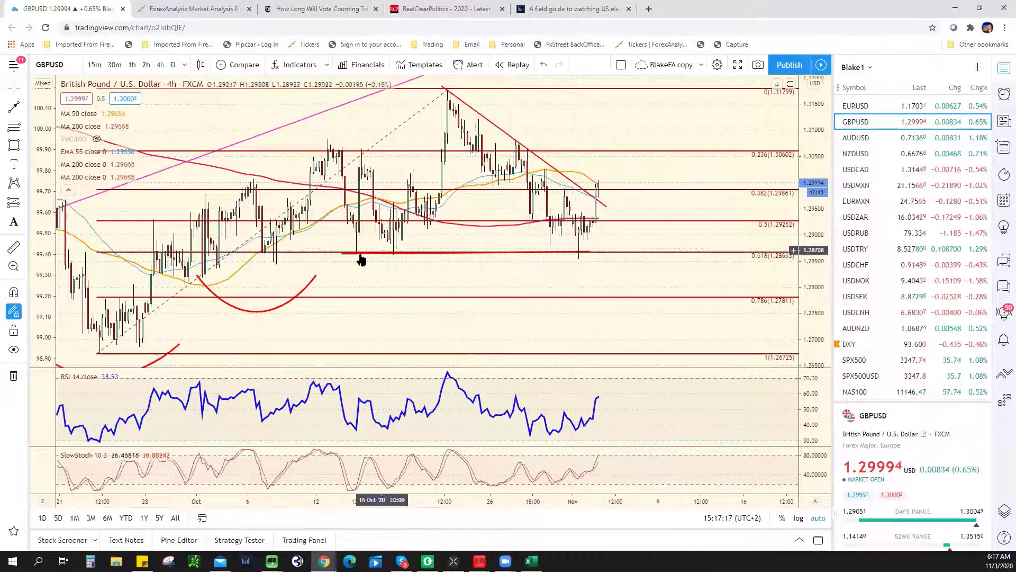
pyautogui.scroll(-5, 611, 255)
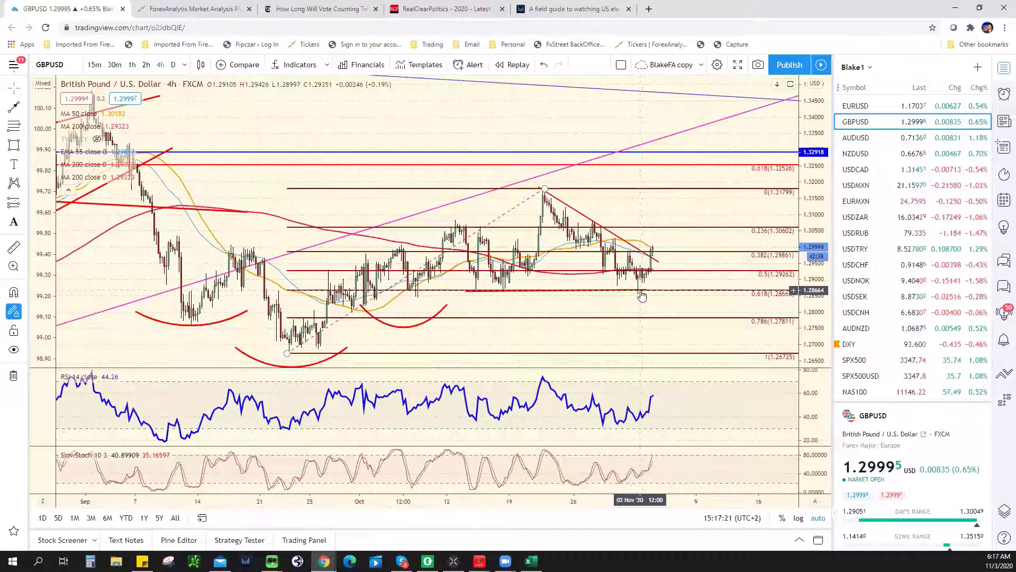
pyautogui.hotkey('ctrl', 'Tab')
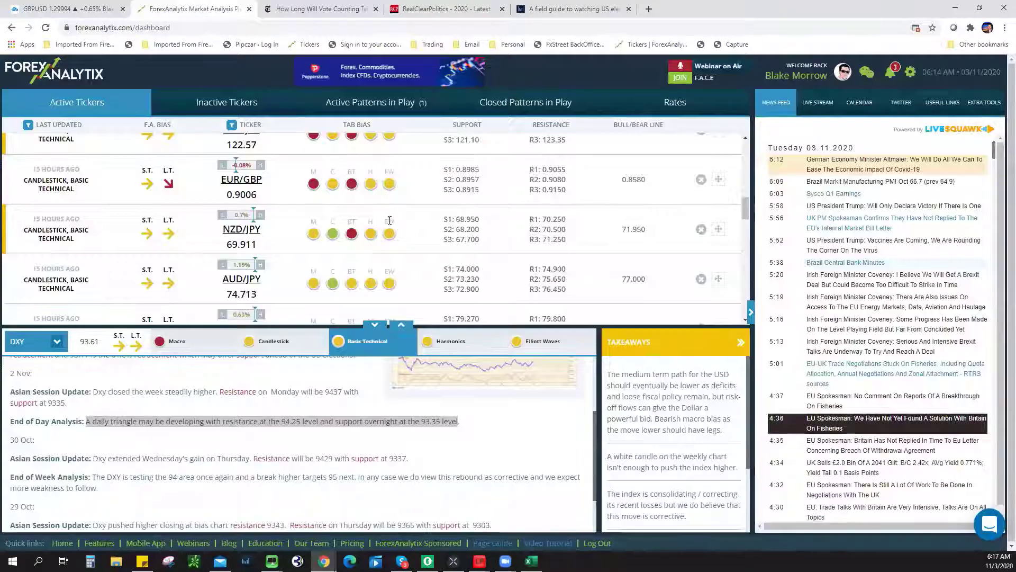
pyautogui.scroll(5, 387, 225)
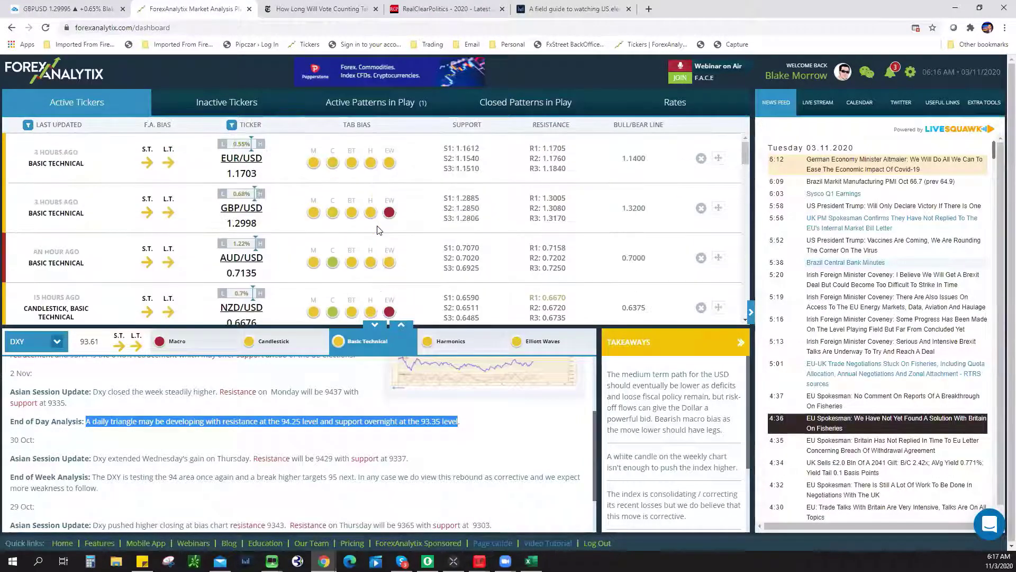
# - Read ForexAnalytix's GBP/USD notes, highlighting support held at 1.2866, then return to the TradingView chart
pyautogui.click(360, 216)
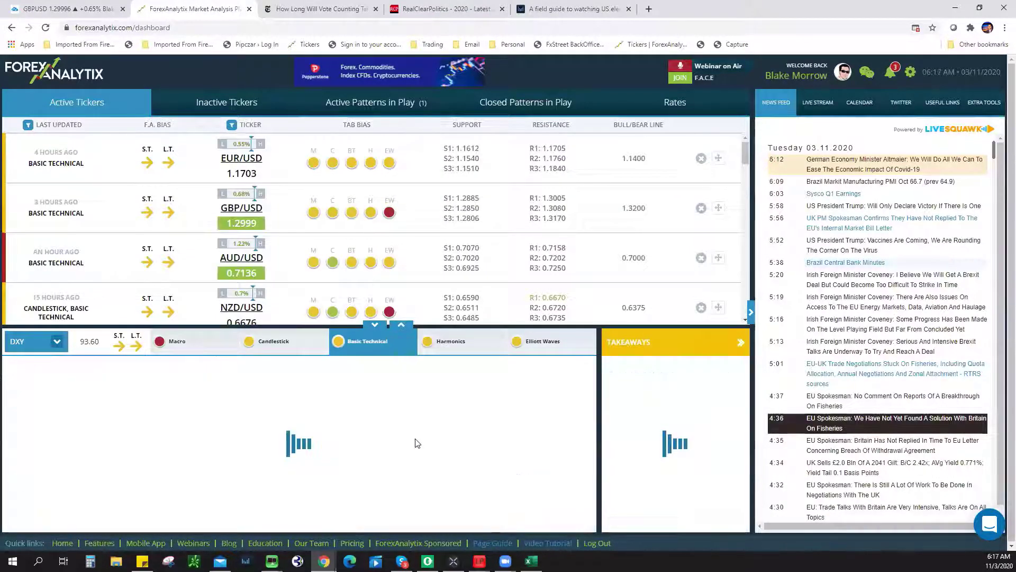
pyautogui.scroll(-3, 401, 454)
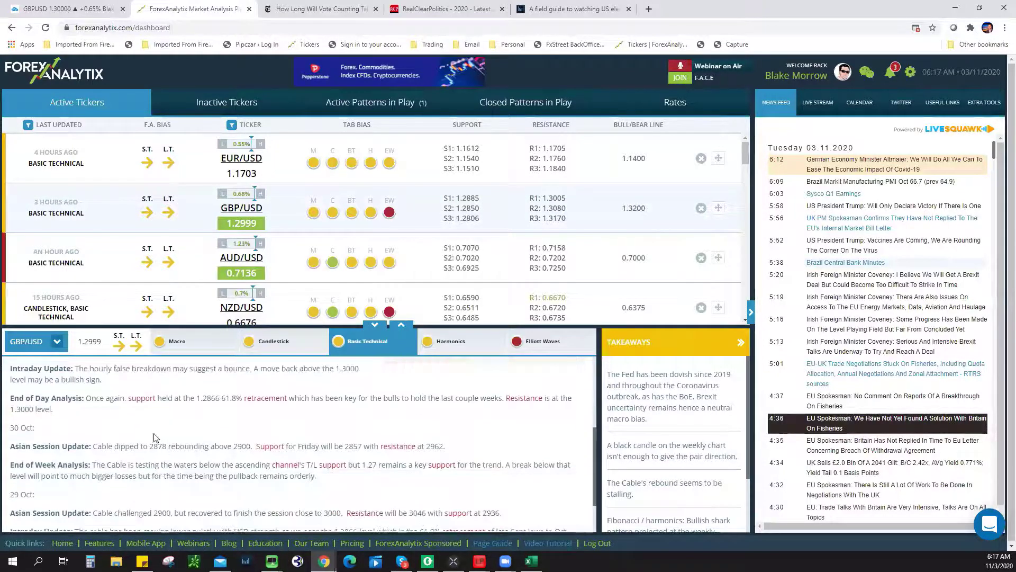
pyautogui.moveTo(86, 398); pyautogui.dragTo(488, 397)
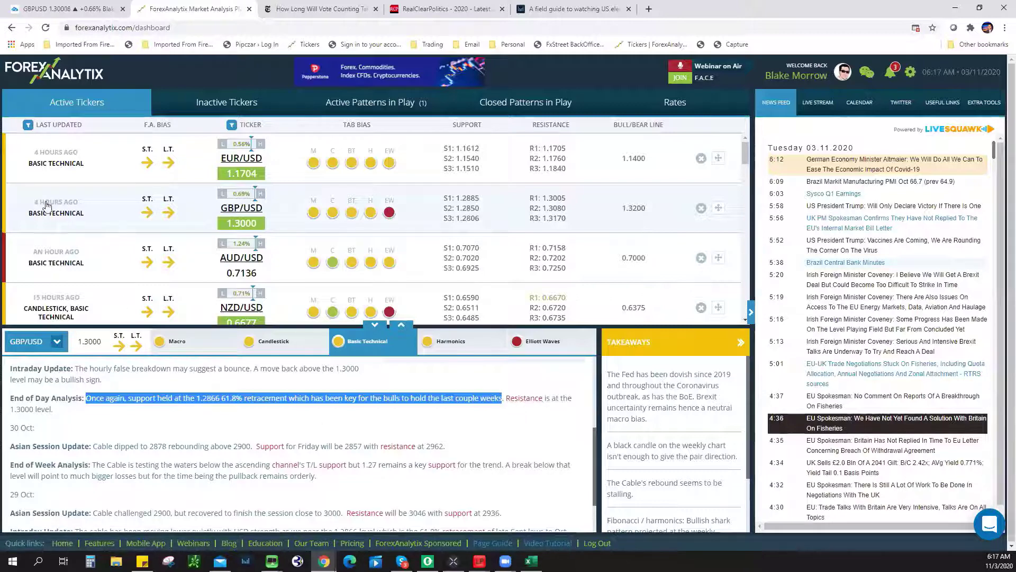
pyautogui.click(55, 9)
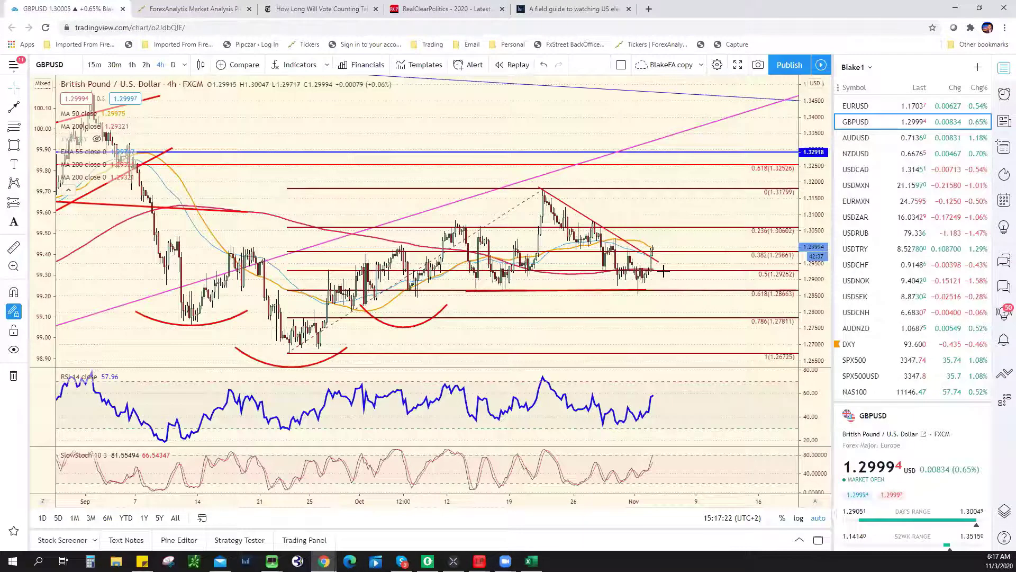
# - Draw a Fibonacci retracement on GBPUSD from the October high to the early-November low
pyautogui.scroll(4, 646, 259)
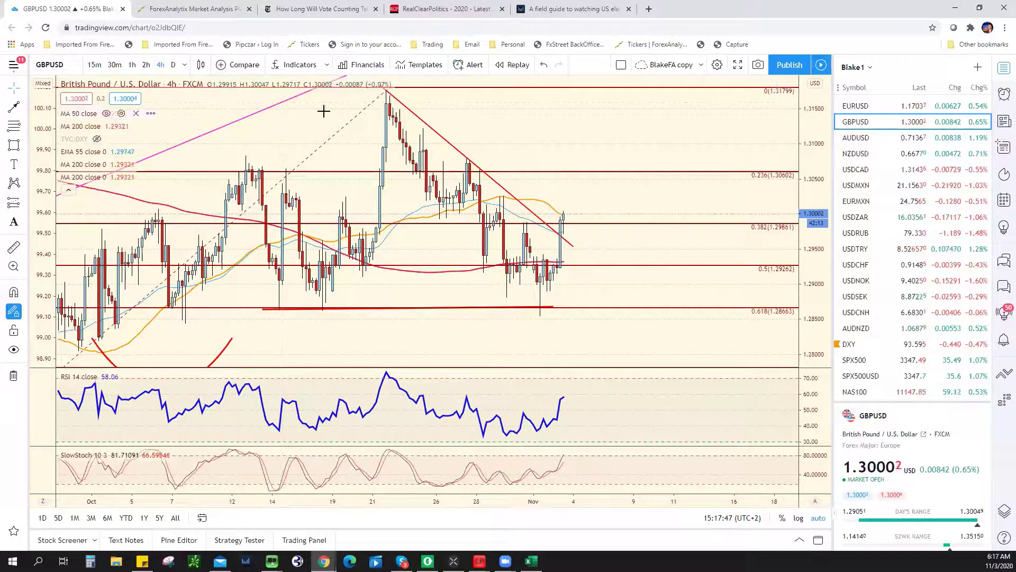
pyautogui.scroll(-2, 371, 106)
pyautogui.click(424, 86)
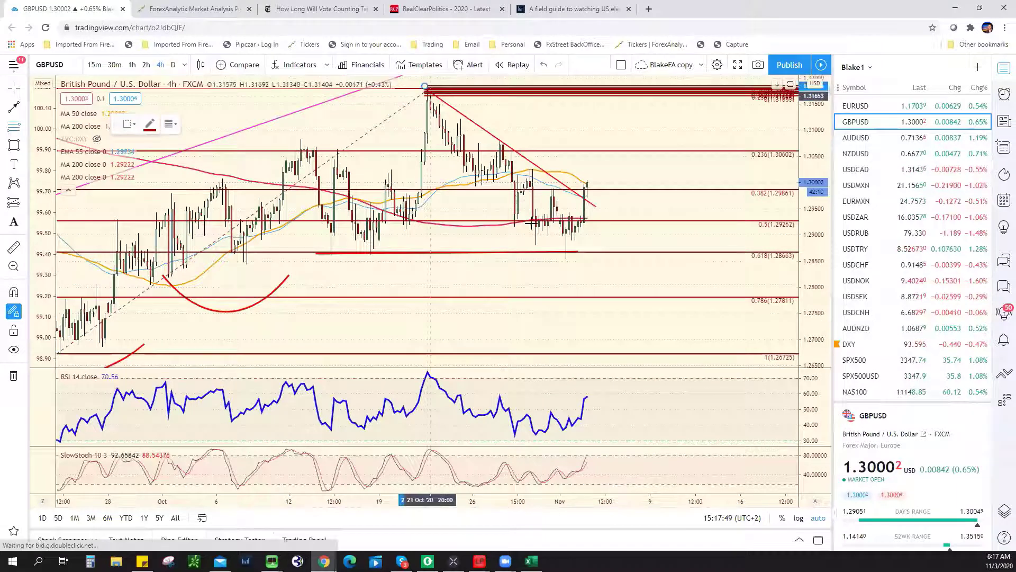
pyautogui.click(562, 258)
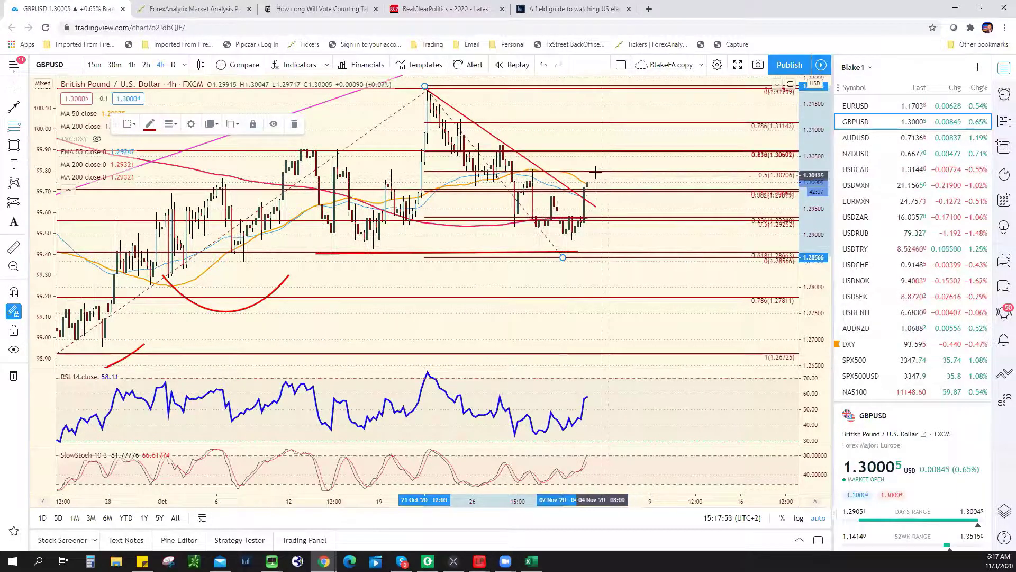
# - Draw a blue arrow from just above current price pointing up toward 1.3150
pyautogui.click(14, 106)
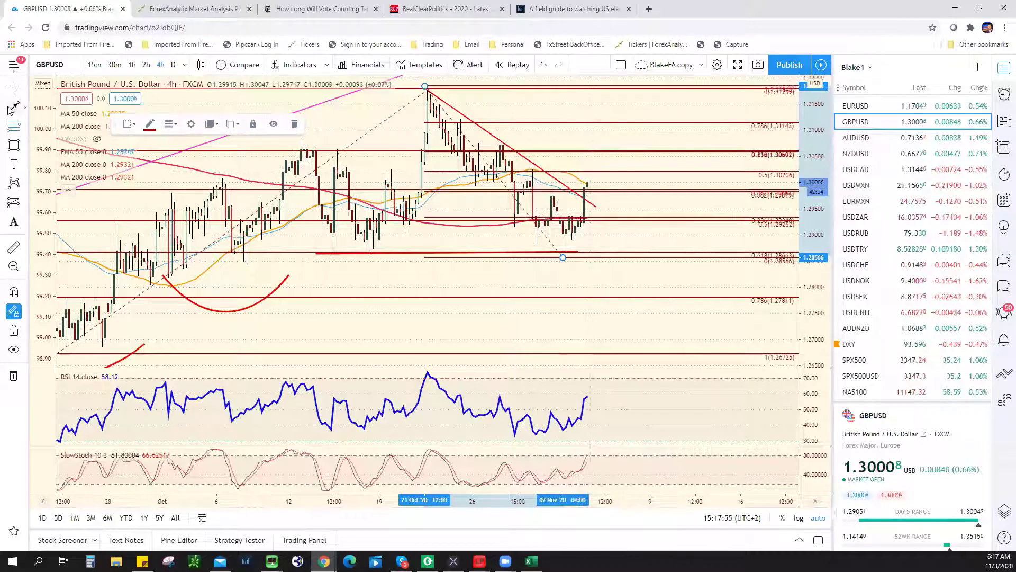
pyautogui.click(589, 166)
pyautogui.click(620, 104)
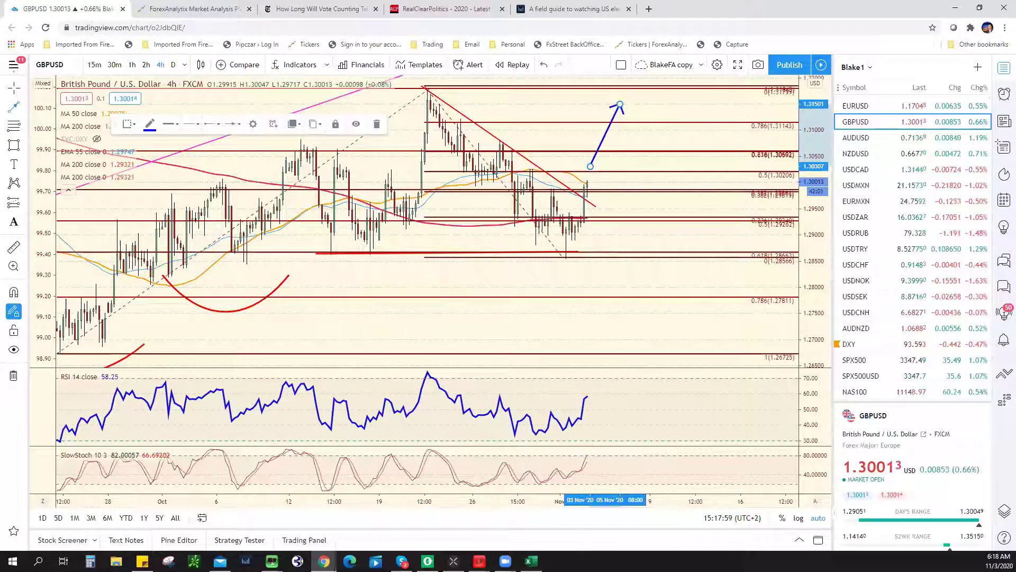
pyautogui.hotkey('alt', 'Tab')
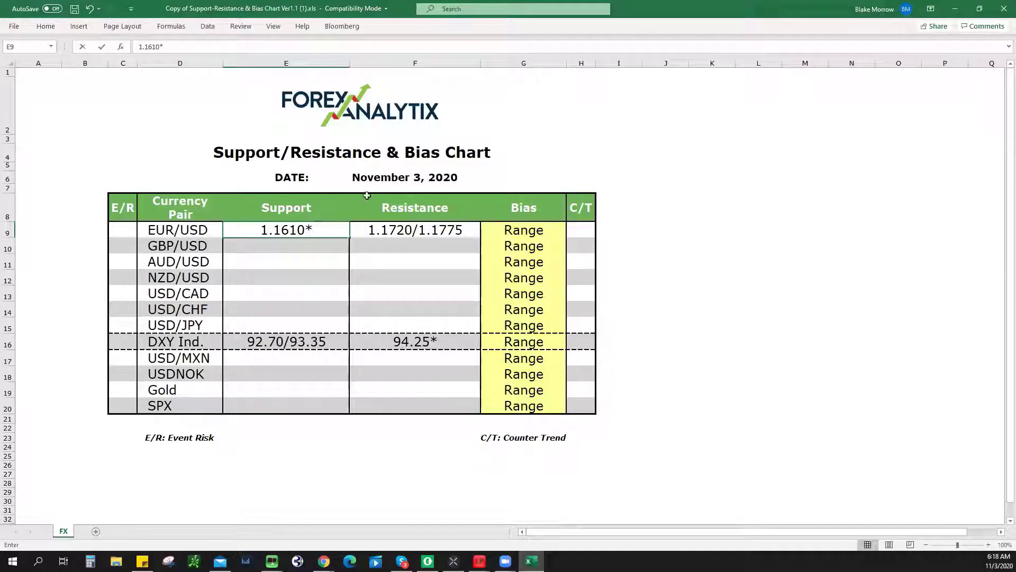
# - Enter 1.3020 as GBP/USD resistance in cell F10
pyautogui.click(404, 242)
pyautogui.write('1')
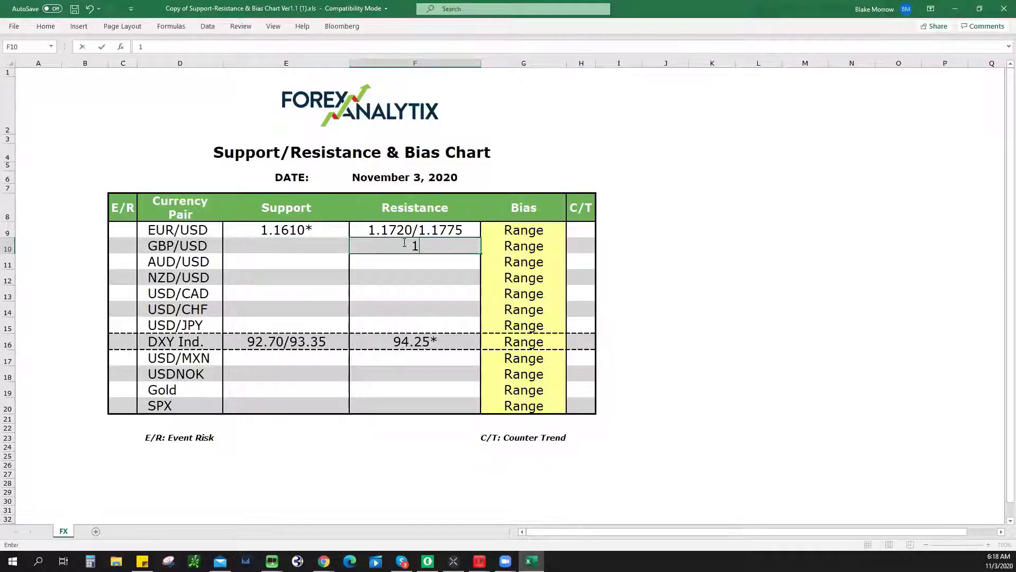
pyautogui.write('.3020')
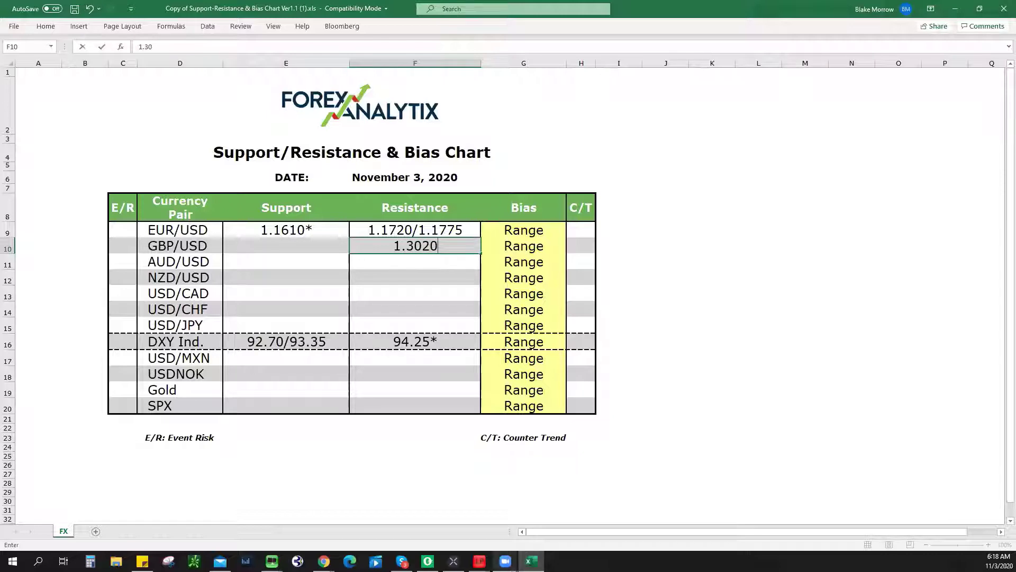
pyautogui.press('Return')
# - Enter 1.2950 as GBP/USD support in cell E10, then switch to TradingView
pyautogui.hotkey('alt', 'Tab')
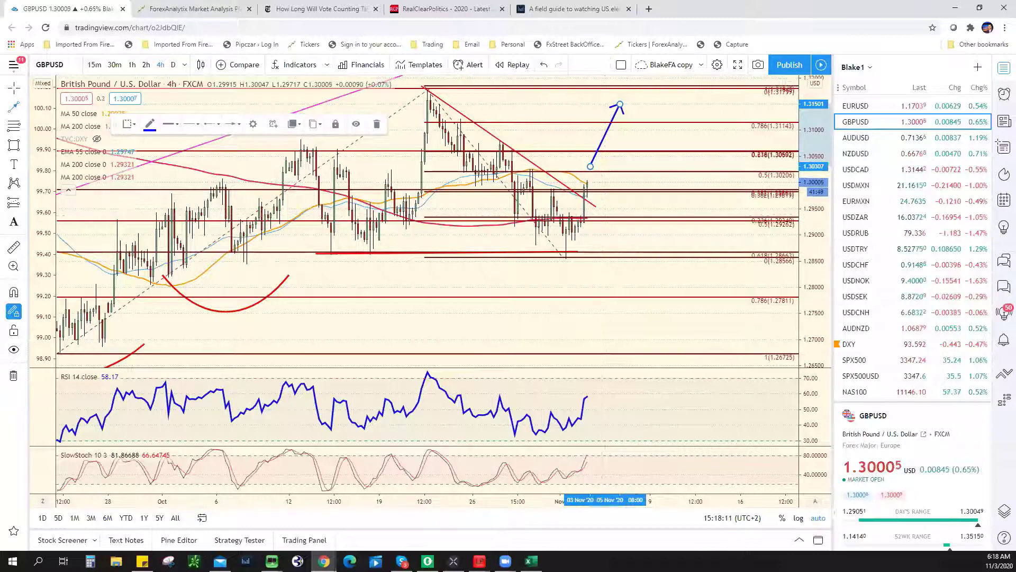
pyautogui.click(531, 561)
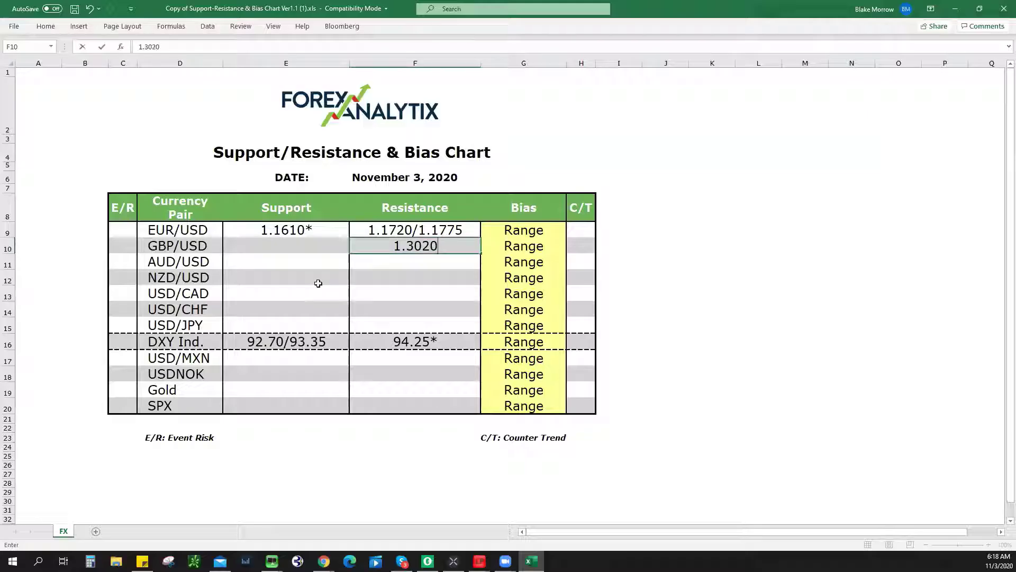
pyautogui.click(302, 247)
pyautogui.write('1.2950')
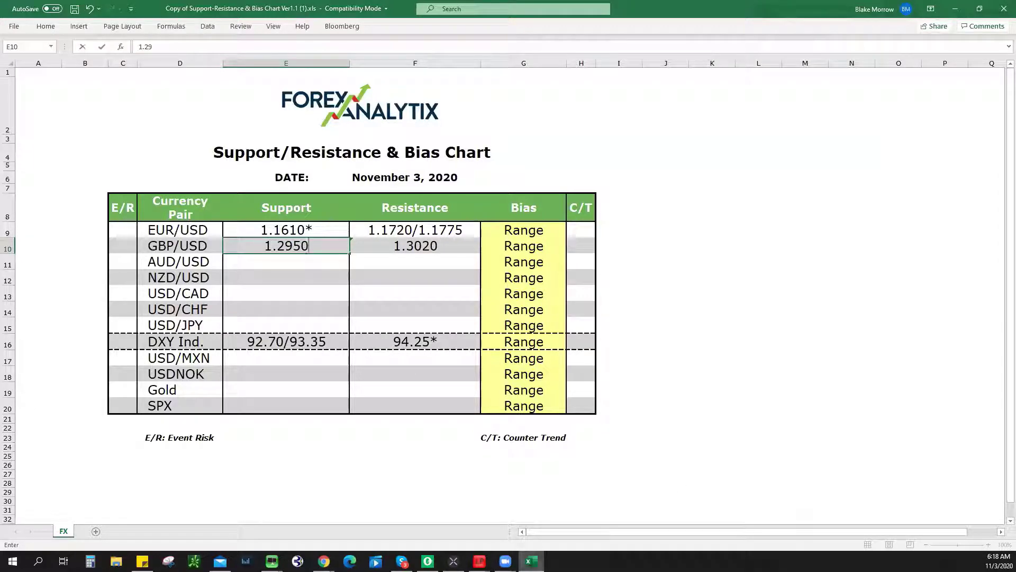
pyautogui.hotkey('alt', 'Tab')
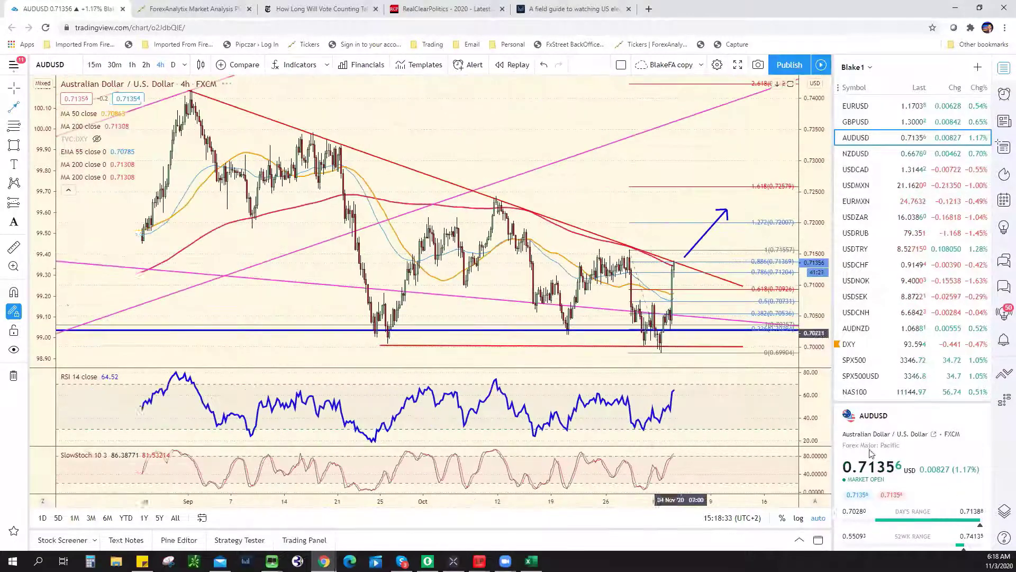
# - Delete the blue arrow from the AUD/USD chart and switch to the ForexAnalytix dashboard
pyautogui.rightClick(725, 214)
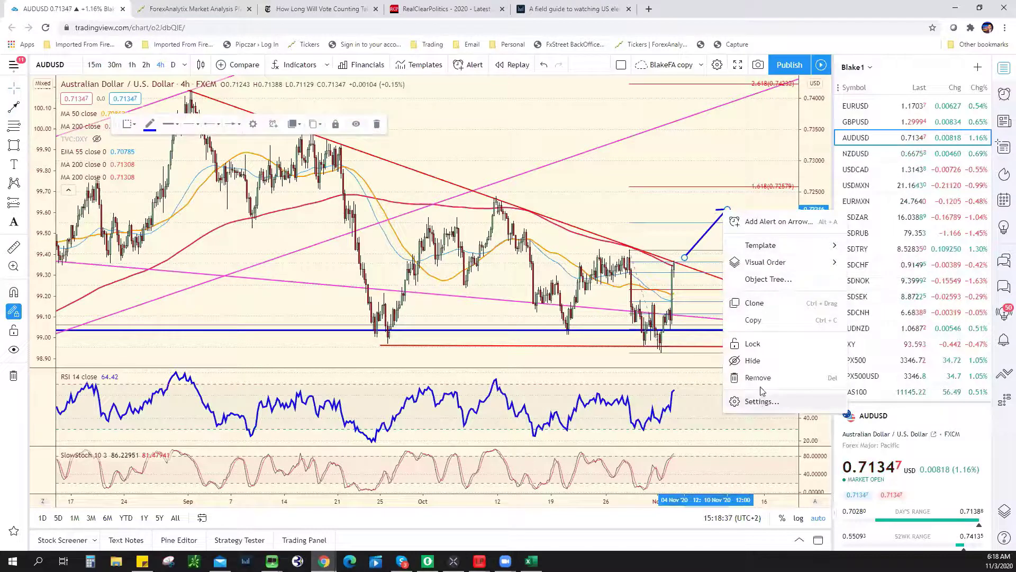
pyautogui.click(796, 380)
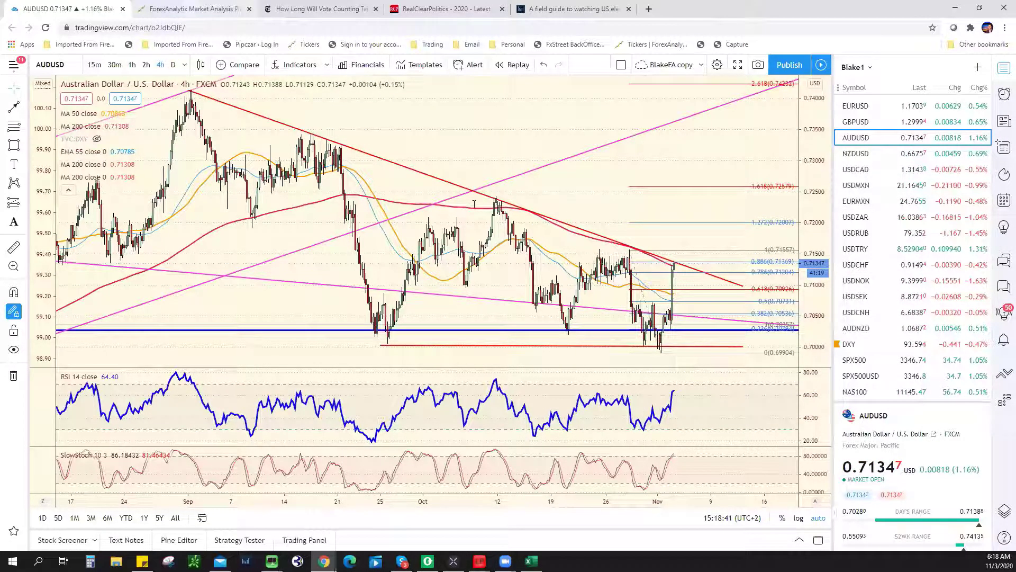
pyautogui.click(190, 9)
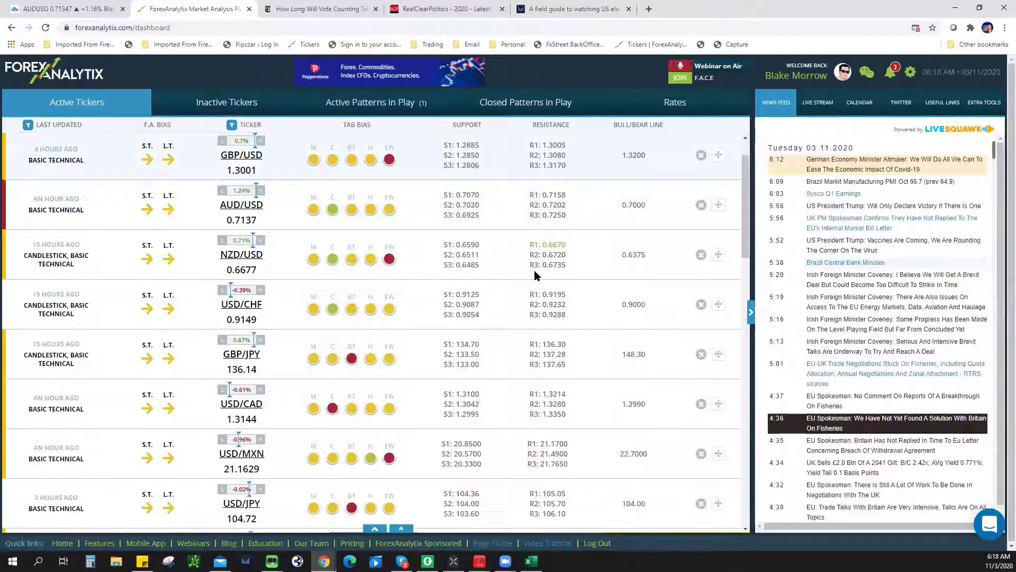
# - Open the AUD/USD ticker's detail panel and scroll through its Basic Technical notes
pyautogui.click(362, 212)
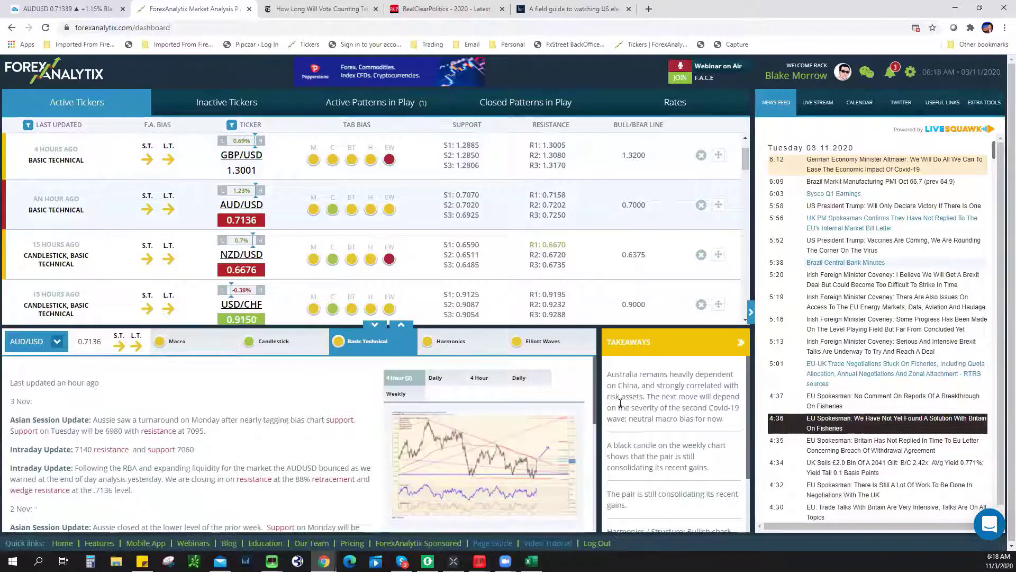
pyautogui.scroll(-1, 541, 448)
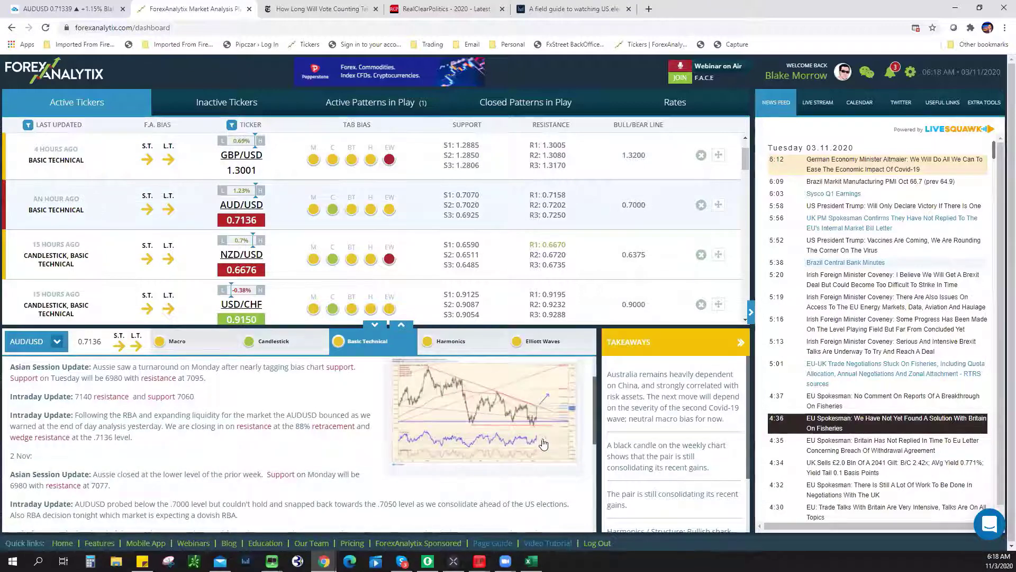
pyautogui.scroll(-2, 543, 443)
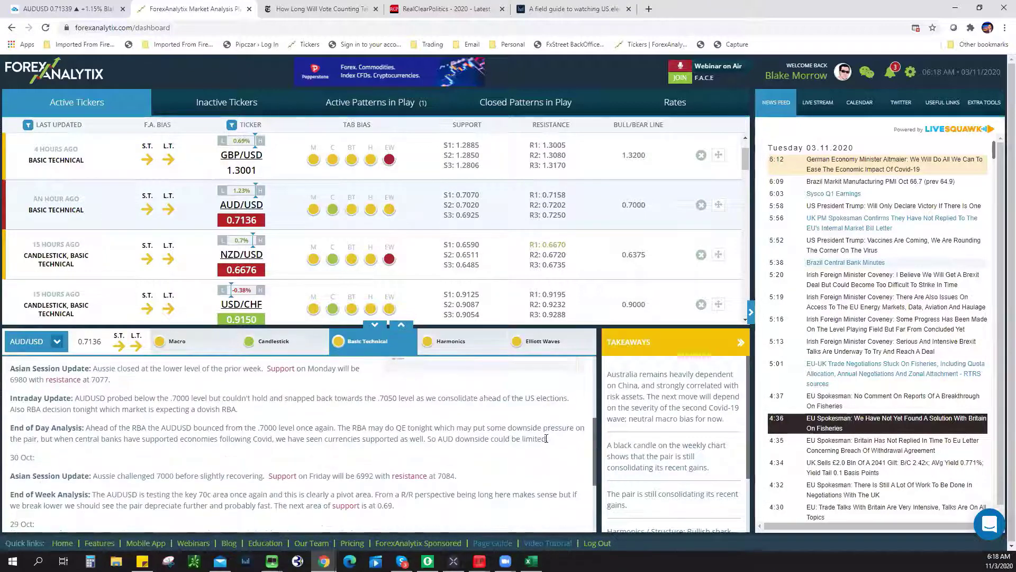
pyautogui.scroll(1, 546, 439)
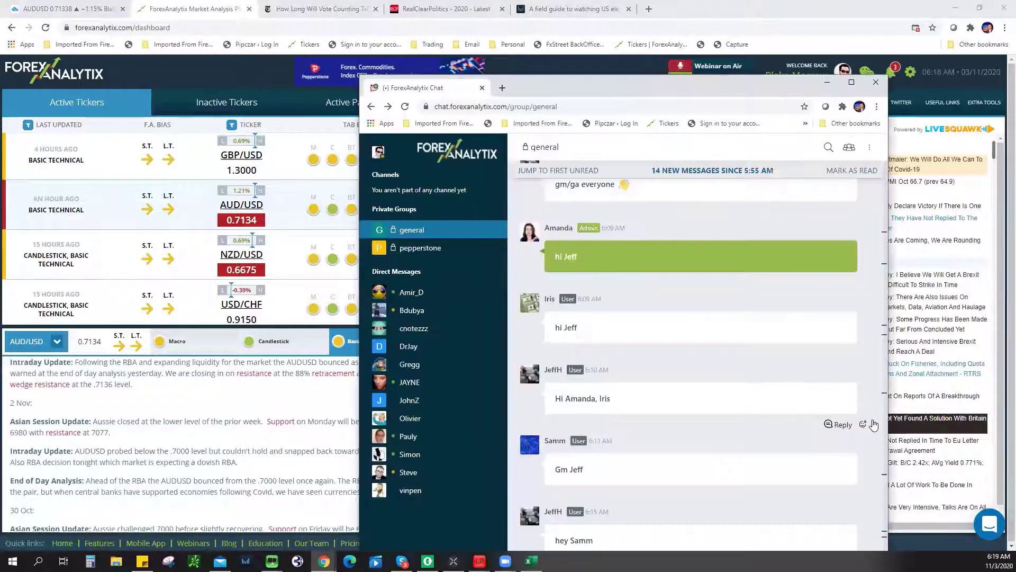
pyautogui.scroll(10, 870, 421)
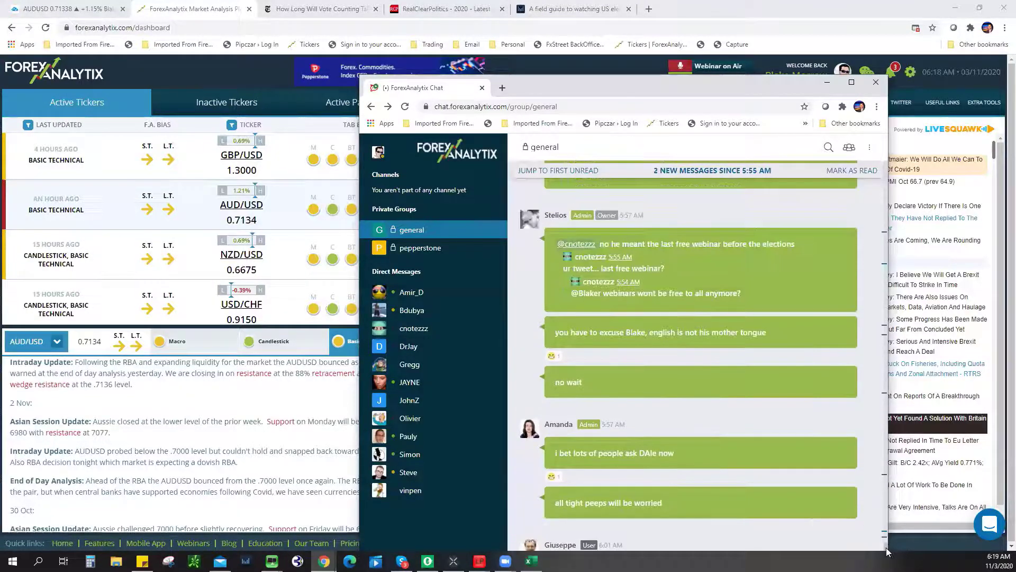
pyautogui.moveTo(886, 547); pyautogui.dragTo(930, 306)
pyautogui.scroll(10, 589, 361)
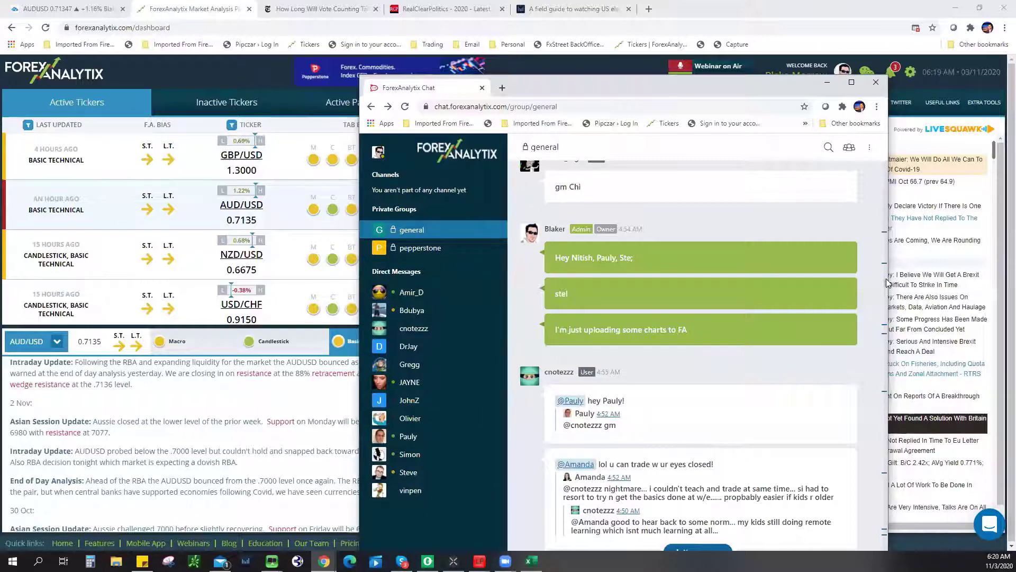
# - Scroll back through the chat messages, move the chat window up, then leave it
pyautogui.scroll(5, 887, 281)
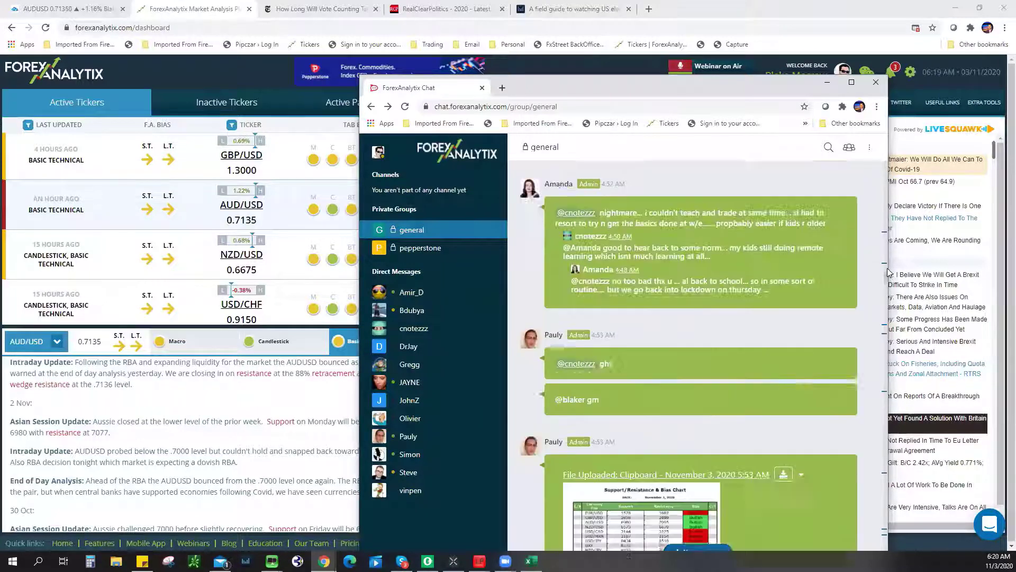
pyautogui.scroll(6, 887, 265)
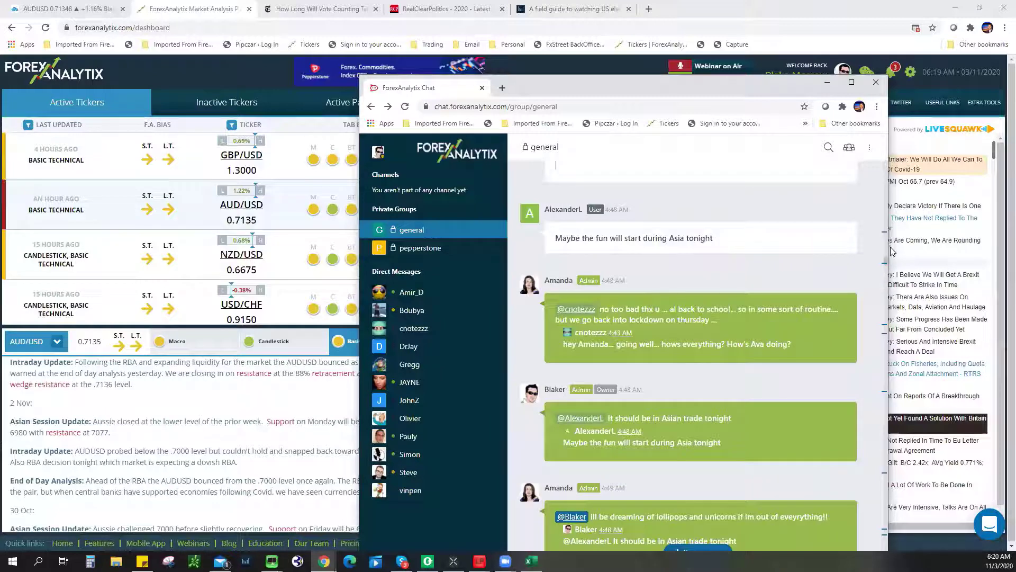
pyautogui.scroll(8, 887, 254)
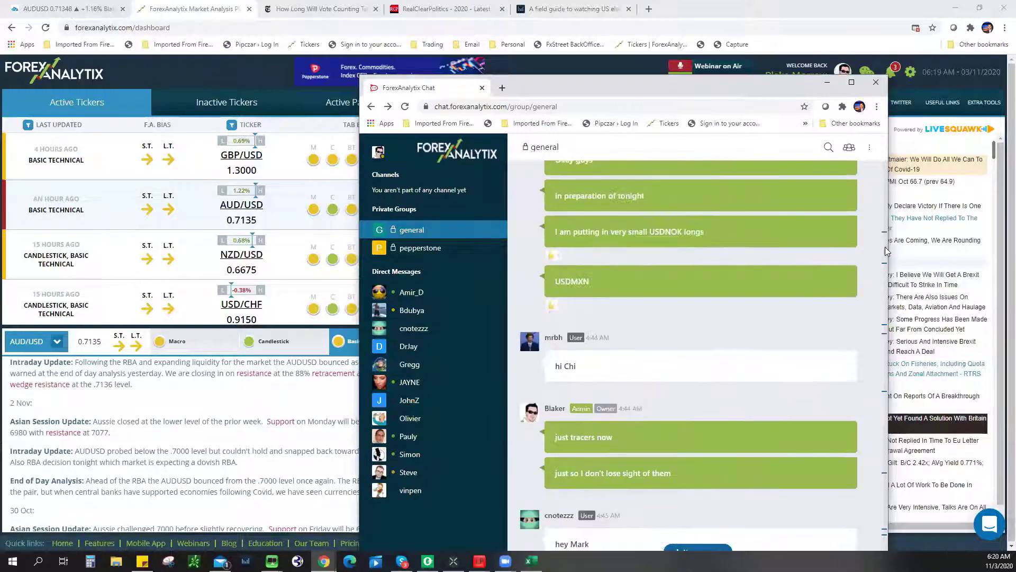
pyautogui.scroll(6, 888, 240)
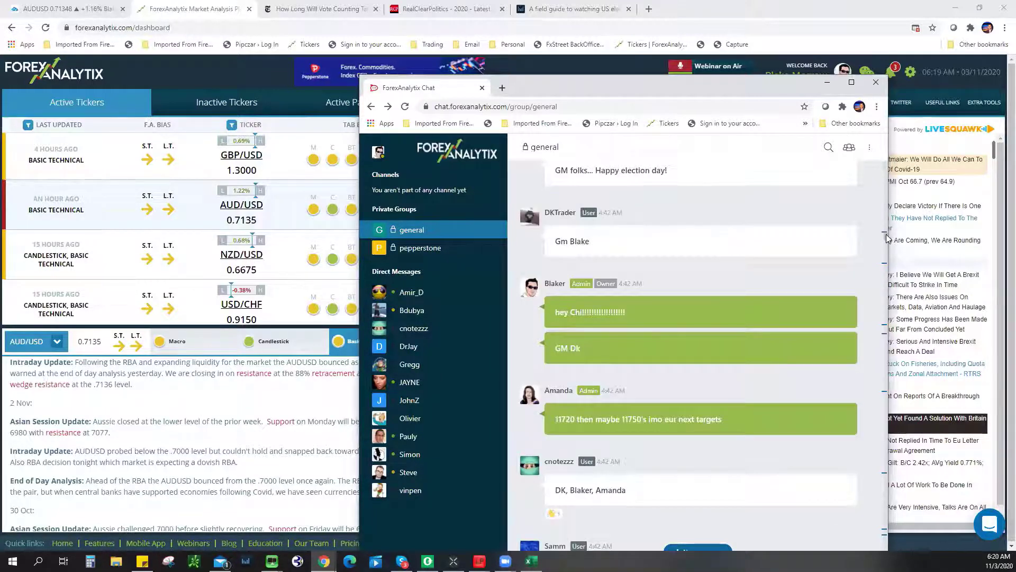
pyautogui.scroll(10, 888, 231)
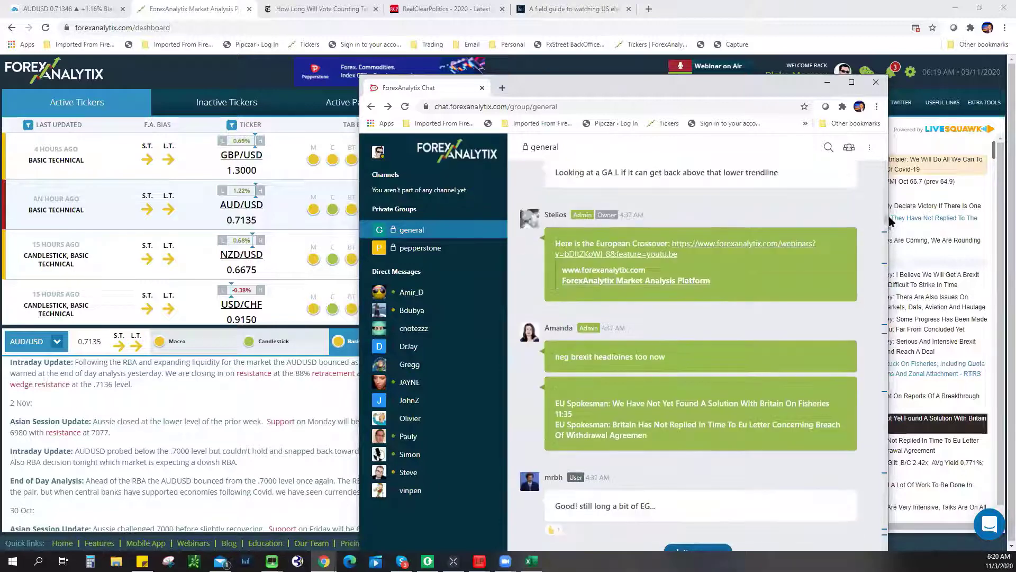
pyautogui.scroll(10, 890, 214)
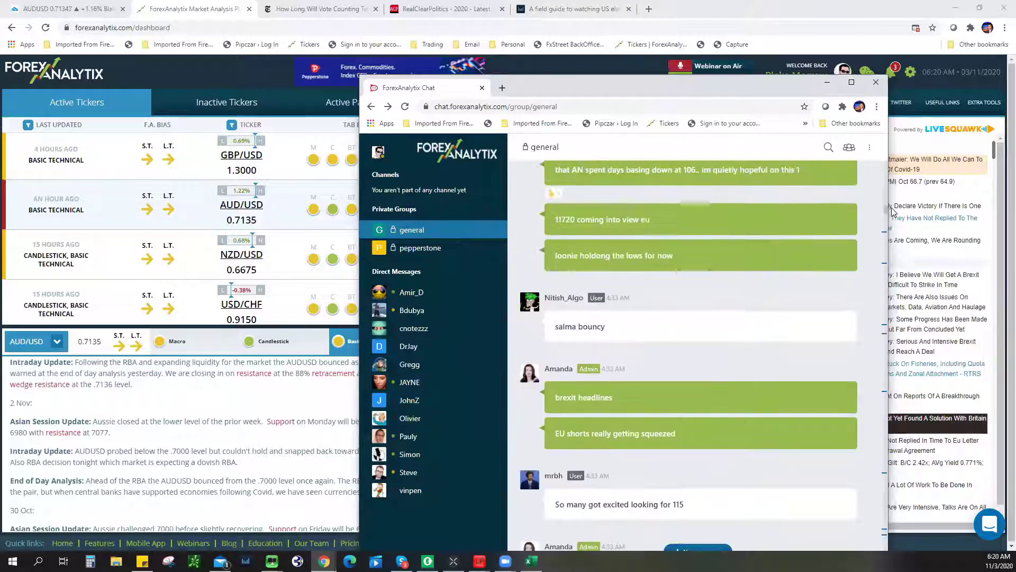
pyautogui.scroll(15, 893, 206)
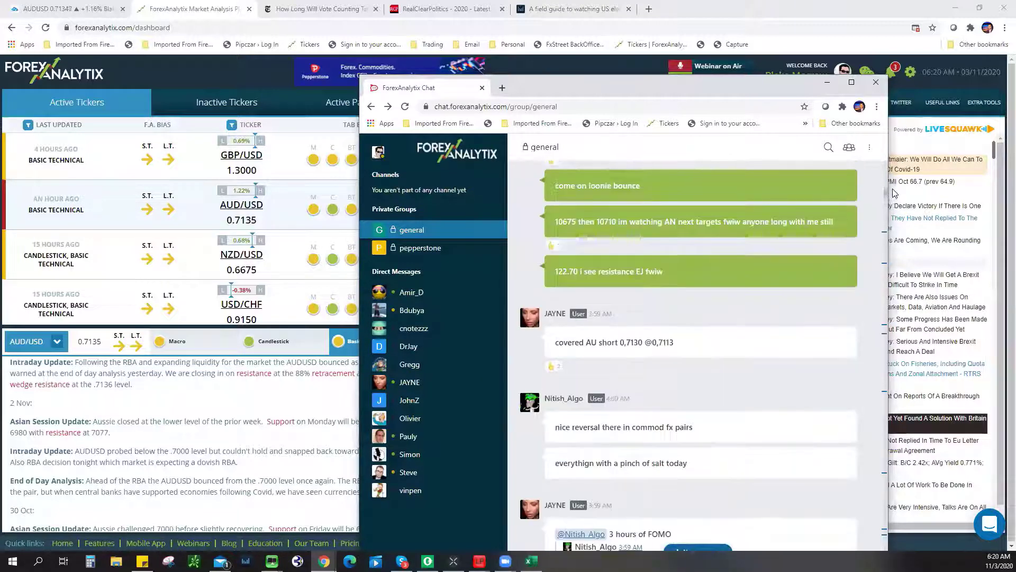
pyautogui.moveTo(894, 192); pyautogui.dragTo(881, 556)
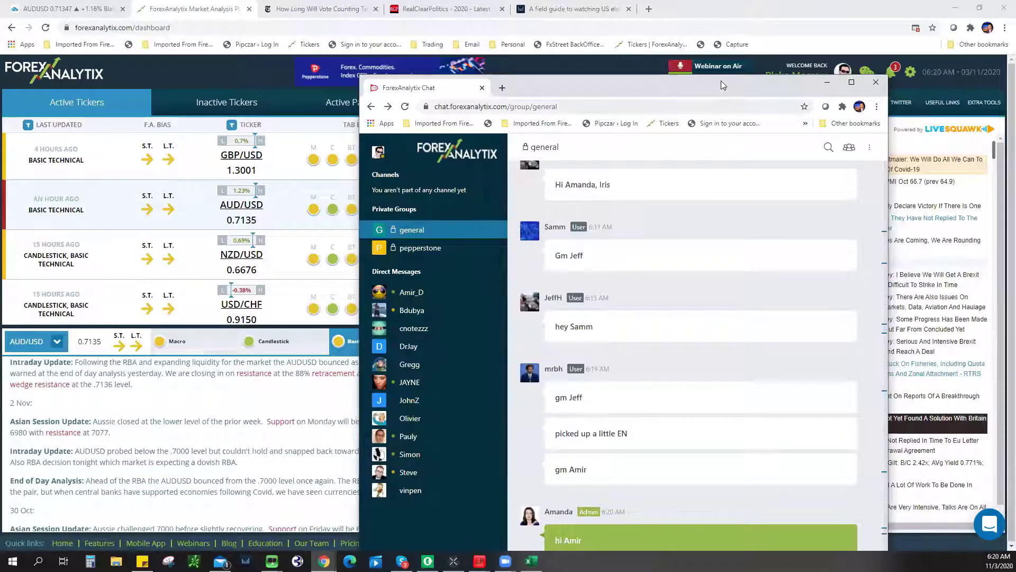
pyautogui.moveTo(721, 76); pyautogui.dragTo(725, 5)
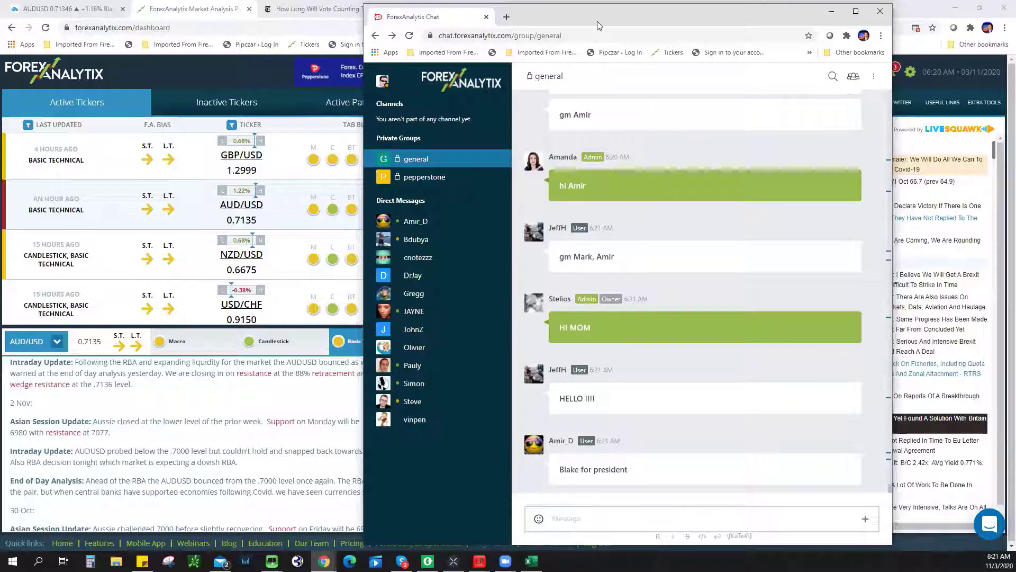
pyautogui.hotkey('alt', 'Tab')
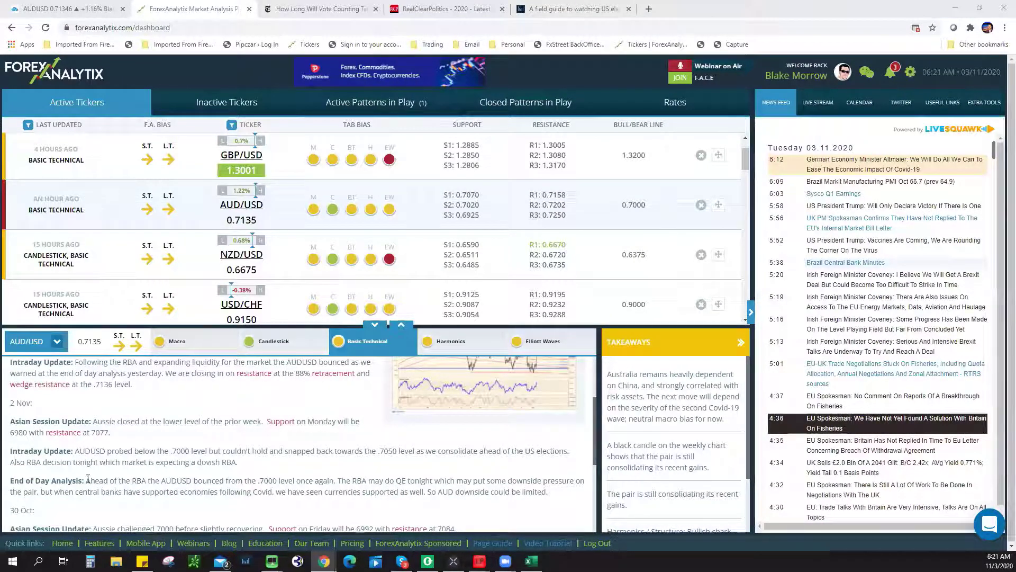
# - Highlight the AUD/USD End of Day Analysis text and scroll the panel back up
pyautogui.moveTo(92, 480); pyautogui.dragTo(548, 500)
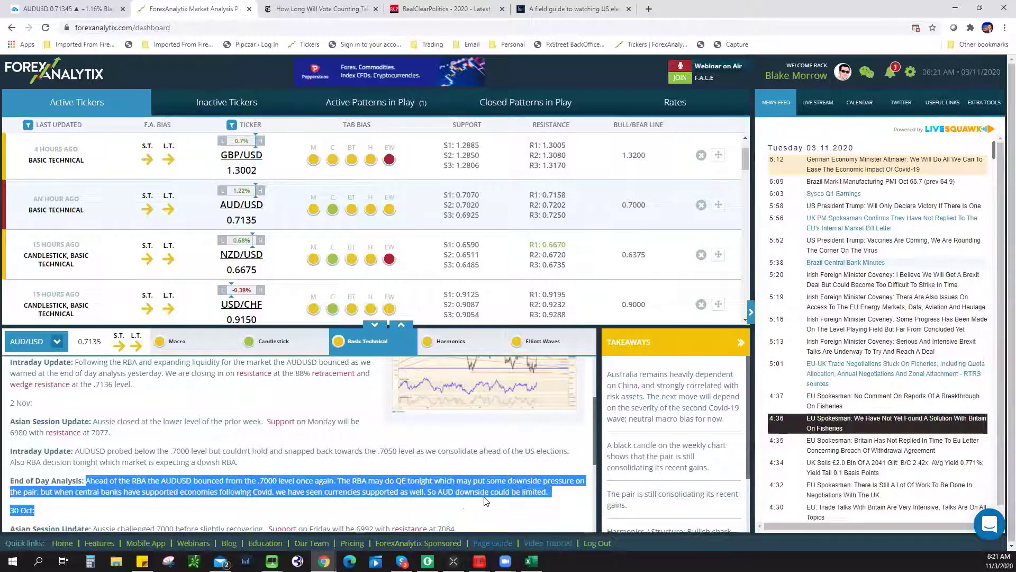
pyautogui.scroll(4, 378, 465)
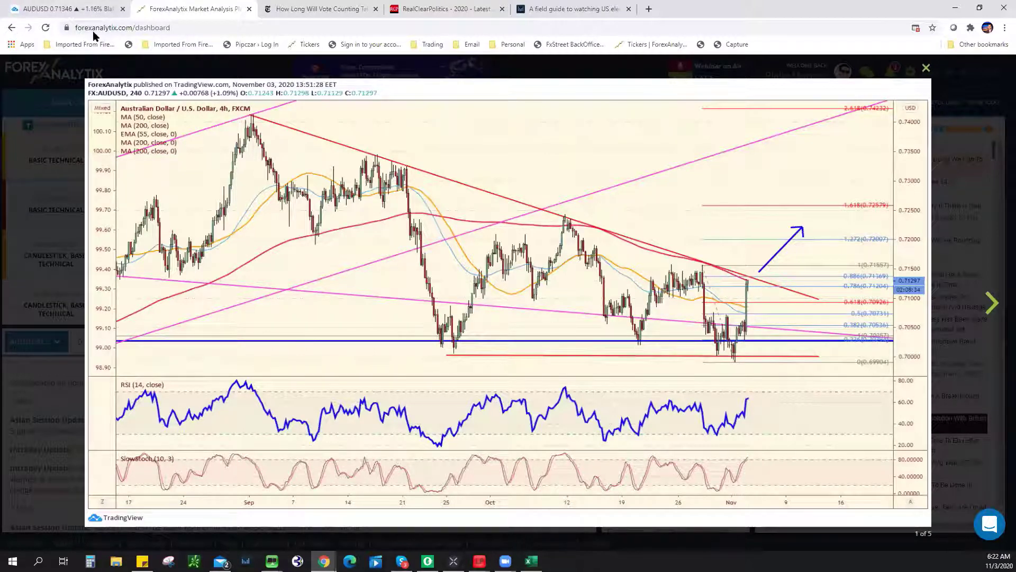
# - Return to the live TradingView AUDUSD 4-hour chart
pyautogui.click(69, 8)
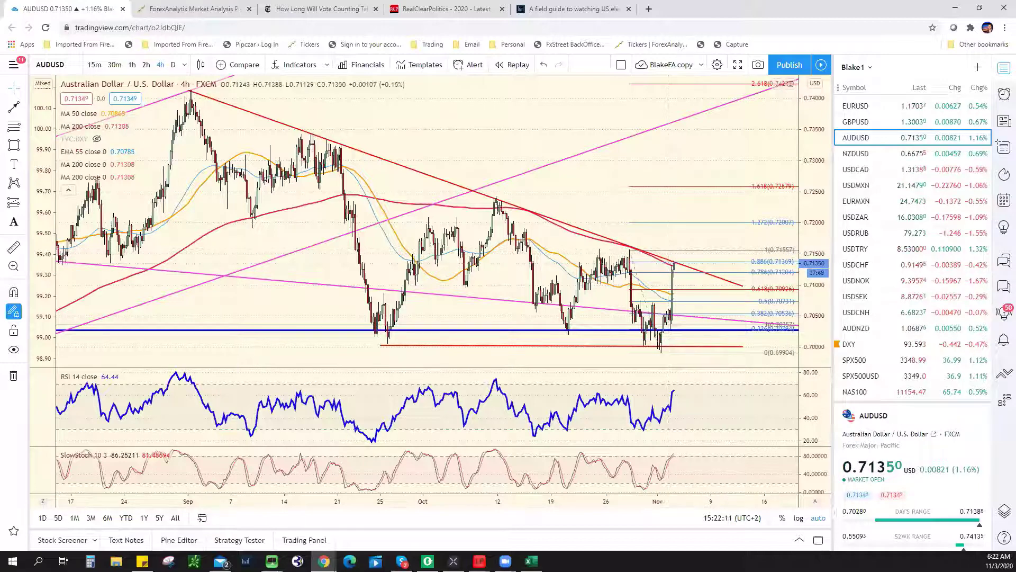
# - Commit GBP/USD support 1.2950 and enter .7160* as AUD/USD resistance in F11
pyautogui.hotkey('alt', 'Tab')
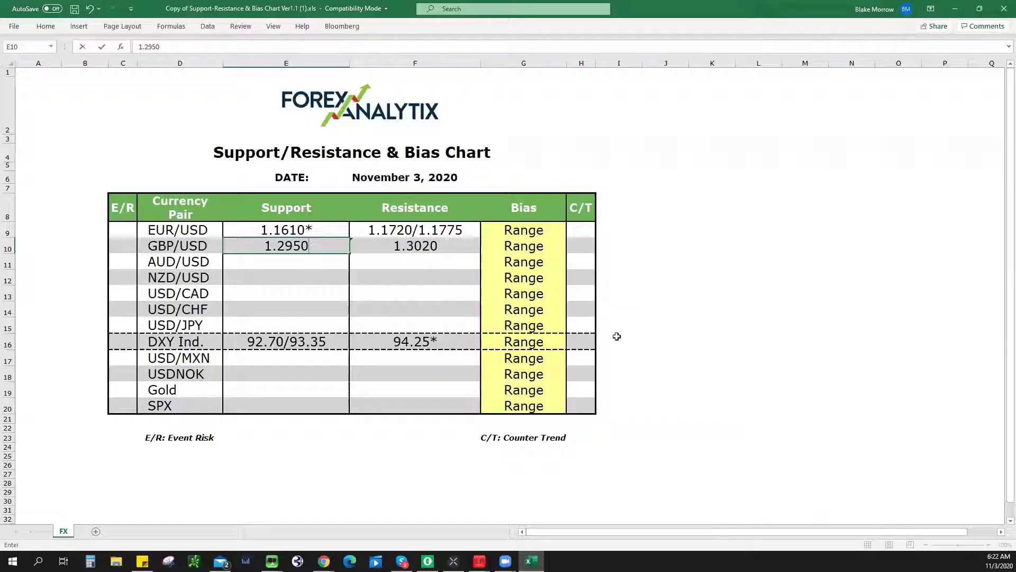
pyautogui.moveTo(402, 270); pyautogui.dragTo(403, 268)
pyautogui.click(403, 268)
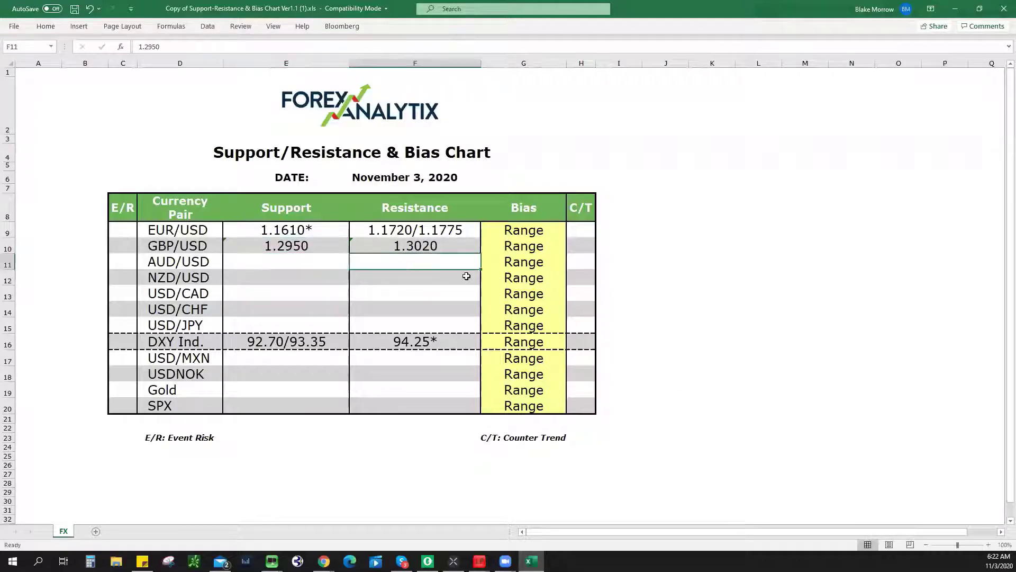
pyautogui.write('.7160')
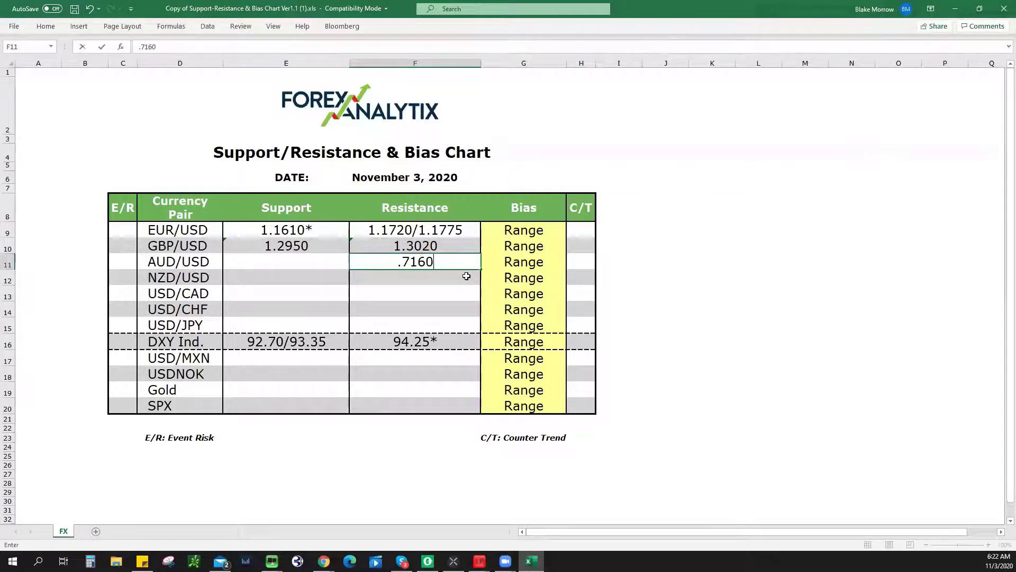
pyautogui.write('*')
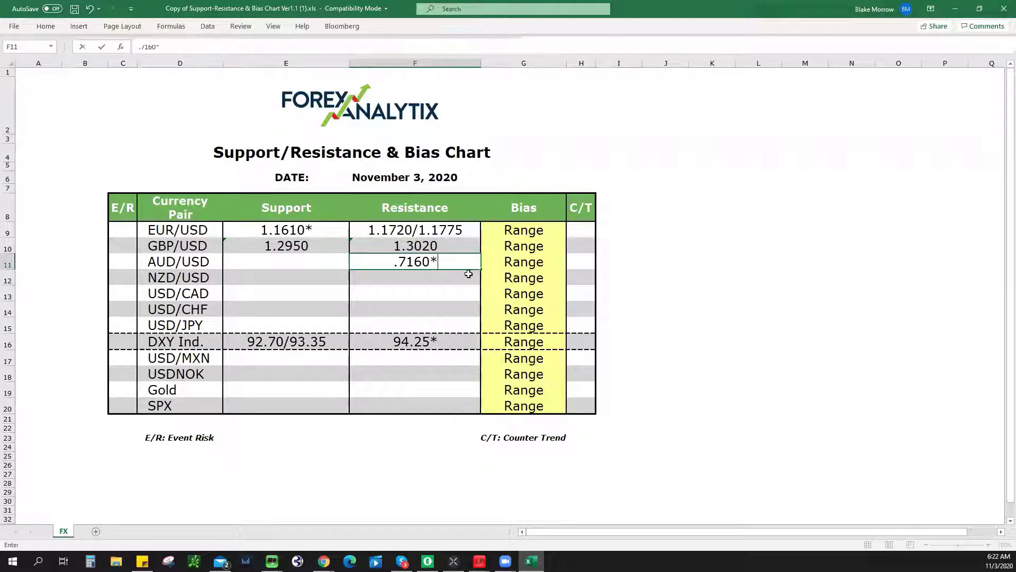
# - Enter .7000 as AUD/USD support in E11, then bring up TradingView's NZDUSD chart
pyautogui.click(322, 259)
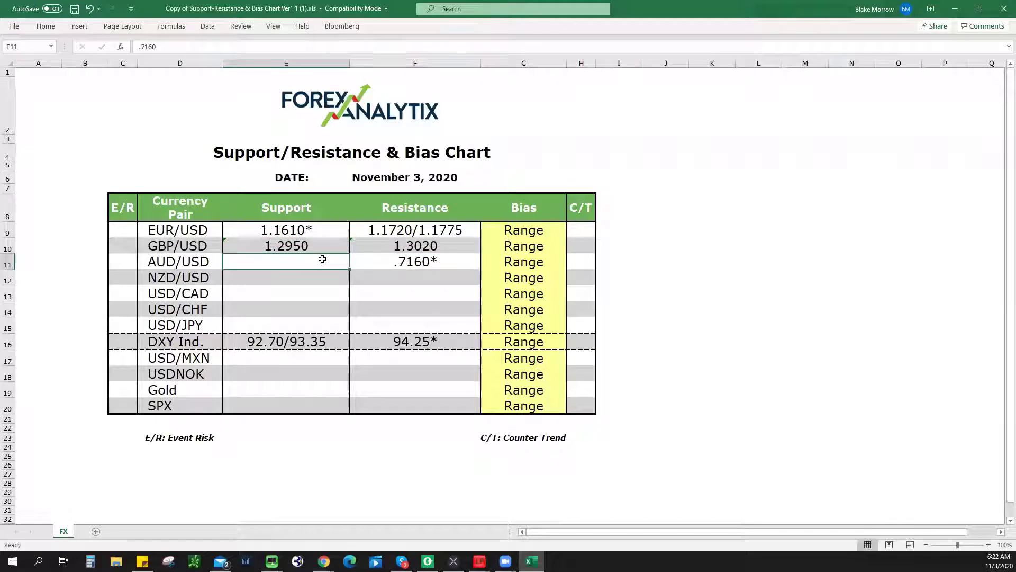
pyautogui.write('.7000')
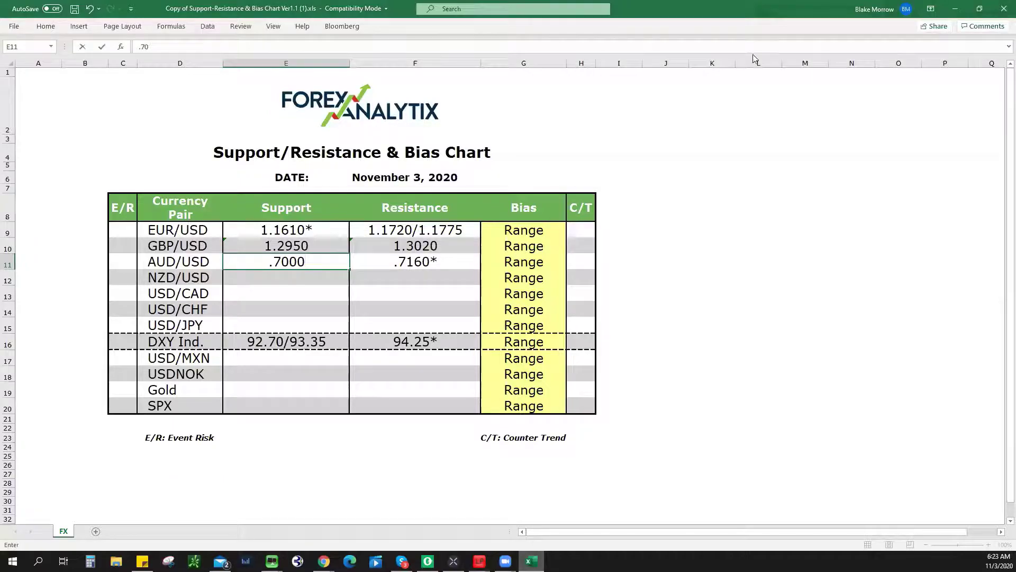
pyautogui.hotkey('alt', 'Tab')
pyautogui.click(868, 154)
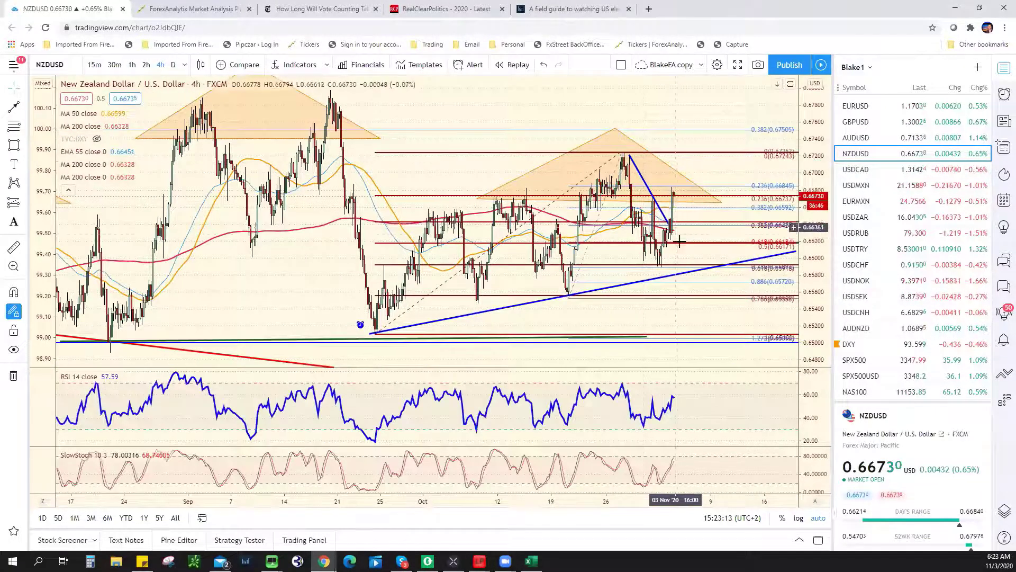
# - Zoom the NZD/USD 4-hour chart in and out to inspect its price history and levels
pyautogui.scroll(-3, 683, 246)
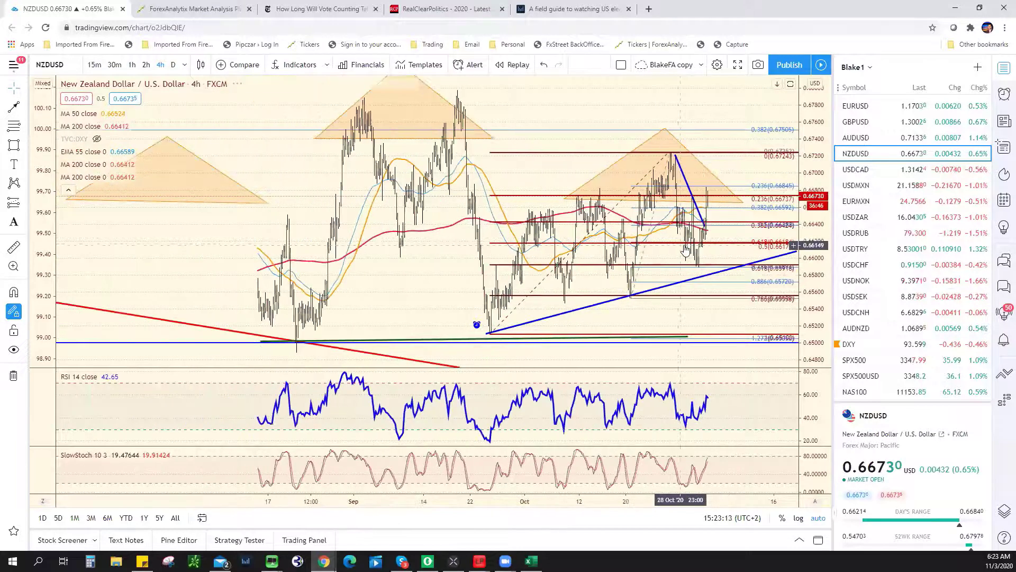
pyautogui.scroll(-3, 685, 251)
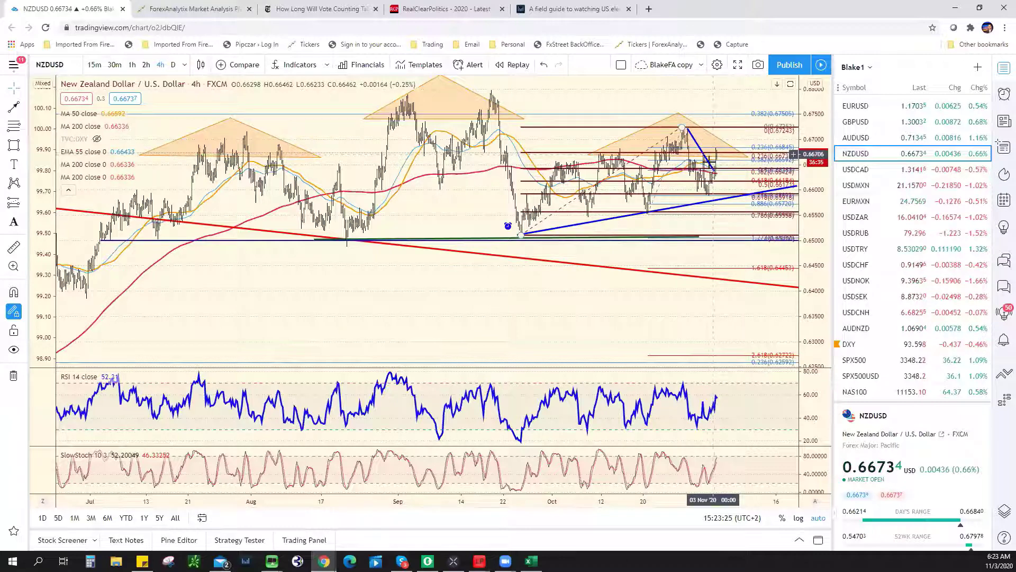
pyautogui.scroll(-1, 706, 177)
pyautogui.scroll(3, 699, 182)
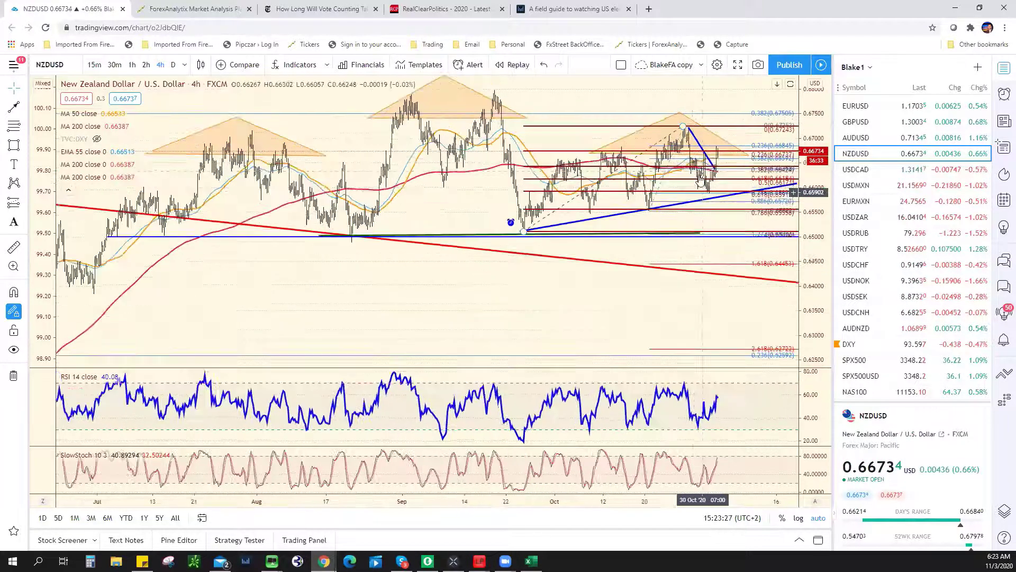
pyautogui.scroll(-3, 692, 190)
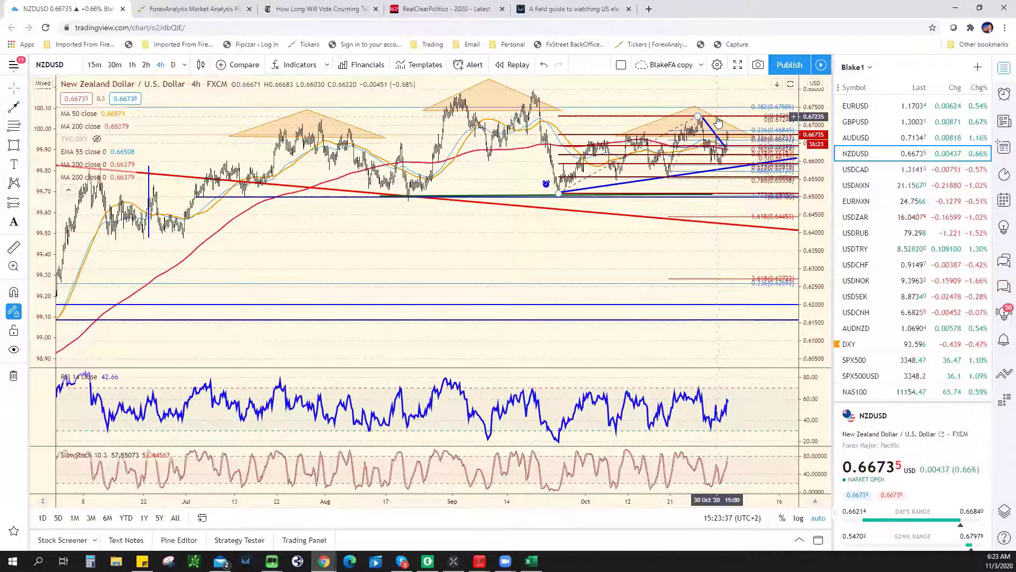
# - Record the NZD/USD resistance as .6725* in the bias chart
pyautogui.hotkey('alt', 'Tab')
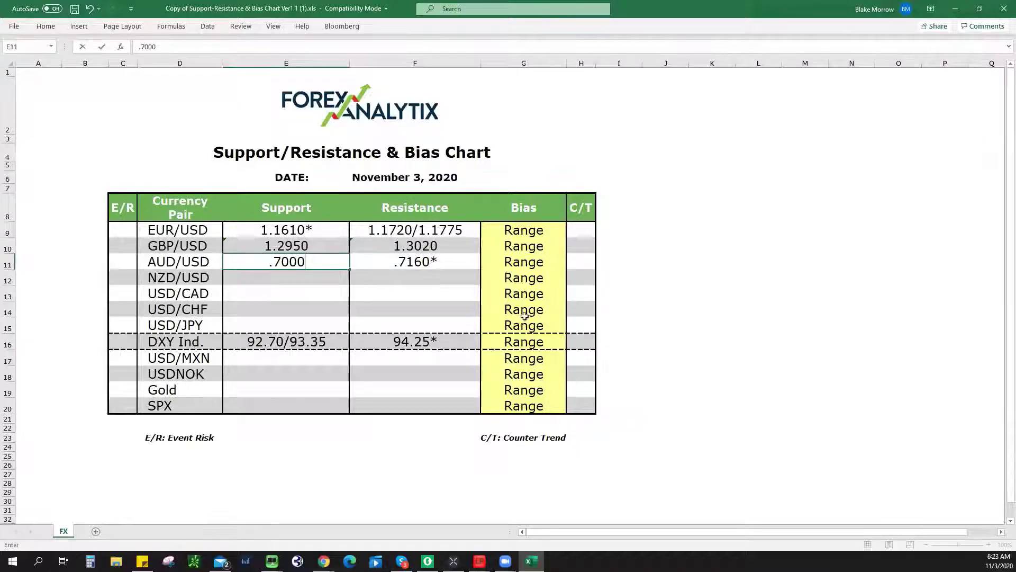
pyautogui.click(412, 273)
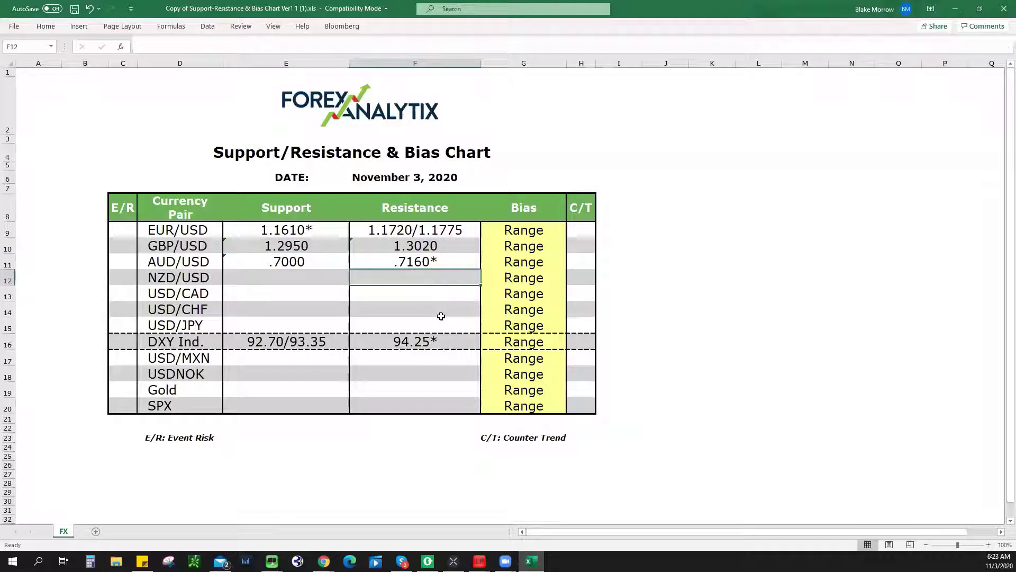
pyautogui.write('.6725')
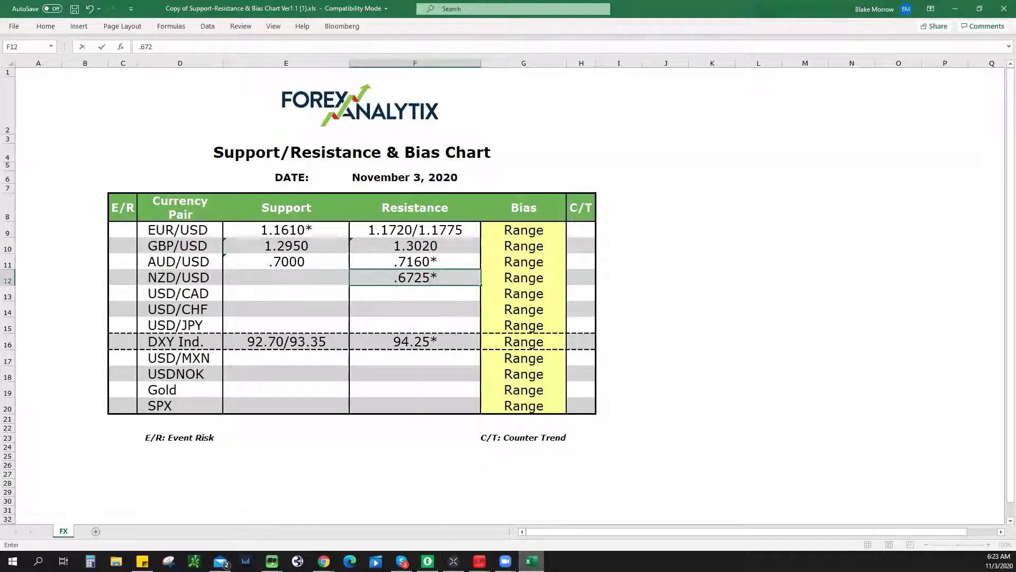
pyautogui.write('*')
pyautogui.press('Return')
# - After rechecking the NZD/USD chart, enter NZD/USD support .6590 in cell E12
pyautogui.hotkey('alt', 'Tab')
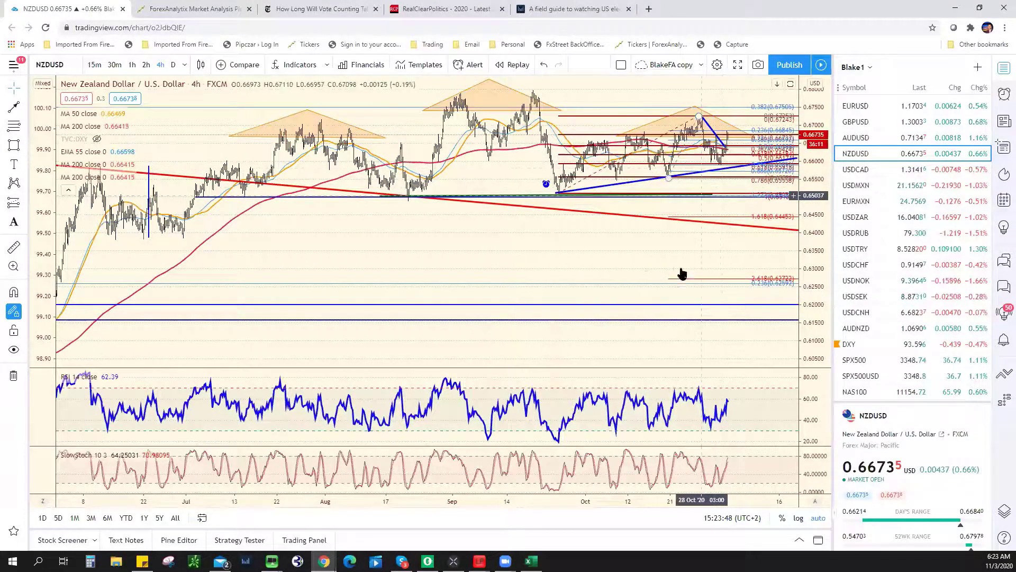
pyautogui.scroll(3, 682, 273)
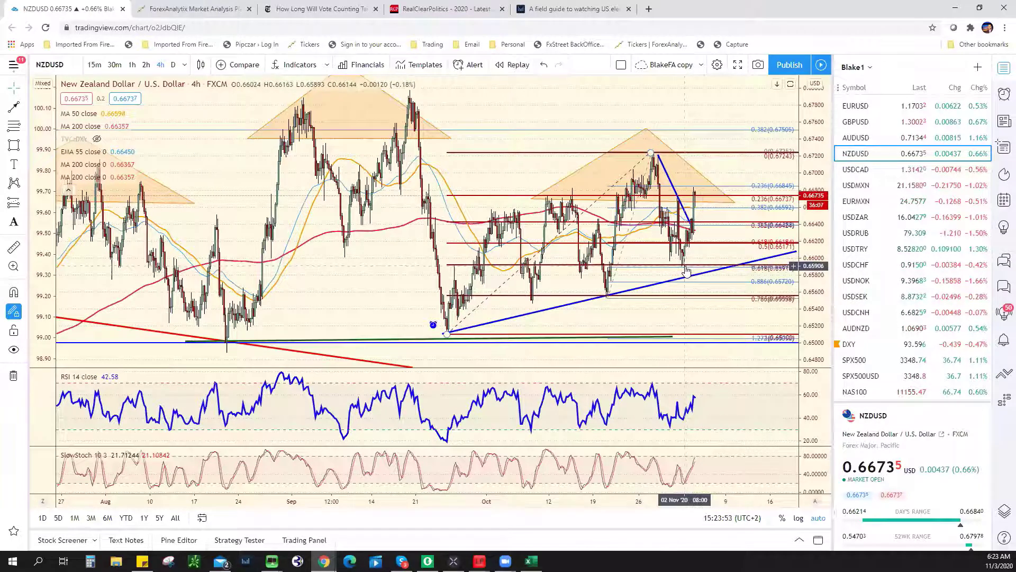
pyautogui.hotkey('alt', 'Tab')
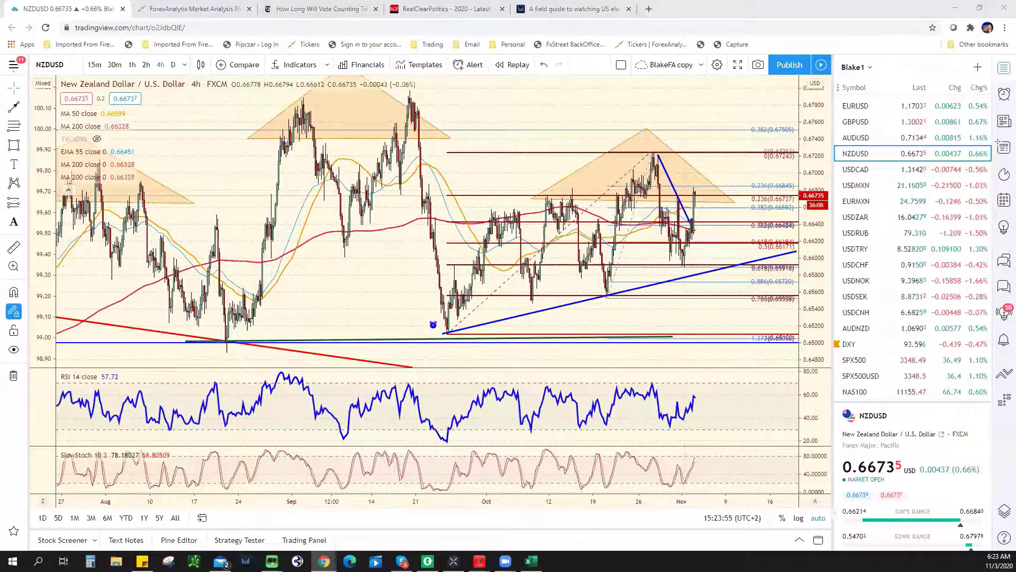
pyautogui.click(309, 278)
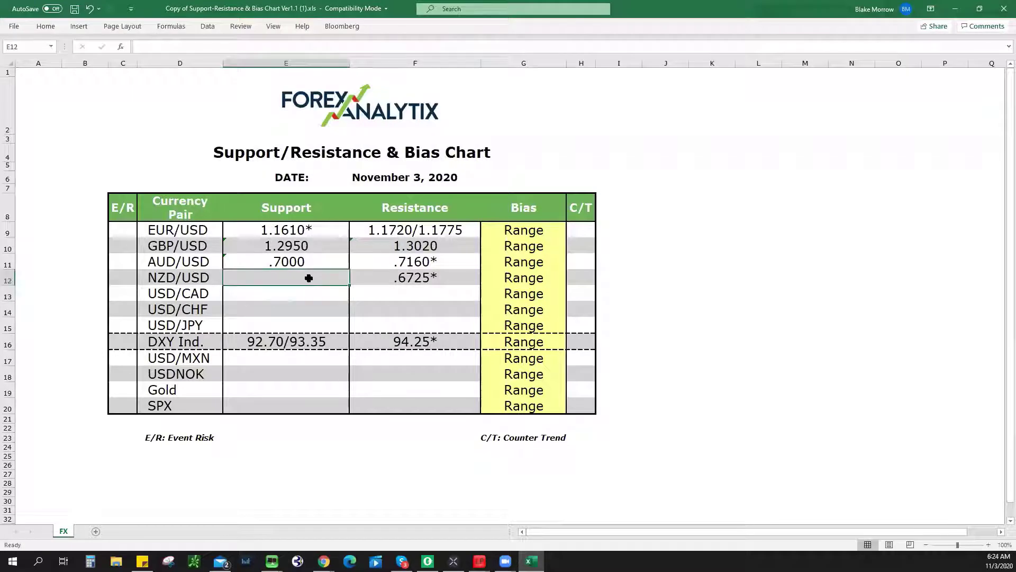
pyautogui.write('.6590')
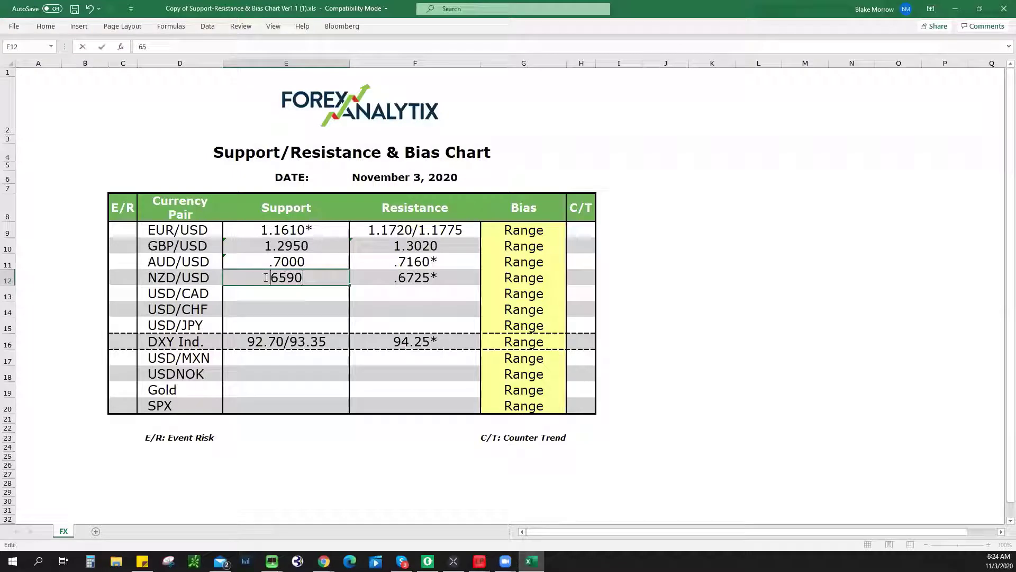
pyautogui.write('.')
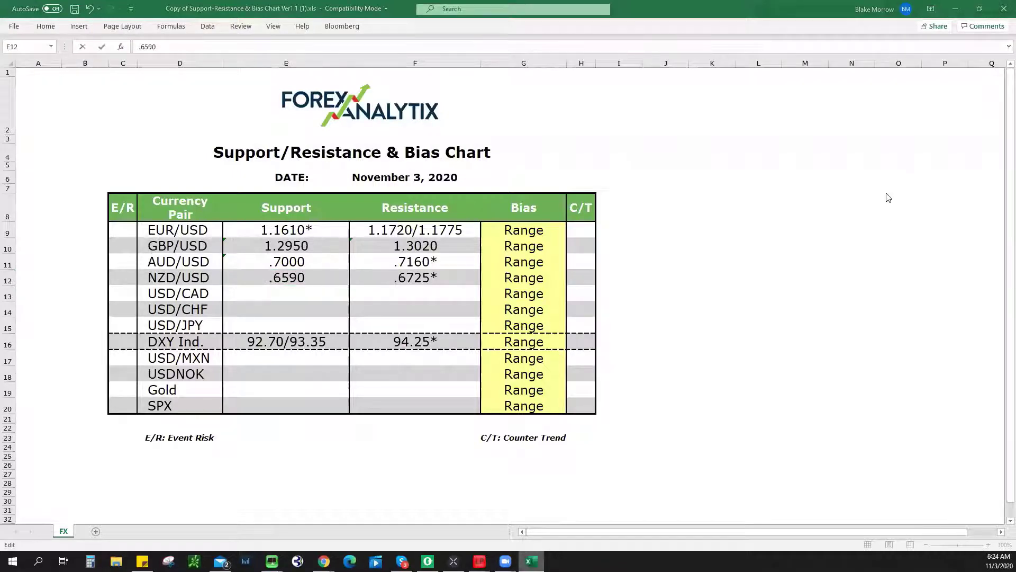
pyautogui.hotkey('alt', 'Tab')
# - Load the 4-hour USD/CAD chart and zoom and pan across its trendlines and Fibonacci levels
pyautogui.click(889, 170)
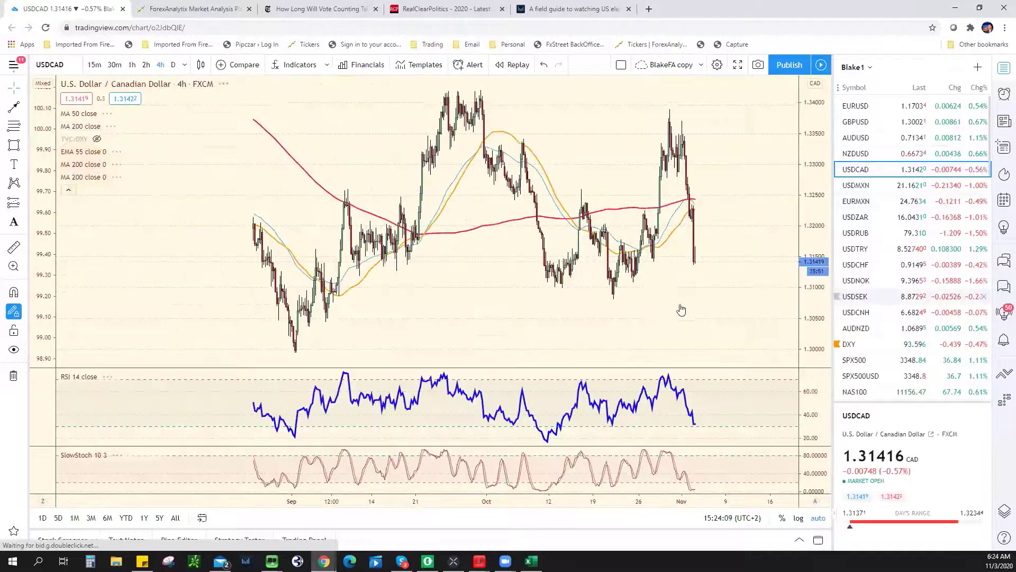
pyautogui.scroll(3, 651, 249)
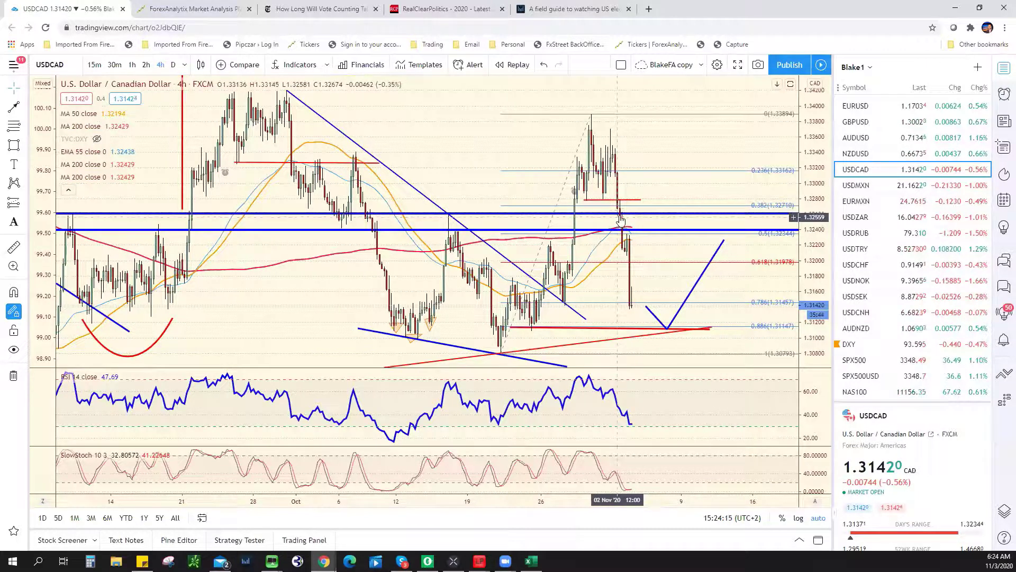
pyautogui.scroll(-5, 352, 249)
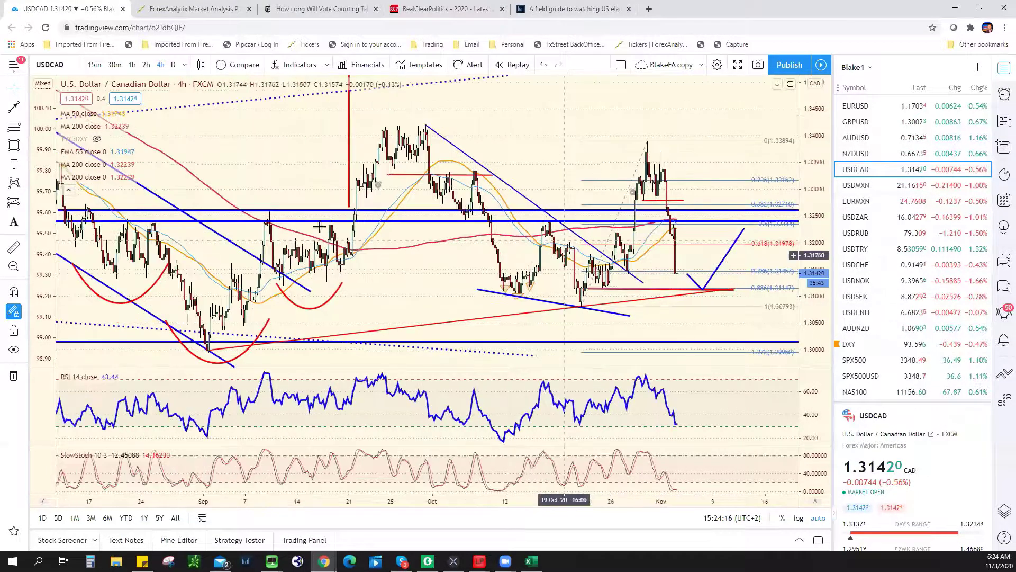
pyautogui.scroll(2, 319, 226)
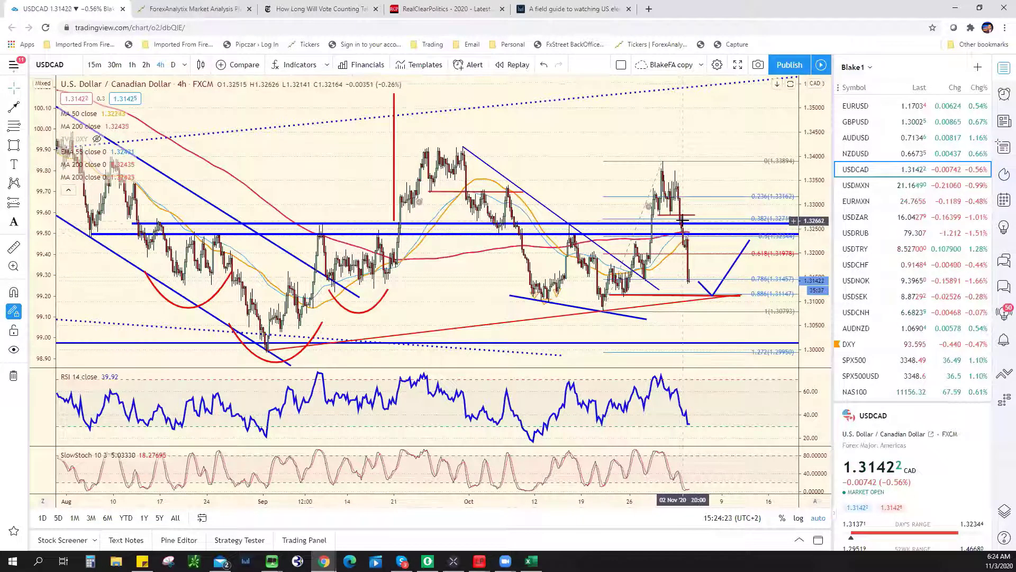
pyautogui.scroll(5, 682, 220)
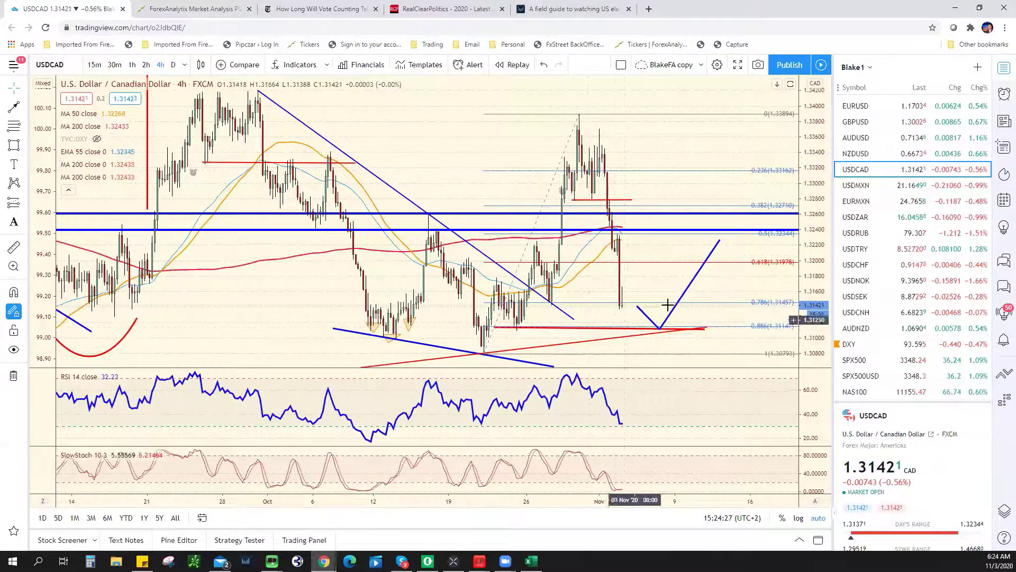
pyautogui.scroll(-5, 672, 304)
pyautogui.scroll(-1, 681, 290)
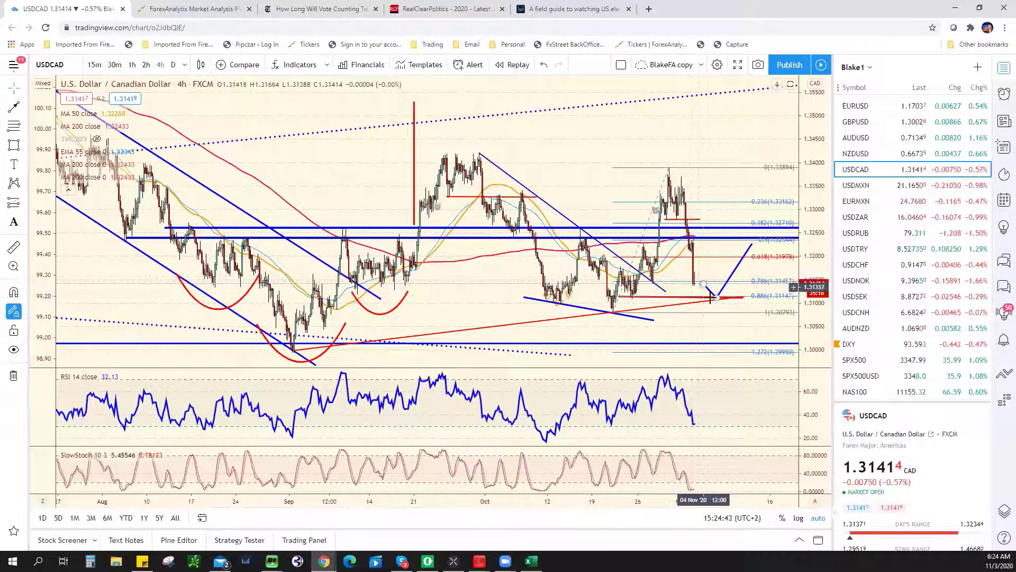
pyautogui.moveTo(711, 296); pyautogui.dragTo(645, 331)
pyautogui.scroll(3, 645, 331)
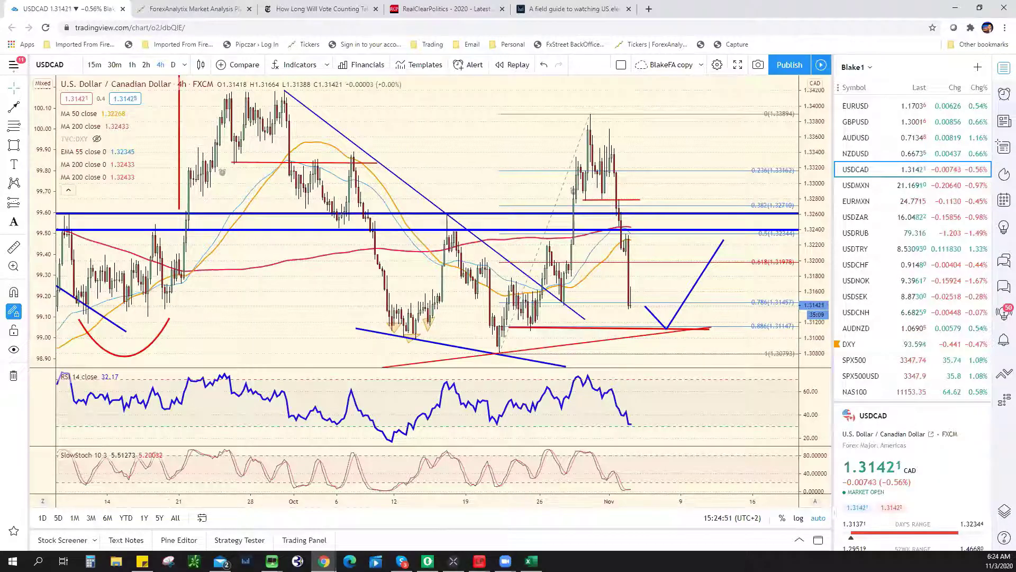
pyautogui.hotkey('alt', 'Tab')
# - Enter USD/CAD support 1.3100* in E13 and check the chart for its resistance
pyautogui.click(286, 299)
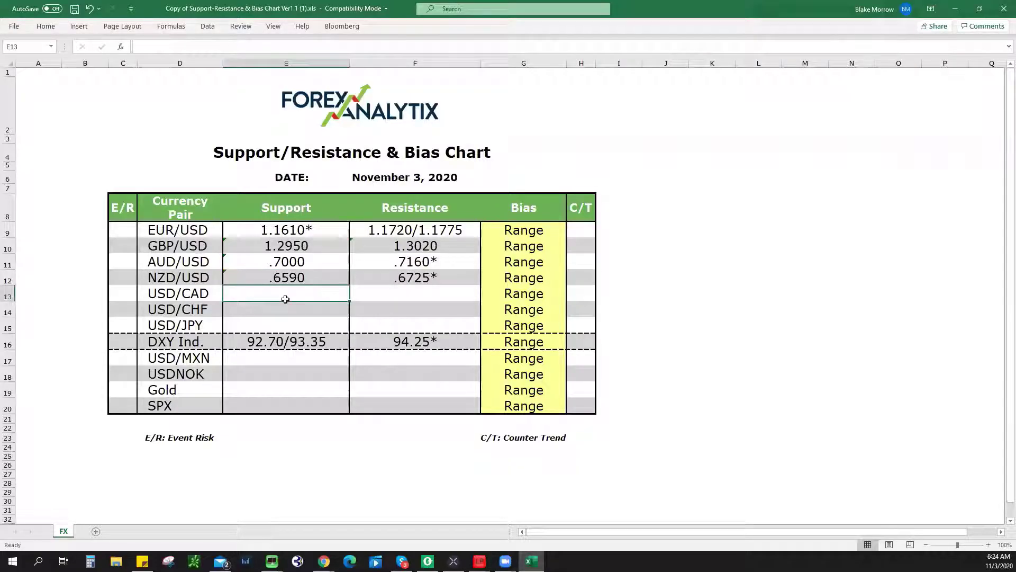
pyautogui.write('1.3100')
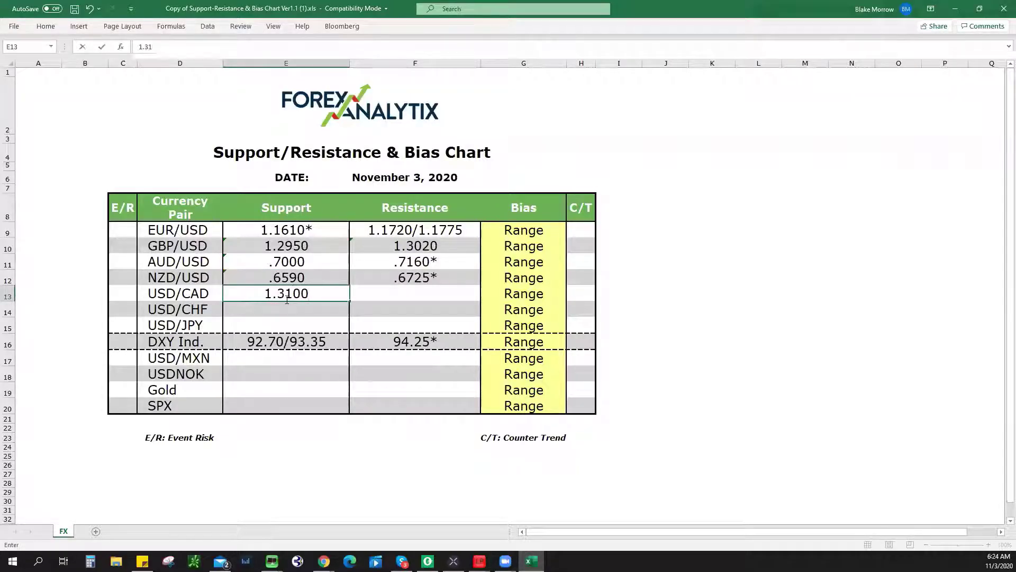
pyautogui.write('*')
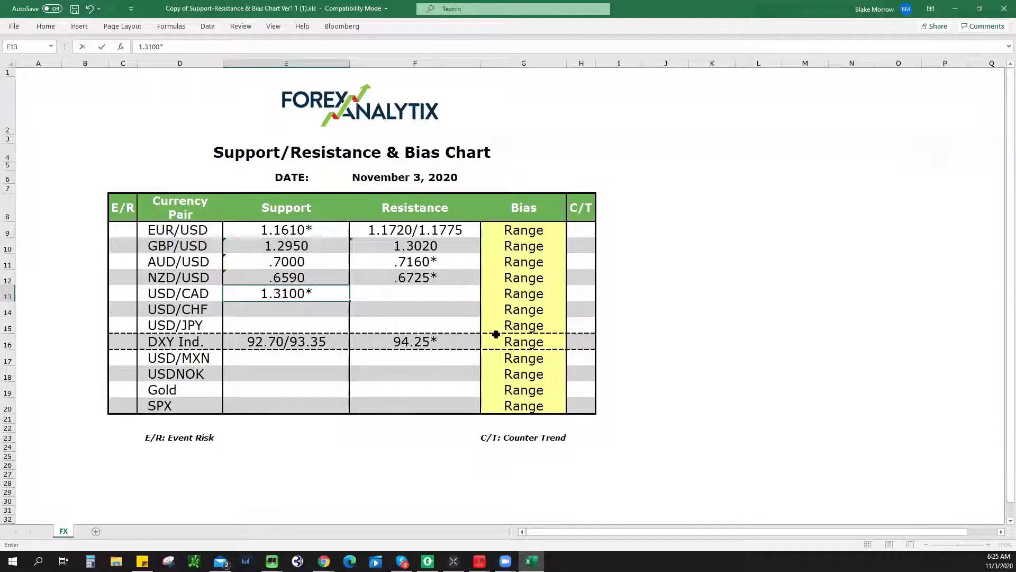
pyautogui.click(506, 561)
pyautogui.hotkey('alt', 'Tab')
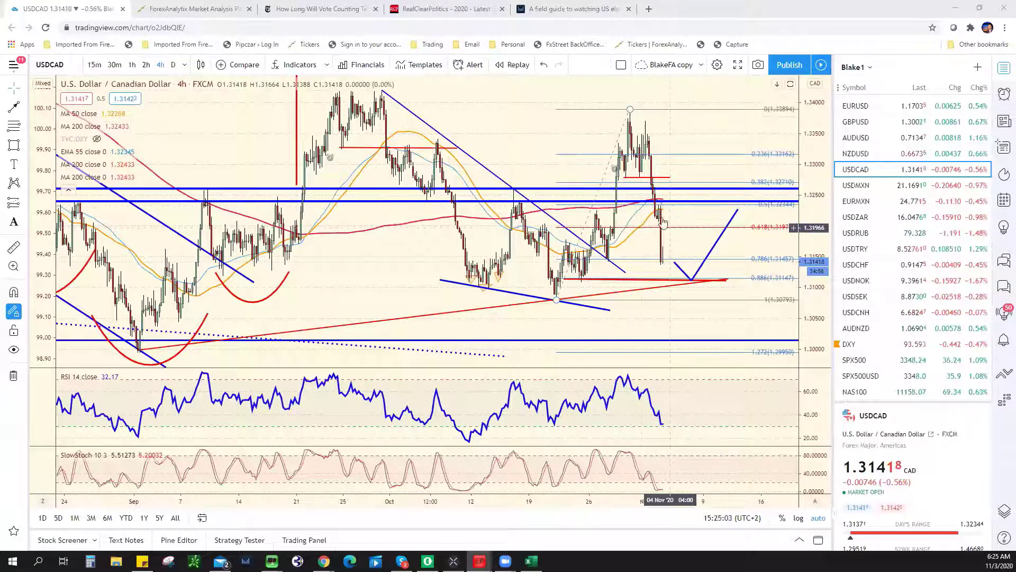
pyautogui.scroll(2, 587, 232)
pyautogui.scroll(2, 595, 241)
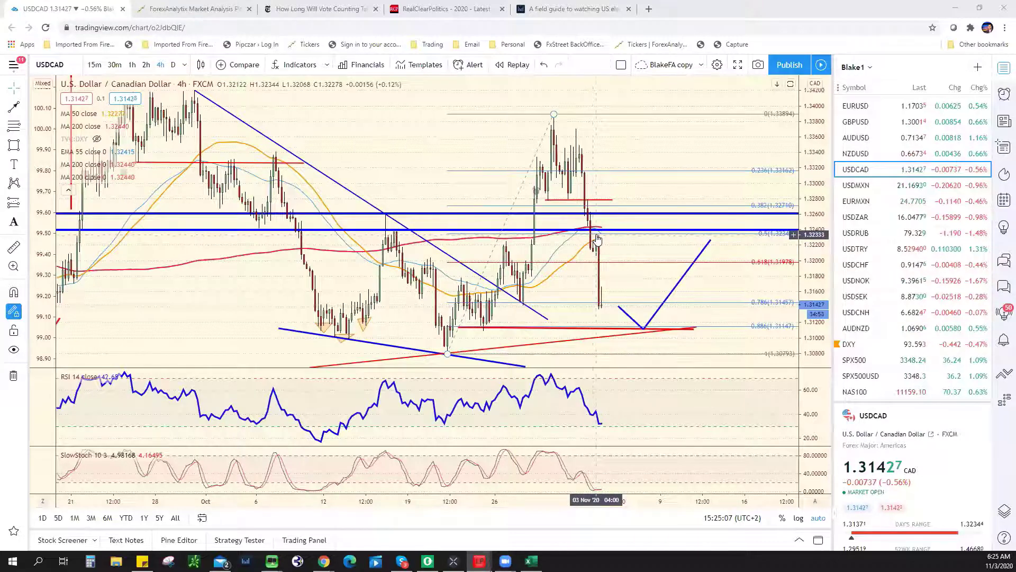
pyautogui.hotkey('alt', 'Tab')
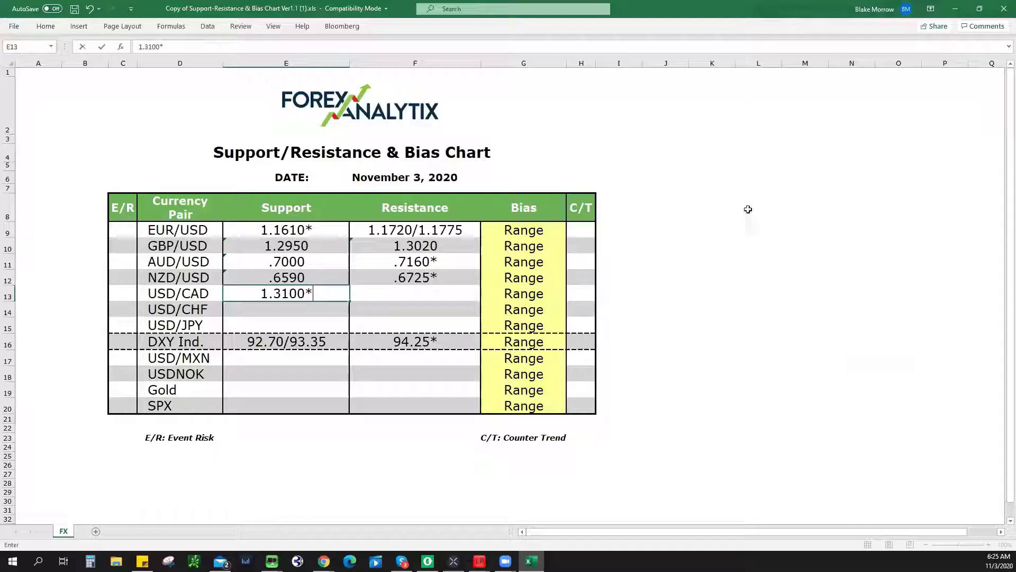
# - Enter USD/CAD resistance 1.3230 in F13 and keep its bias as Range
pyautogui.click(437, 294)
pyautogui.write('1')
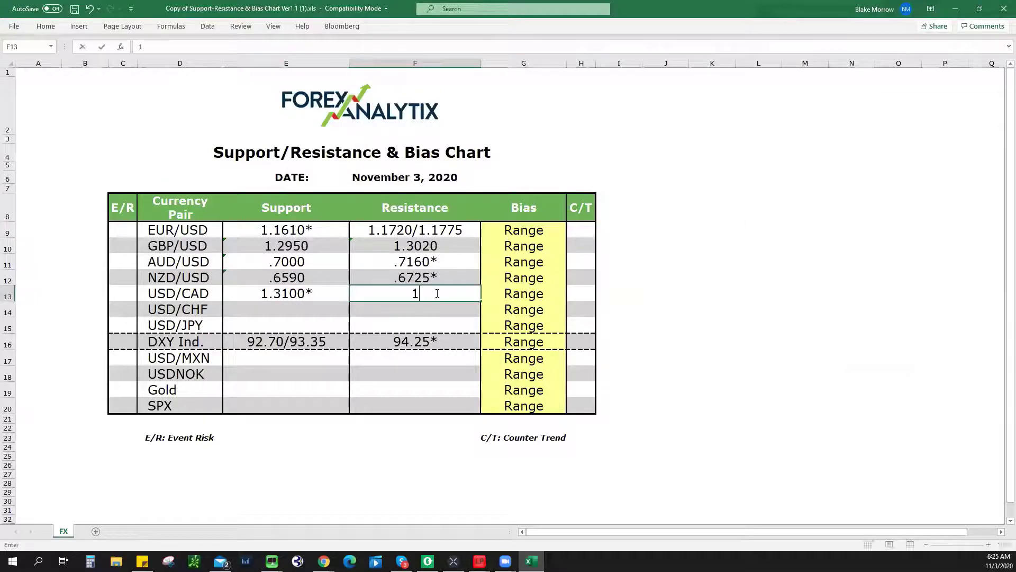
pyautogui.write('.3230')
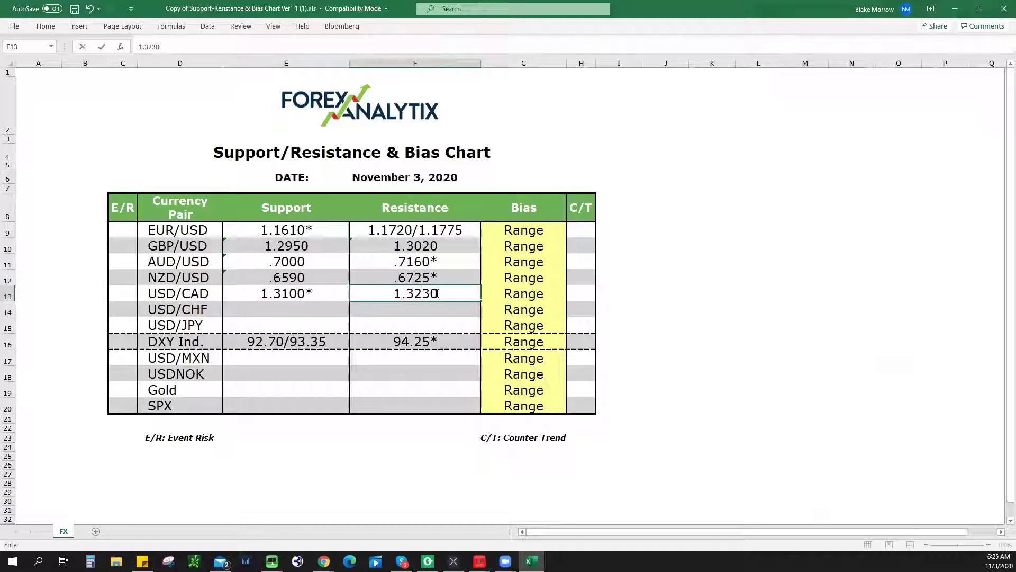
pyautogui.click(513, 297)
pyautogui.click(572, 298)
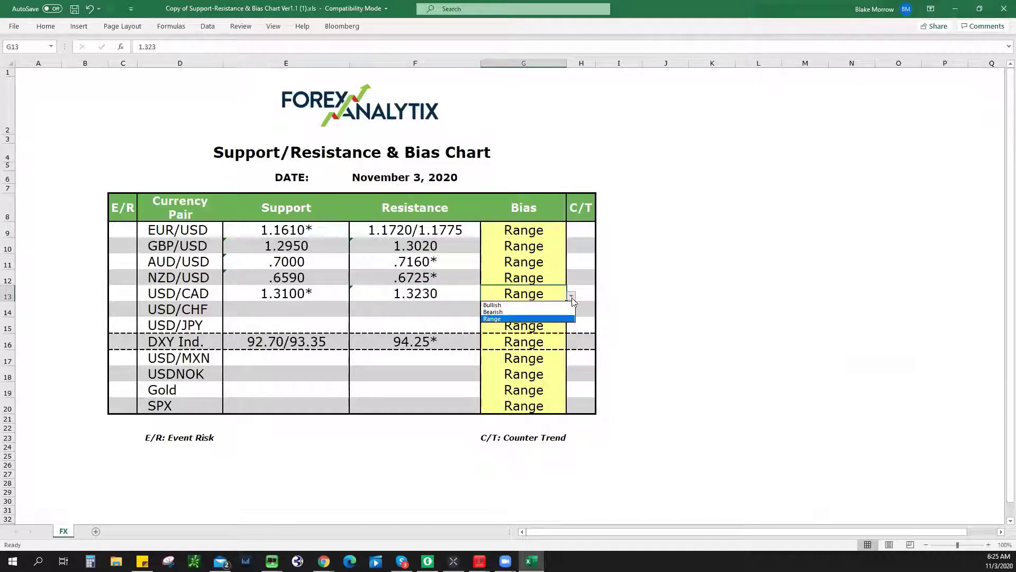
pyautogui.click(569, 318)
pyautogui.click(505, 561)
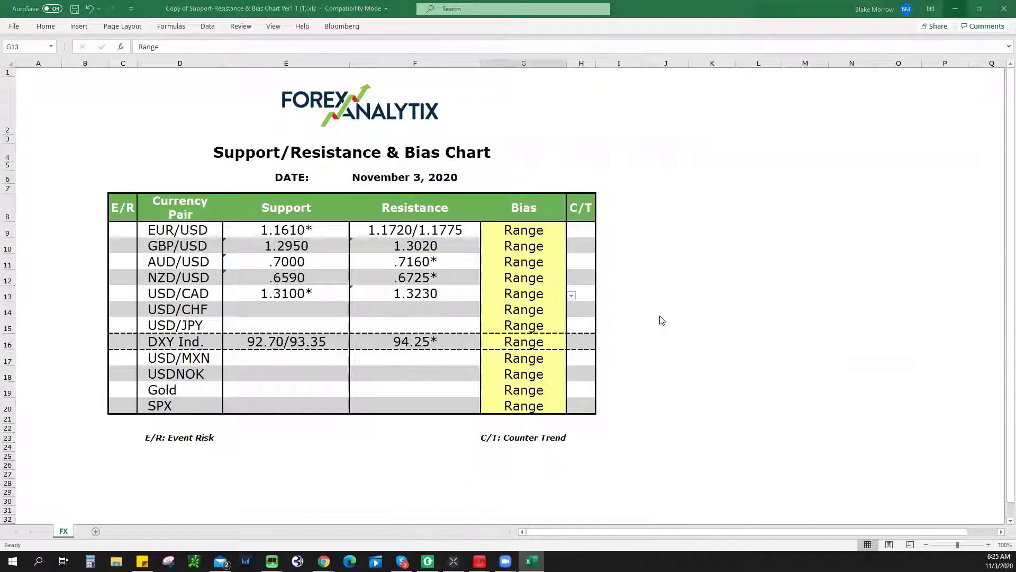
pyautogui.hotkey('alt', 'Tab')
# - Load and zoom the USD/MXN chart, then move to the ForexAnalytix dashboard
pyautogui.click(885, 186)
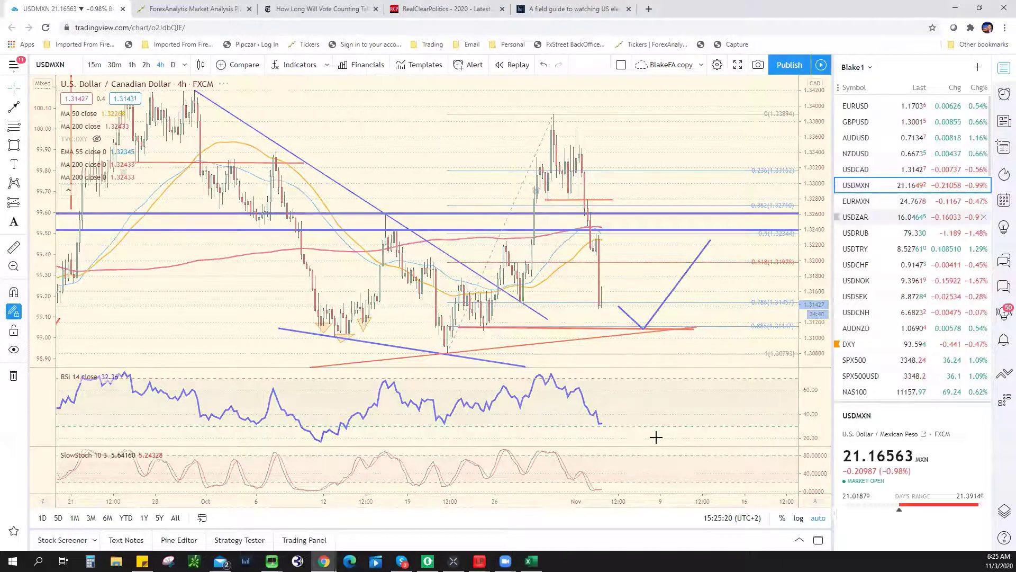
pyautogui.scroll(3, 648, 386)
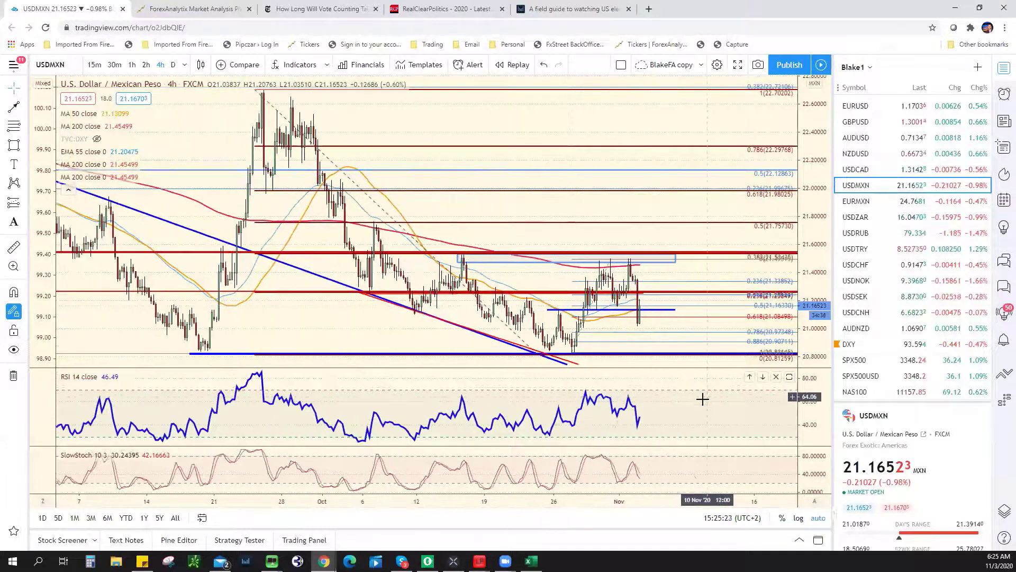
pyautogui.scroll(1, 661, 393)
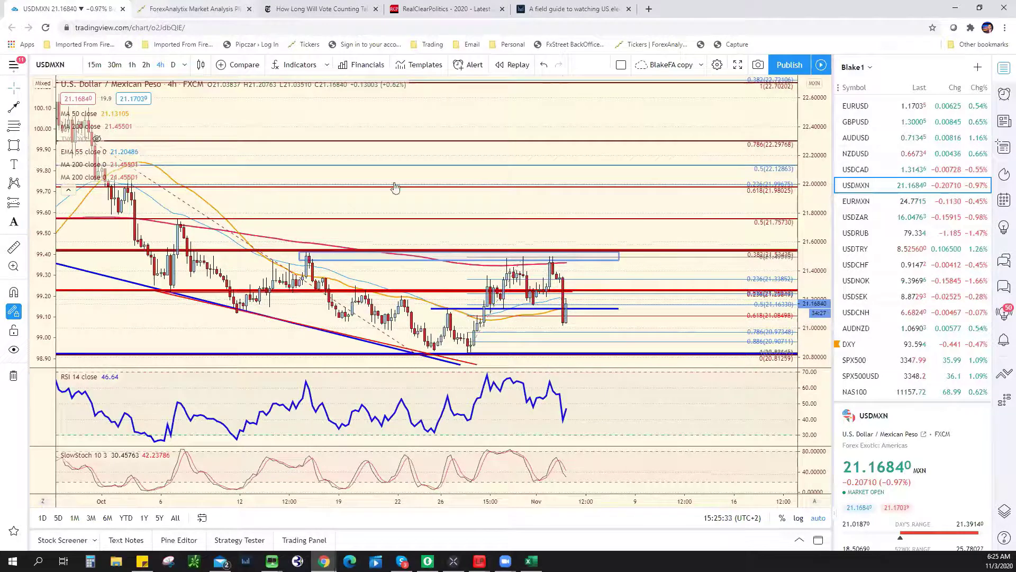
pyautogui.hotkey('ctrl', 'Tab')
# - Dismiss the AUD/USD preview and highlight the USD/MXN end-of-day note on 21.1000 support
pyautogui.press('Escape')
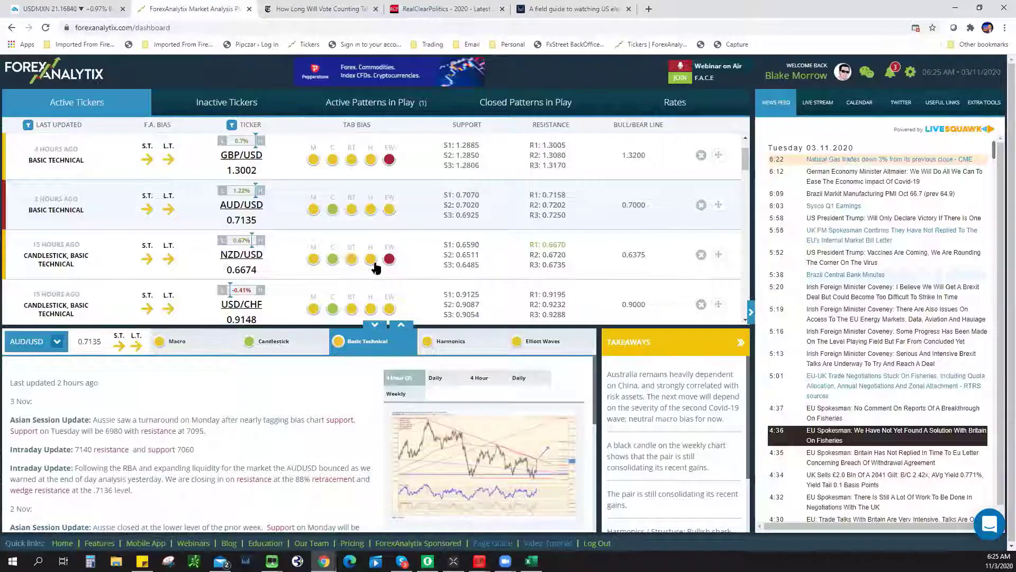
pyautogui.scroll(-6, 377, 263)
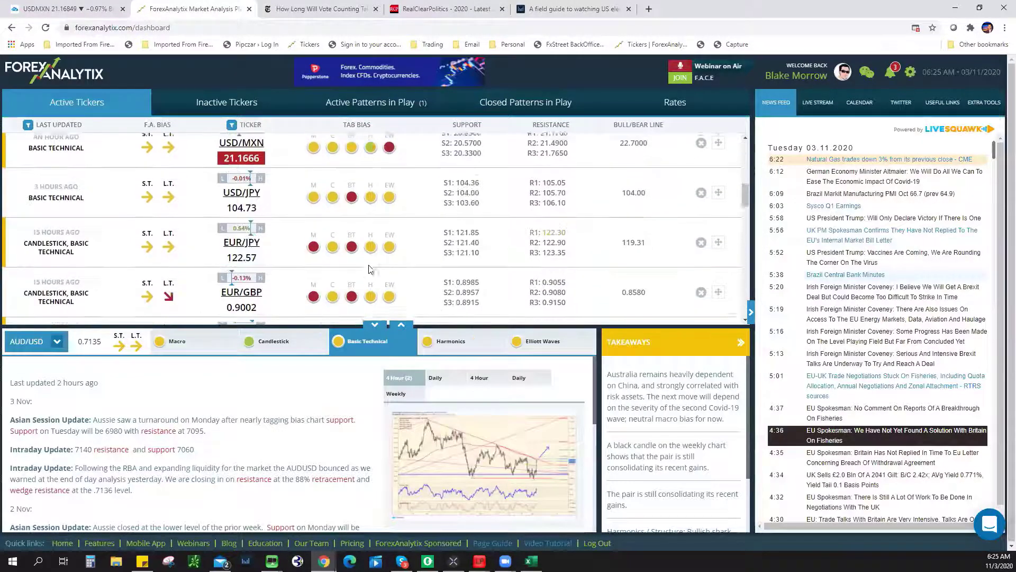
pyautogui.scroll(1, 356, 222)
pyautogui.click(354, 204)
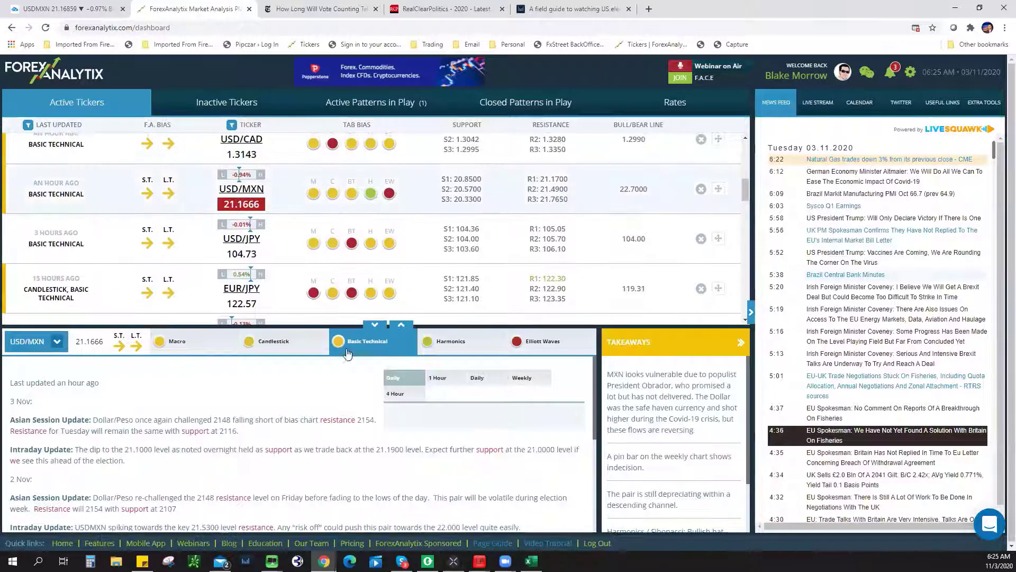
pyautogui.scroll(-2, 302, 462)
pyautogui.scroll(-2, 301, 461)
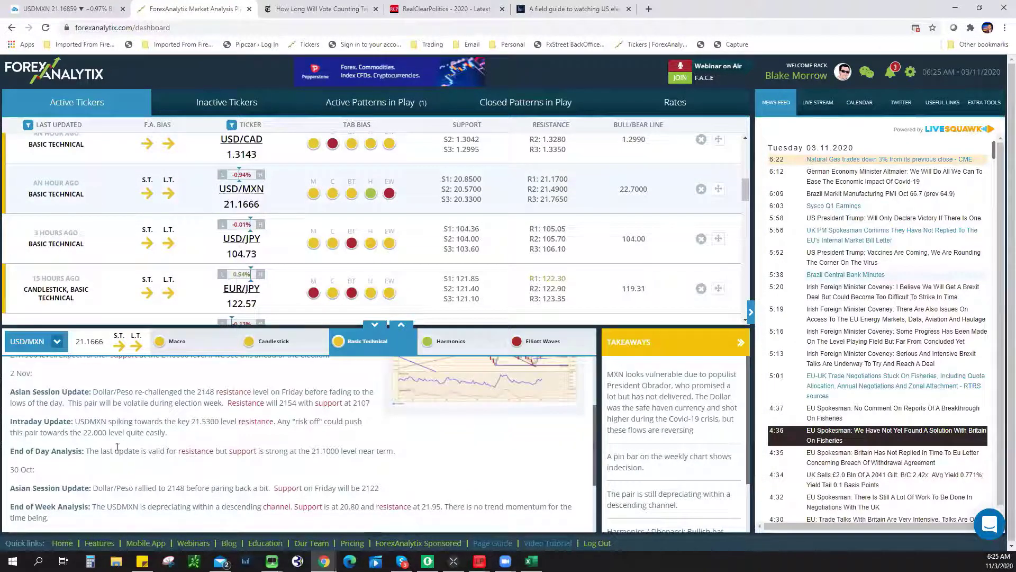
pyautogui.moveTo(87, 451); pyautogui.dragTo(395, 456)
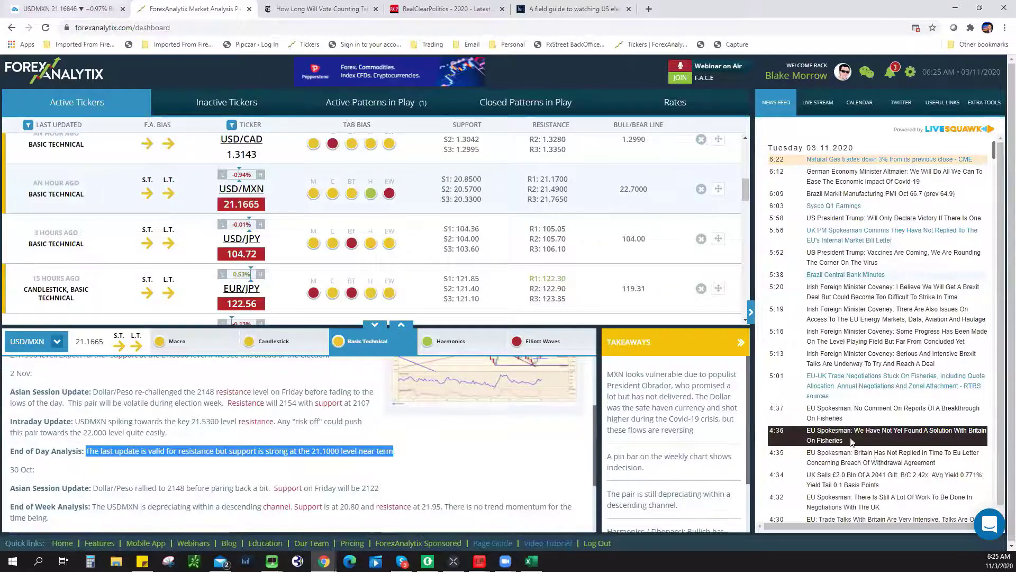
pyautogui.hotkey('ctrl', '1')
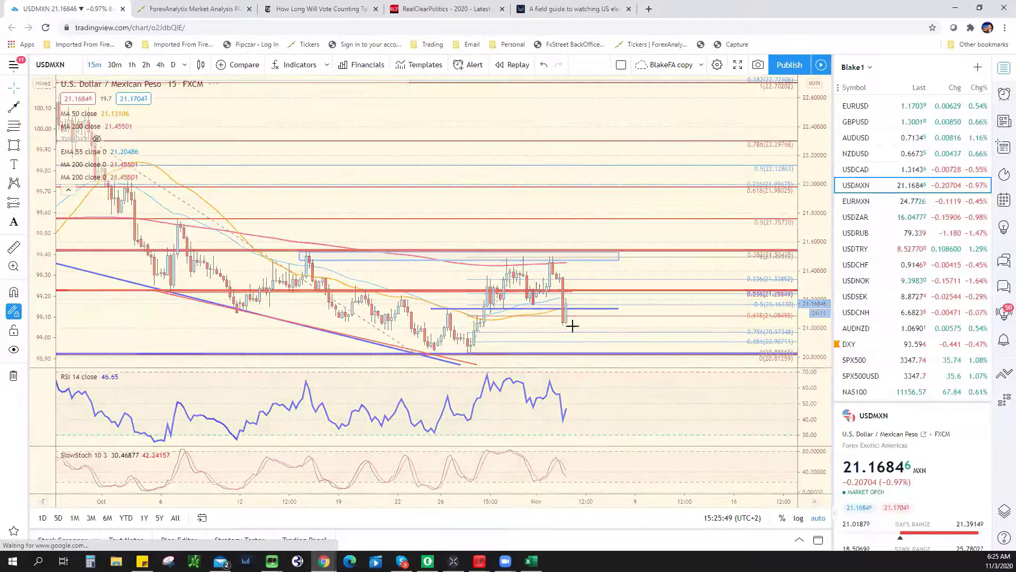
# - Draw a rectangle support zone from about 21.087 to 21.135 on the 15-minute USD/MXN chart
pyautogui.scroll(8, 484, 224)
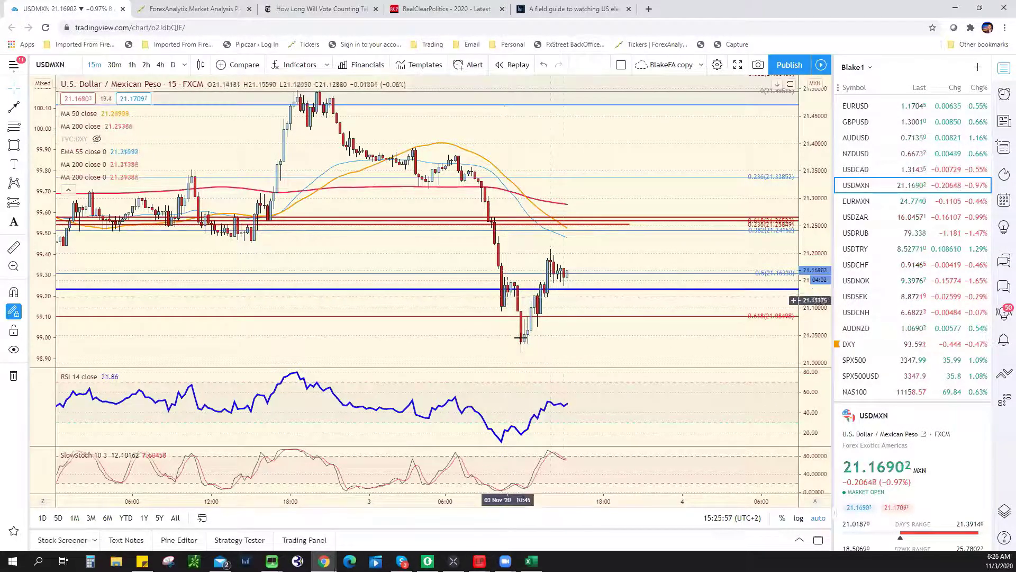
pyautogui.scroll(-5, 529, 343)
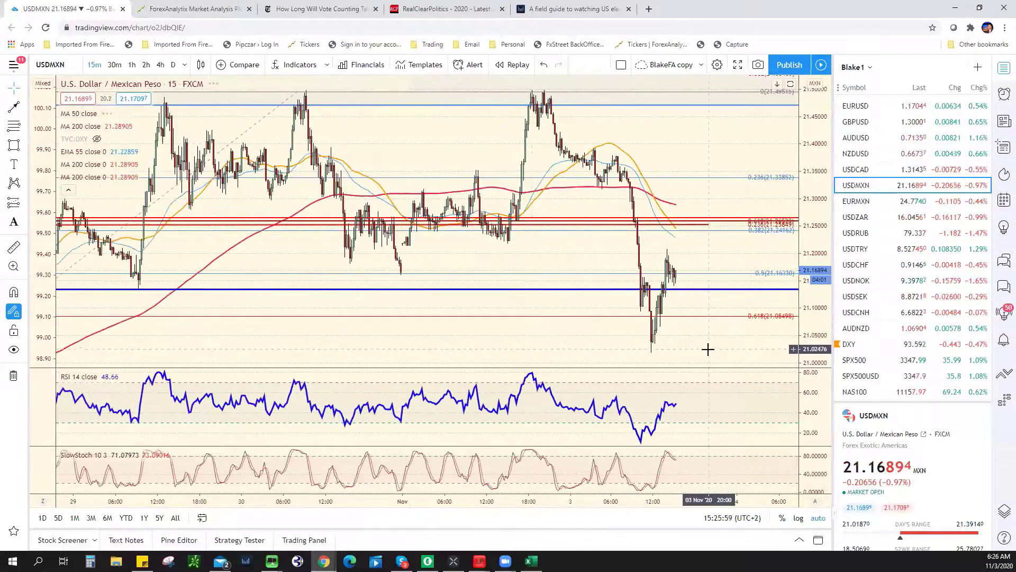
pyautogui.scroll(-2, 708, 349)
pyautogui.scroll(-2, 720, 268)
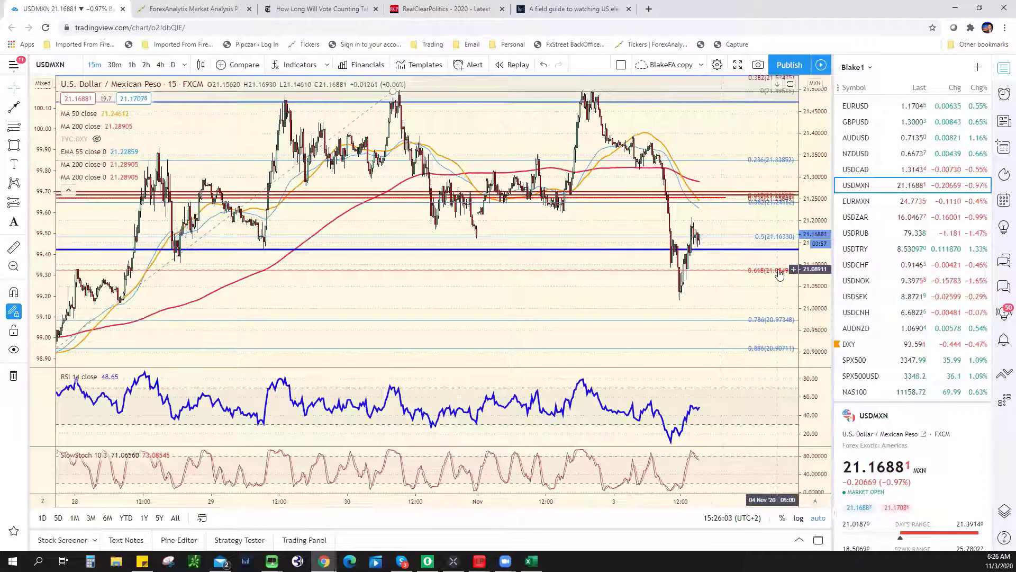
pyautogui.scroll(-1, 310, 290)
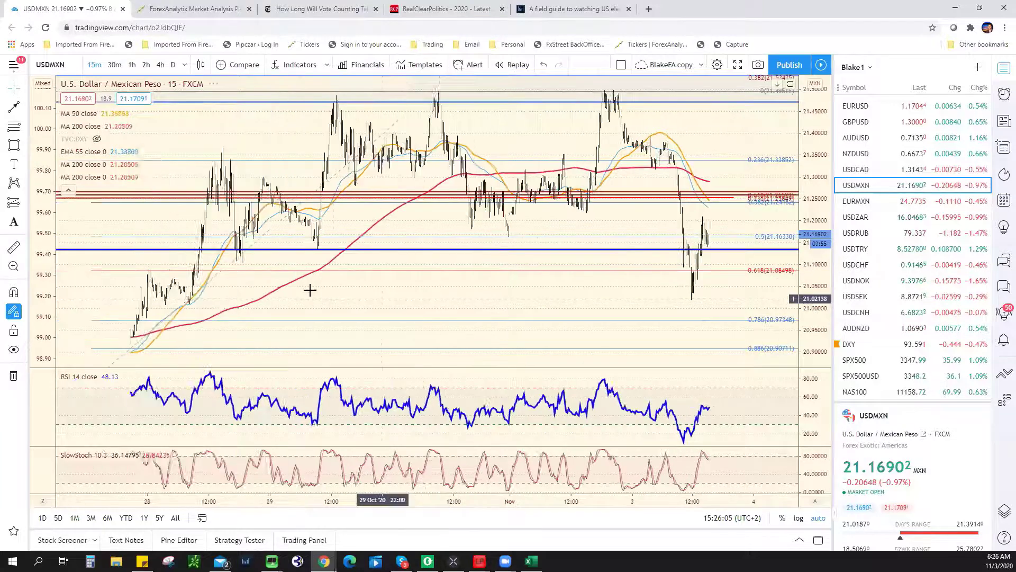
pyautogui.scroll(-1, 310, 290)
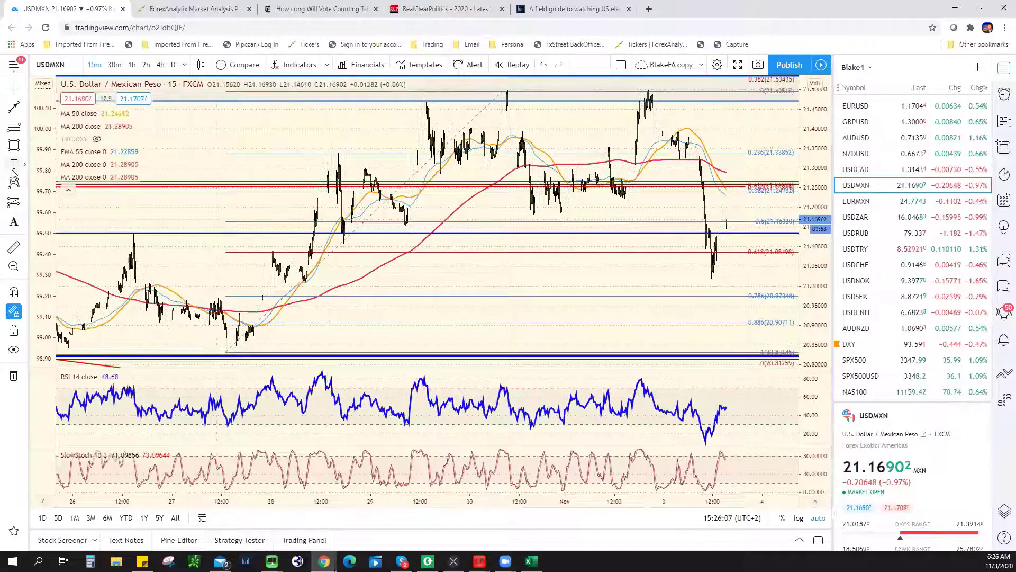
pyautogui.click(14, 144)
pyautogui.moveTo(134, 233)
pyautogui.mouseDown()
pyautogui.moveTo(275, 256)
pyautogui.moveTo(537, 239)
pyautogui.moveTo(760, 251)
pyautogui.mouseUp()
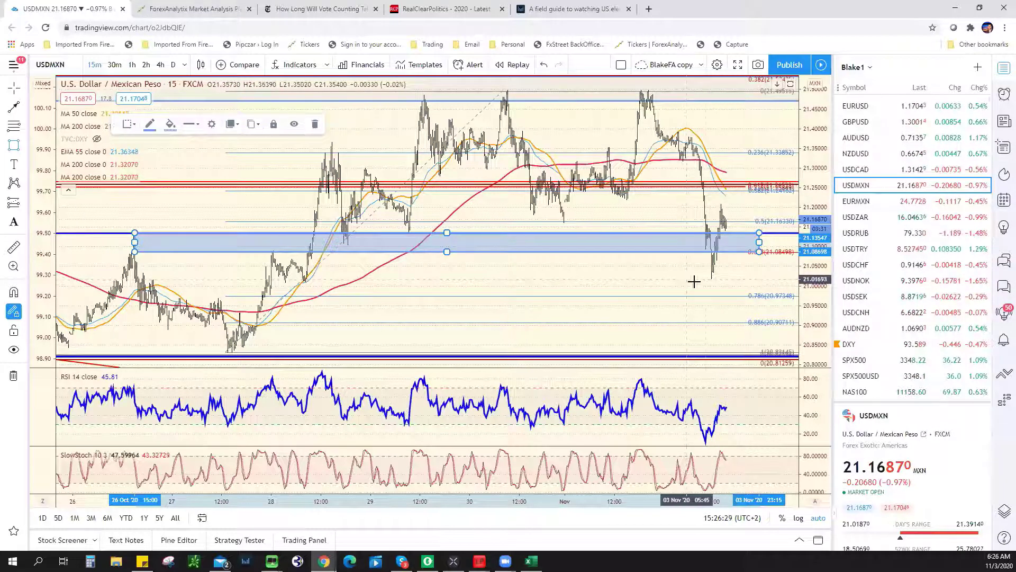
# - Enter USD/MXN support 21.0000 in E17 and resistance 21.5500* beside it
pyautogui.hotkey('alt', 'Tab')
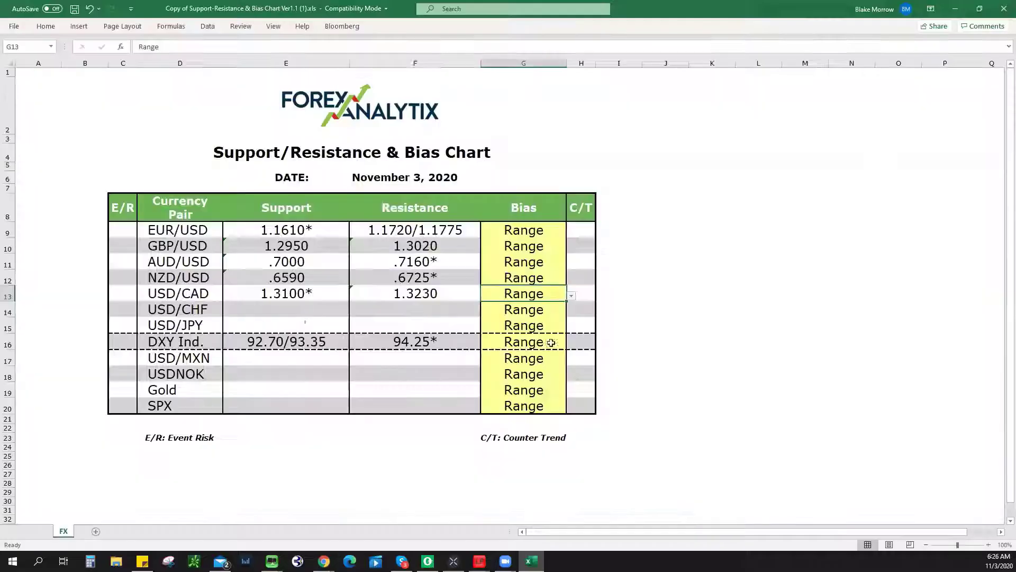
pyautogui.click(281, 361)
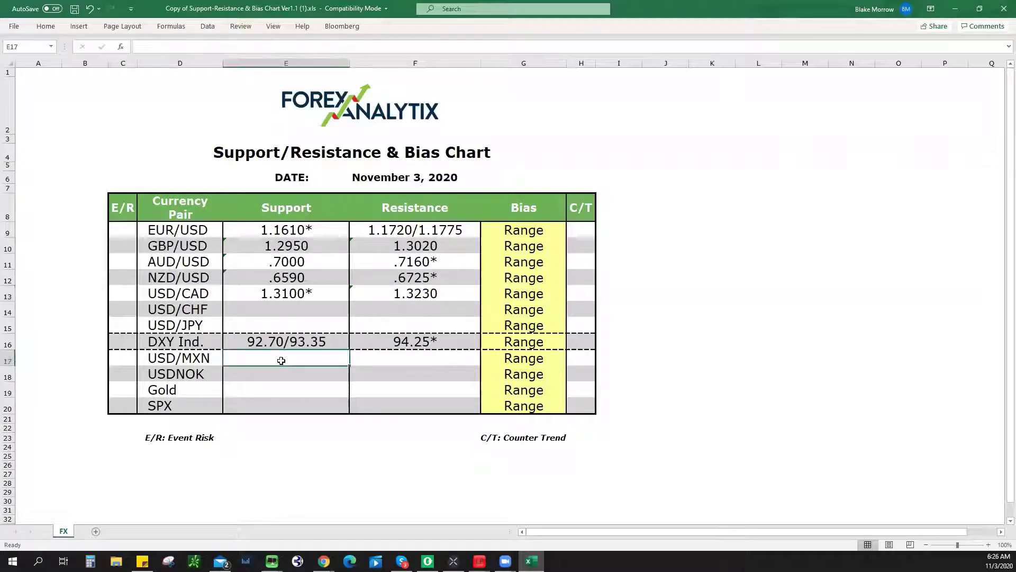
pyautogui.write('21.000')
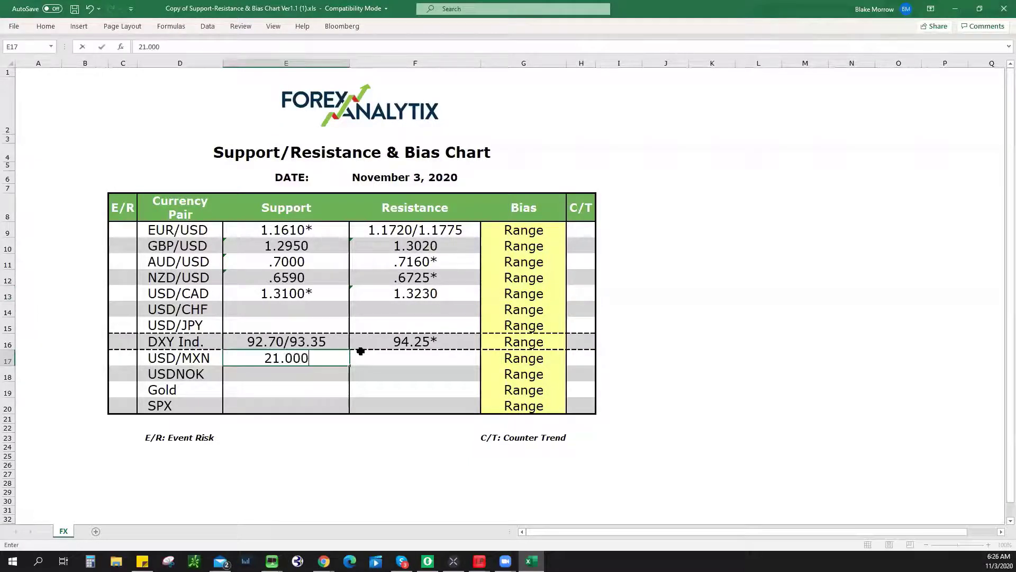
pyautogui.write('0')
pyautogui.press('Tab')
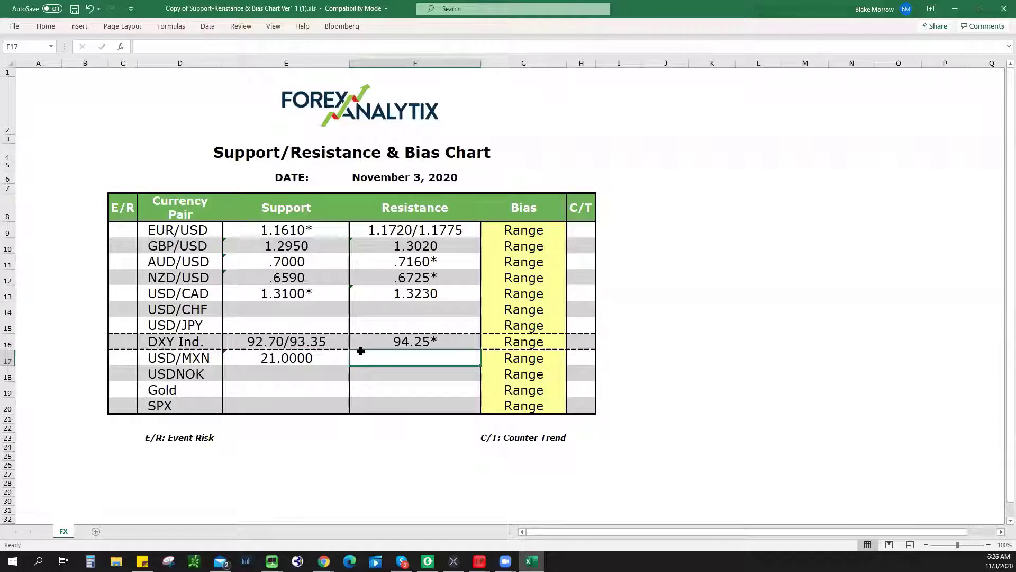
pyautogui.write('21.550')
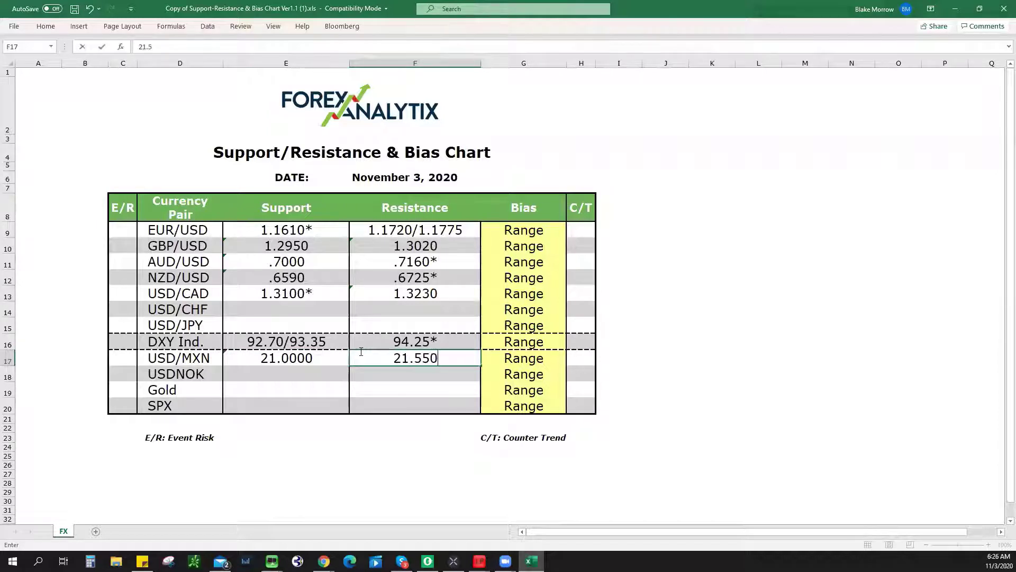
pyautogui.write('0*')
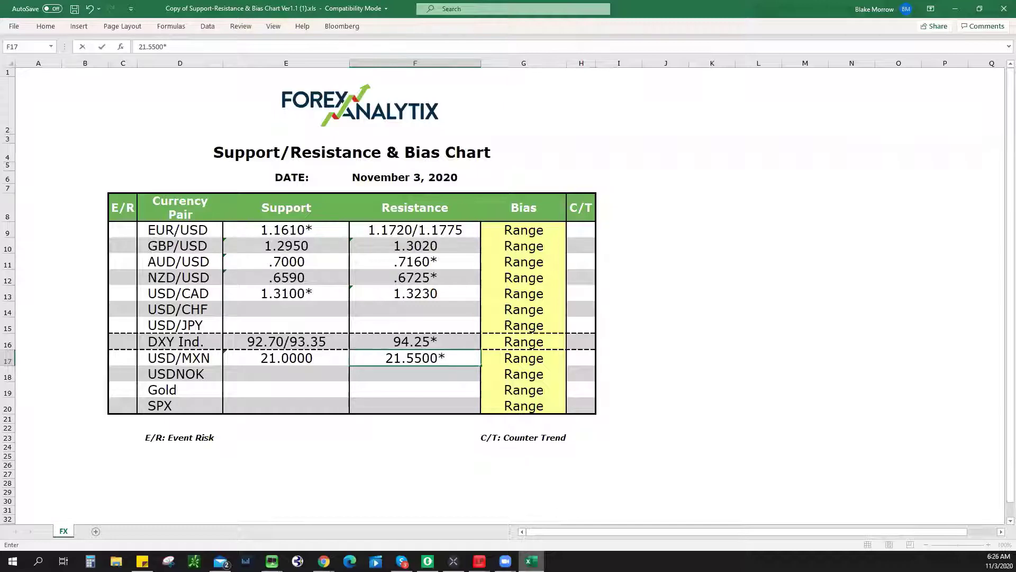
pyautogui.click(532, 561)
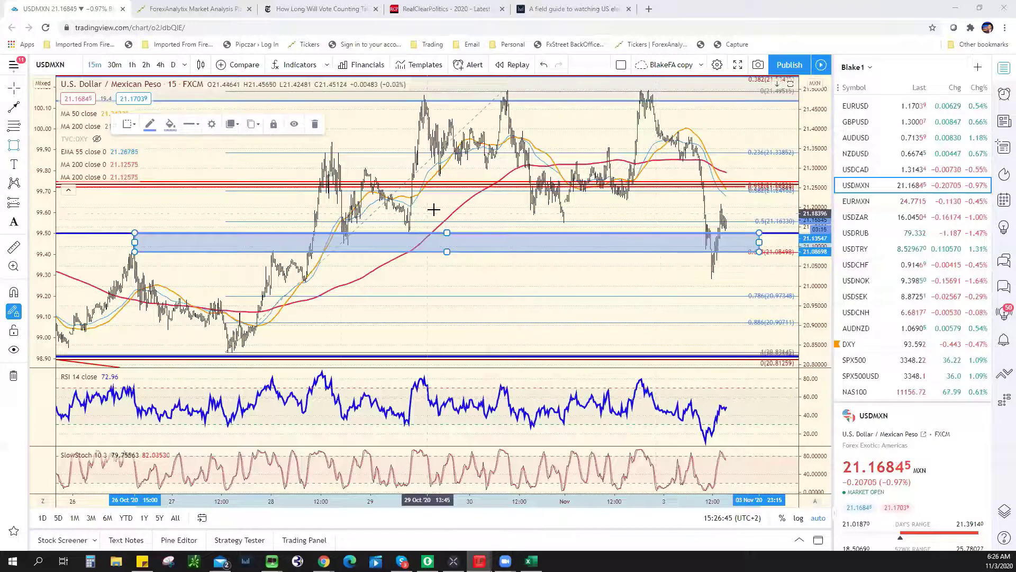
# - Put USD/MXN on 4-hour candles and draw an upward arrow from about 21.59 toward 21.87
pyautogui.click(160, 65)
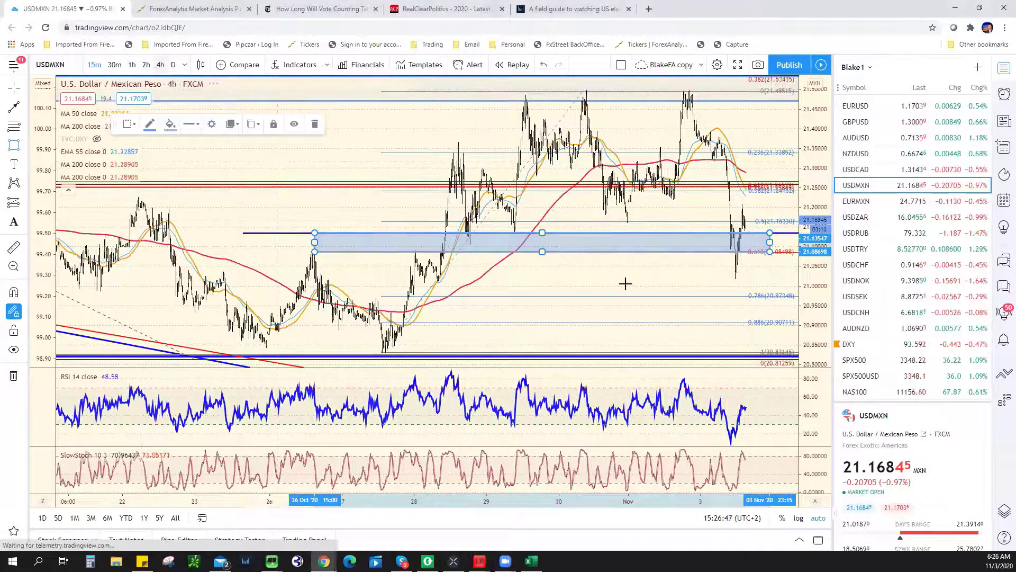
pyautogui.scroll(8, 571, 339)
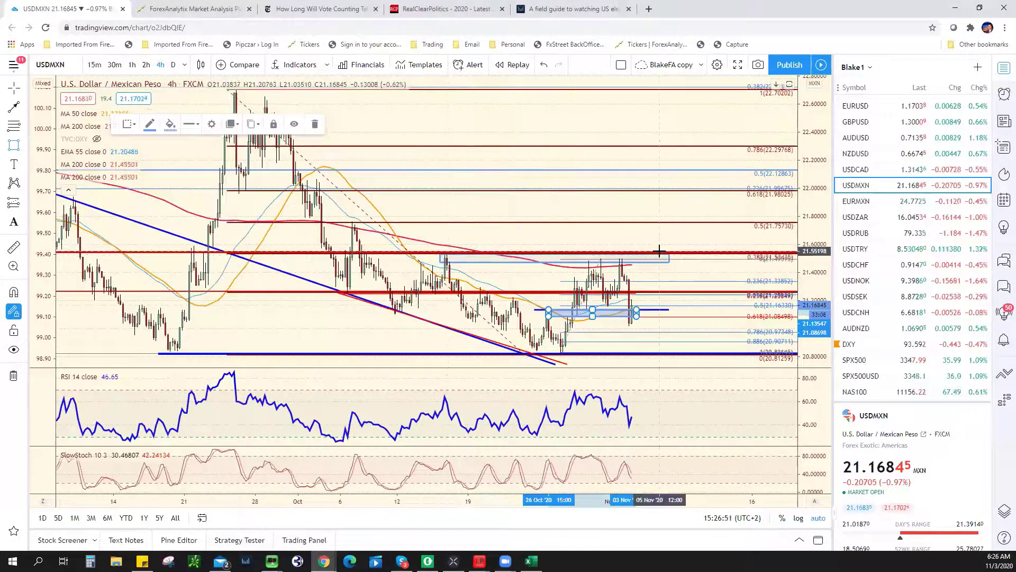
pyautogui.click(642, 236)
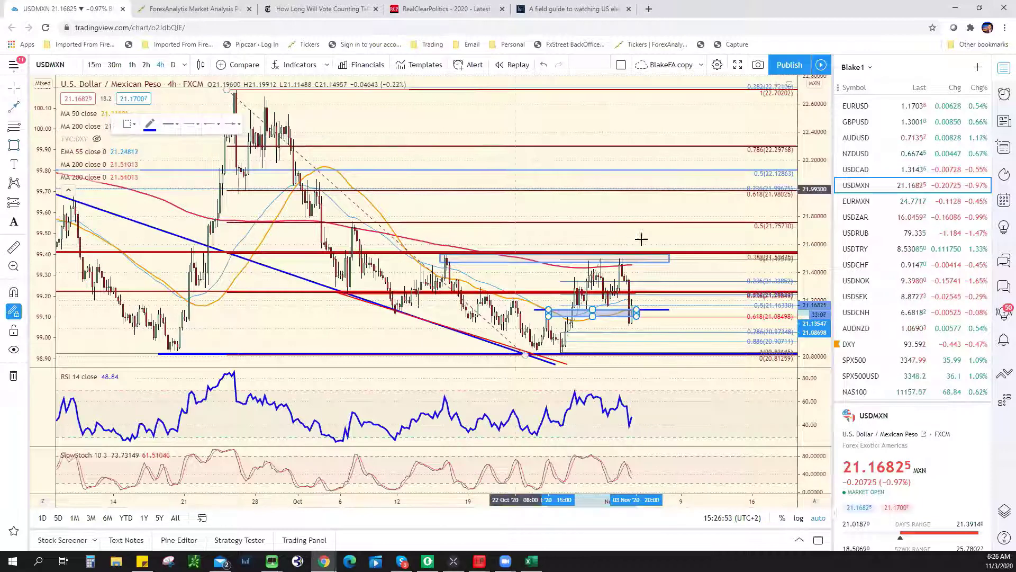
pyautogui.click(664, 207)
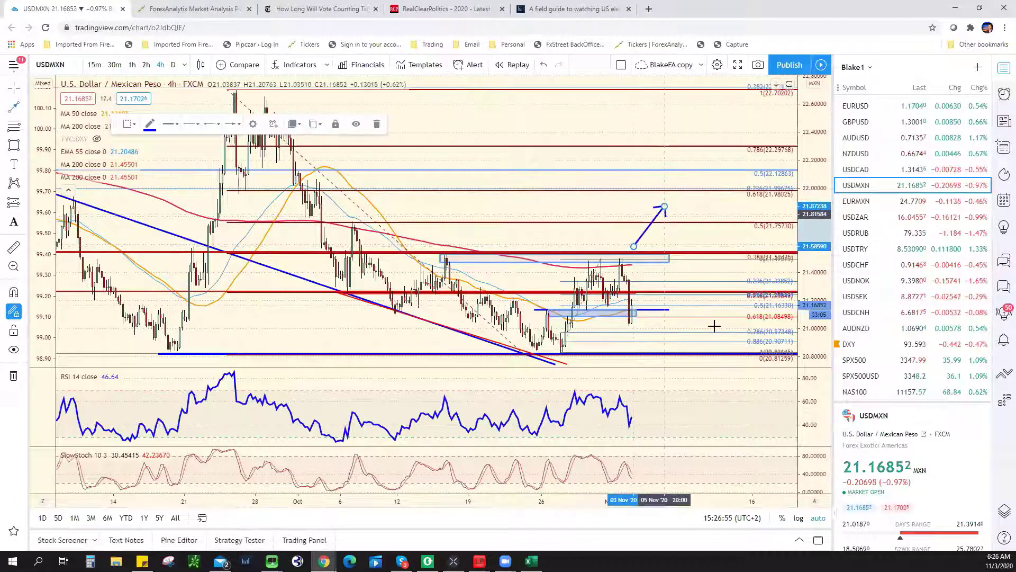
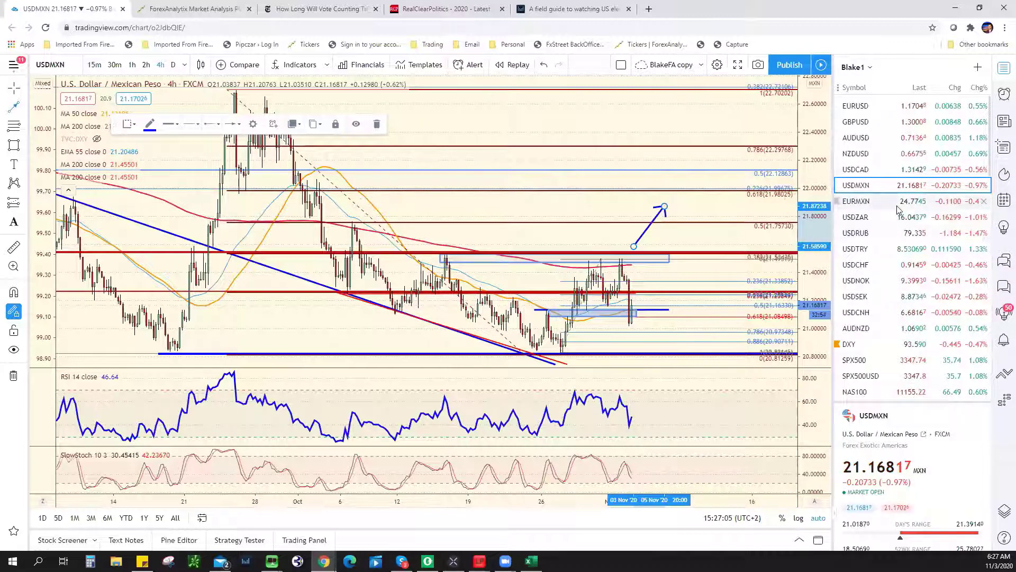
# - Load USDCHF and place a horizontal ray near 0.9100 starting from the 22 Oct candle
pyautogui.click(891, 264)
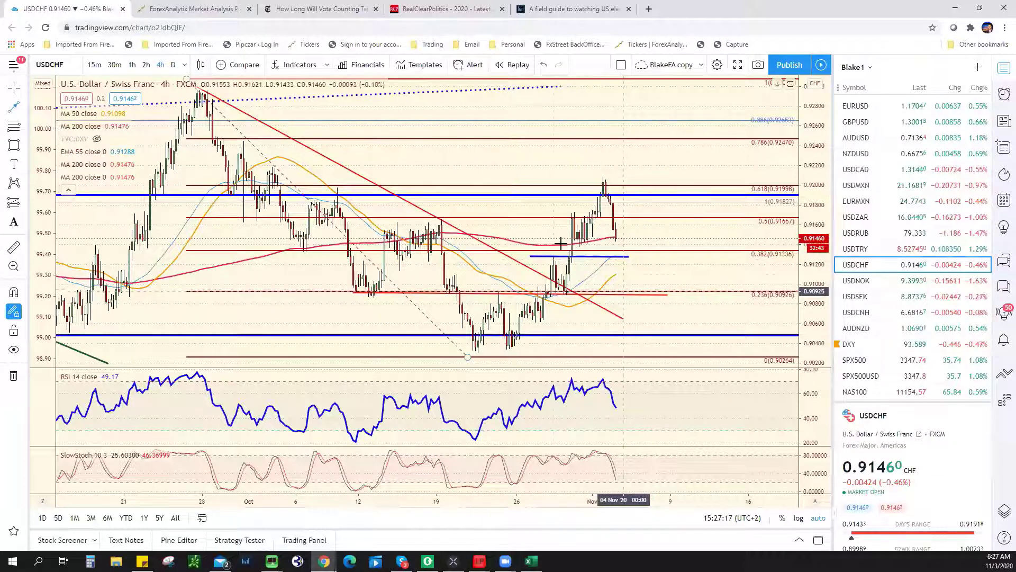
pyautogui.click(23, 107)
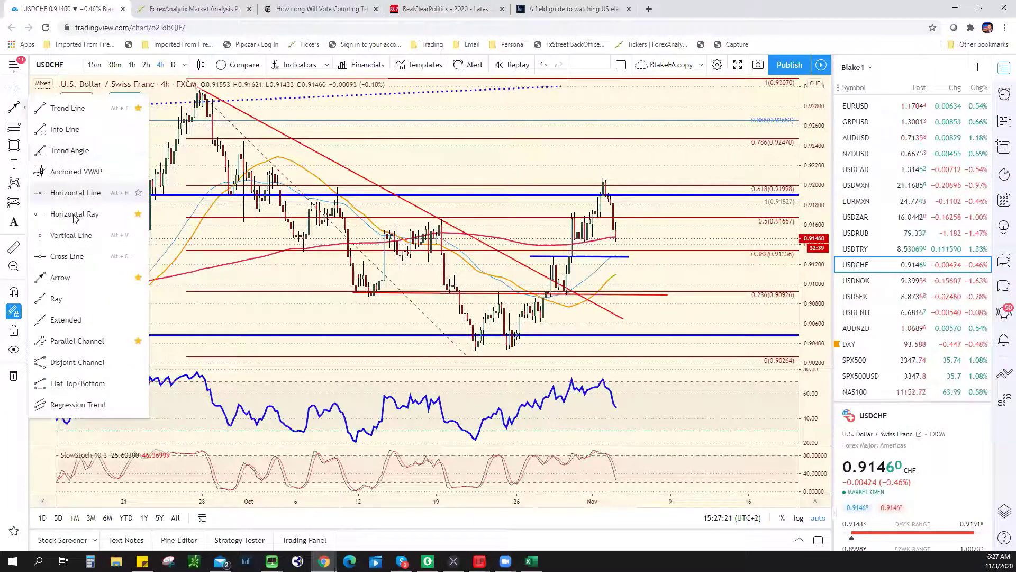
pyautogui.click(496, 288)
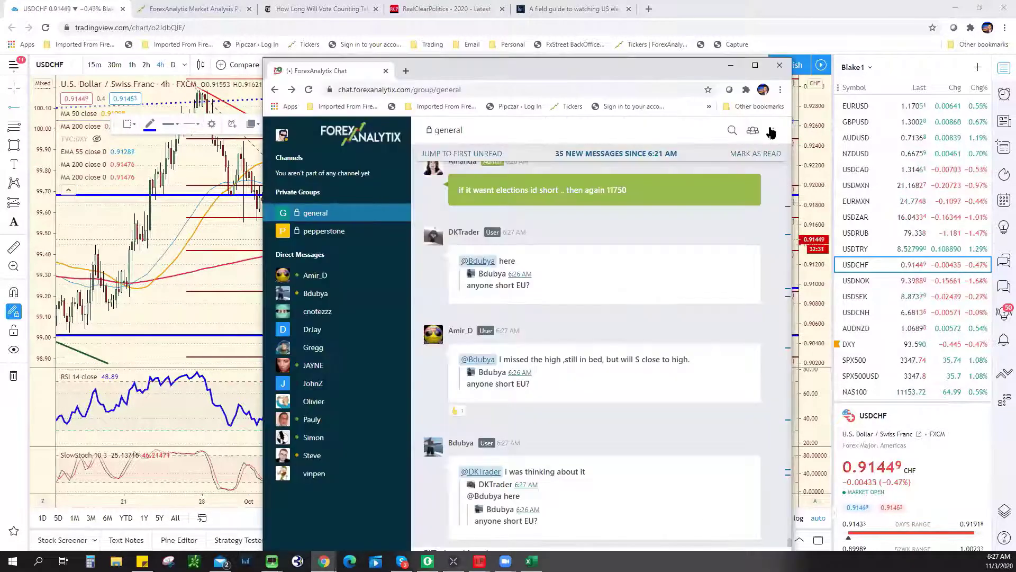
# - View the November 2 bias chart image from the chat's Files List, then return to USDCHF
pyautogui.click(773, 130)
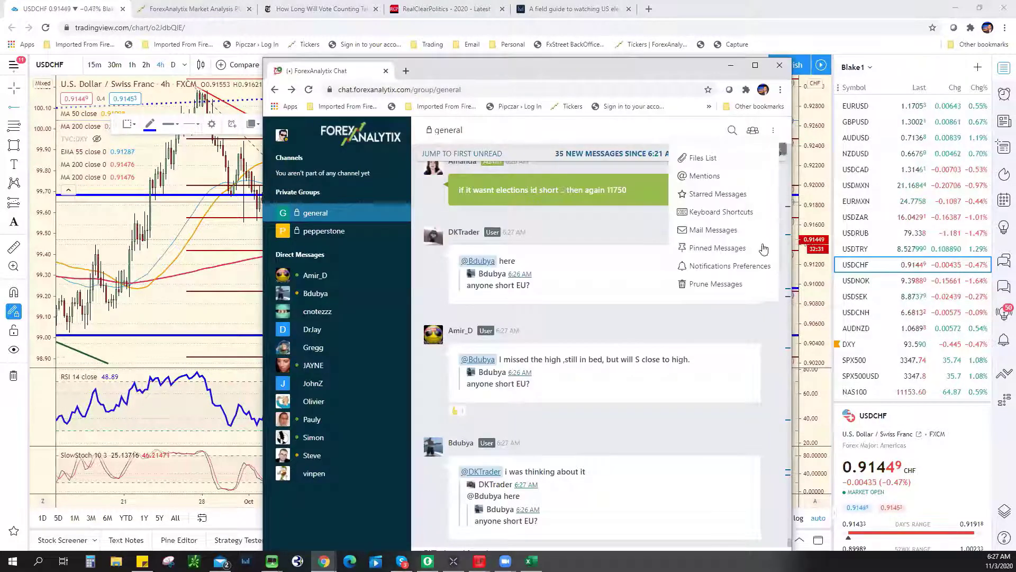
pyautogui.click(717, 160)
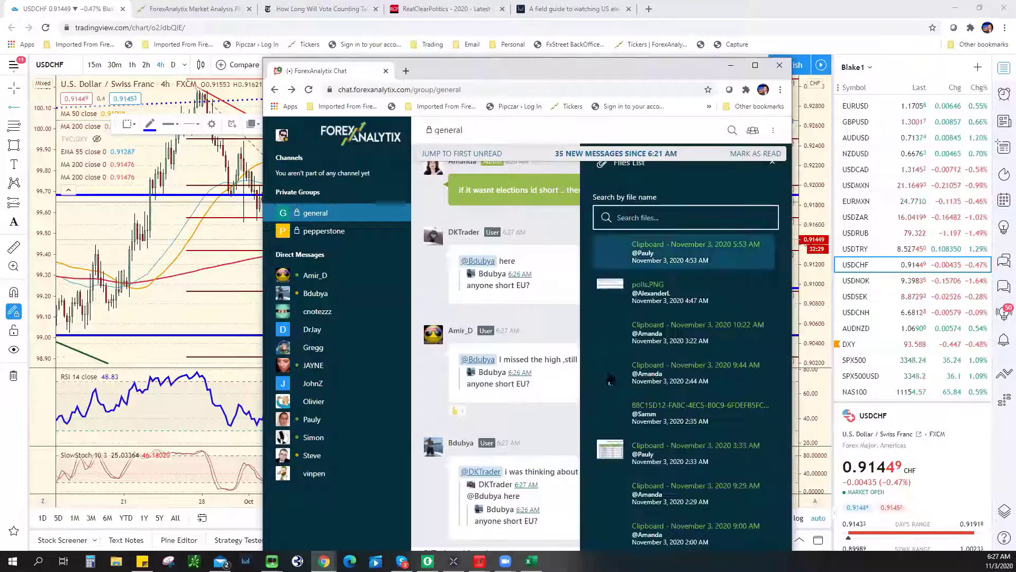
pyautogui.scroll(-4, 698, 448)
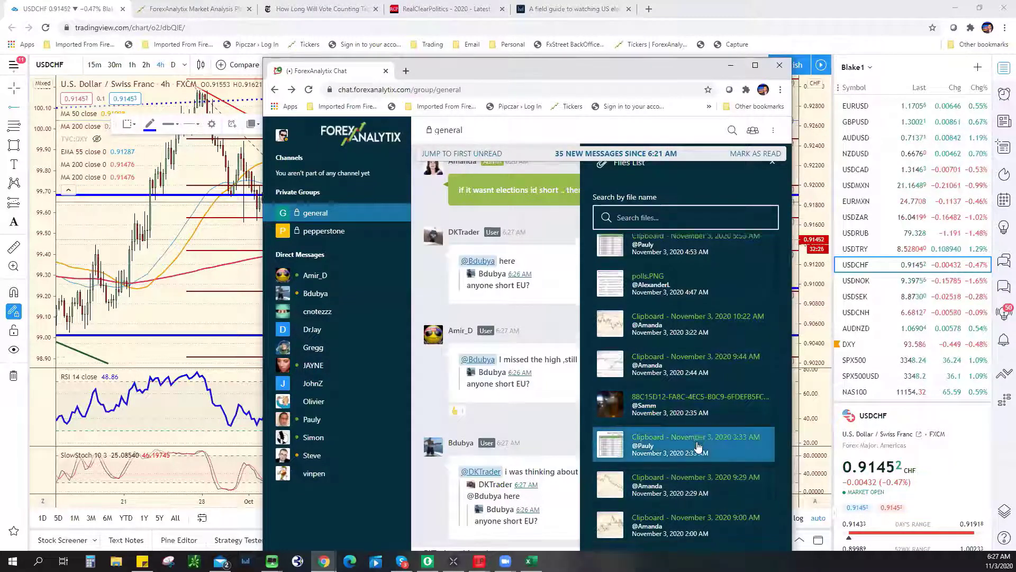
pyautogui.scroll(-10, 698, 449)
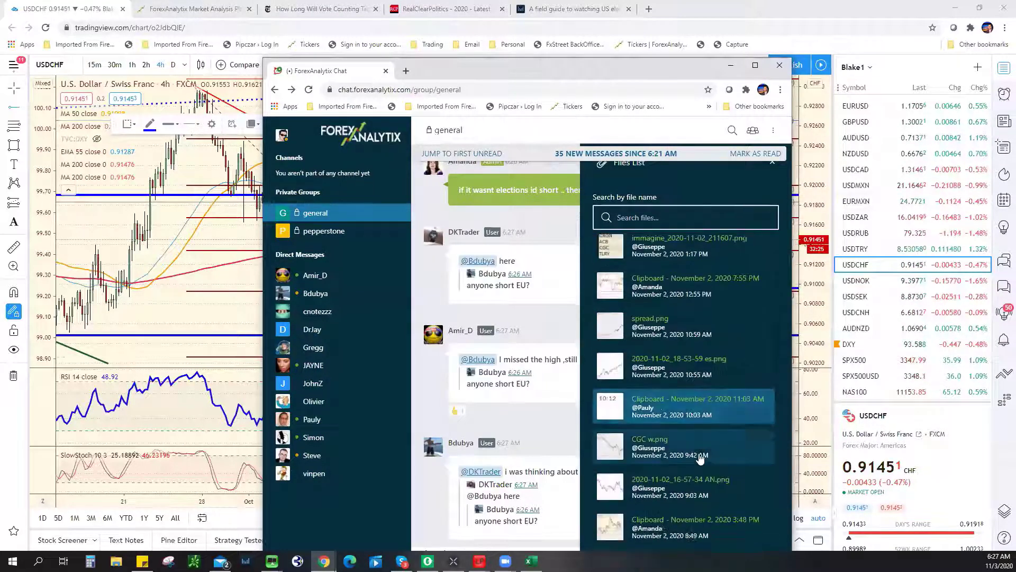
pyautogui.scroll(-5, 699, 463)
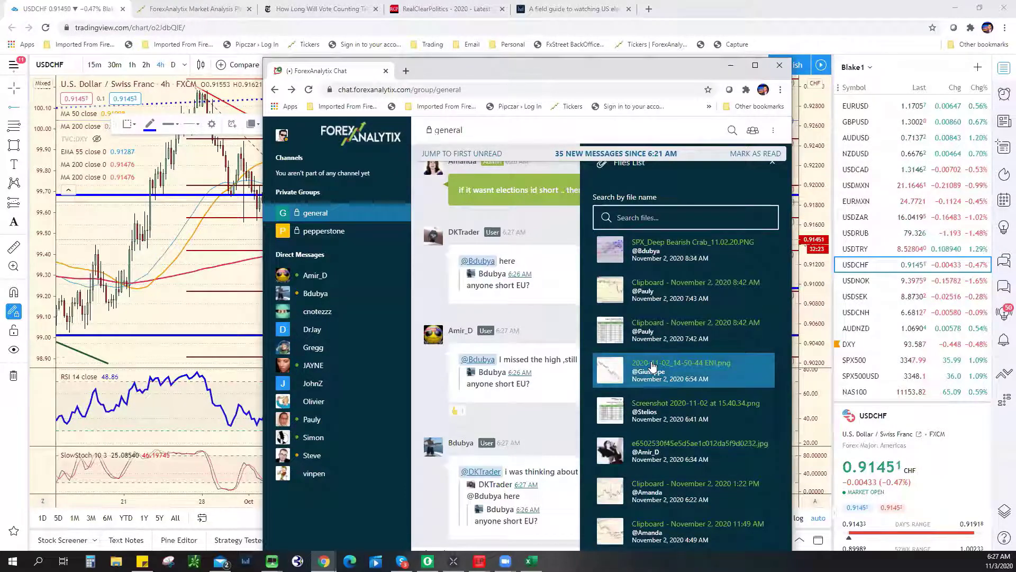
pyautogui.click(612, 411)
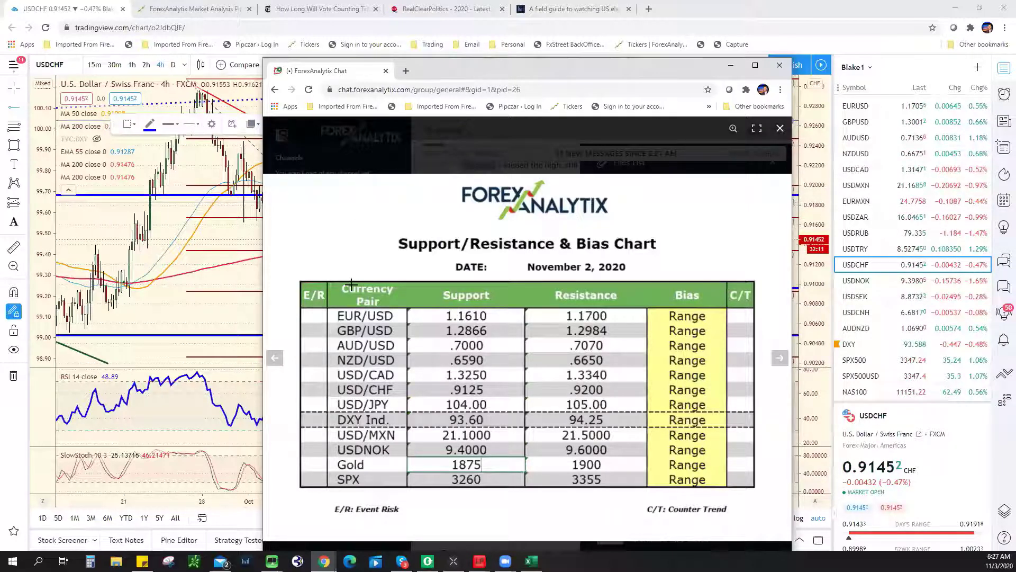
pyautogui.hotkey('alt', 'Tab')
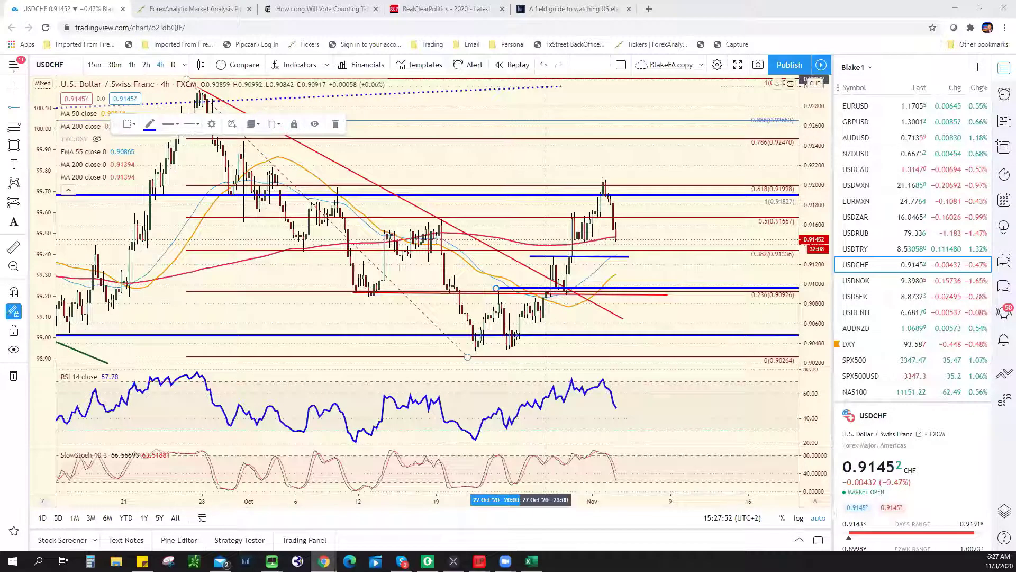
# - Enter .9200 as USD/CHF resistance in cell F14, then recheck the chart
pyautogui.hotkey('alt', 'Tab')
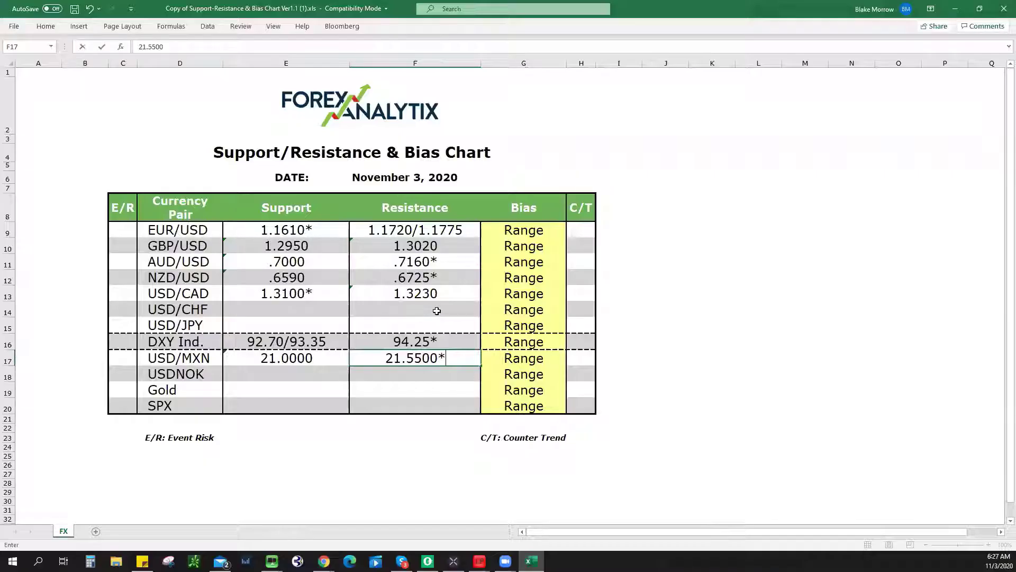
pyautogui.click(437, 310)
pyautogui.write('.9200')
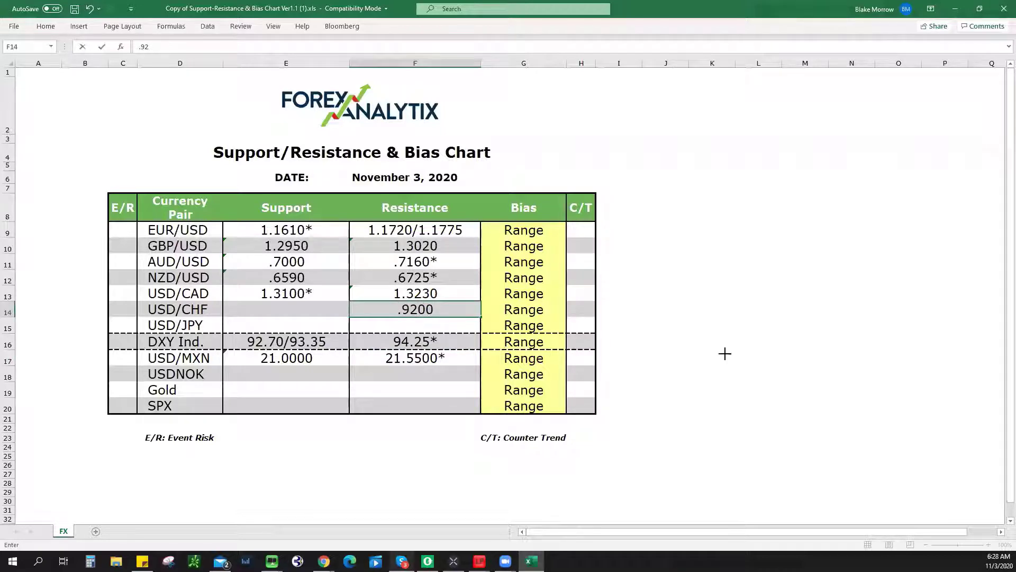
pyautogui.hotkey('alt', 'Tab')
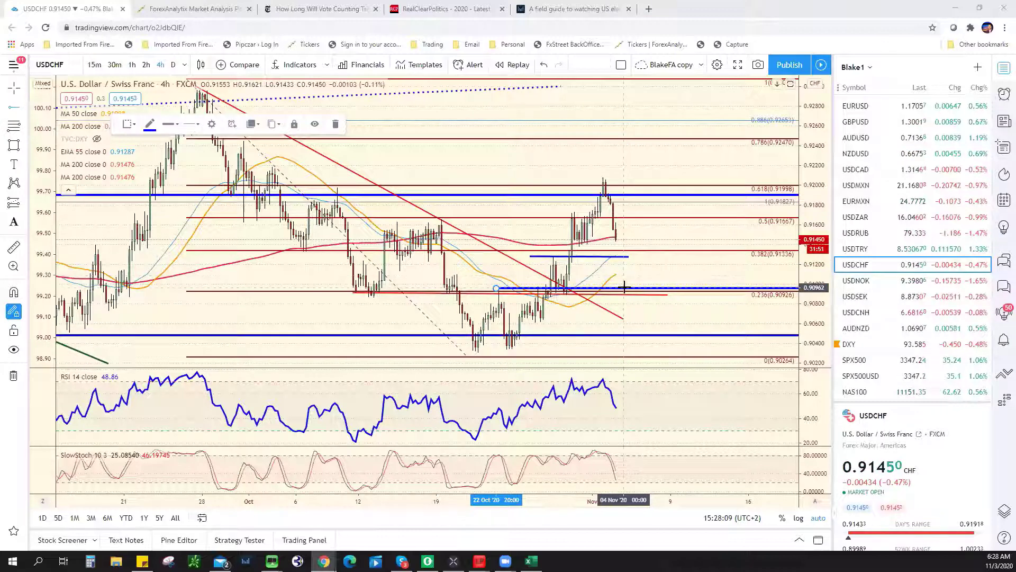
# - Enter .9100 as USD/CHF support in cell E14 and return to the chart
pyautogui.hotkey('alt', 'Tab')
pyautogui.click(278, 317)
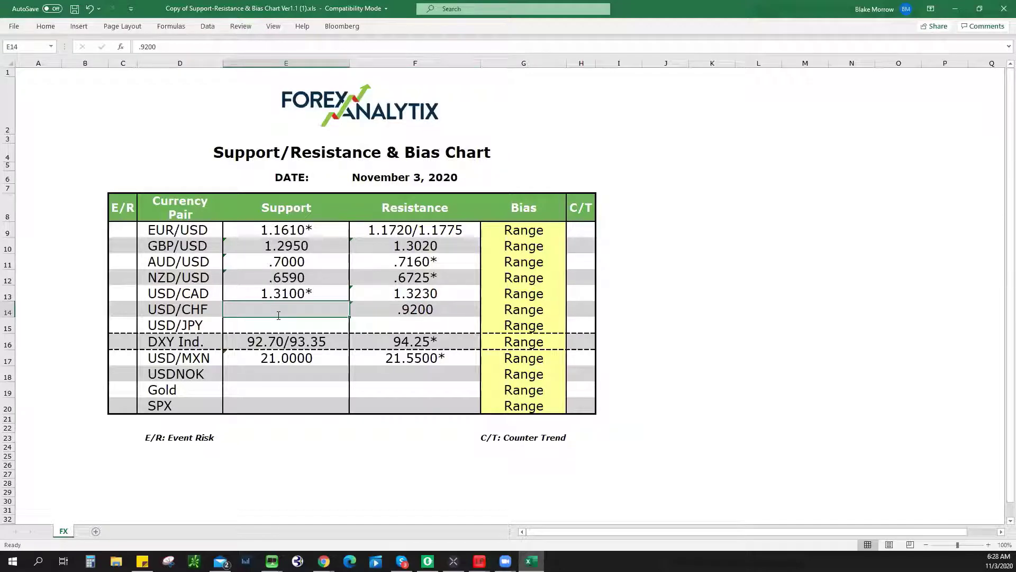
pyautogui.write('.9100')
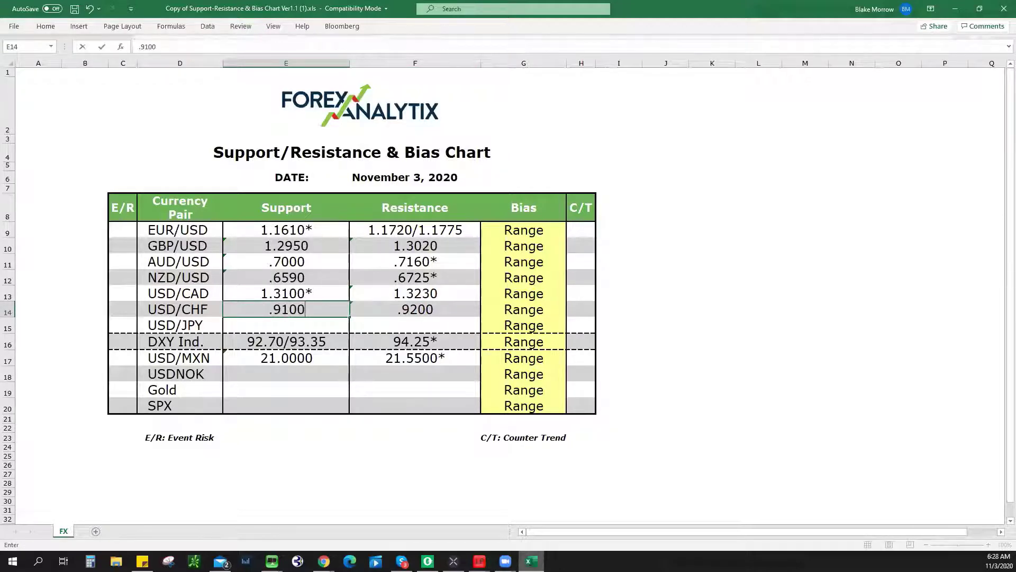
pyautogui.hotkey('alt', 'Tab')
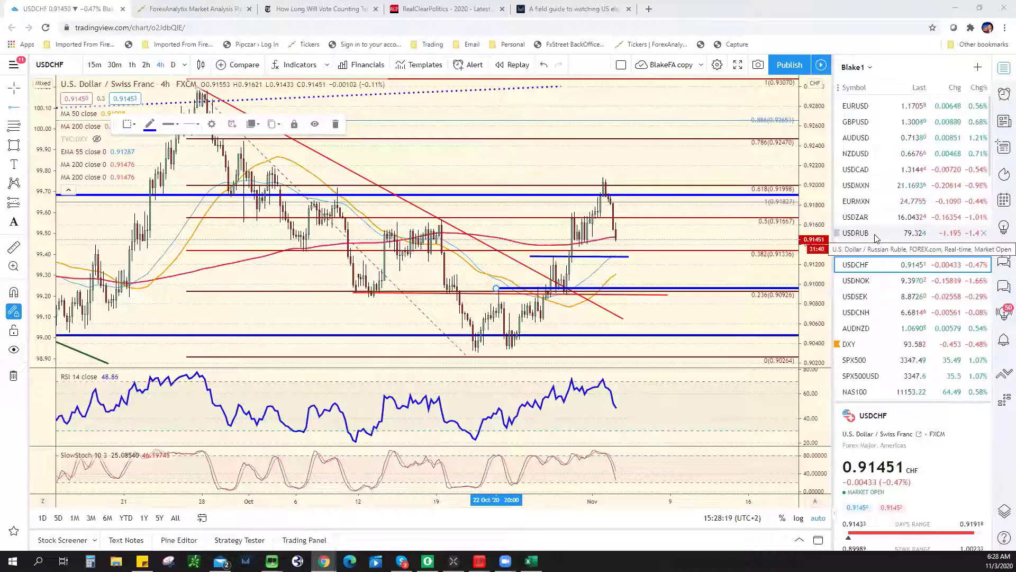
# - Load USDJPY from the watchlist, then bring the bias workbook back
pyautogui.scroll(-5, 866, 264)
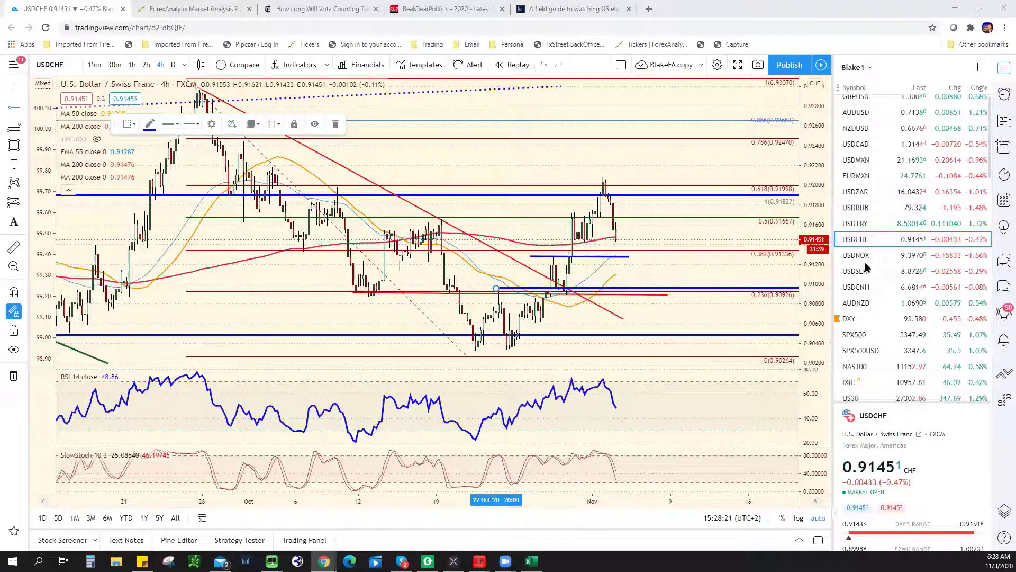
pyautogui.scroll(-1, 887, 392)
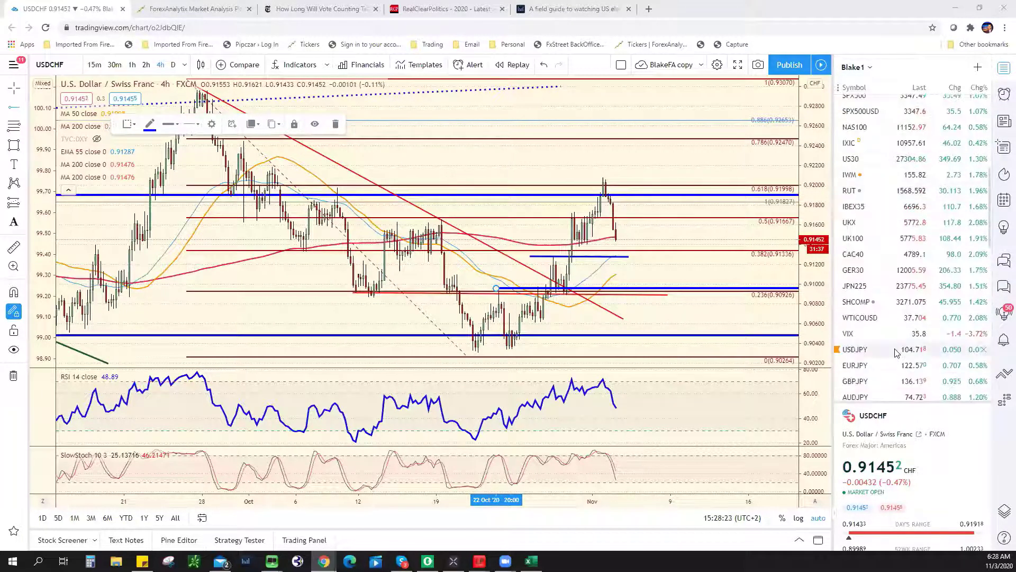
pyautogui.click(855, 349)
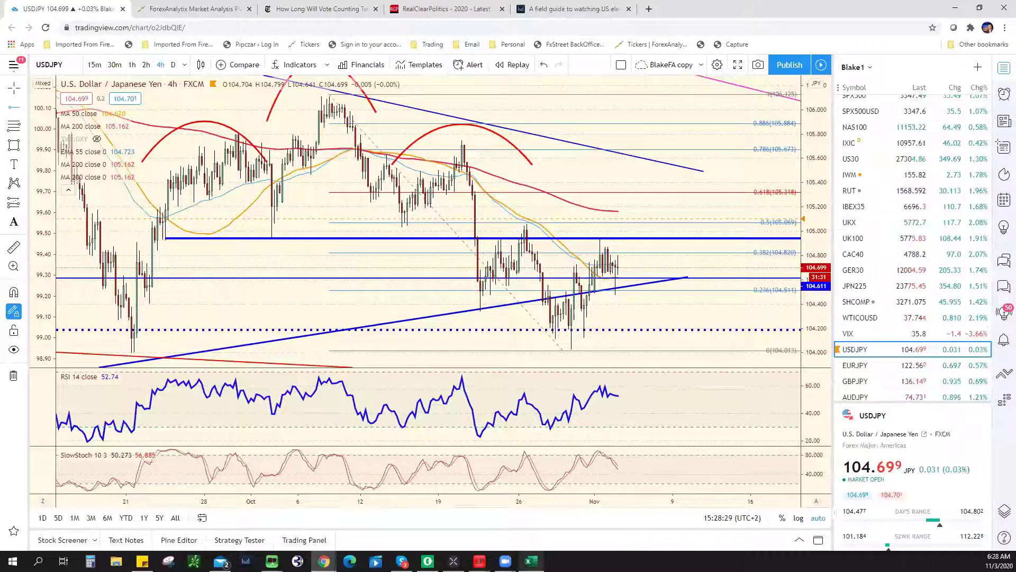
pyautogui.click(531, 561)
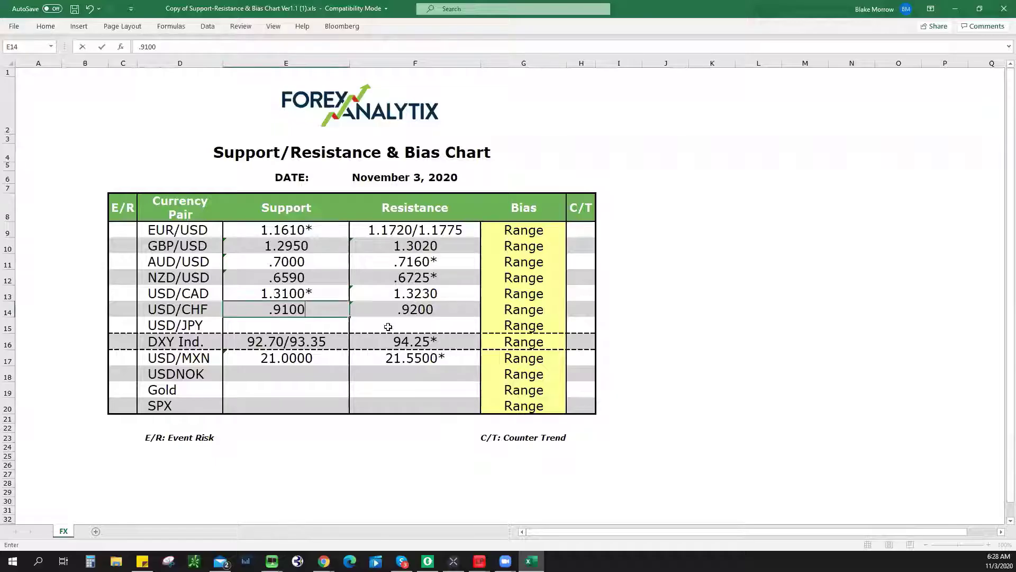
# - Enter USD/JPY resistance 105.00 in F15 and support 104.00 in E15
pyautogui.click(419, 322)
pyautogui.write('105.')
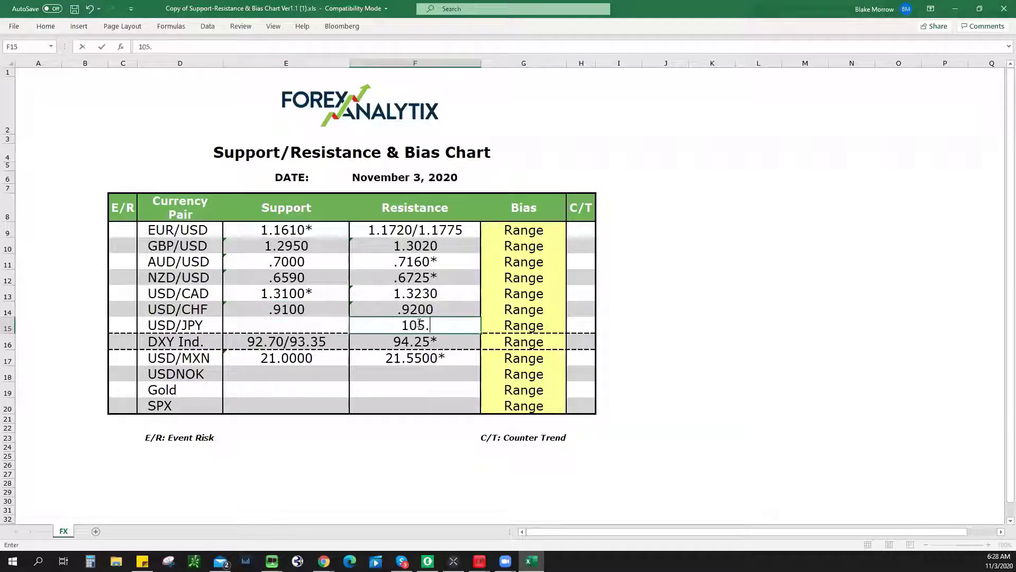
pyautogui.write('00')
pyautogui.click(305, 324)
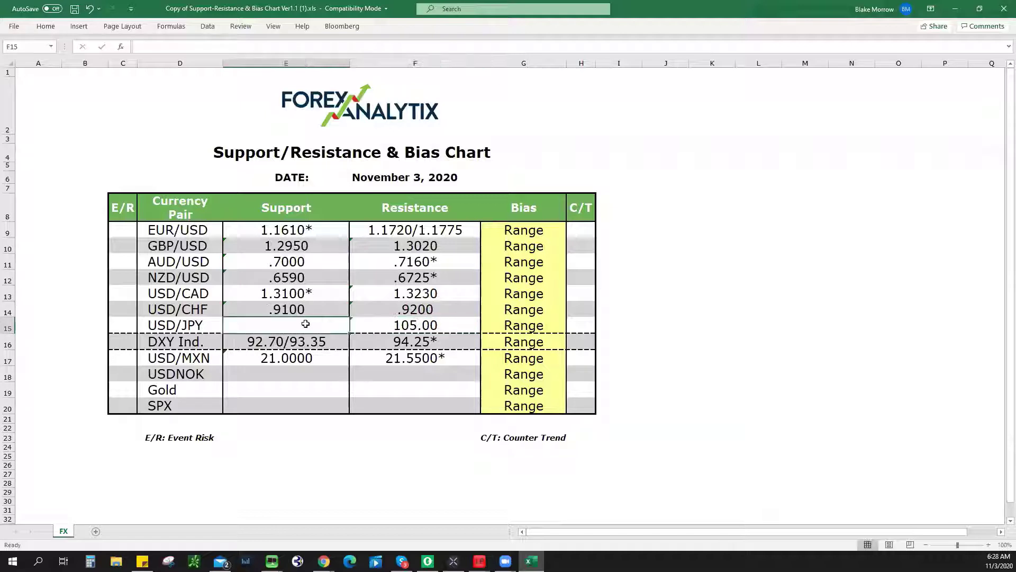
pyautogui.write('104.00')
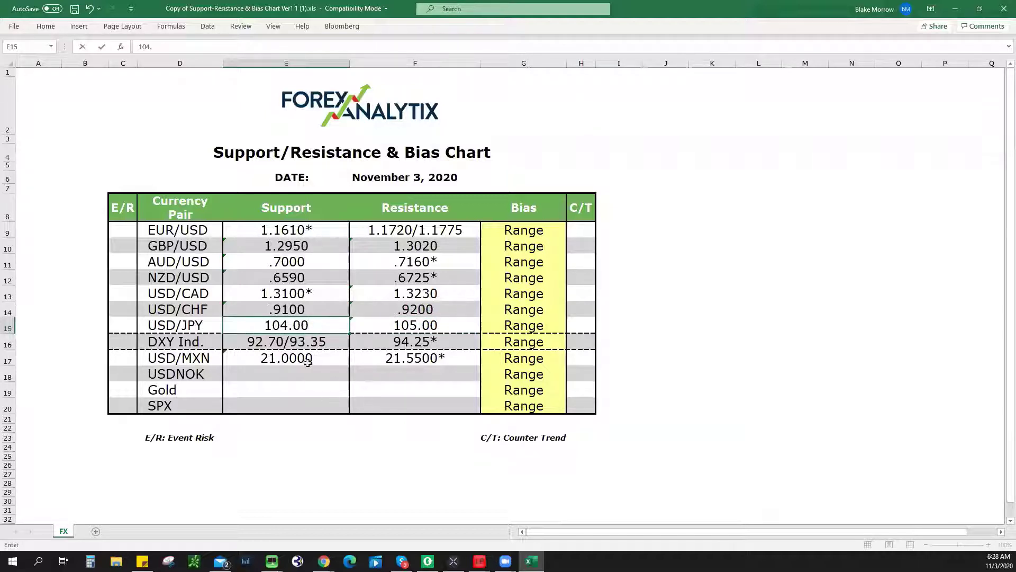
pyautogui.hotkey('alt', 'Tab')
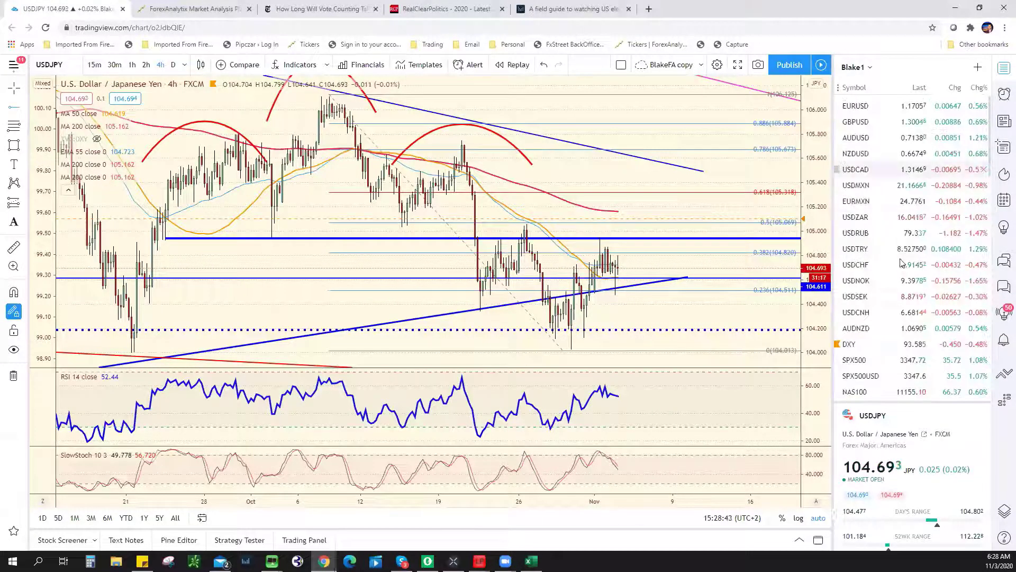
# - Review USDNOK on daily, then zoomed-out hourly candles, and select Excel cell E18
pyautogui.click(855, 280)
pyautogui.click(173, 65)
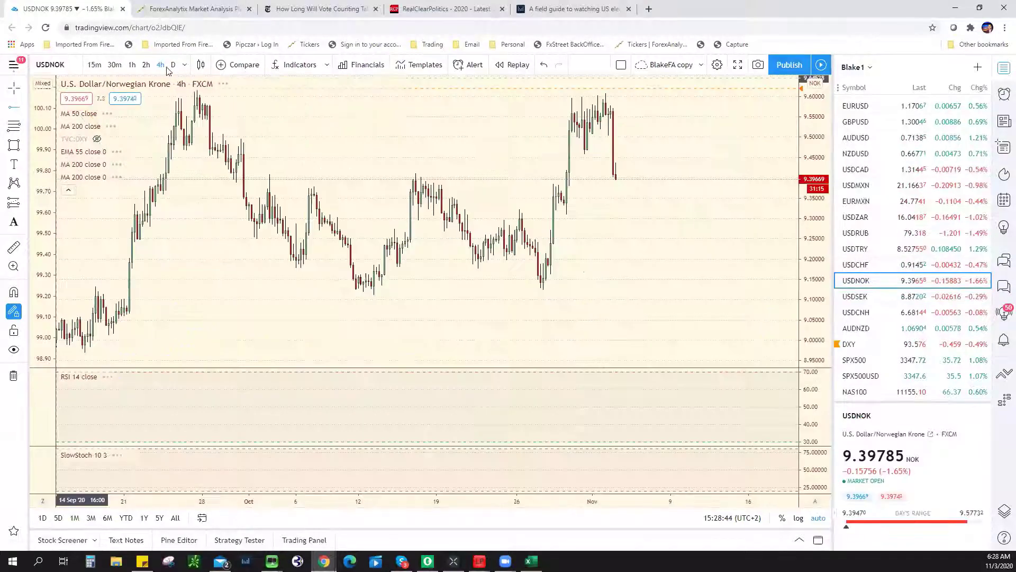
pyautogui.scroll(5, 634, 310)
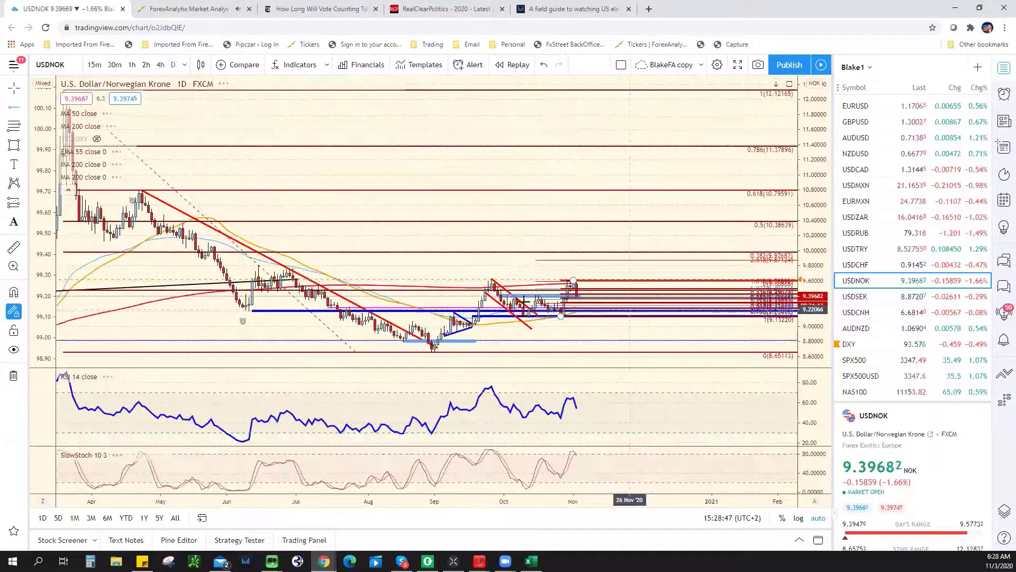
pyautogui.scroll(-2, 446, 208)
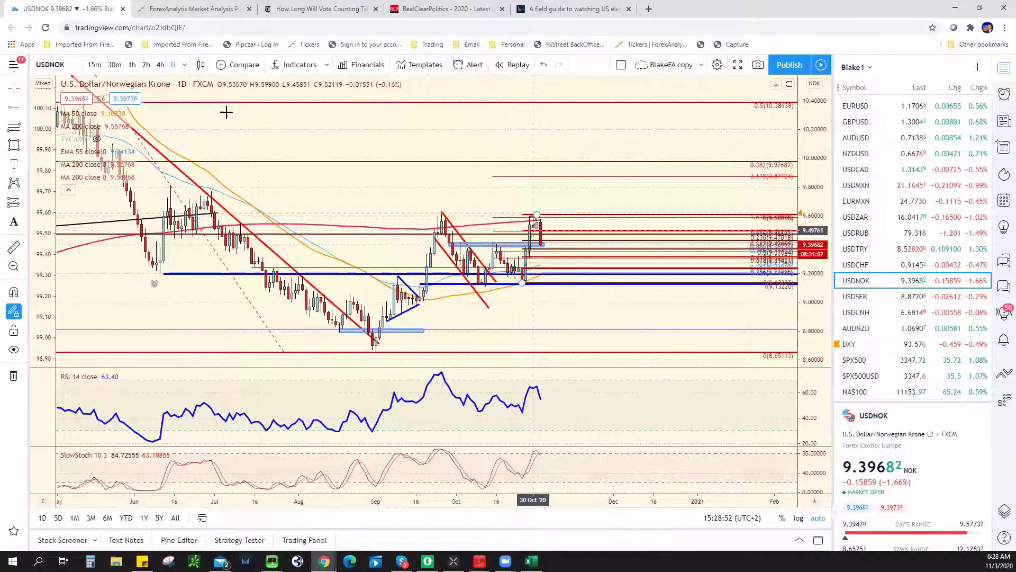
pyautogui.click(132, 65)
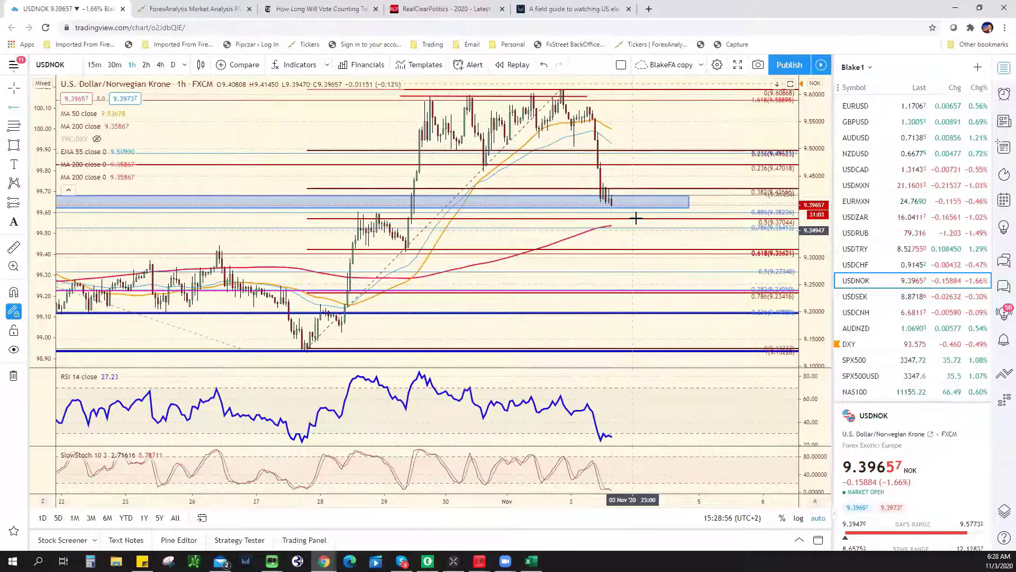
pyautogui.scroll(-1, 636, 218)
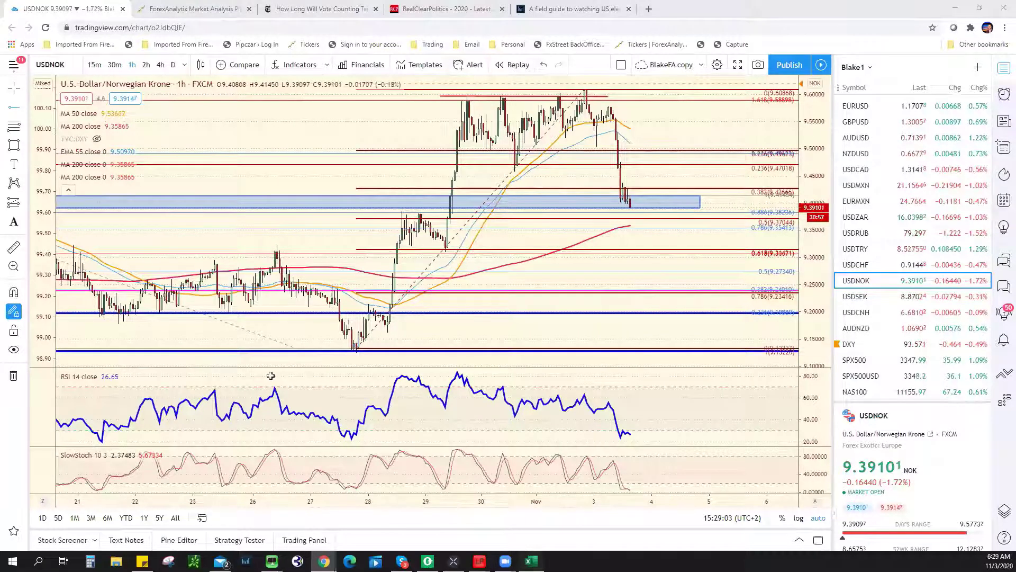
pyautogui.hotkey('alt', 'Tab')
pyautogui.click(295, 375)
# - Enter USDNOK support 9.3100 in E18 and resistance 9.6000** in F18
pyautogui.write('9.3')
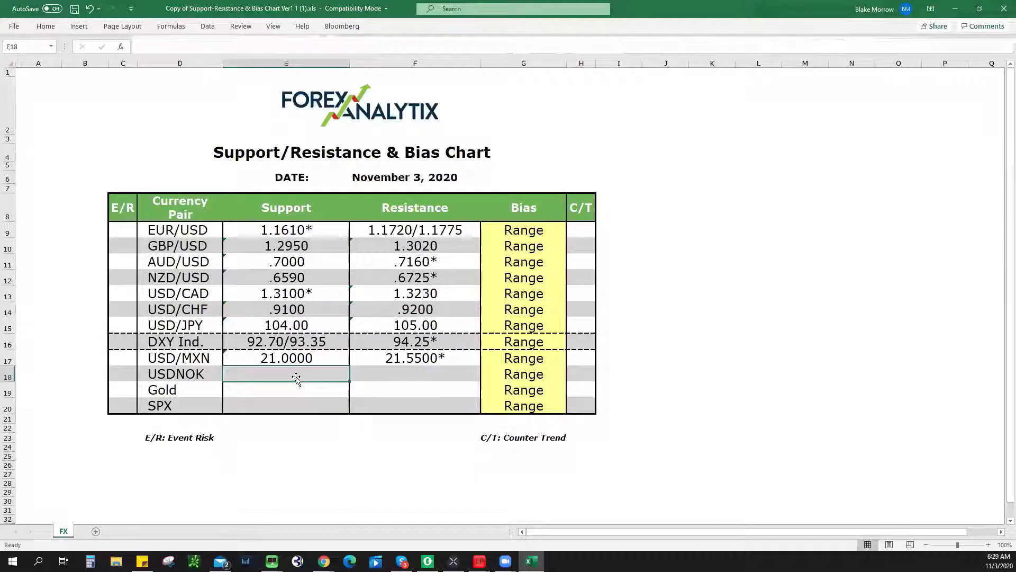
pyautogui.write('100')
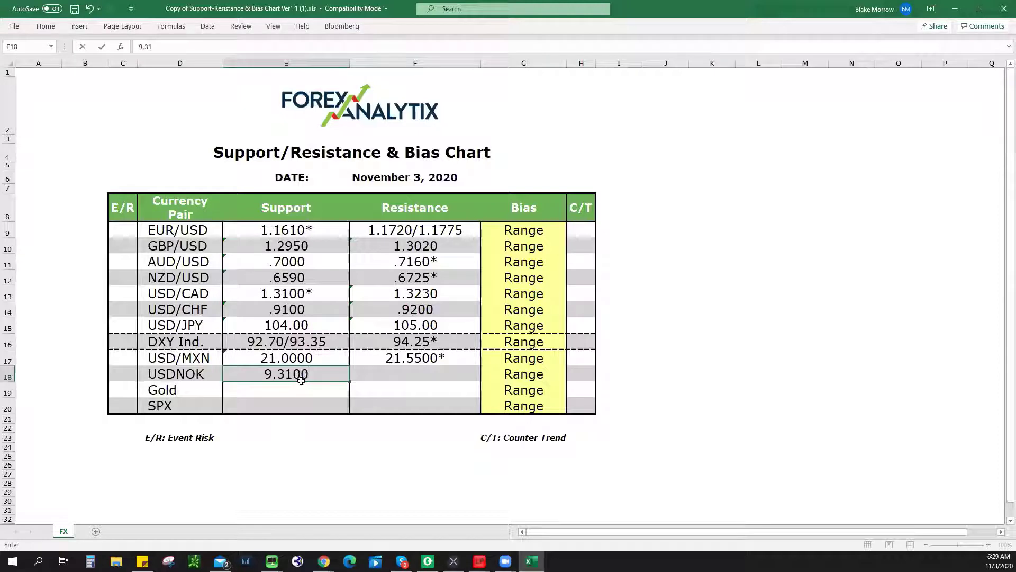
pyautogui.click(431, 370)
pyautogui.write('9.')
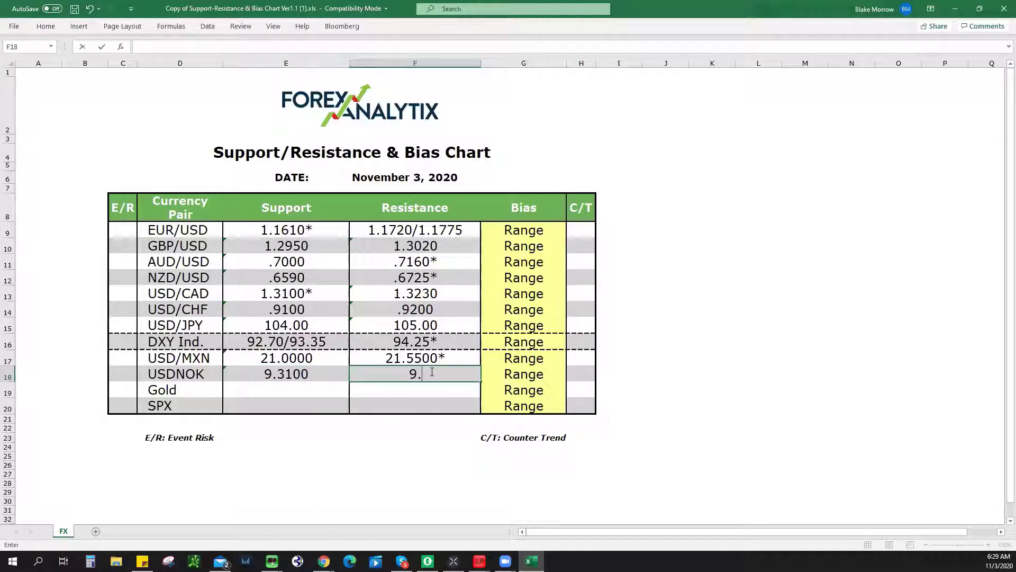
pyautogui.write('6000**')
# - Keep the USDNOK bias at Range after briefly choosing Bullish, then return to the chart
pyautogui.click(508, 376)
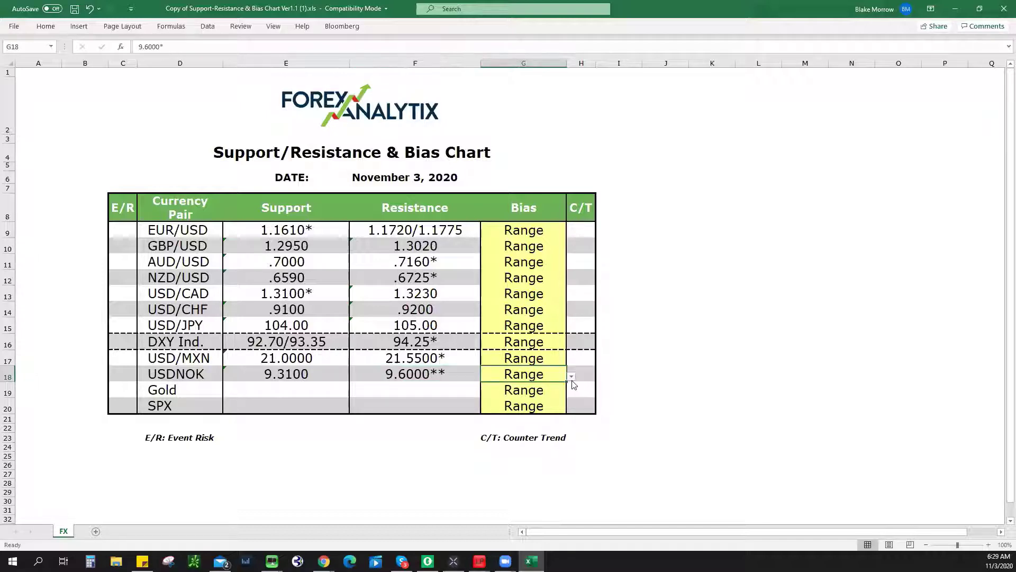
pyautogui.click(572, 376)
pyautogui.click(561, 393)
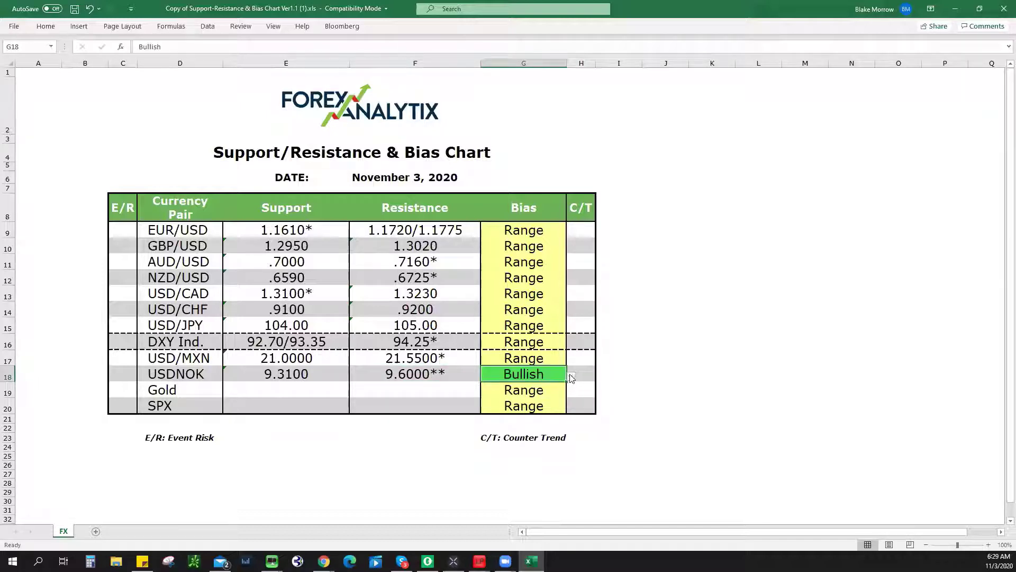
pyautogui.click(571, 376)
pyautogui.click(553, 400)
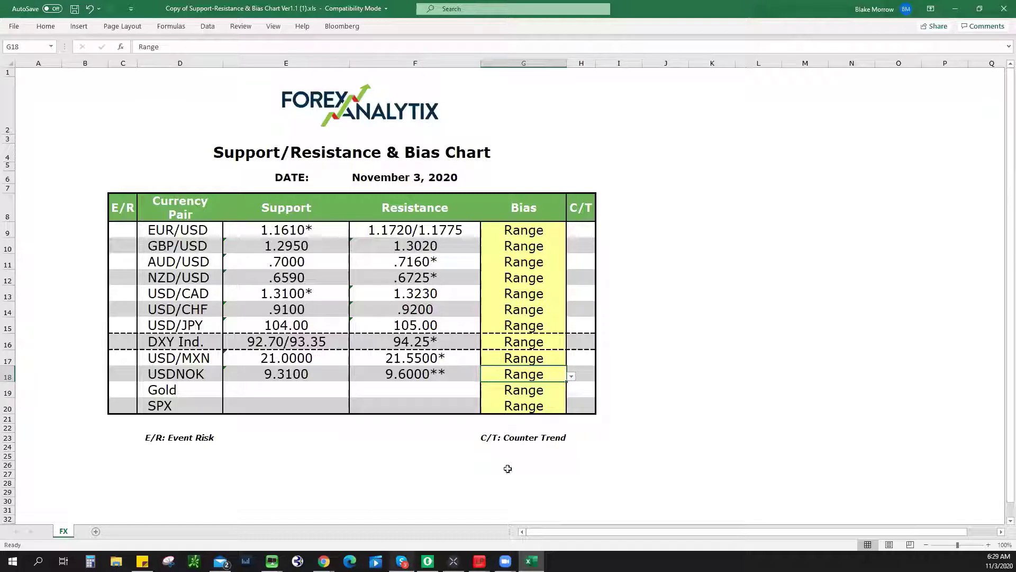
pyautogui.hotkey('alt', 'Tab')
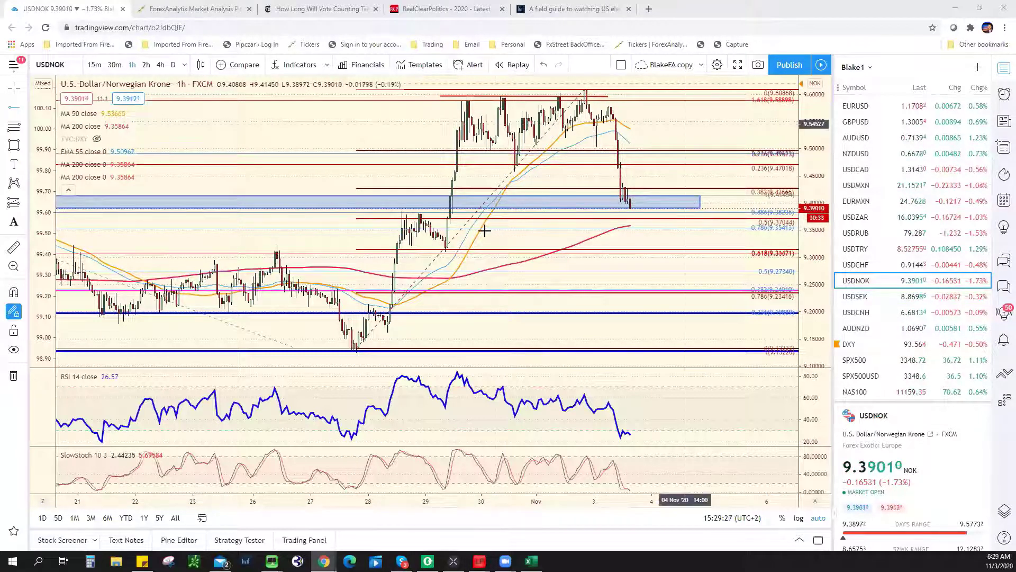
# - Load gold XAUUSD from the watchlist and zoom out across its hourly chart
pyautogui.scroll(-5, 900, 318)
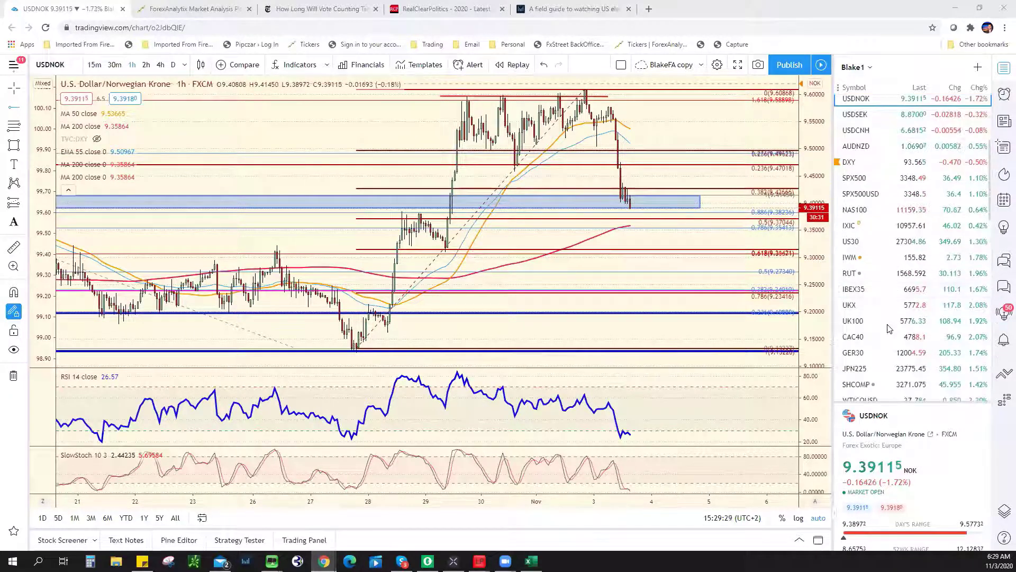
pyautogui.scroll(-3, 884, 348)
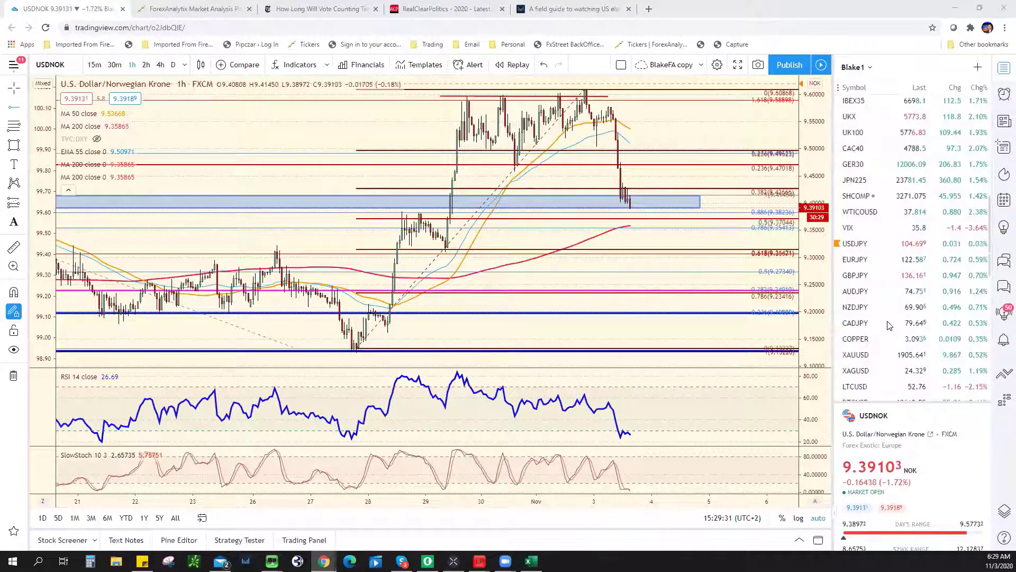
pyautogui.scroll(-1, 889, 347)
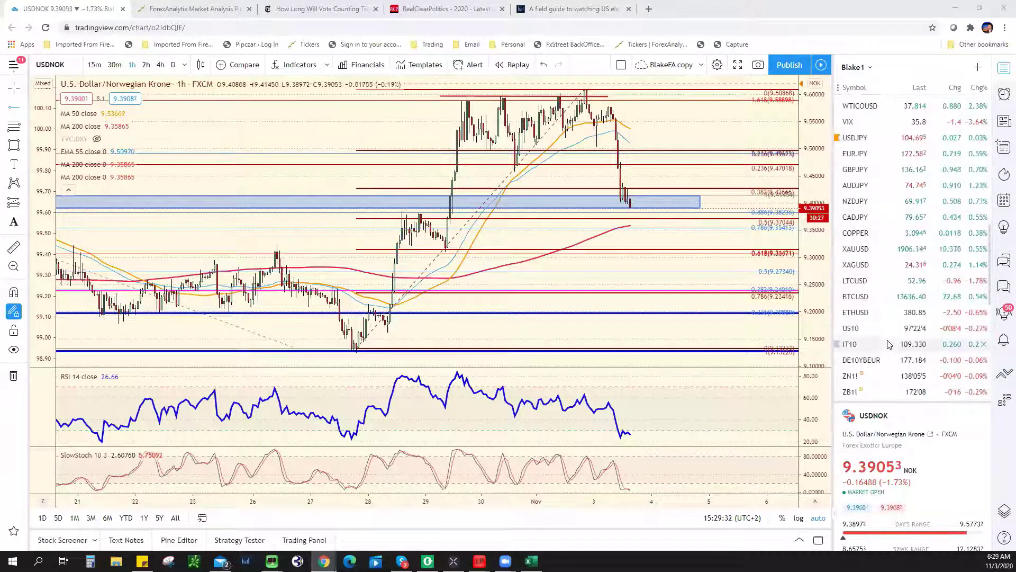
pyautogui.click(900, 263)
pyautogui.click(899, 249)
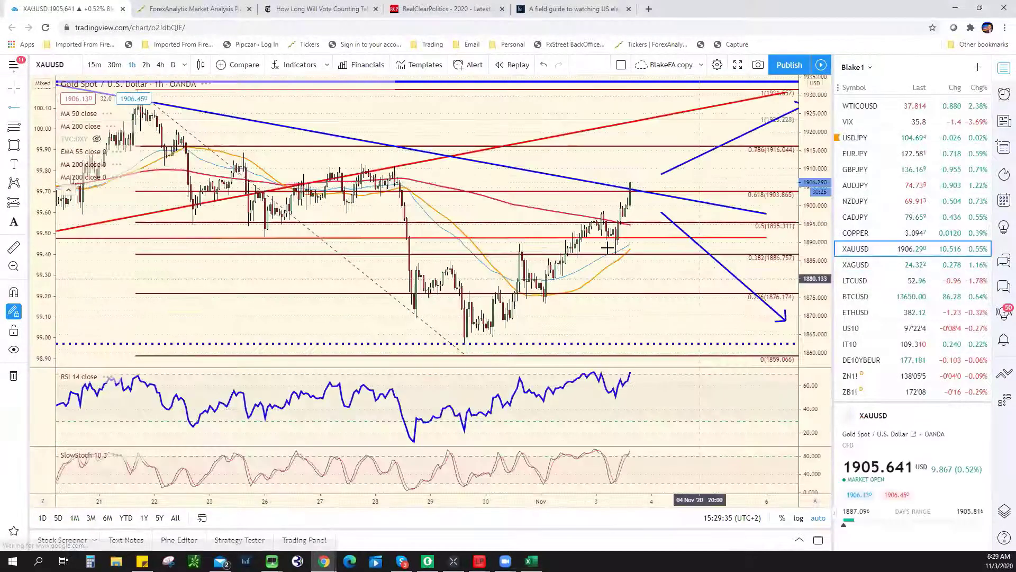
pyautogui.scroll(-2, 575, 212)
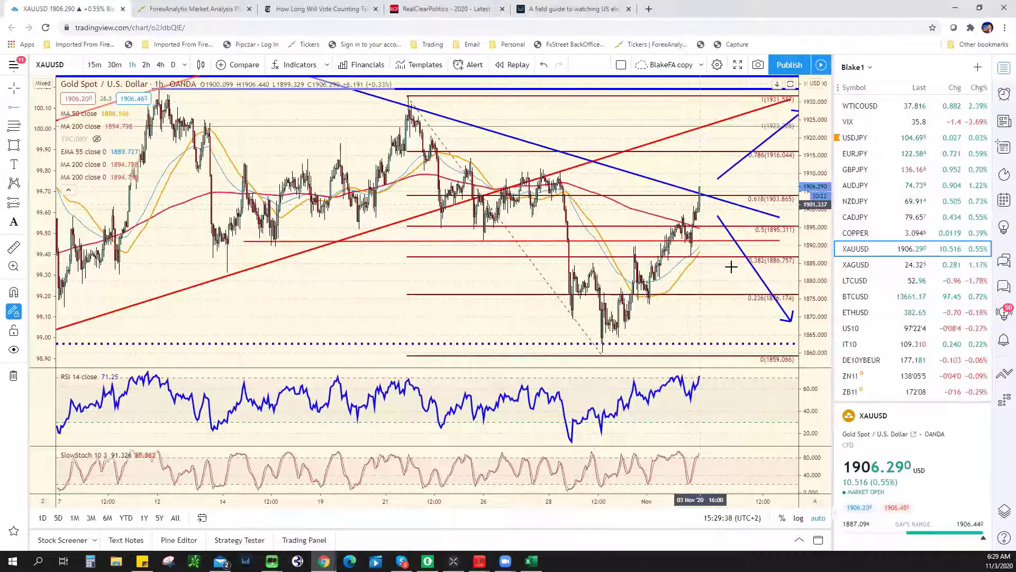
pyautogui.scroll(-2, 820, 196)
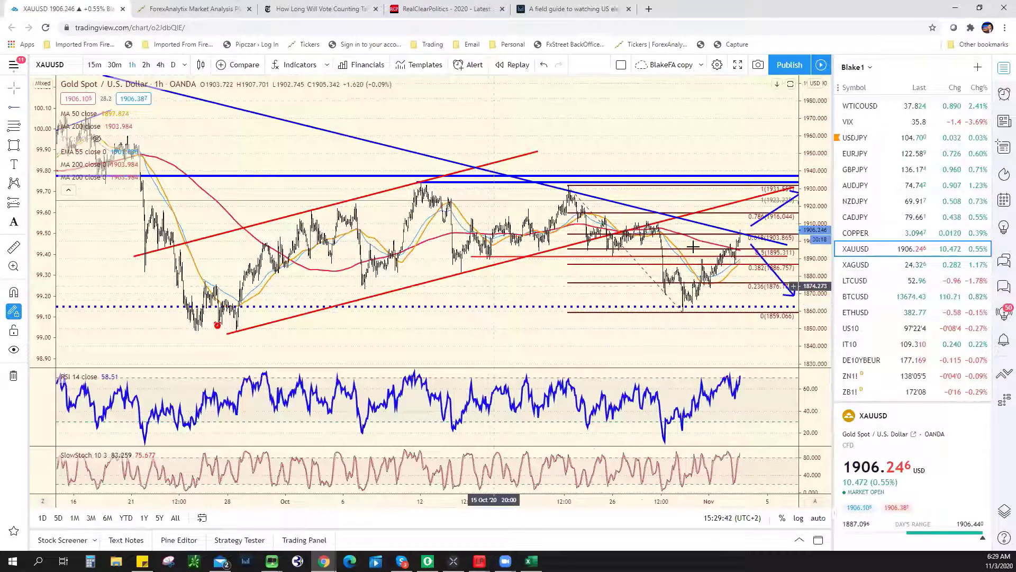
pyautogui.hscroll(2, 693, 249)
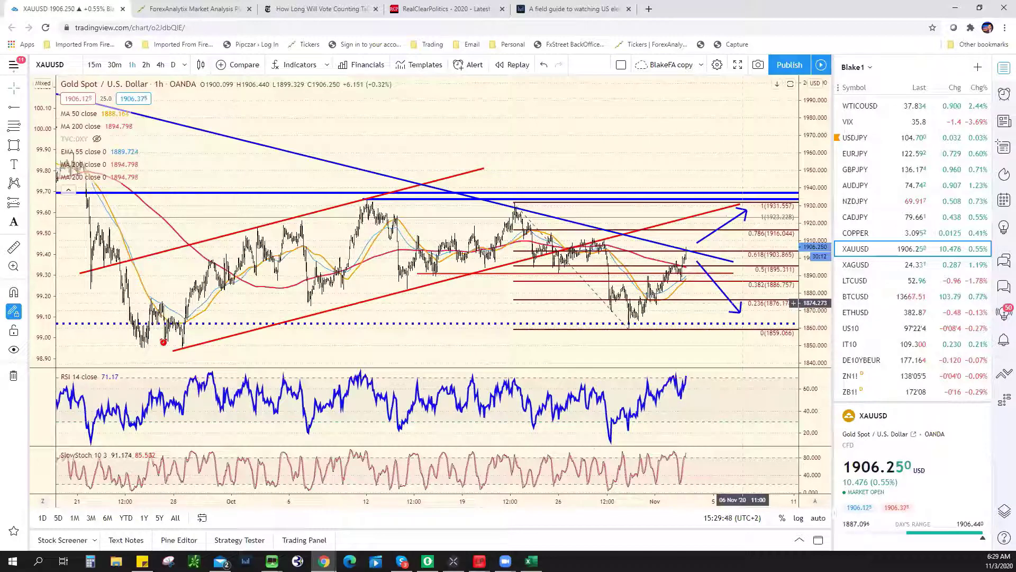
pyautogui.hotkey('alt', 'Tab')
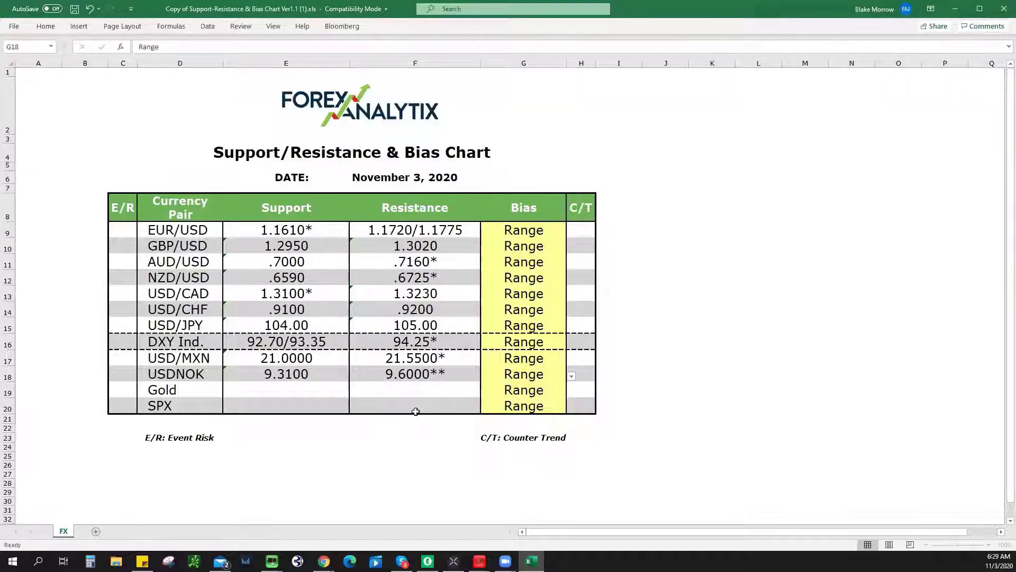
# - Enter 1930 as Gold's resistance in cell F19
pyautogui.click(431, 395)
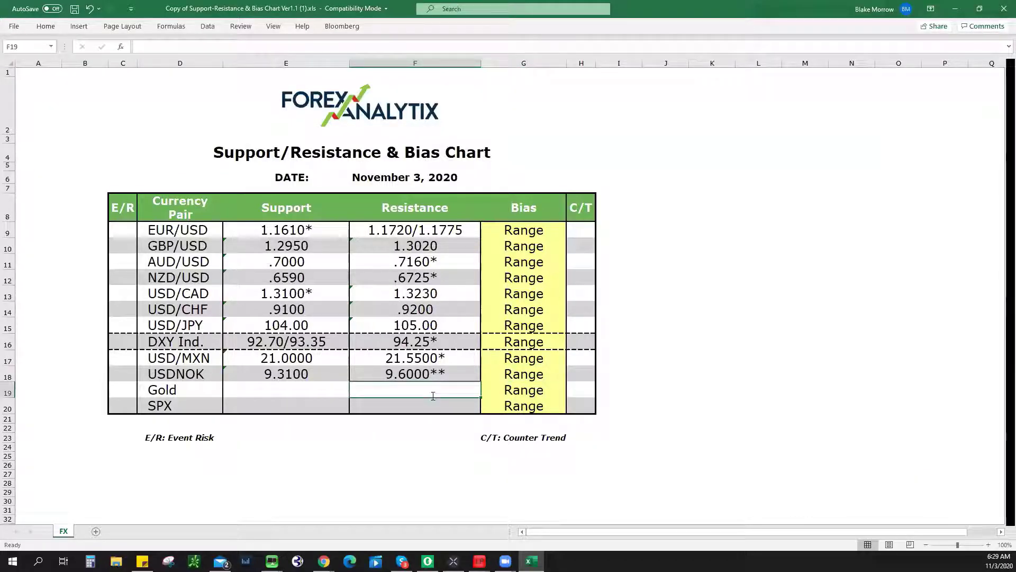
pyautogui.write('1930')
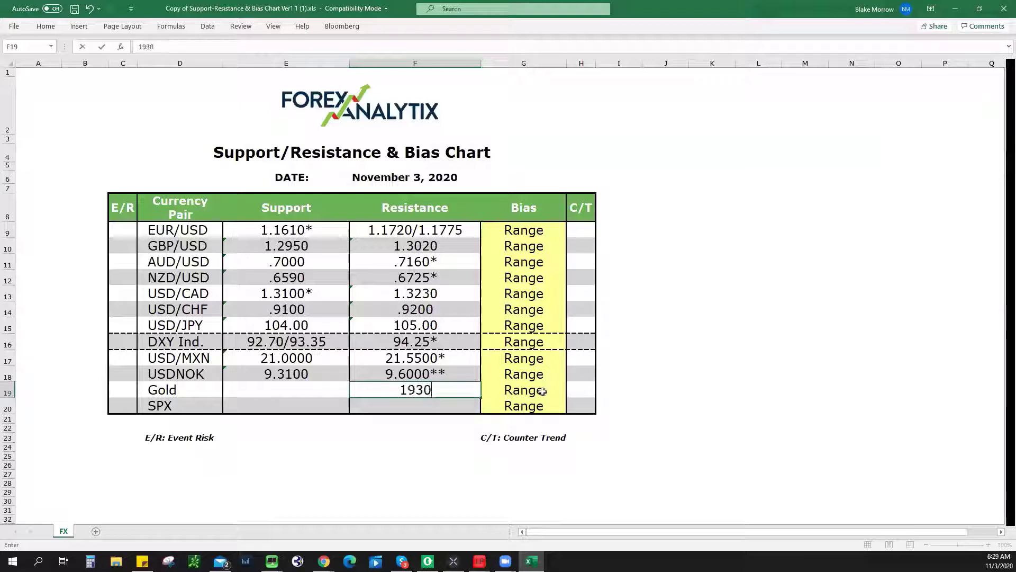
pyautogui.click(542, 391)
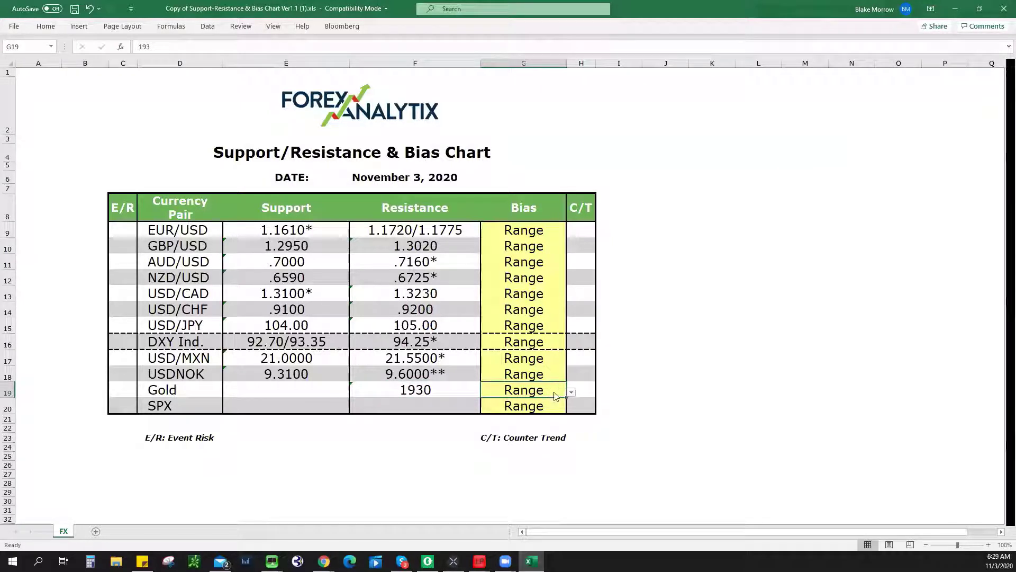
# - Rescale the gold chart's price axis and review it on 15-minute candles
pyautogui.hotkey('alt', 'Tab')
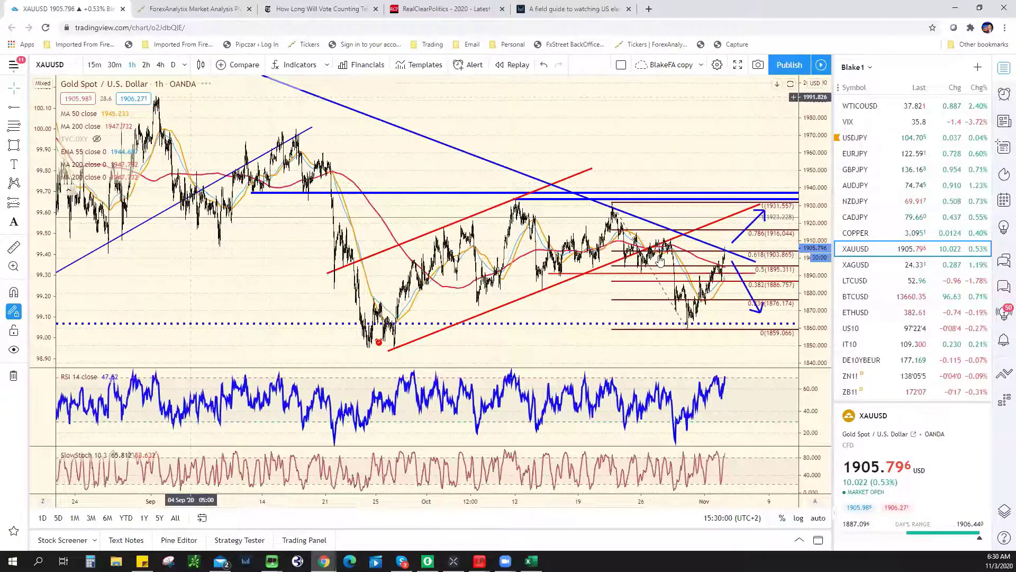
pyautogui.scroll(-3, 767, 217)
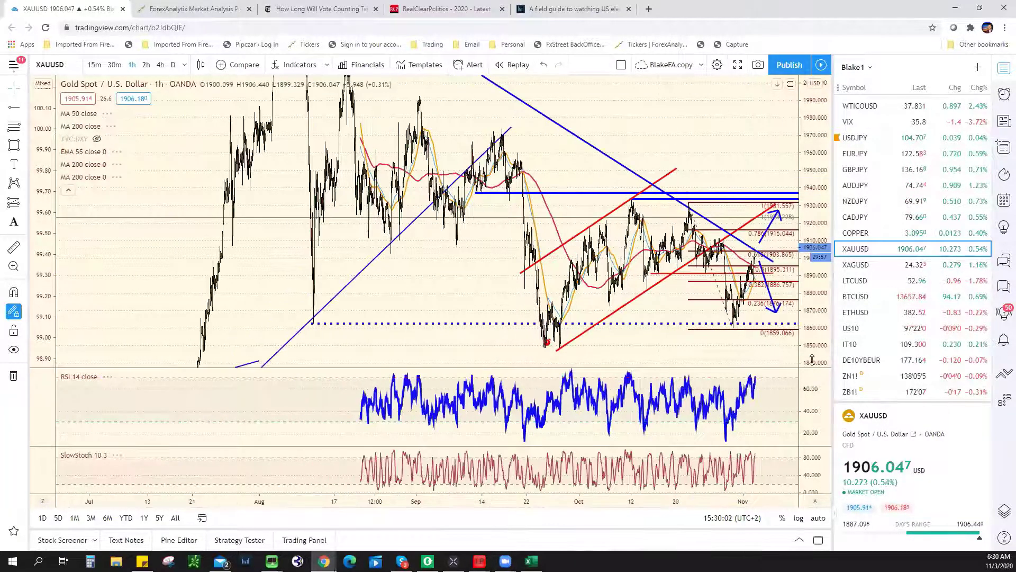
pyautogui.moveTo(812, 359); pyautogui.dragTo(812, 345)
pyautogui.doubleClick(812, 345)
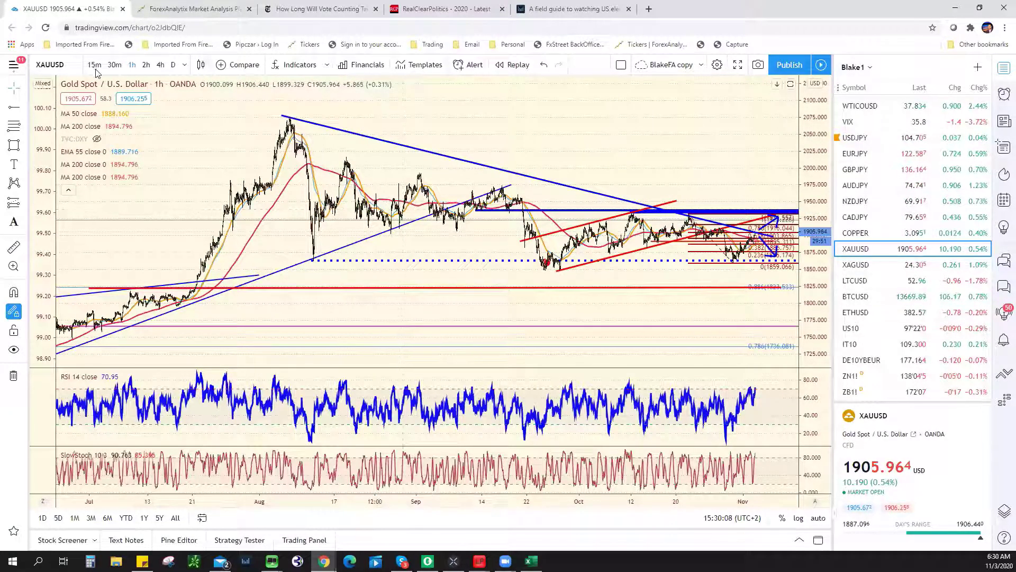
pyautogui.write('15')
pyautogui.press('Return')
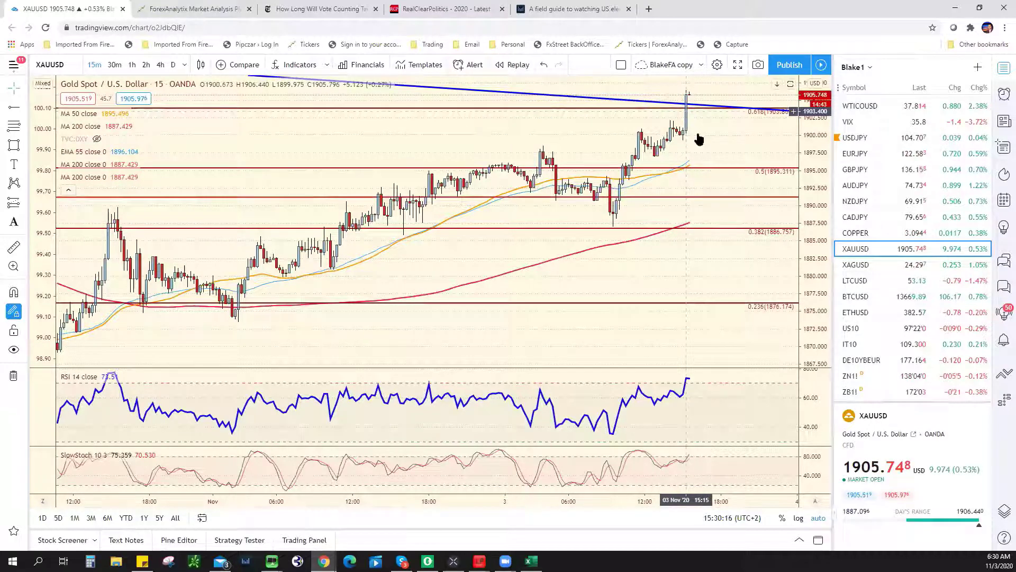
pyautogui.scroll(-3, 730, 118)
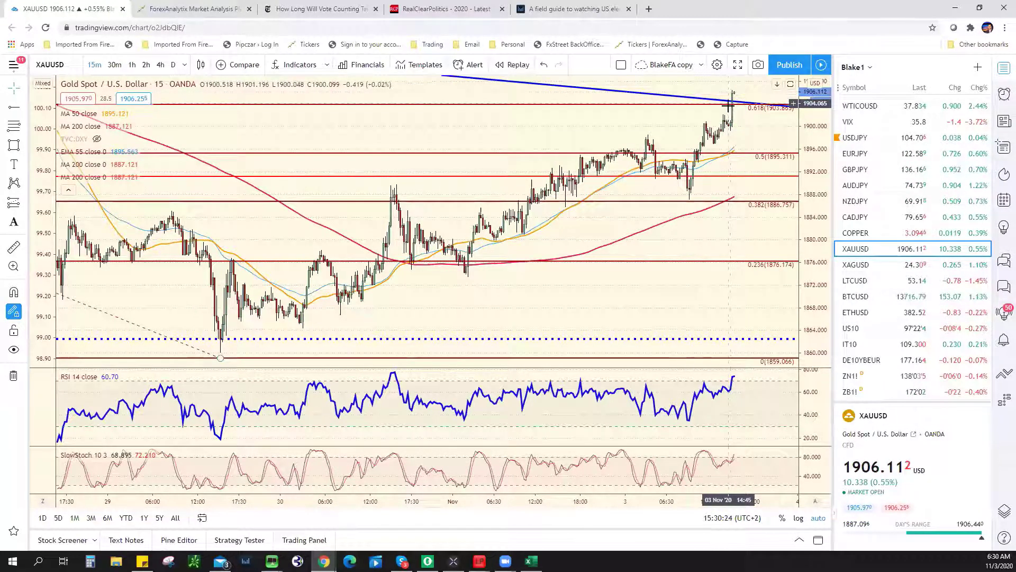
pyautogui.scroll(-1, 708, 207)
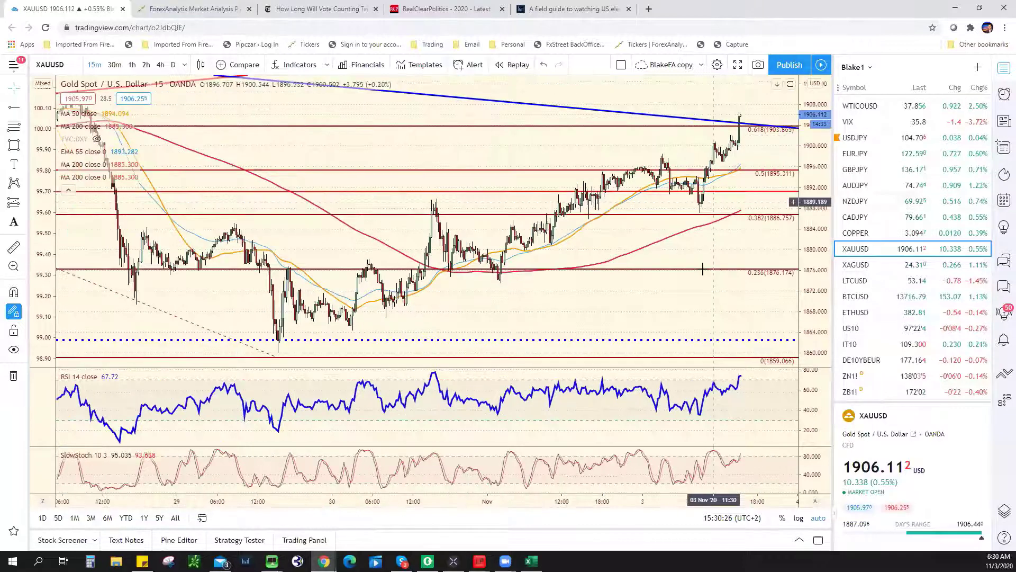
pyautogui.scroll(-1, 702, 266)
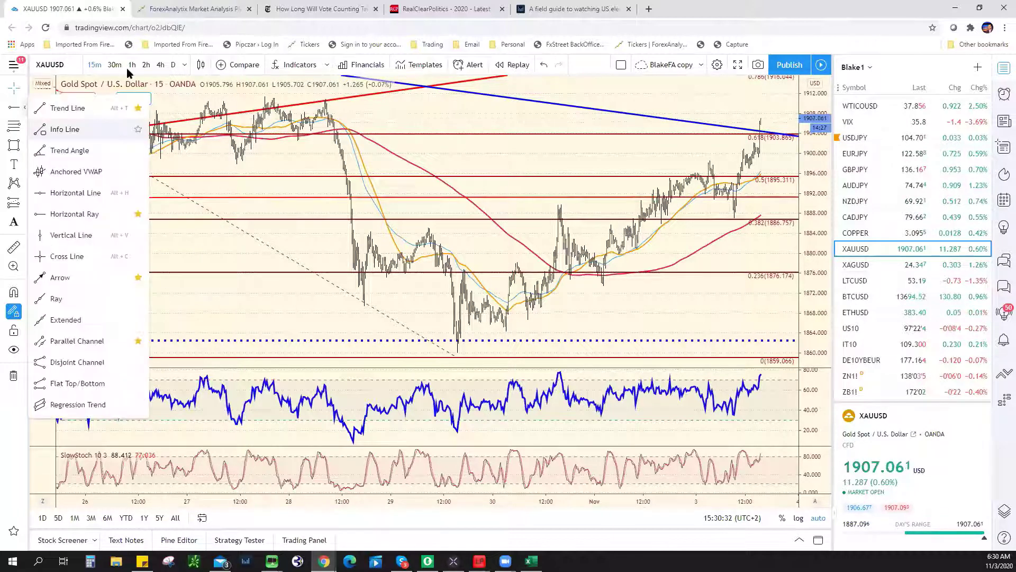
# - On hourly candles, draw a rising trend line from the 29 Oct low and a level near 1887.757
pyautogui.click(93, 108)
pyautogui.write('60')
pyautogui.press('Return')
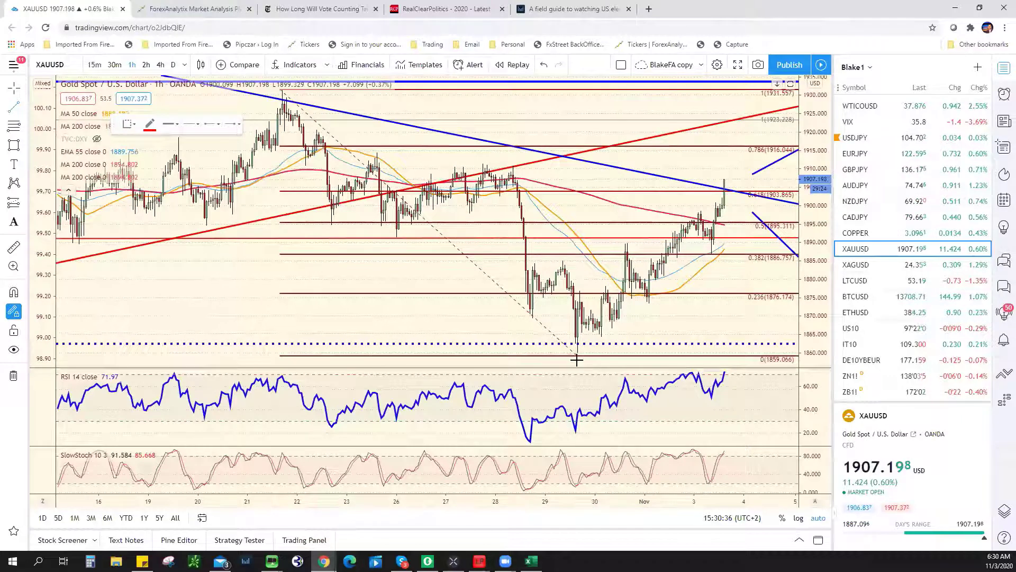
pyautogui.moveTo(578, 359); pyautogui.dragTo(752, 238)
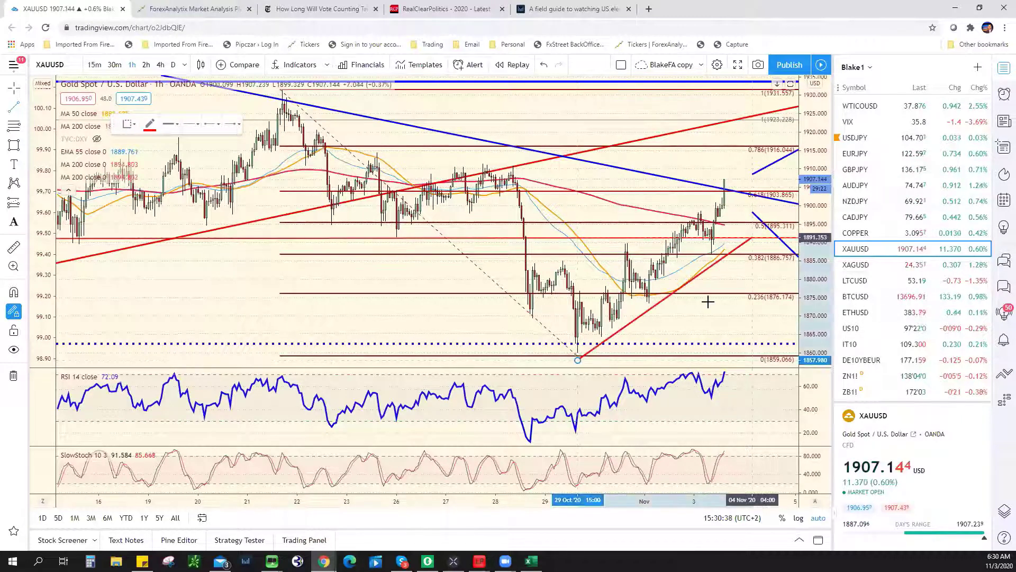
pyautogui.click(716, 260)
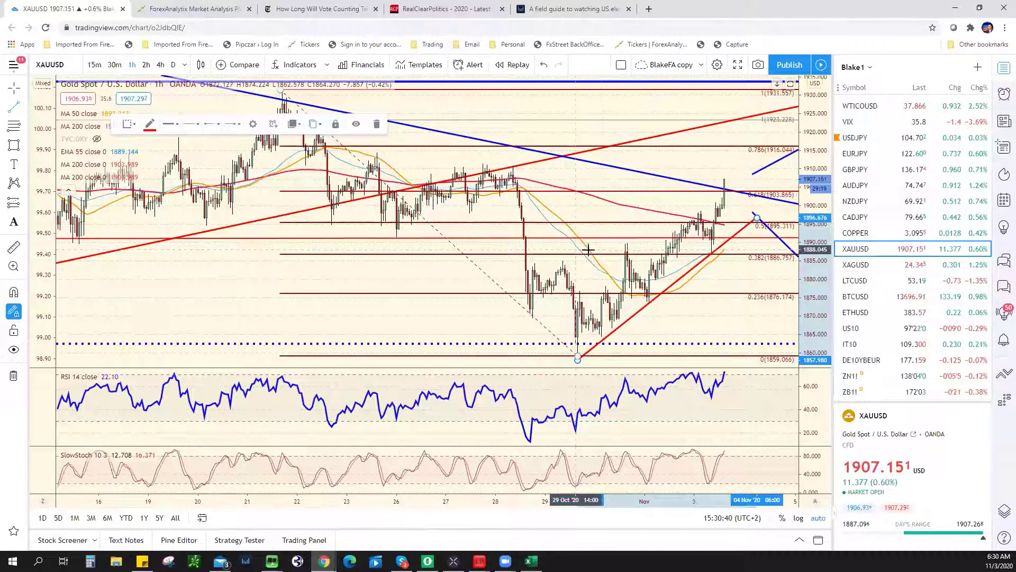
pyautogui.click(752, 253)
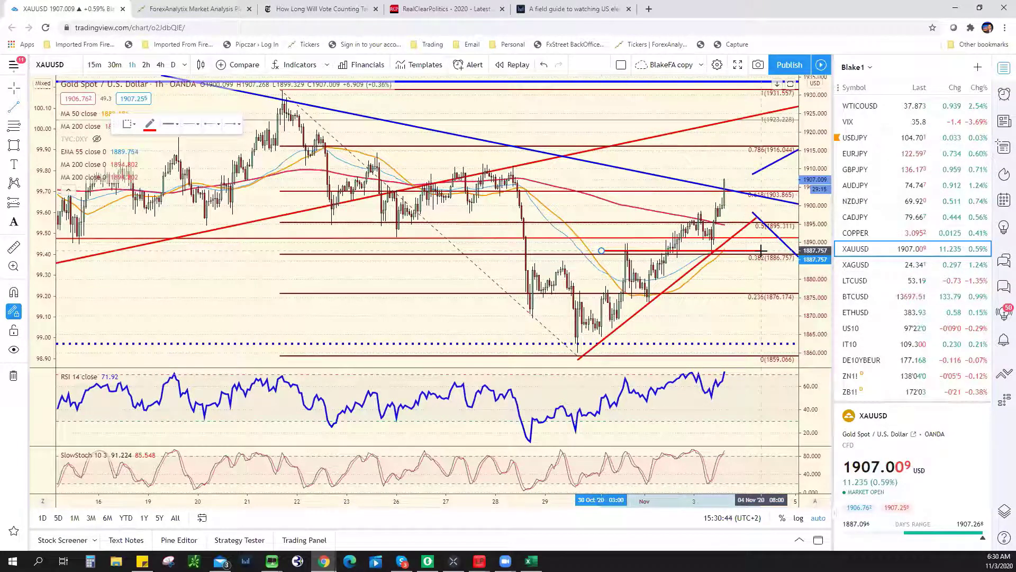
pyautogui.click(761, 251)
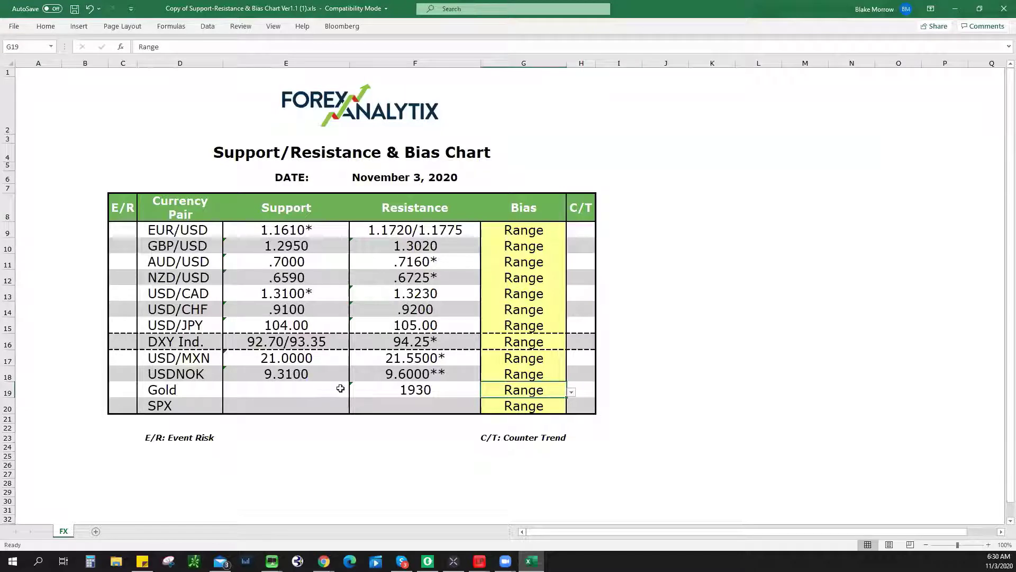
# - Enter 1885 as Gold's support in cell E19, then return to the TradingView chart
pyautogui.click(341, 388)
pyautogui.write('1885')
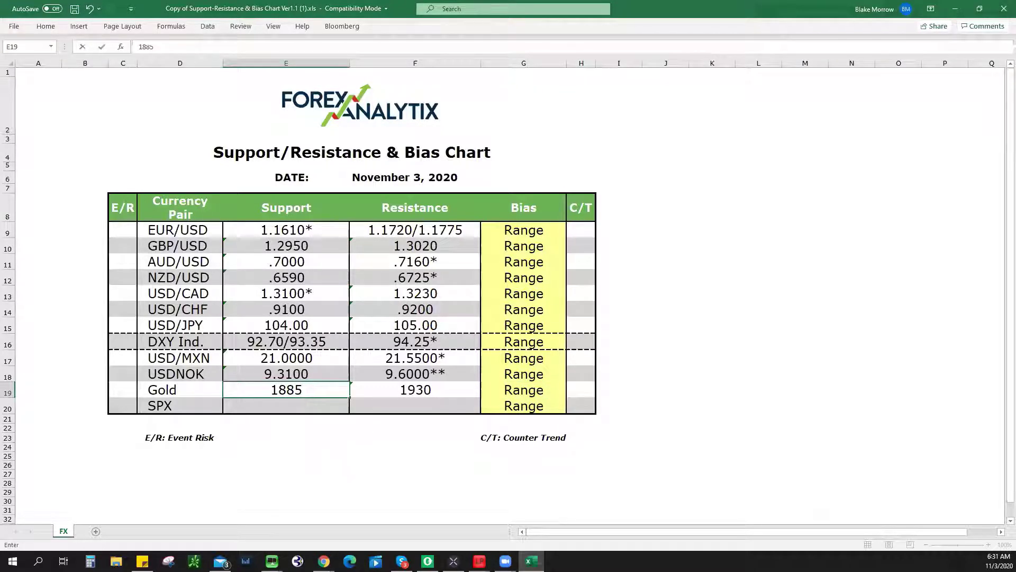
pyautogui.hotkey('alt', 'Tab')
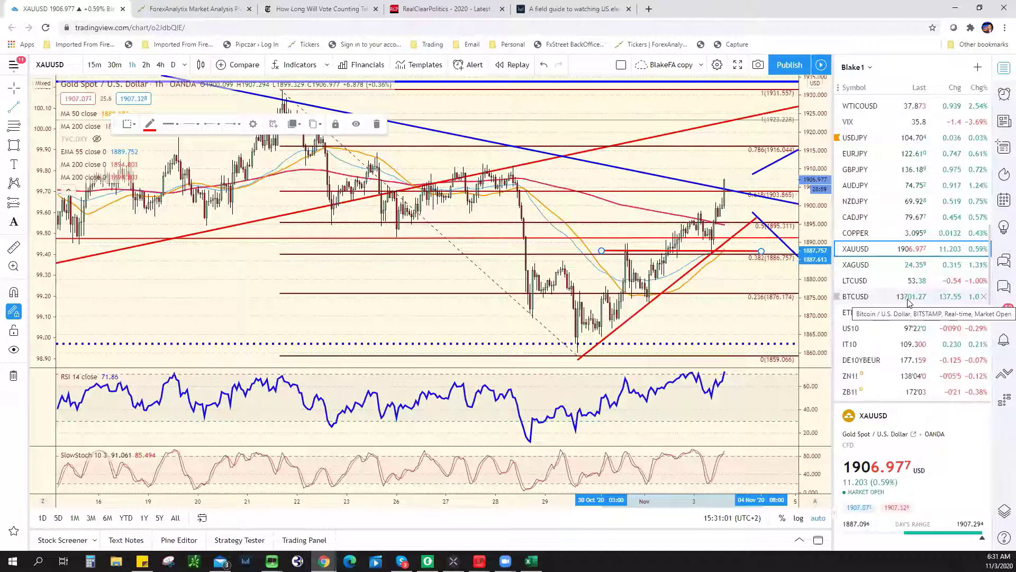
# - Switch the chart to SPX500USD from the watchlist, then bring Excel back
pyautogui.scroll(-10, 907, 265)
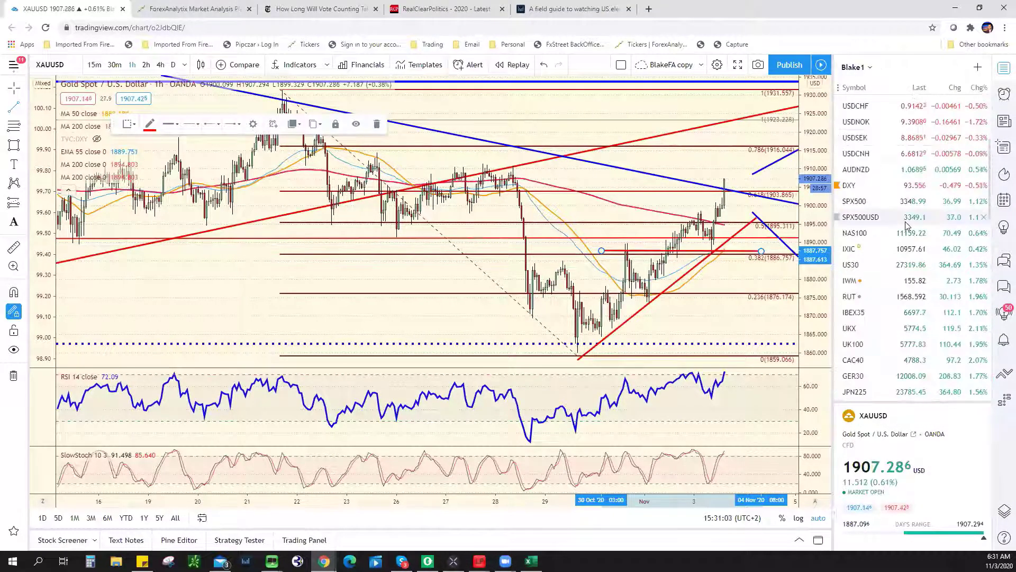
pyautogui.click(906, 223)
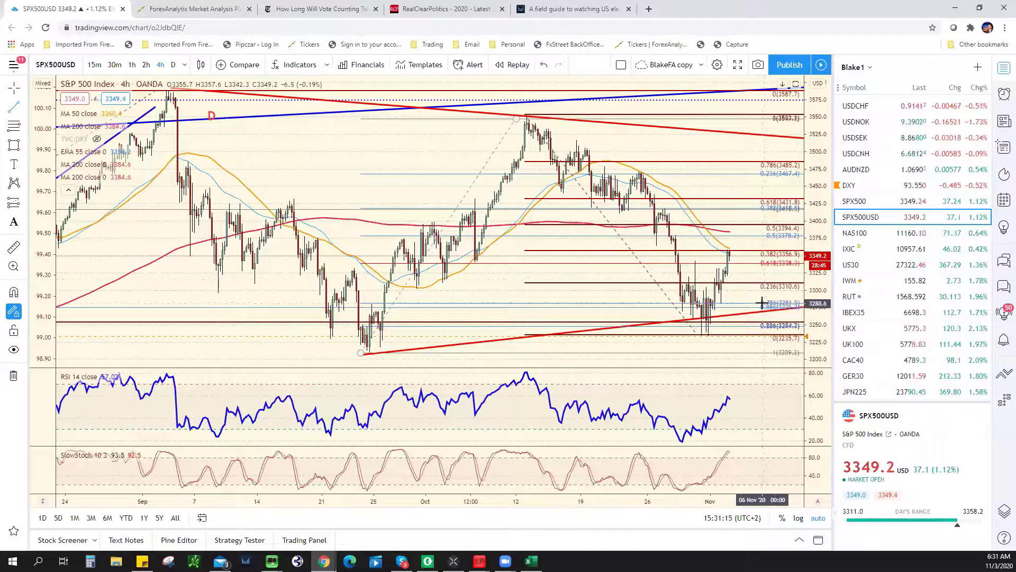
pyautogui.hotkey('alt', 'Tab')
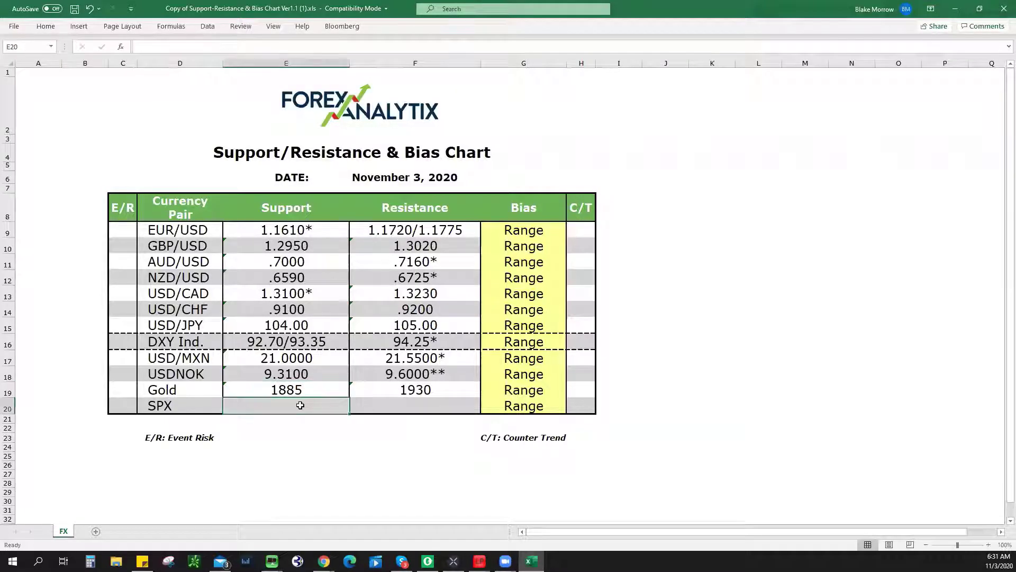
# - Enter 3280 as the SPX support in cell E20 and return to TradingView
pyautogui.write('3280')
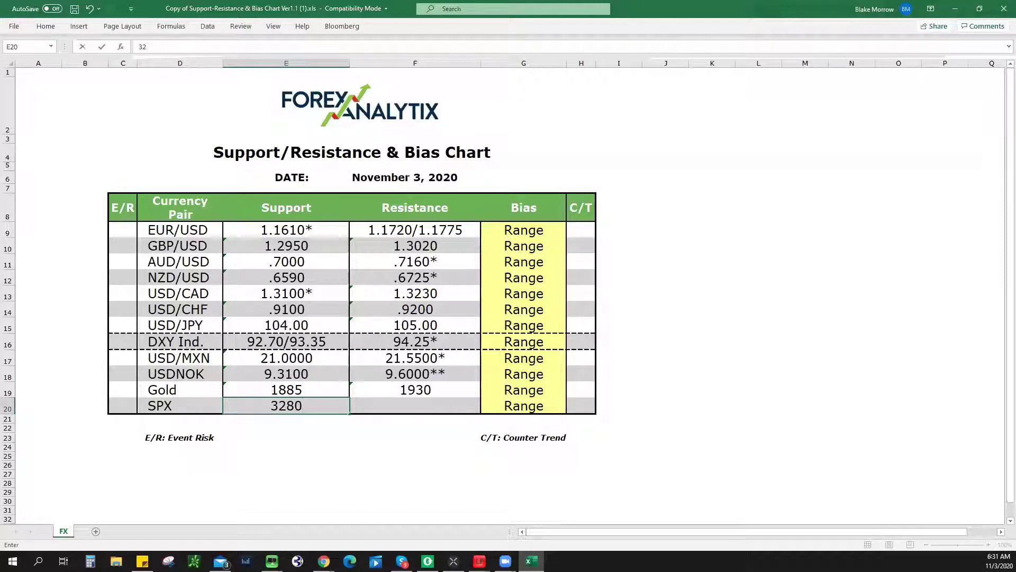
pyautogui.press('Return')
pyautogui.hotkey('alt', 'Tab')
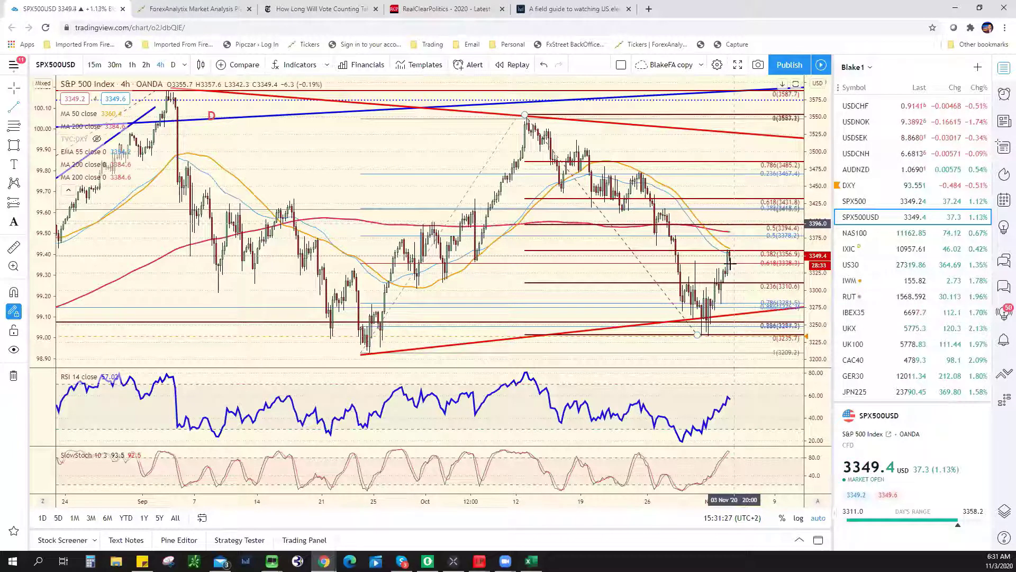
# - Draw a rectangle zone around the 0.5 Fibonacci level (about 3394) on SPX500USD
pyautogui.scroll(4, 730, 263)
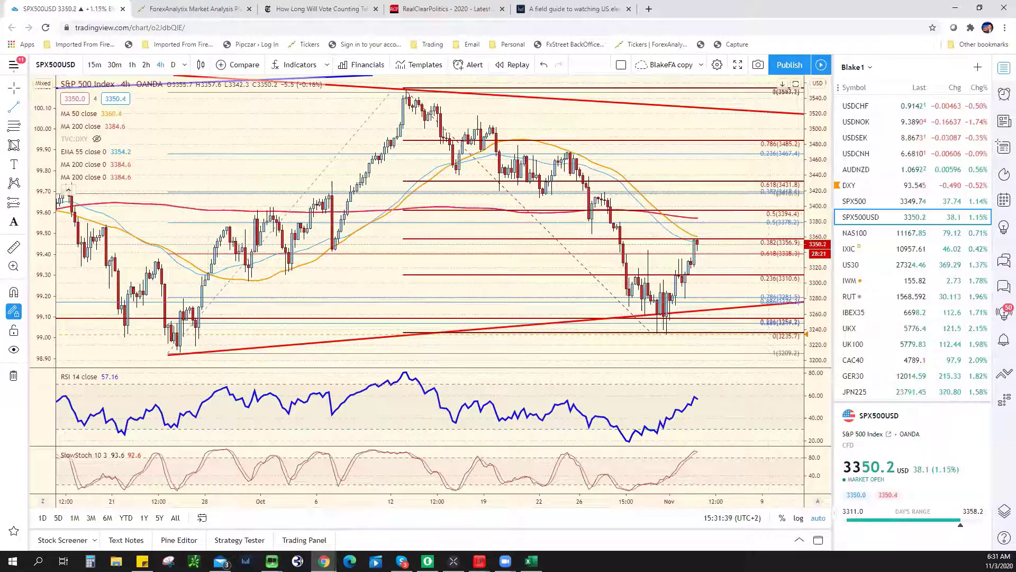
pyautogui.hotkey('alt', 'shift', 'r')
pyautogui.moveTo(755, 202); pyautogui.dragTo(803, 223)
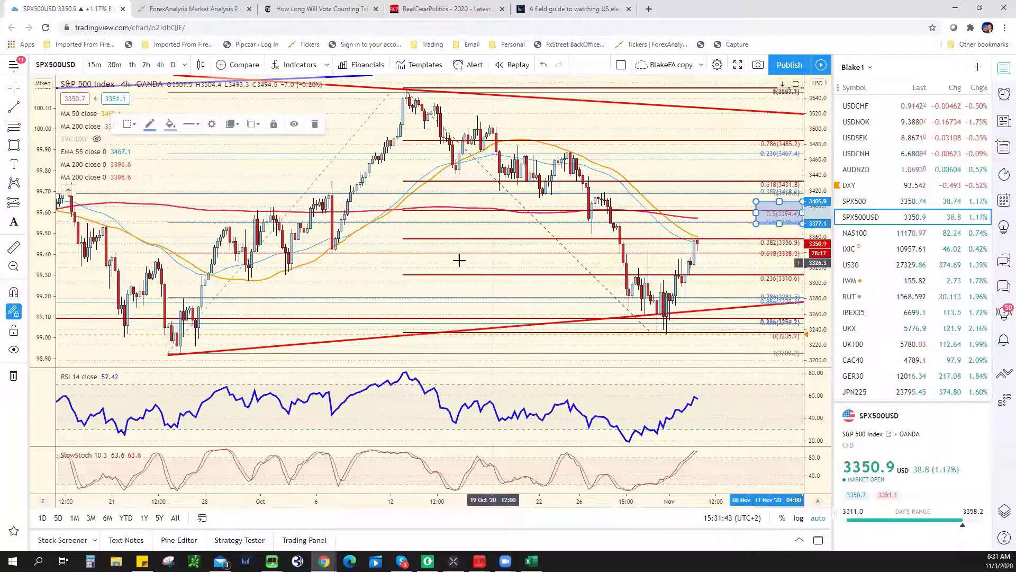
pyautogui.click(427, 227)
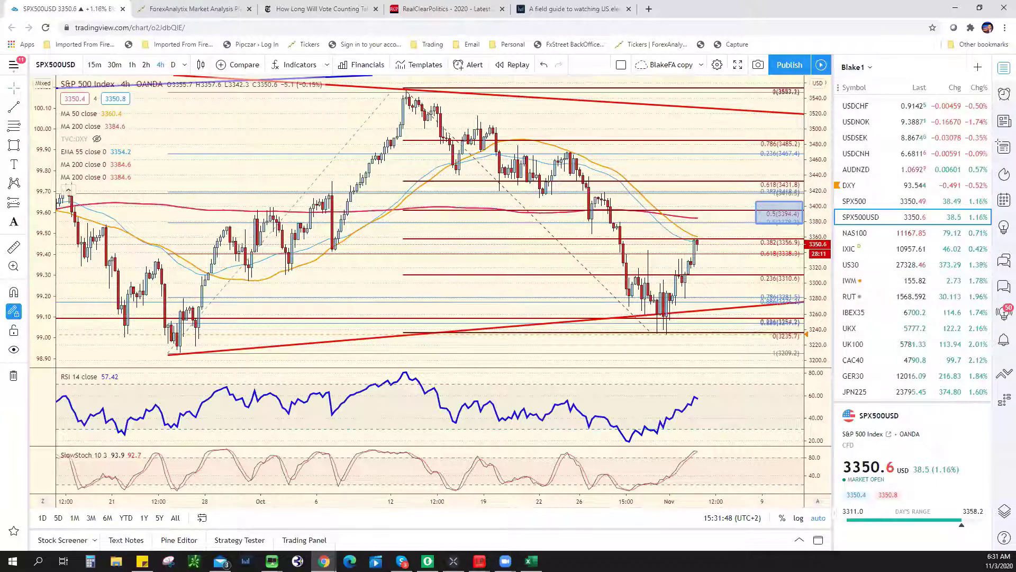
pyautogui.hotkey('alt', 'Tab')
# - Enter 3400 as the SPX resistance in cell F20, then return to the chart
pyautogui.click(437, 409)
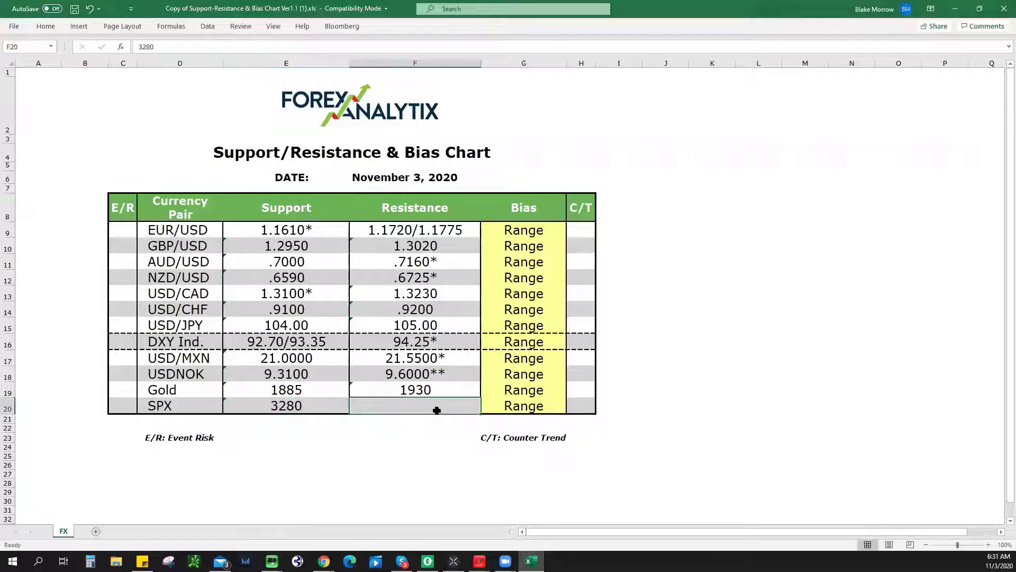
pyautogui.write('33')
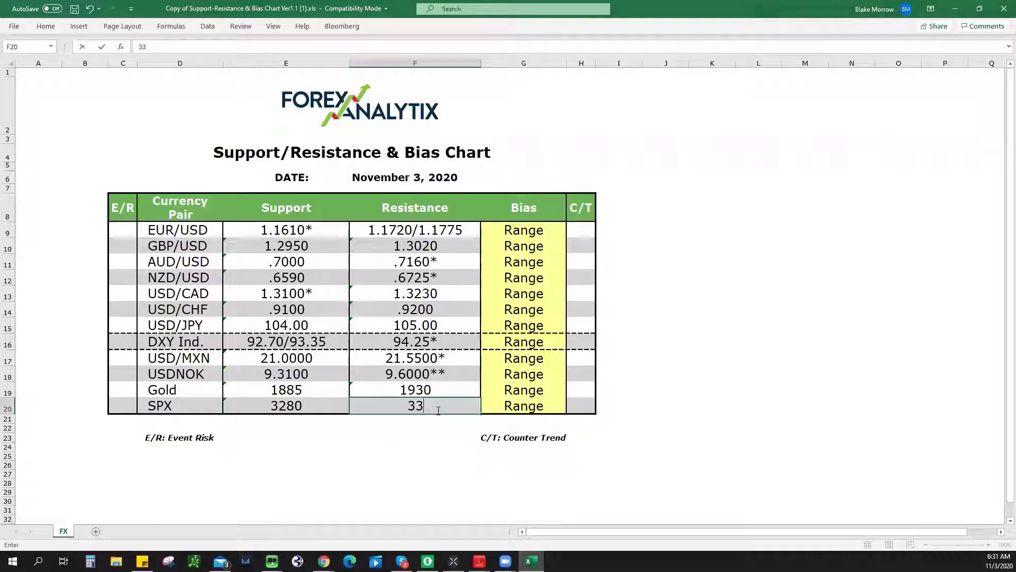
pyautogui.write('00')
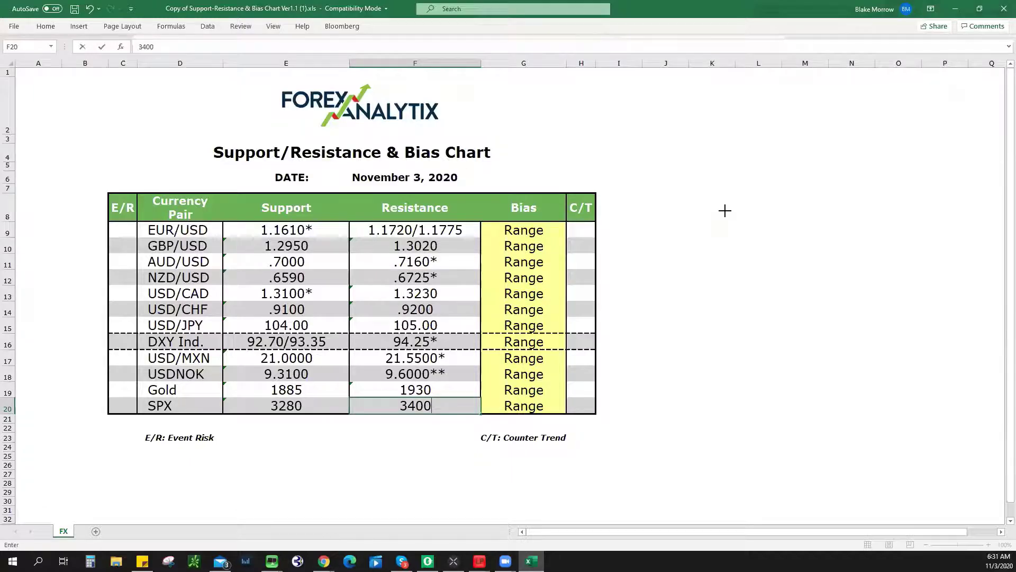
pyautogui.hotkey('alt', 'Tab')
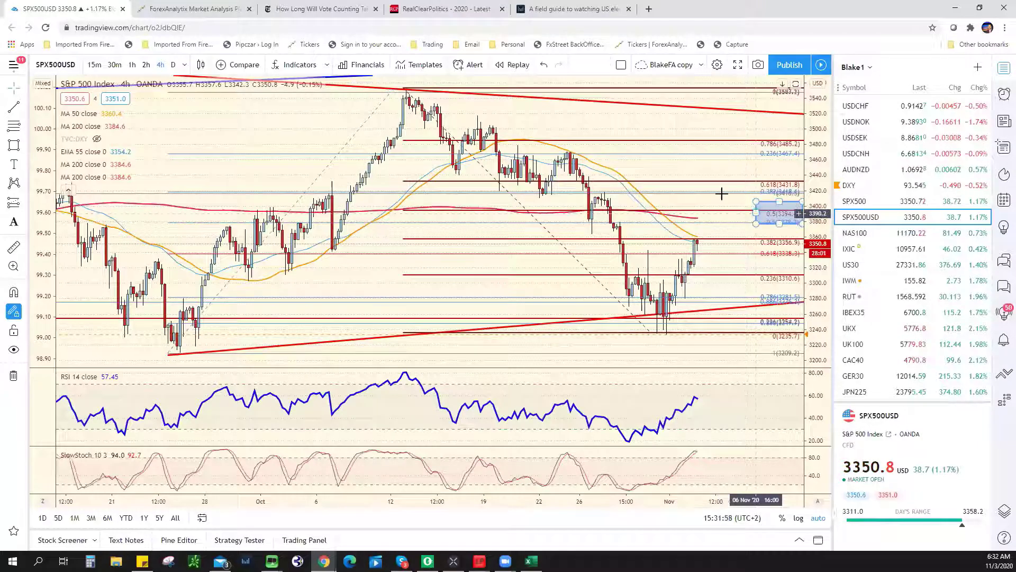
# - Draw an upward arrow projecting SPX500USD toward about 3478
pyautogui.click(714, 256)
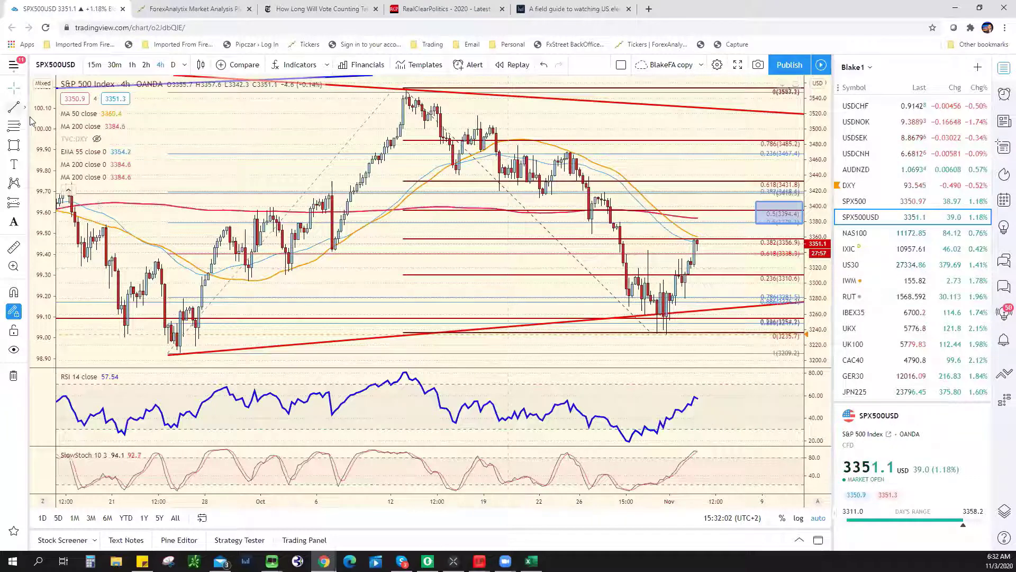
pyautogui.click(24, 108)
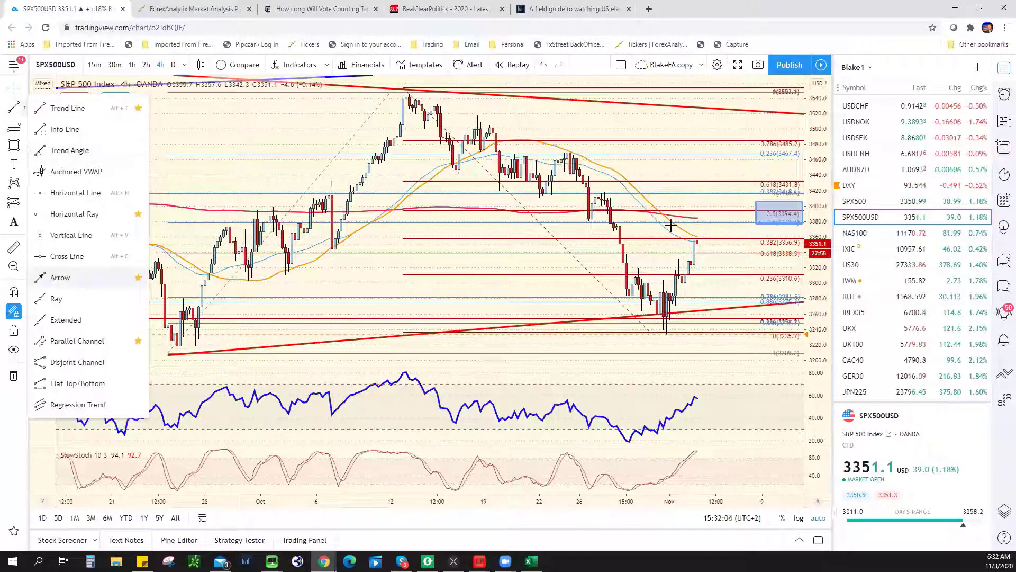
pyautogui.click(754, 146)
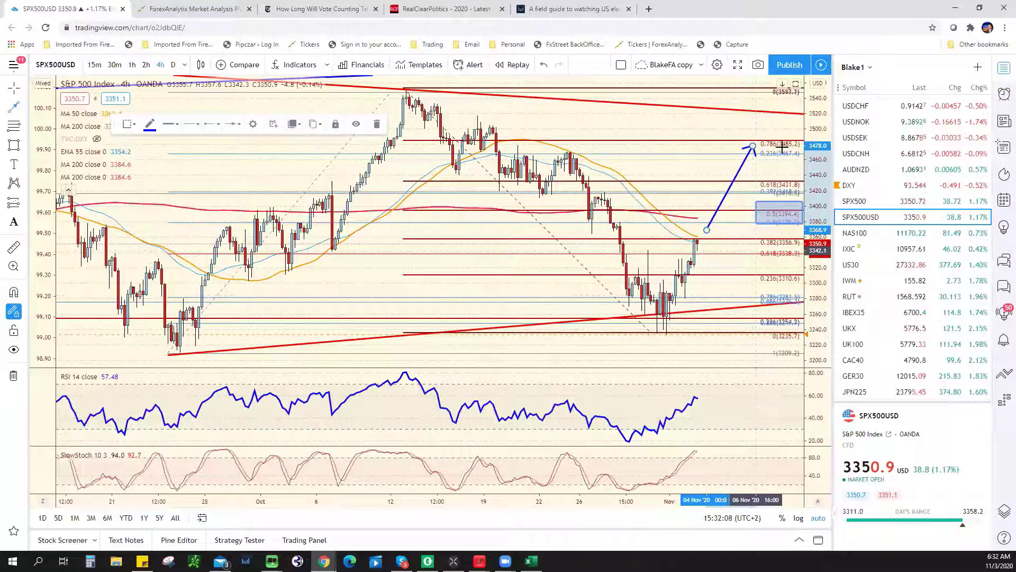
# - Zoom out and move the upper red trend line's right end to near 3519
pyautogui.scroll(-2, 596, 180)
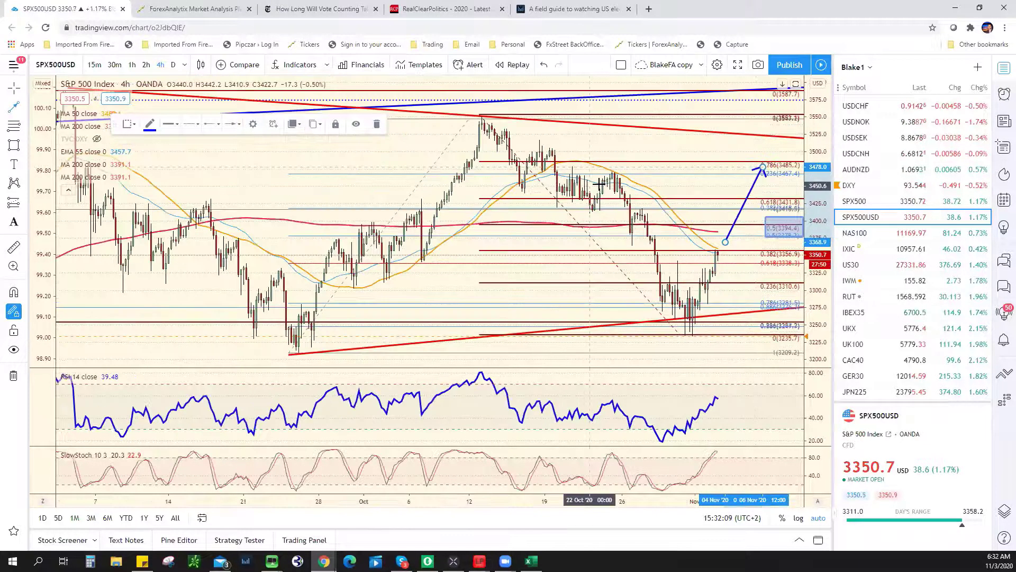
pyautogui.scroll(-2, 600, 184)
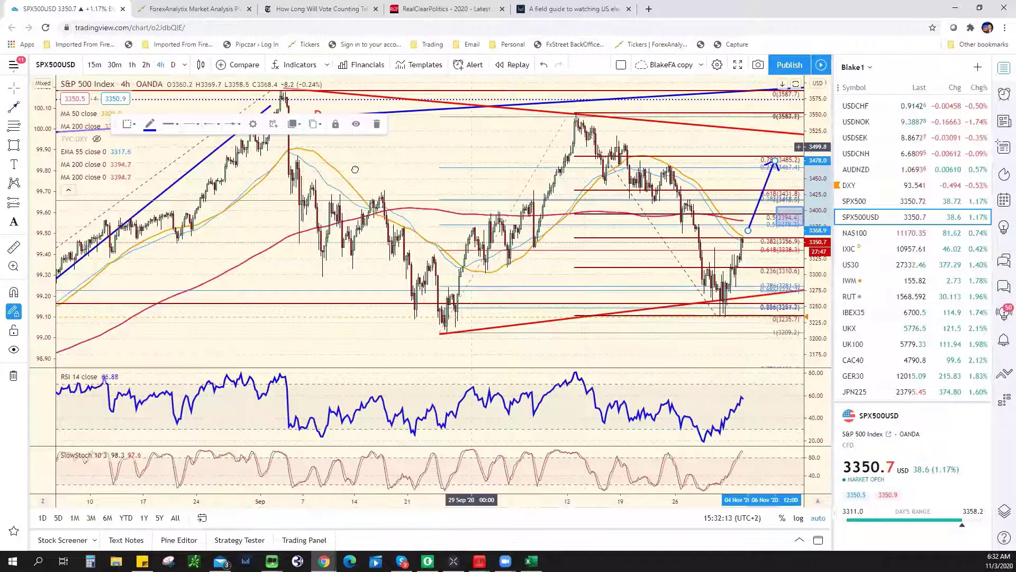
pyautogui.scroll(-2, 635, 118)
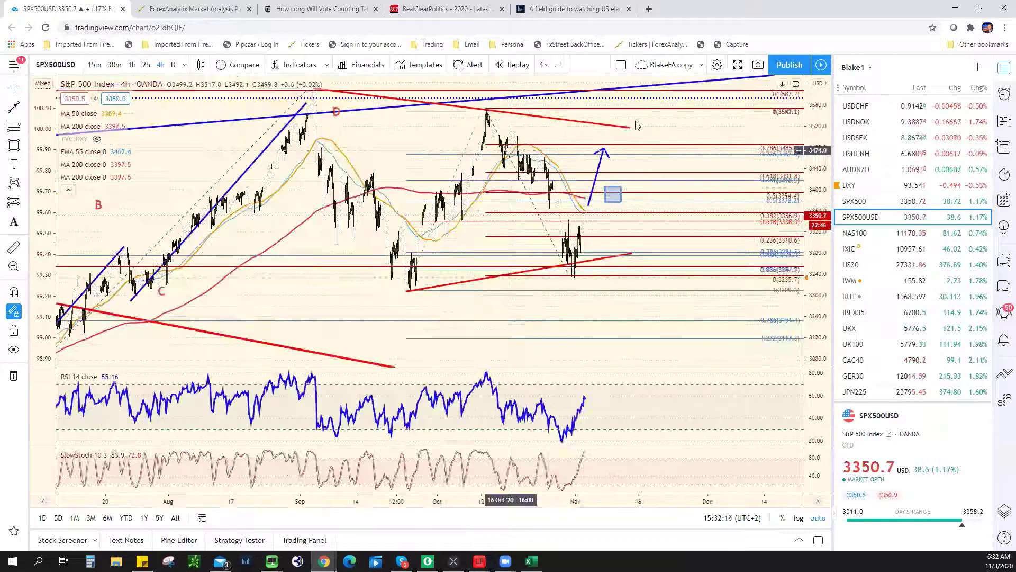
pyautogui.scroll(-2, 638, 129)
pyautogui.click(632, 129)
pyautogui.moveTo(630, 128); pyautogui.dragTo(652, 127)
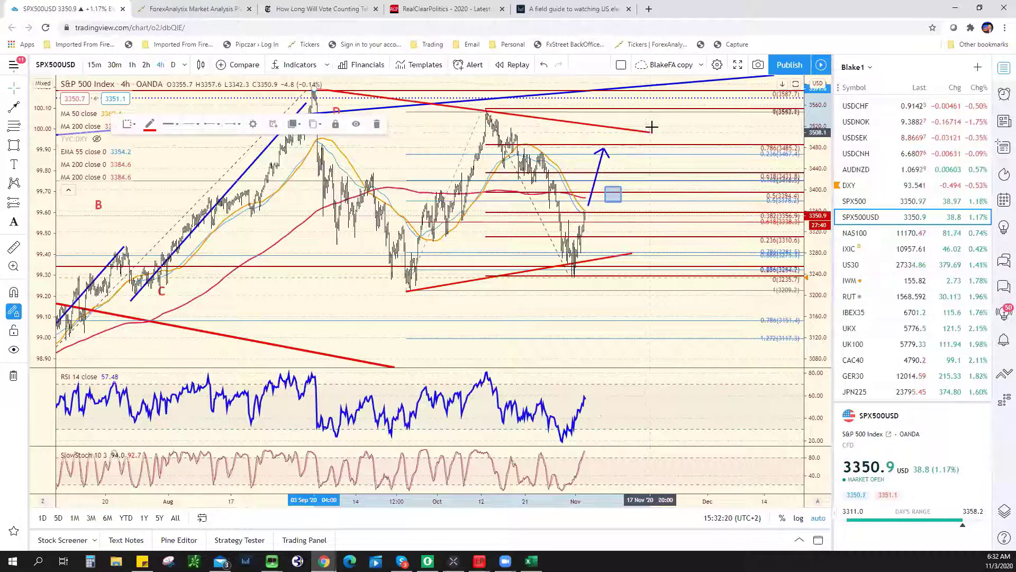
pyautogui.click(607, 148)
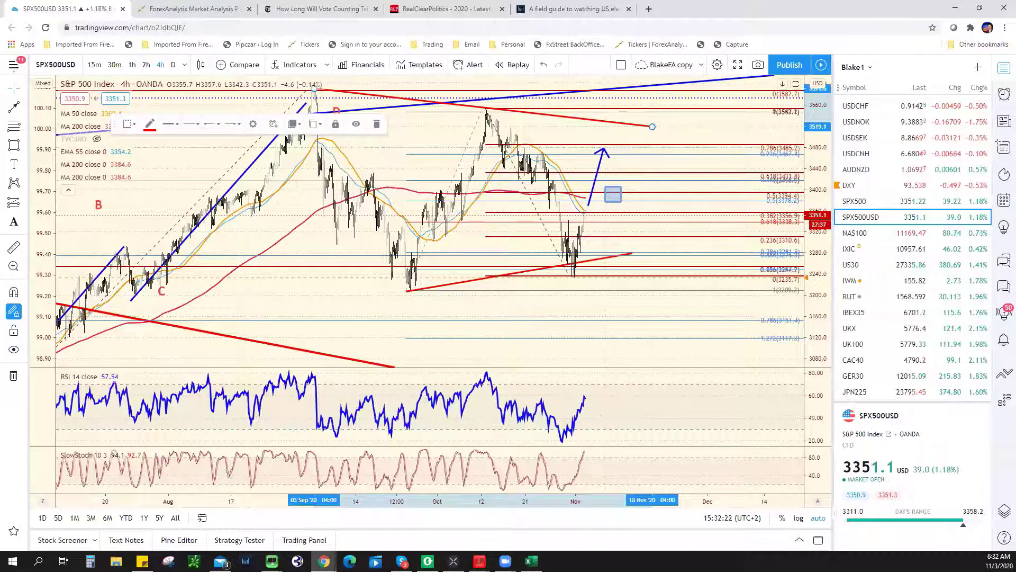
# - Change SPX resistance to 3400/3485 and support to 3200*/3280 in the sheet
pyautogui.hotkey('alt', 'Tab')
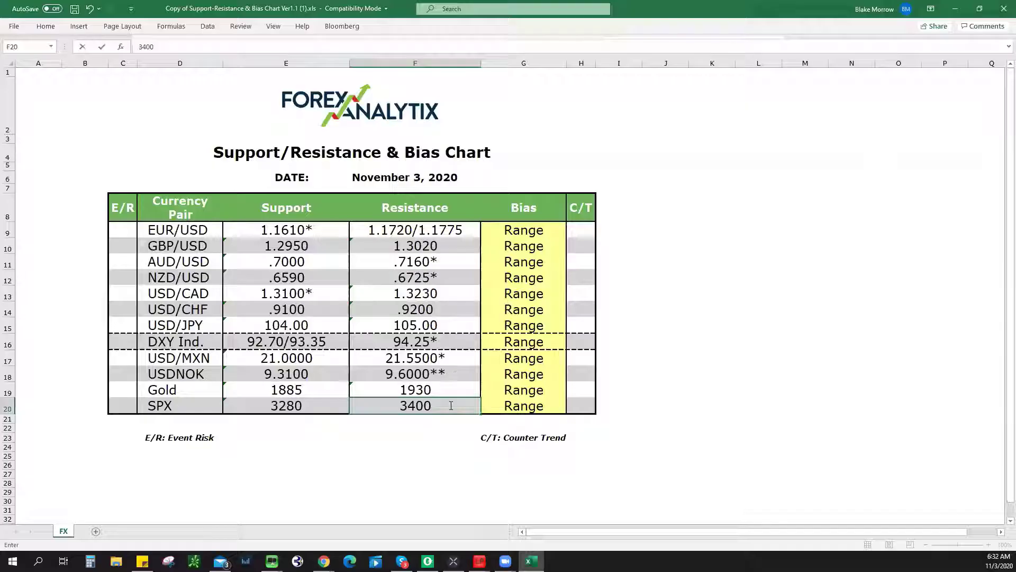
pyautogui.write('/')
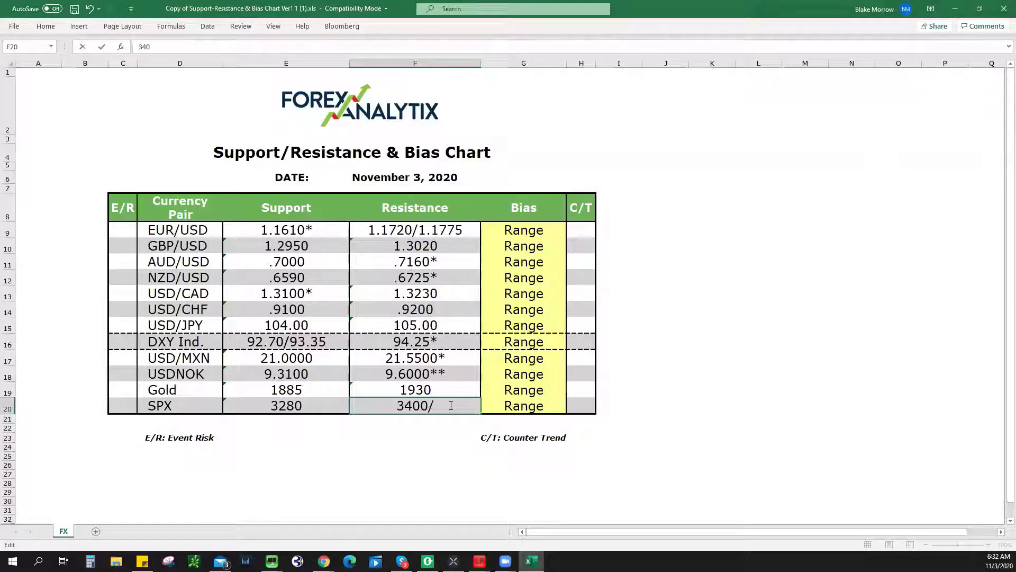
pyautogui.write('3485')
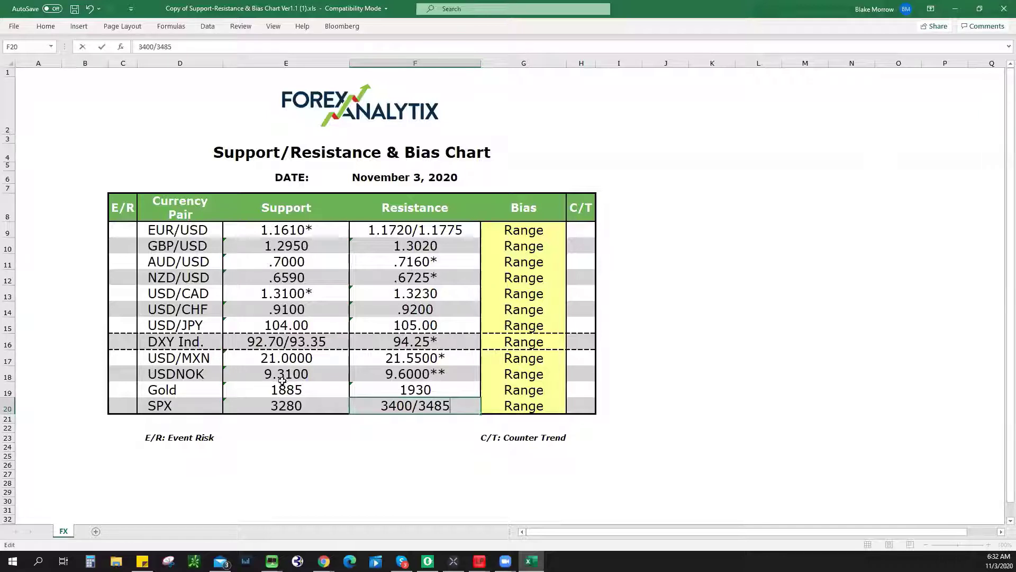
pyautogui.click(273, 405)
pyautogui.doubleClick(271, 405)
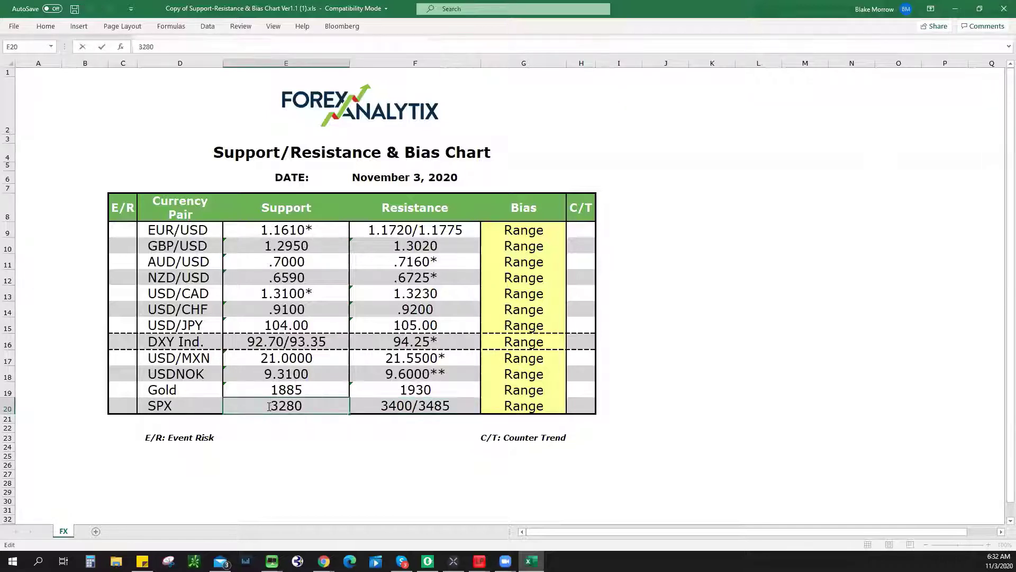
pyautogui.write('3200')
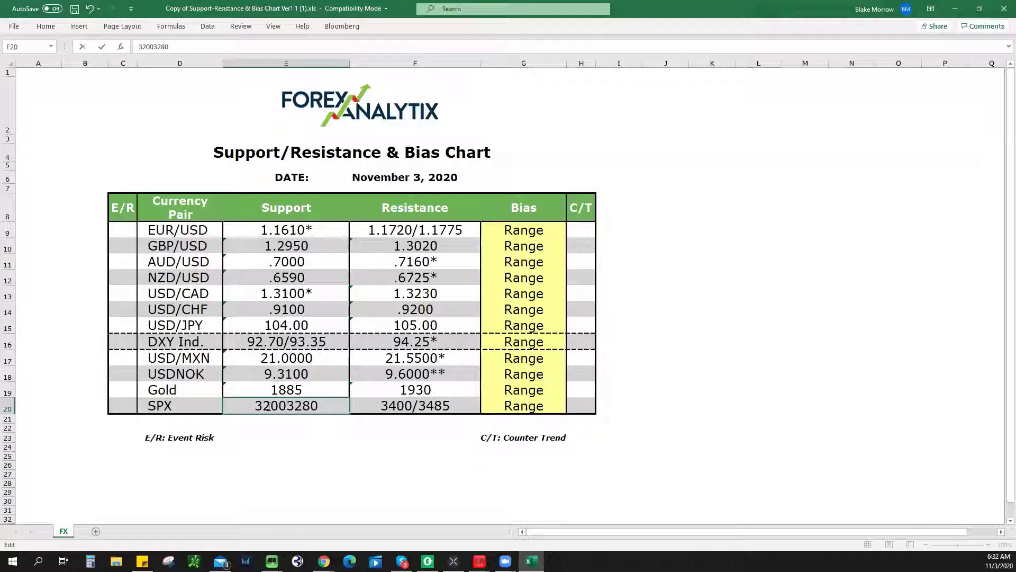
pyautogui.write('*/')
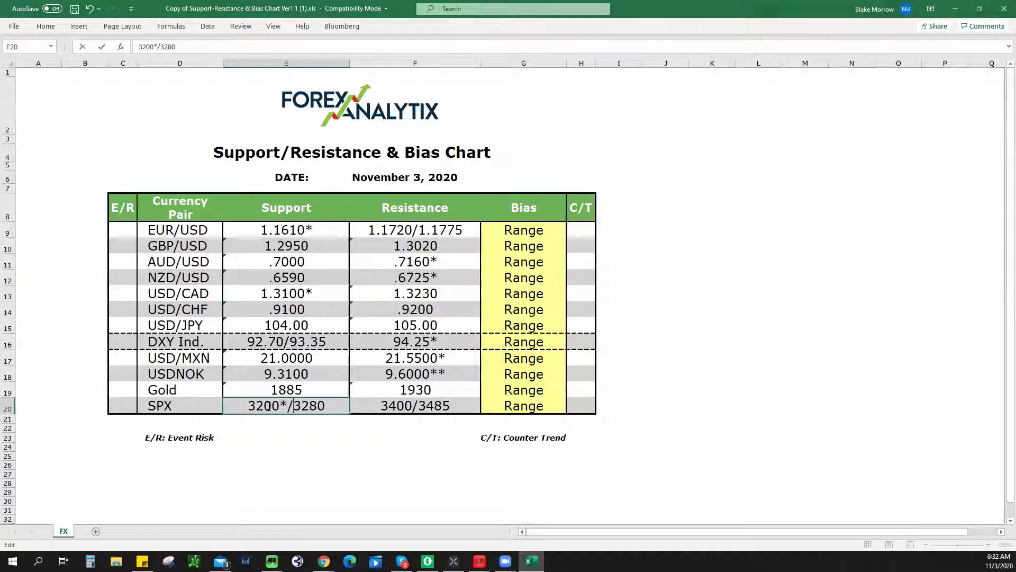
pyautogui.hotkey('alt', 'Tab')
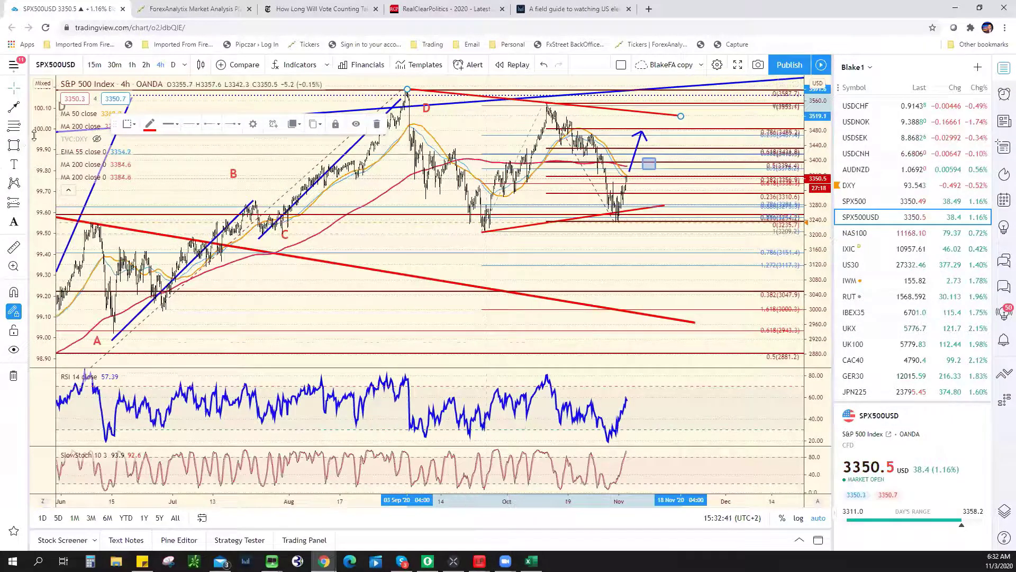
# - Place a horizontal ray at the late-September low near 3215 on the S&P 500 chart
pyautogui.click(24, 109)
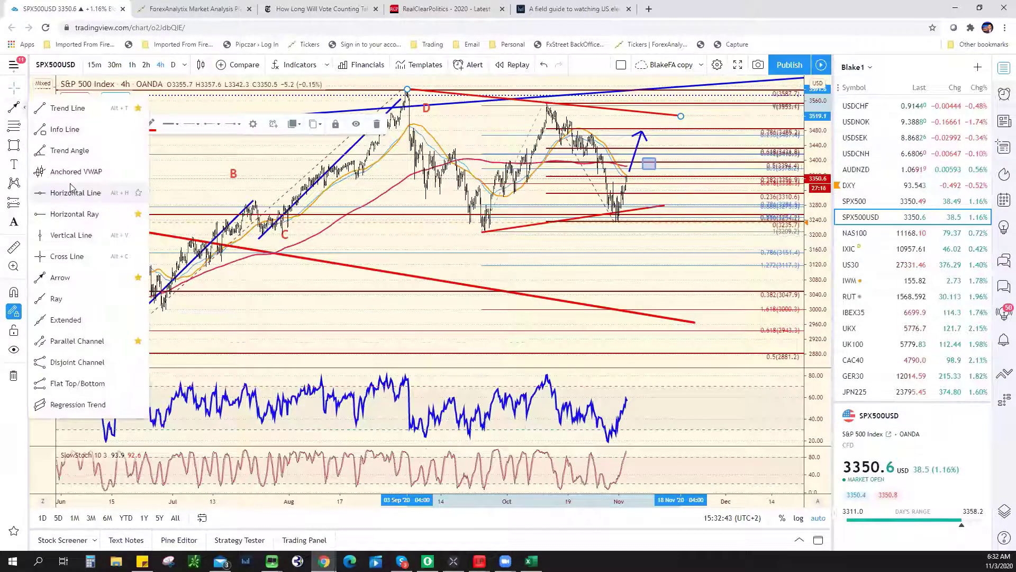
pyautogui.click(76, 217)
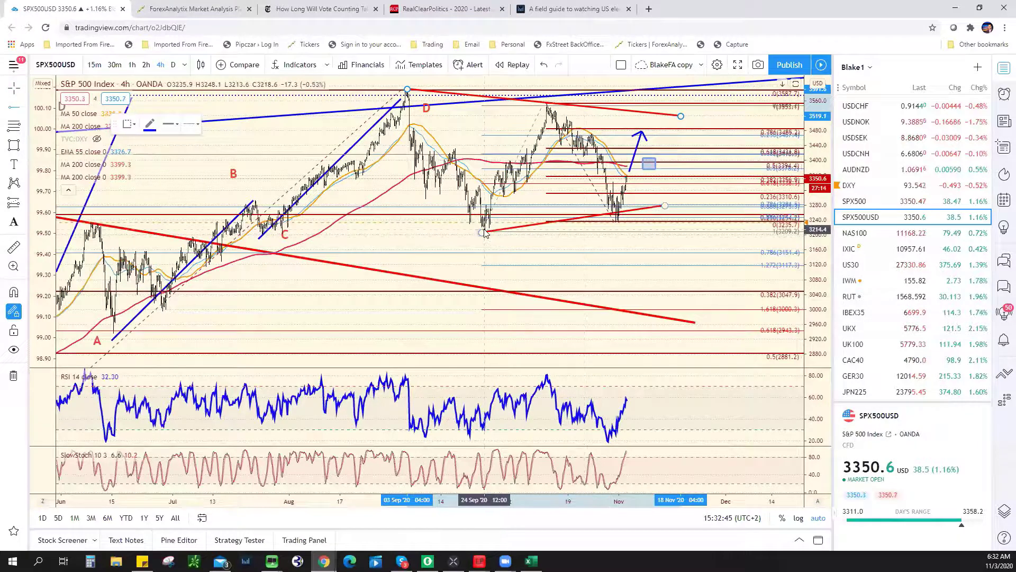
pyautogui.click(485, 229)
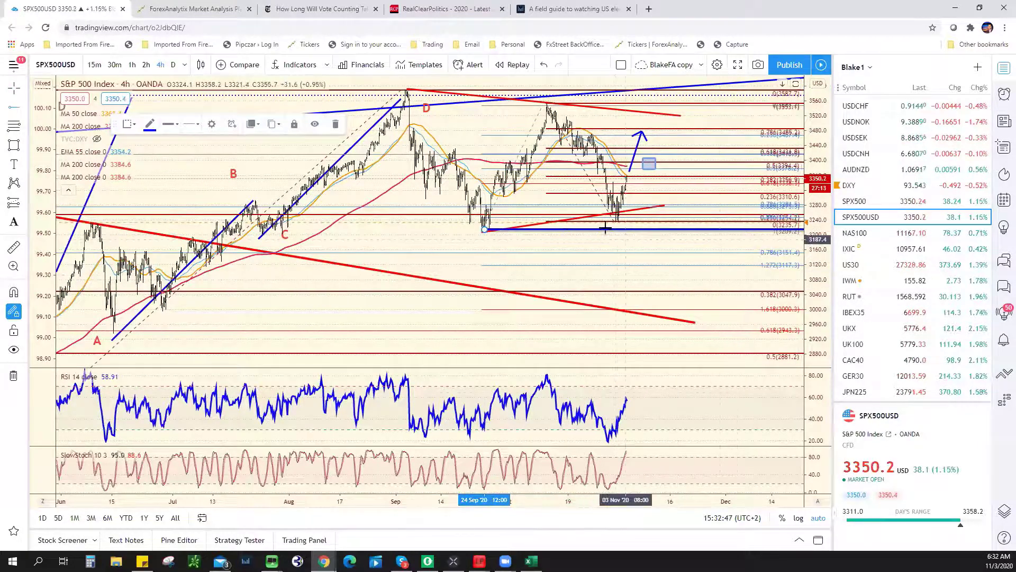
# - Correct the SPX support in E20 to 3210*/3280
pyautogui.hotkey('alt', 'Tab')
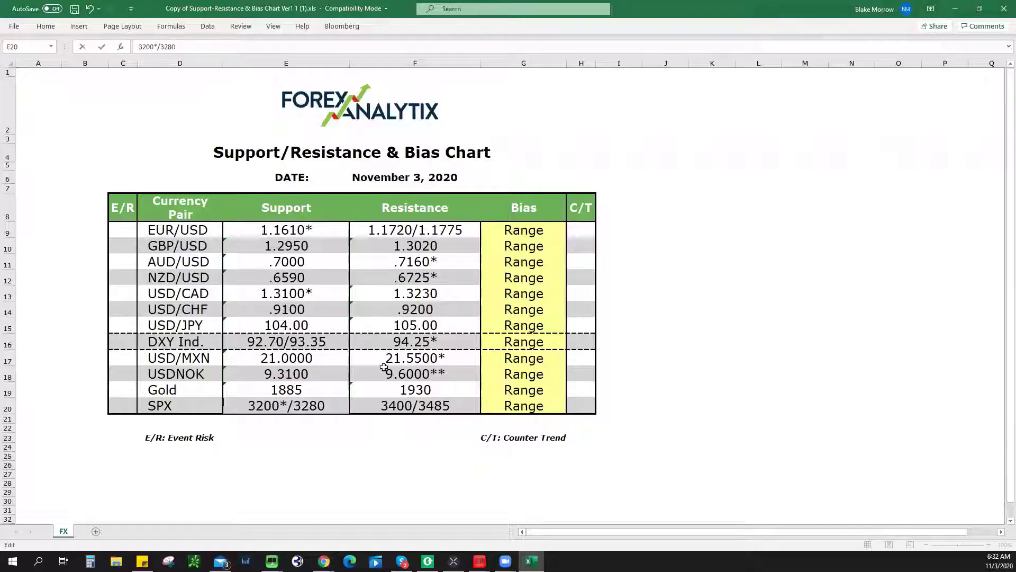
pyautogui.doubleClick(270, 404)
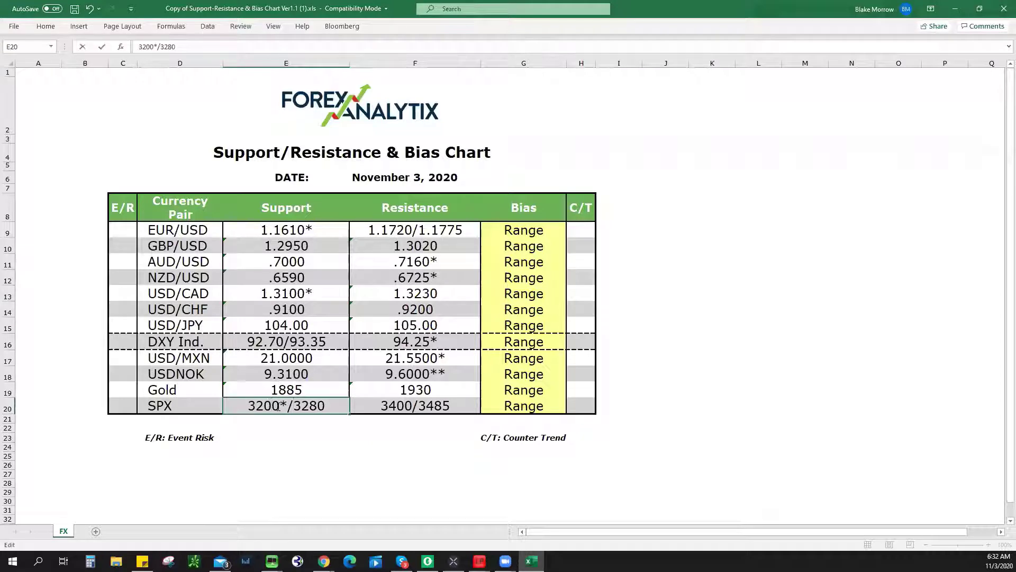
pyautogui.press('BackSpace')
pyautogui.write('1')
pyautogui.press('Return')
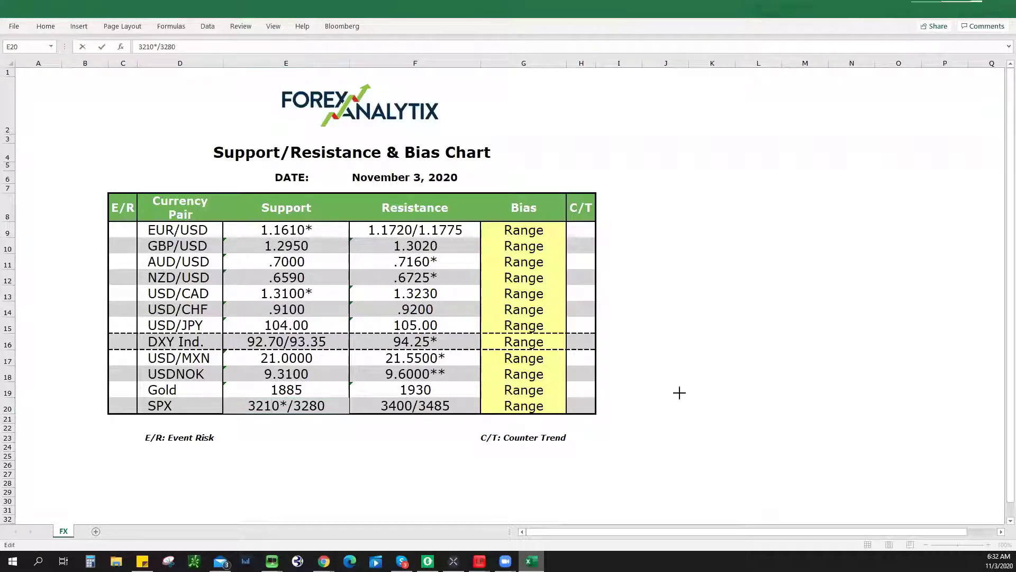
# - Recheck the S&P 500 chart against the sheet and confirm the SPX support entry
pyautogui.hotkey('alt', 'Tab')
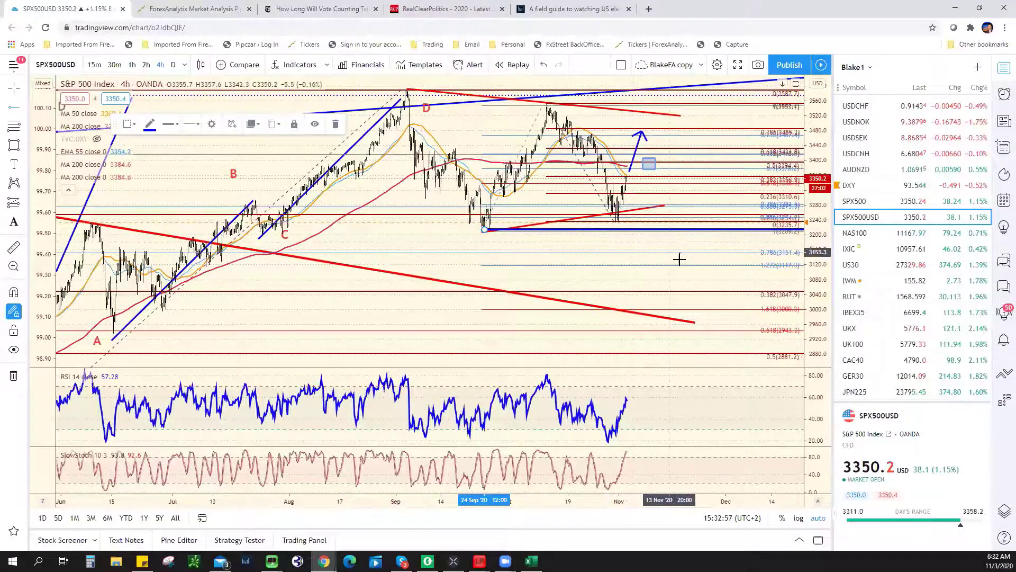
pyautogui.scroll(-3, 662, 255)
pyautogui.scroll(-3, 661, 269)
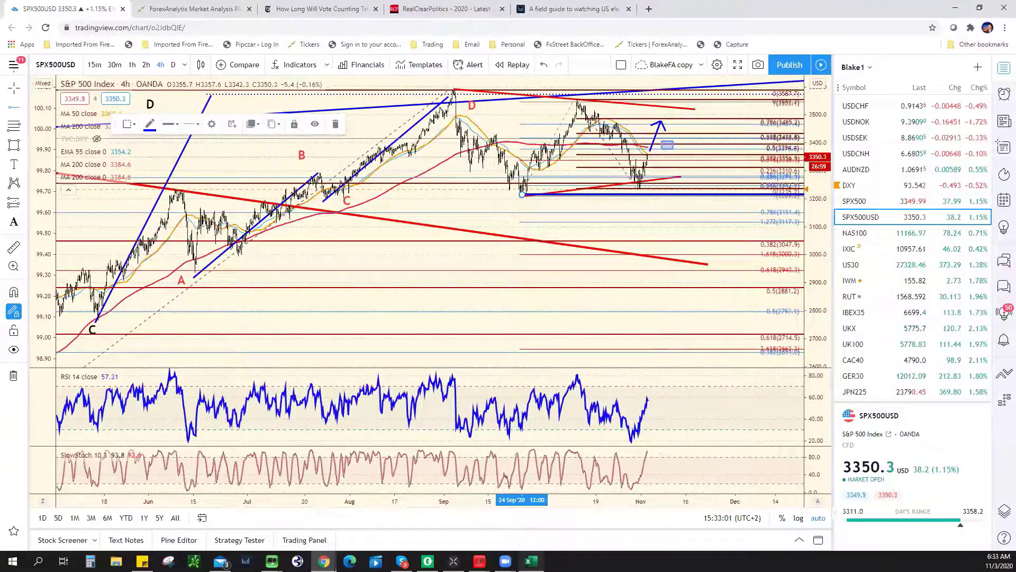
pyautogui.click(531, 560)
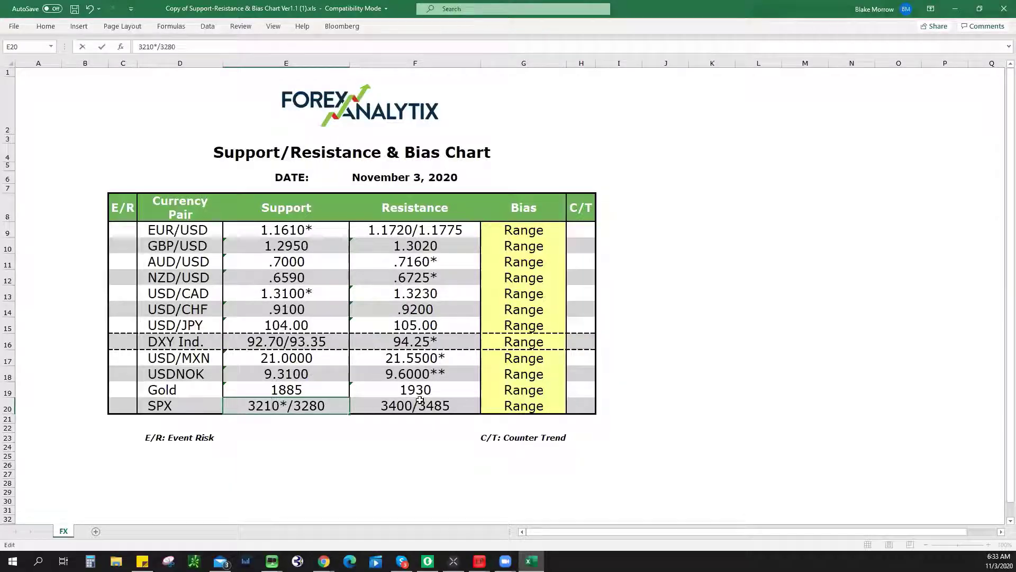
pyautogui.click(452, 406)
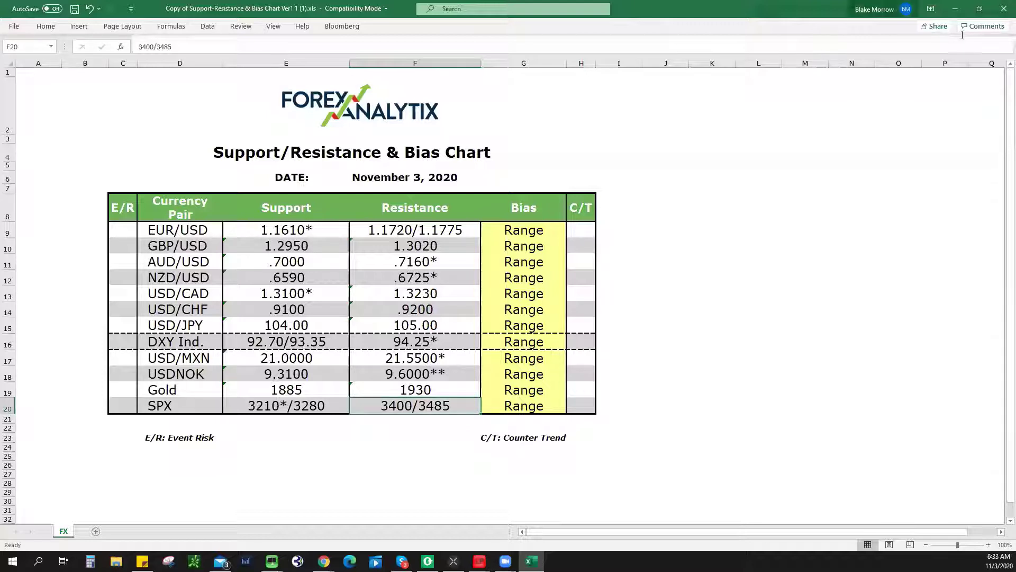
pyautogui.hotkey('alt', 'Tab')
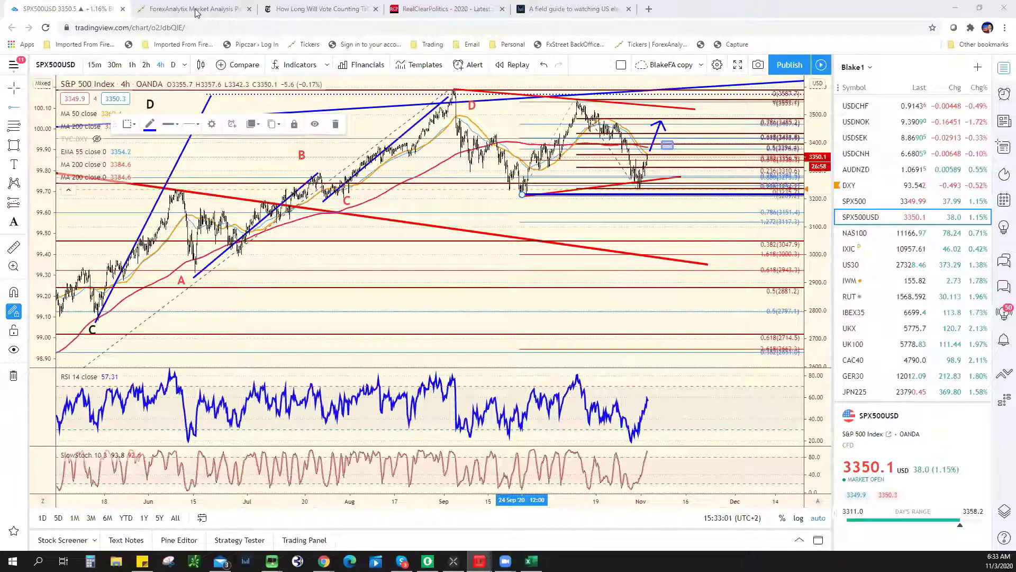
# - Open ForexAnalytix Pricing and review the Premium ($119/$104/$89) and Lite ($19) plans
pyautogui.click(196, 9)
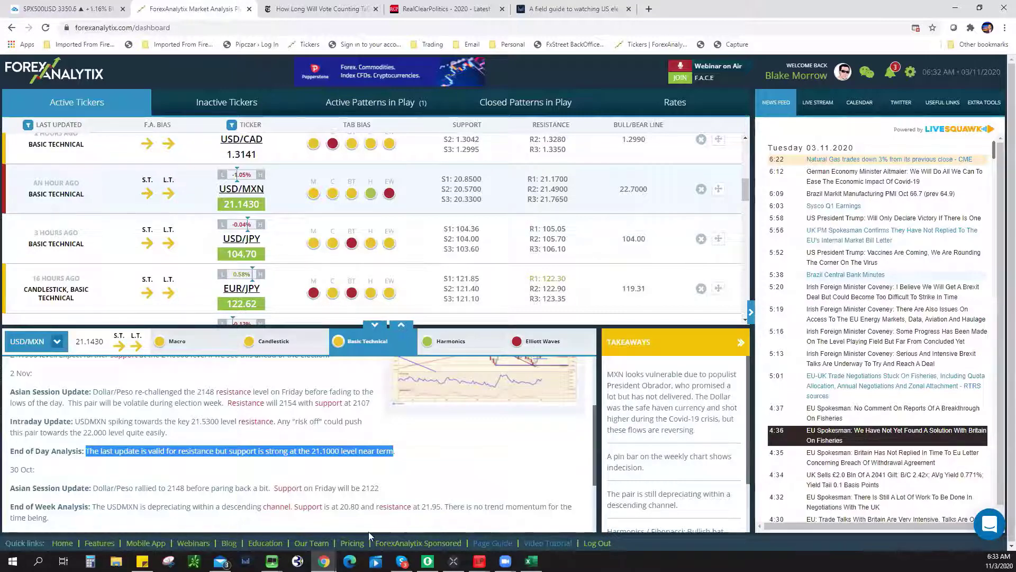
pyautogui.click(350, 544)
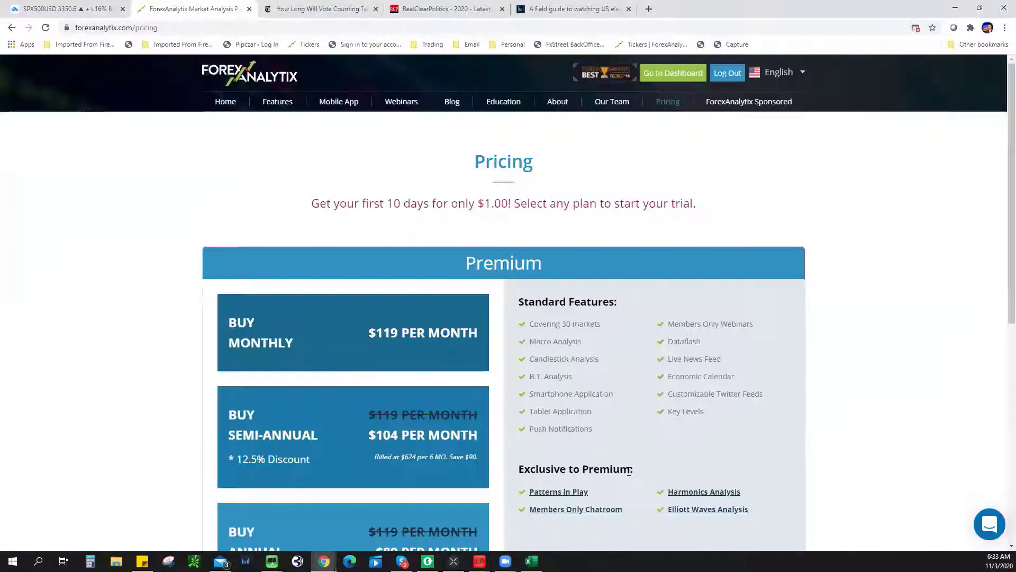
pyautogui.scroll(-7, 801, 311)
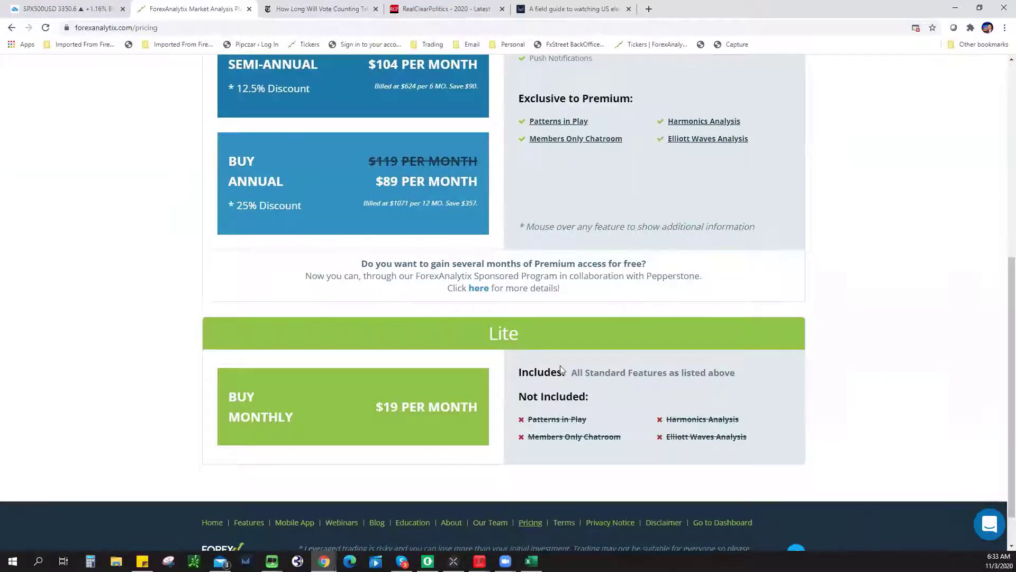
pyautogui.scroll(4, 561, 365)
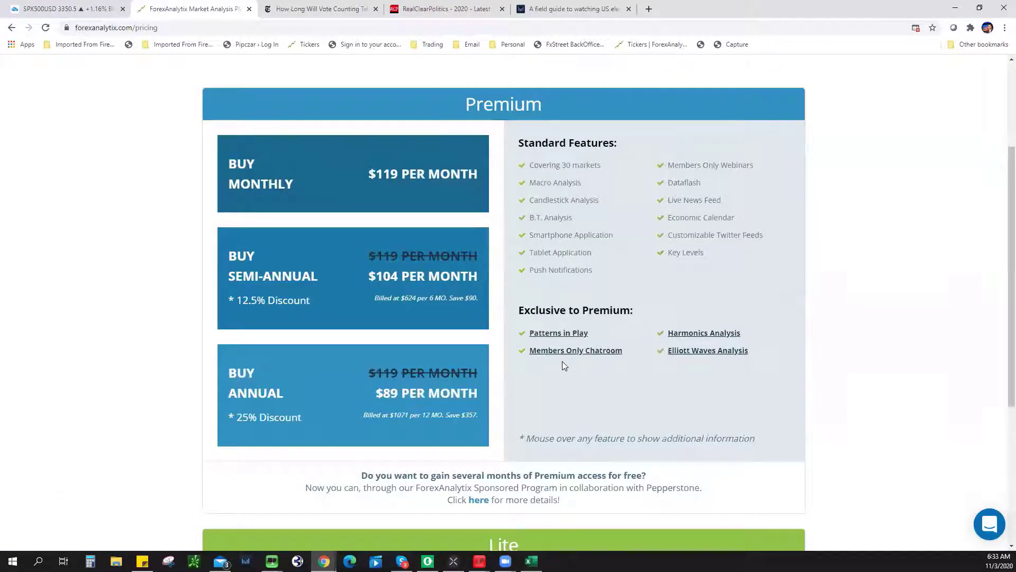
pyautogui.scroll(-3, 562, 362)
pyautogui.scroll(6, 562, 361)
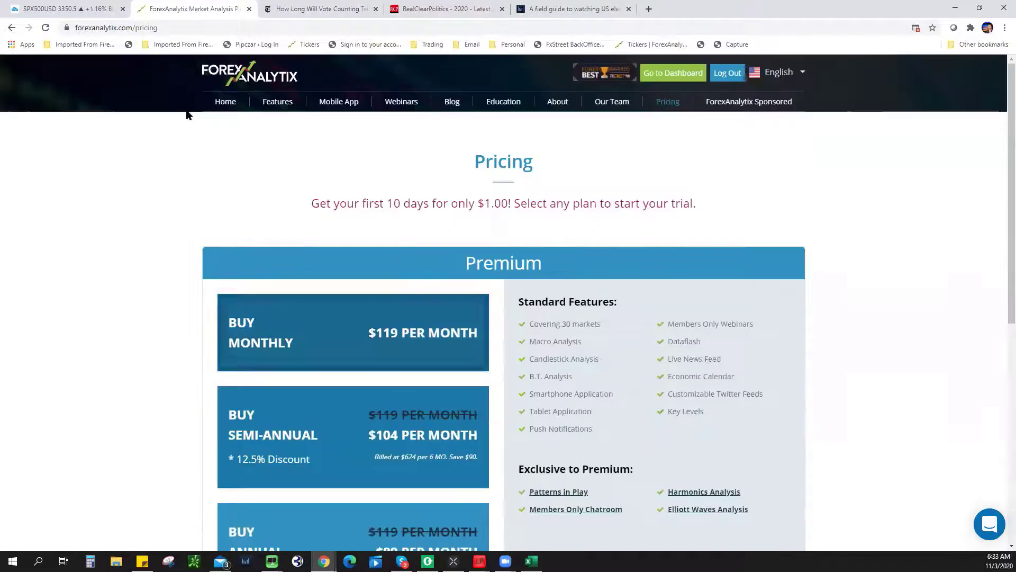
# - Return to the ForexAnalytix dashboard, close the DataFlash popup, and switch back to TradingView
pyautogui.click(672, 75)
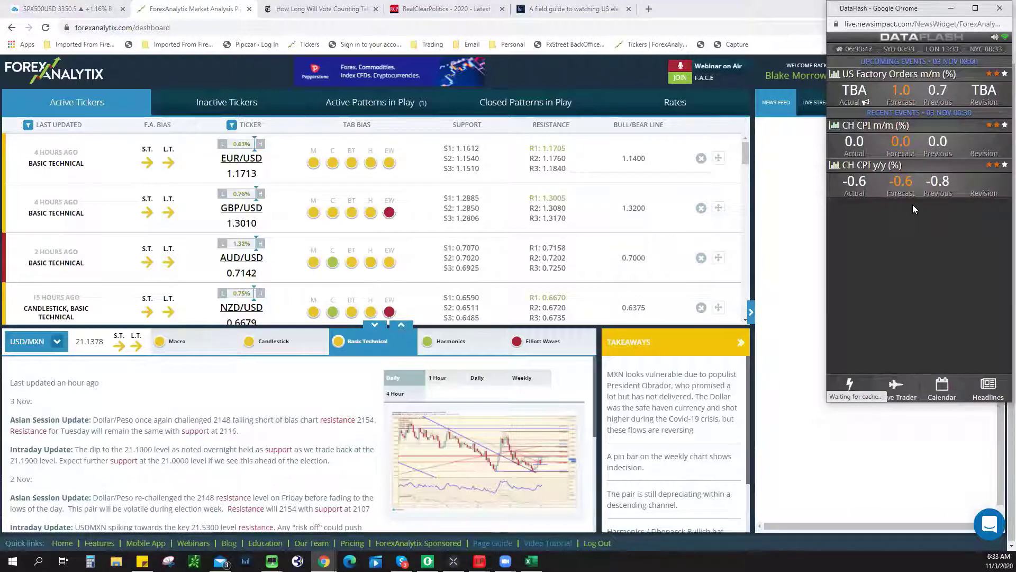
pyautogui.click(1000, 8)
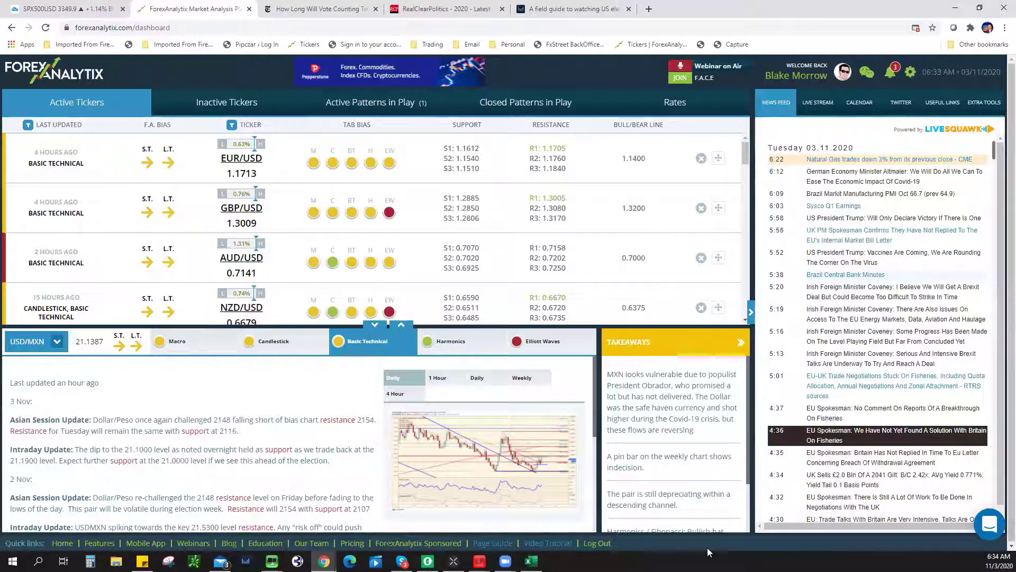
pyautogui.hotkey('alt', 'Tab')
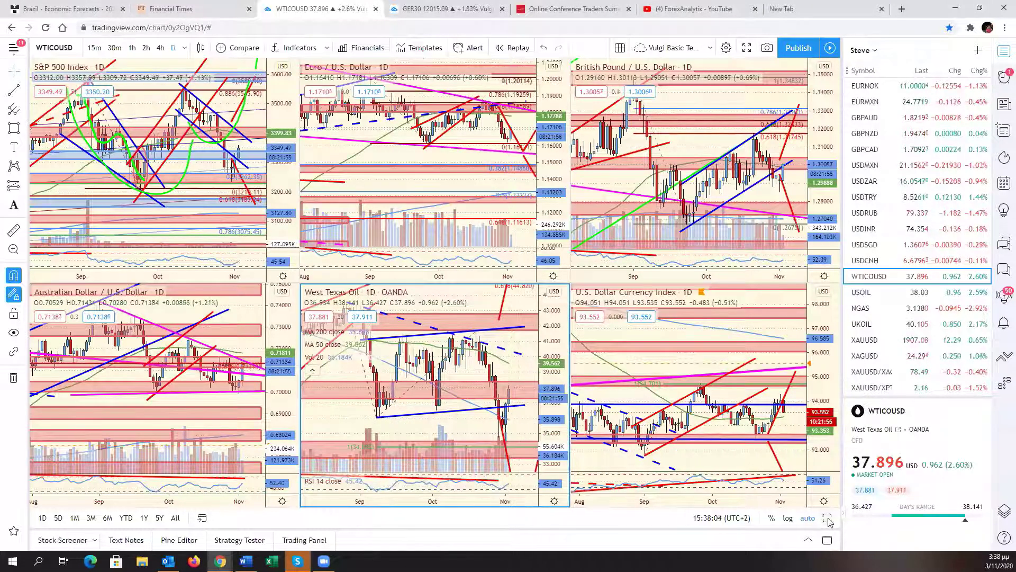
# - Maximise the WTI chart, stretch its red RSI trendline to the latest bars, then restore the grid
pyautogui.hotkey('alt', 'Return')
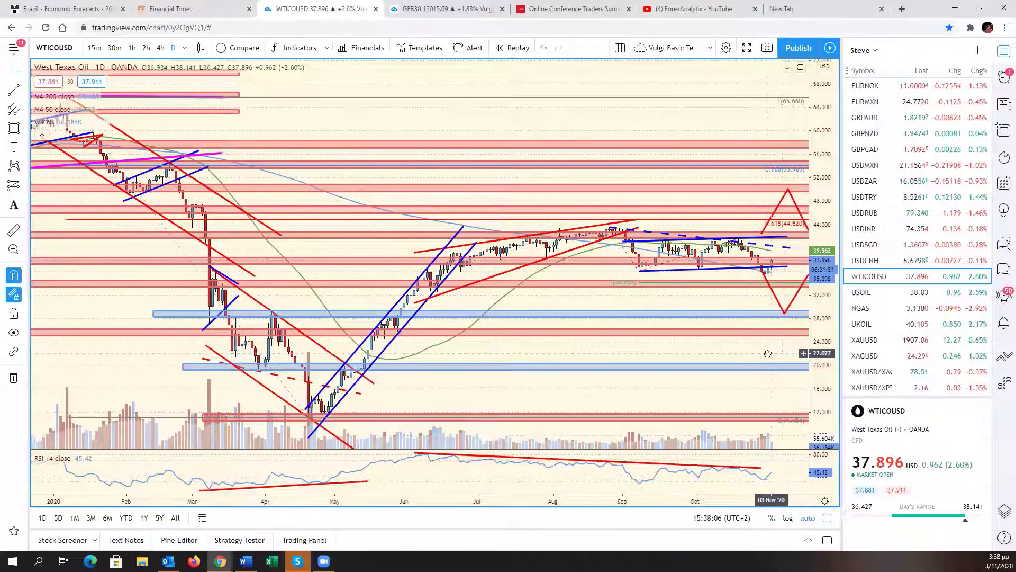
pyautogui.hscroll(-2, 773, 350)
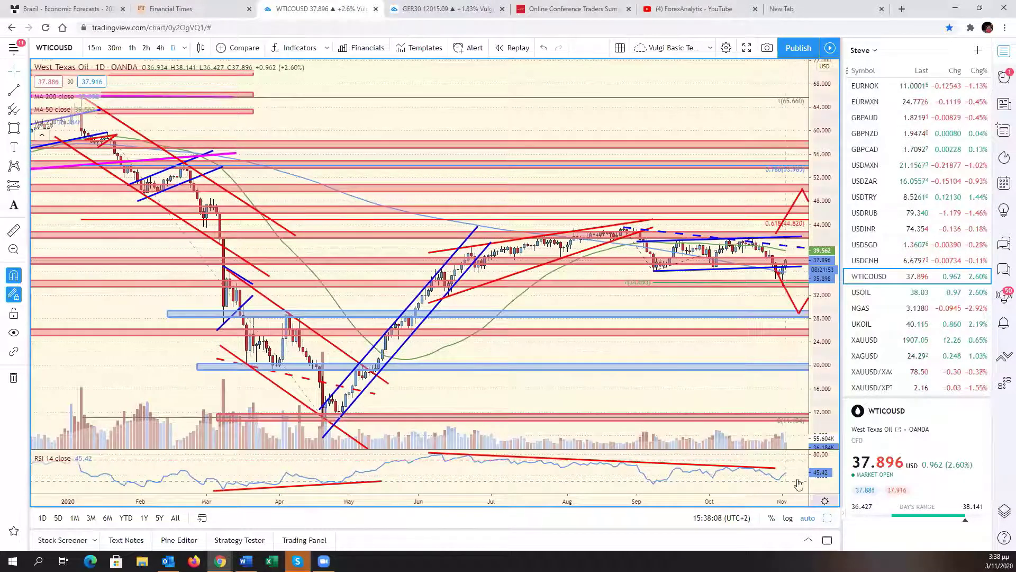
pyautogui.moveTo(775, 468); pyautogui.dragTo(803, 469)
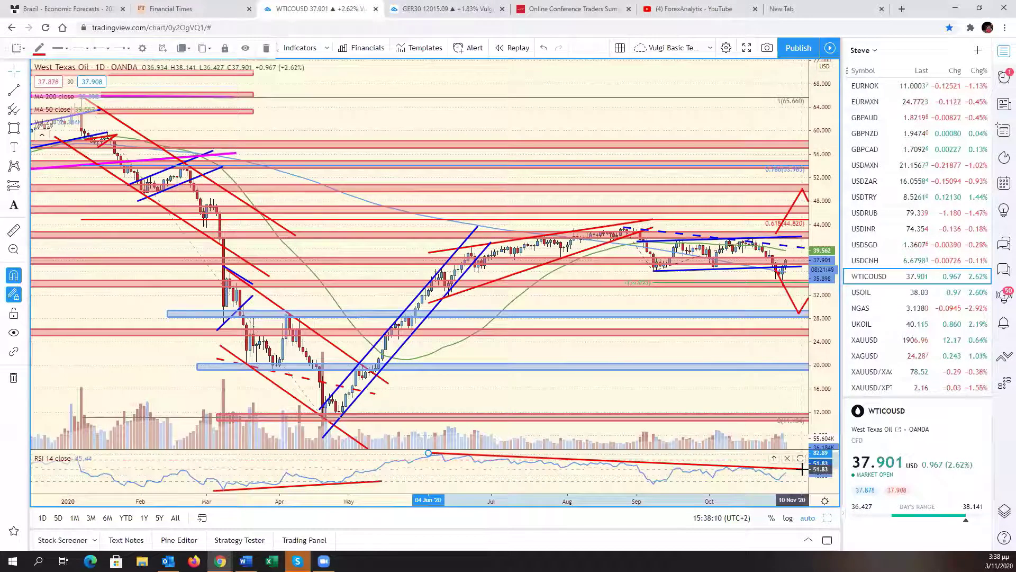
pyautogui.click(761, 392)
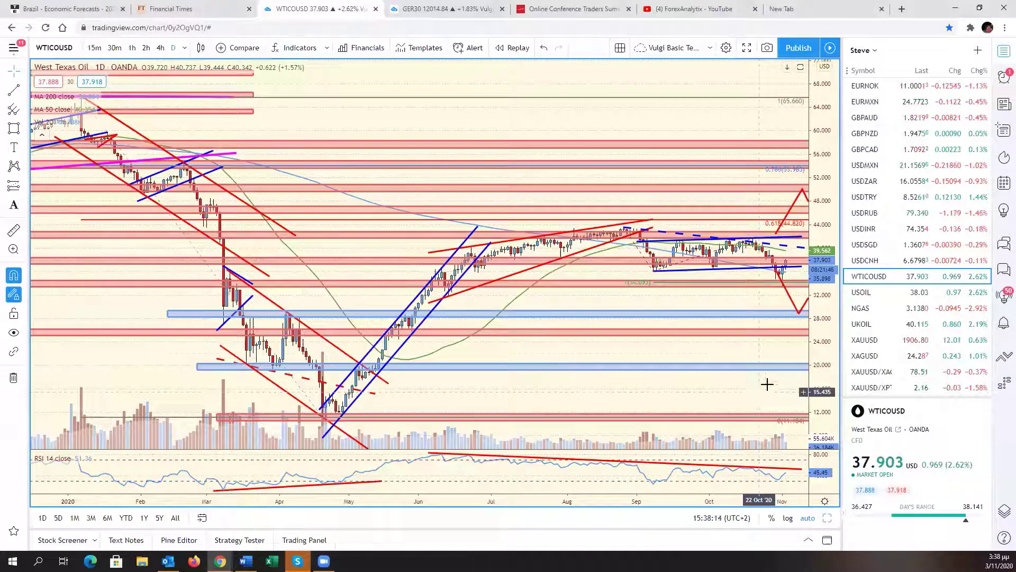
pyautogui.hotkey('alt', 'Return')
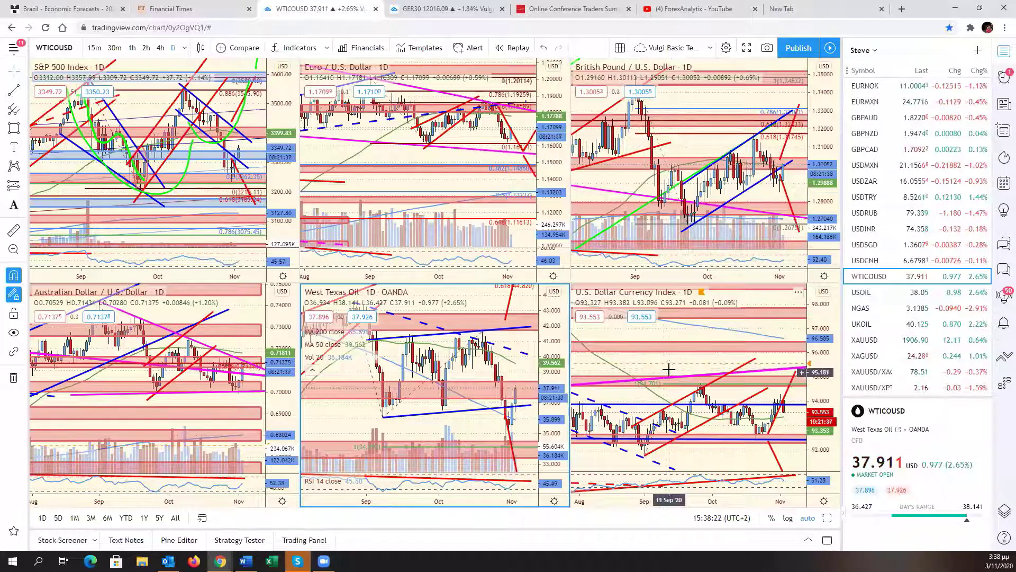
# - Select the Australian Dollar pane, keep it on AUDUSD, and expand that chart to full size
pyautogui.click(249, 344)
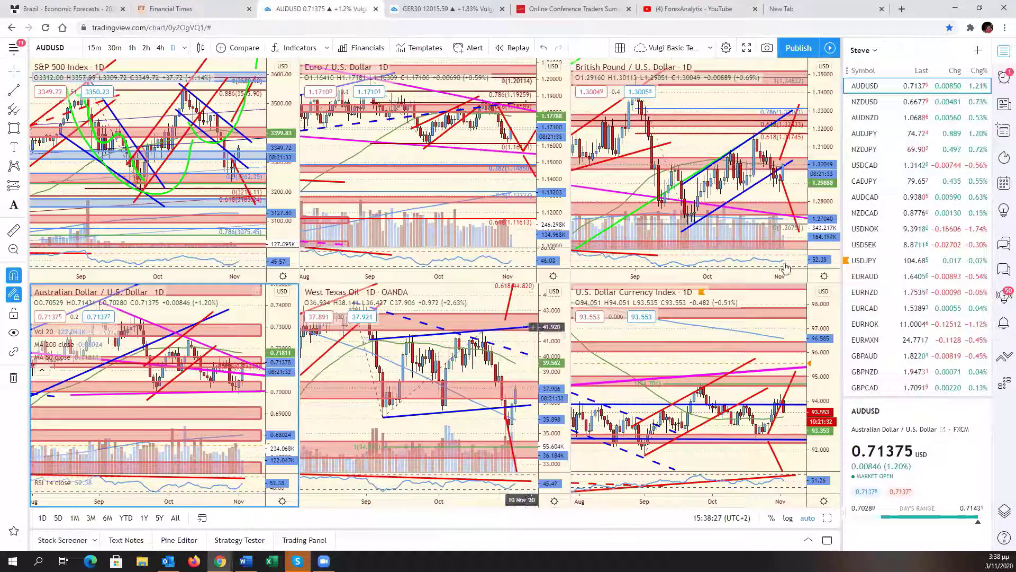
pyautogui.click(898, 104)
pyautogui.press('Up')
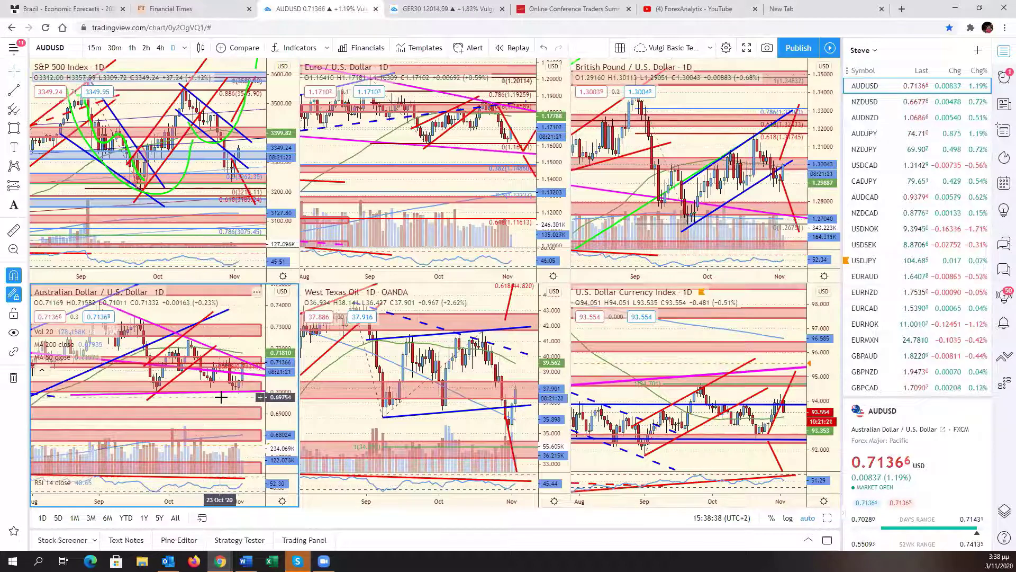
pyautogui.click(829, 519)
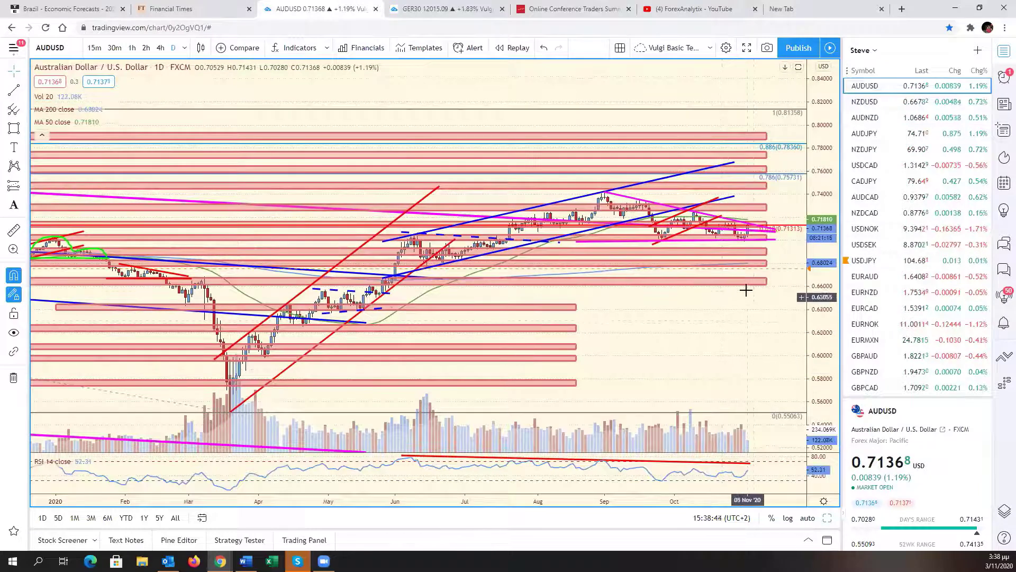
# - Move the zone rectangles' edges, lowering one top edge to about 0.69234, then pan slightly
pyautogui.click(766, 238)
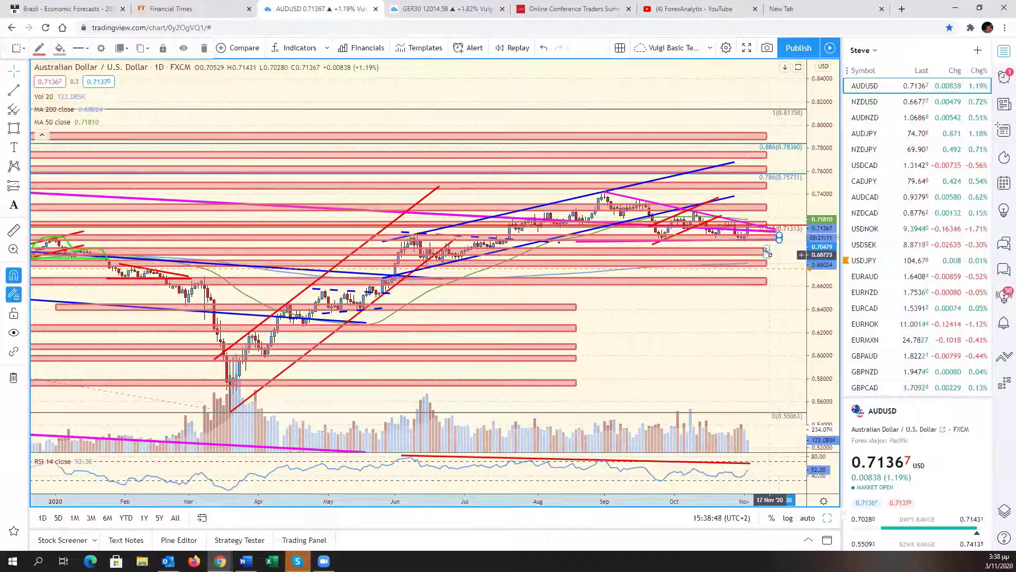
pyautogui.moveTo(766, 247); pyautogui.dragTo(767, 224)
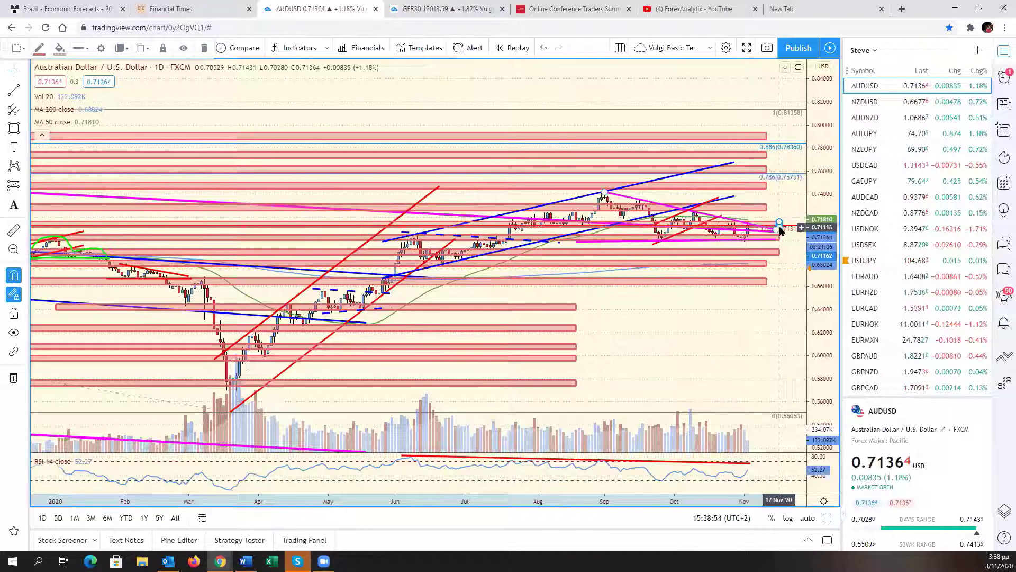
pyautogui.click(780, 212)
pyautogui.moveTo(780, 212); pyautogui.dragTo(781, 211)
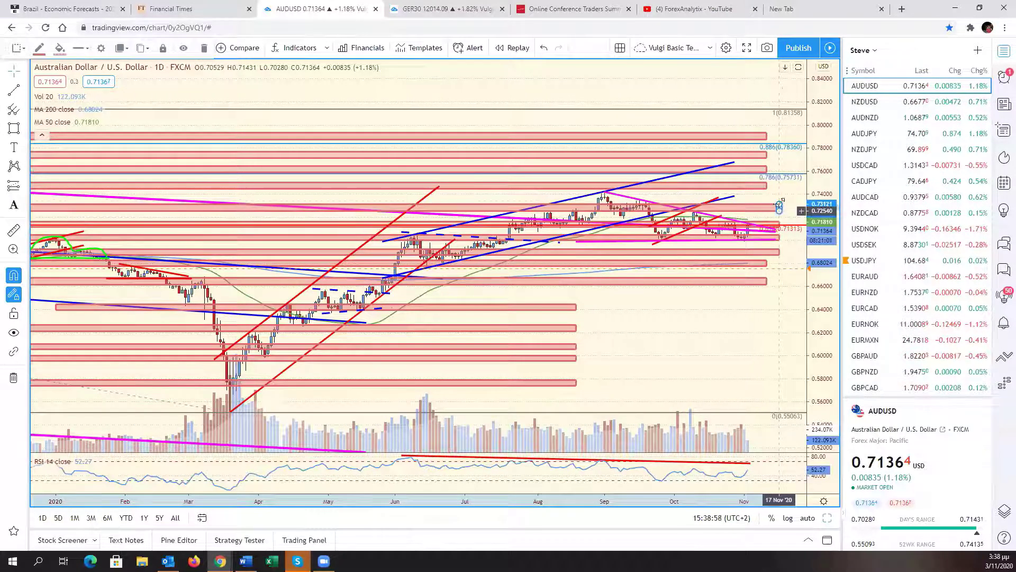
pyautogui.click(777, 196)
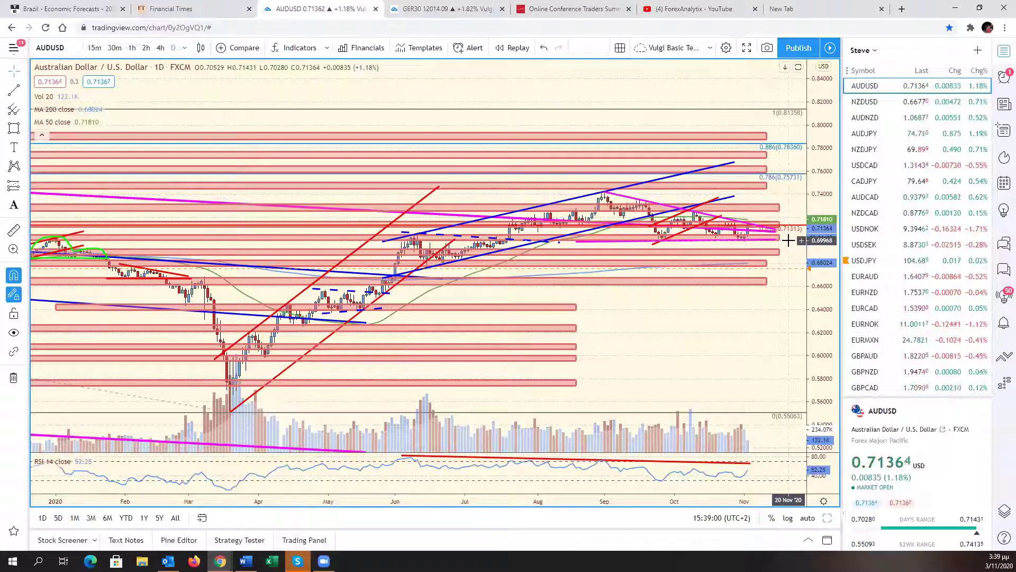
pyautogui.moveTo(794, 303); pyautogui.dragTo(832, 312)
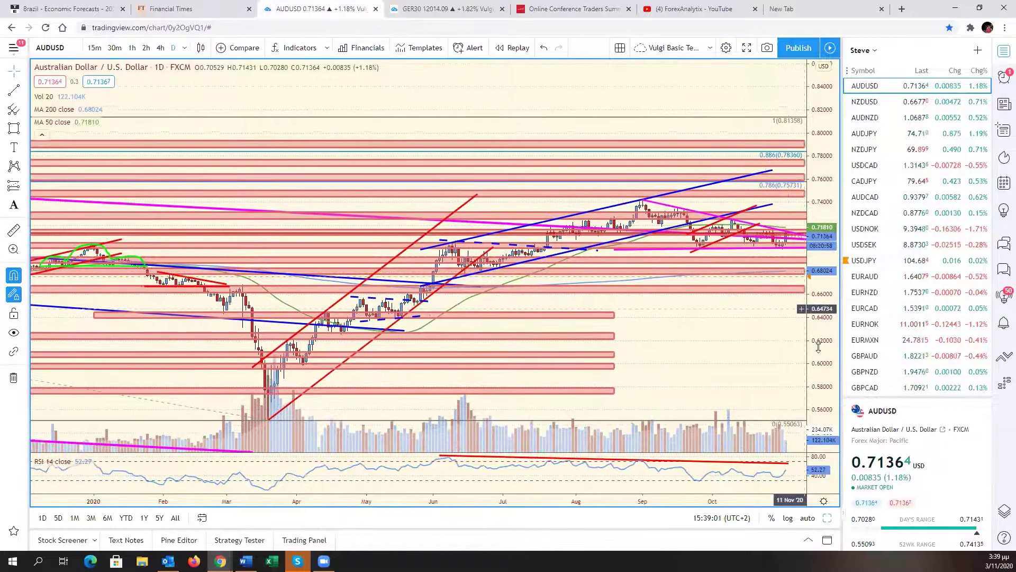
# - On the restored six-chart grid, load EURNOK into the EUR/USD pane and maximise it
pyautogui.click(826, 519)
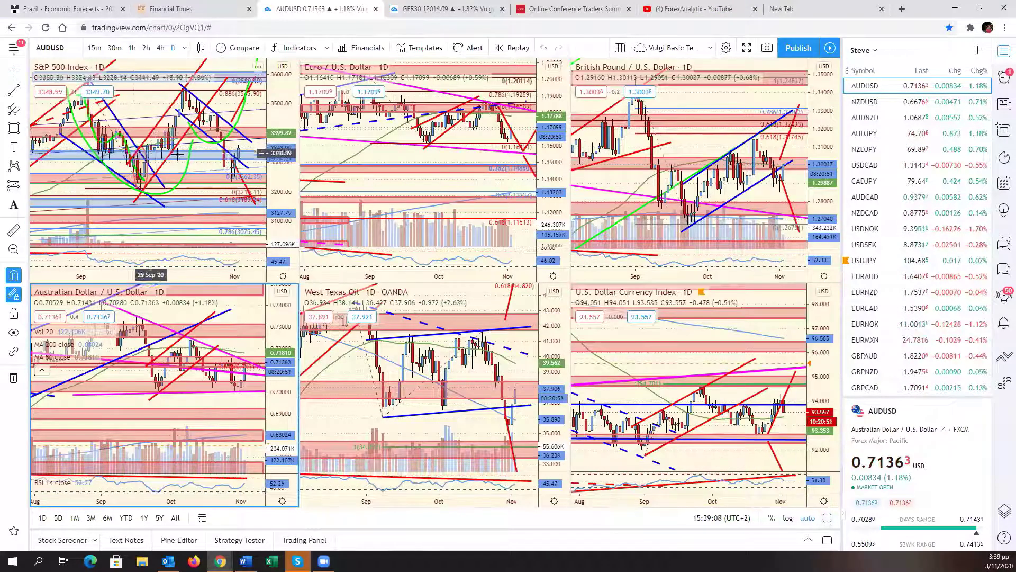
pyautogui.scroll(-3, 206, 160)
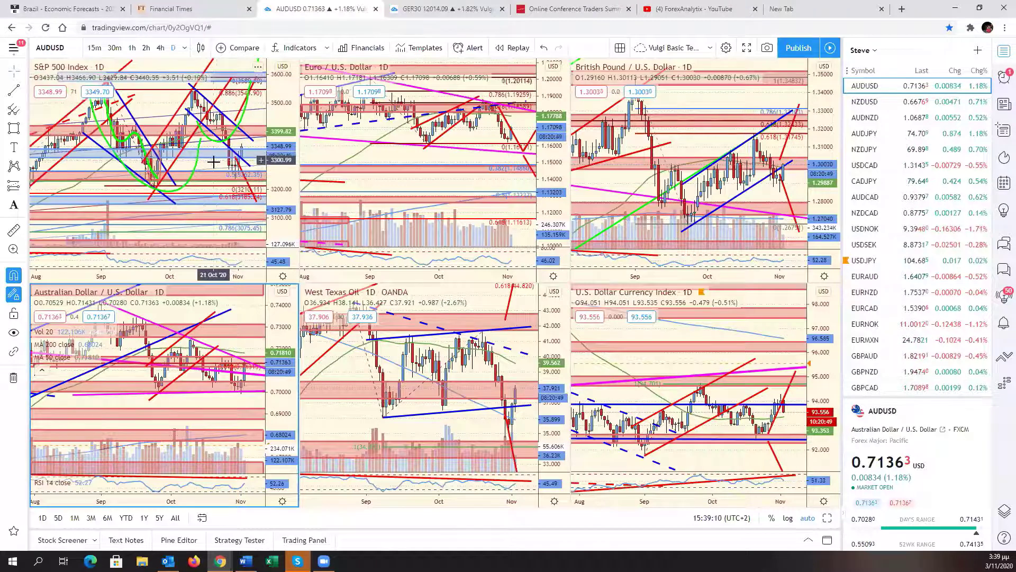
pyautogui.click(217, 162)
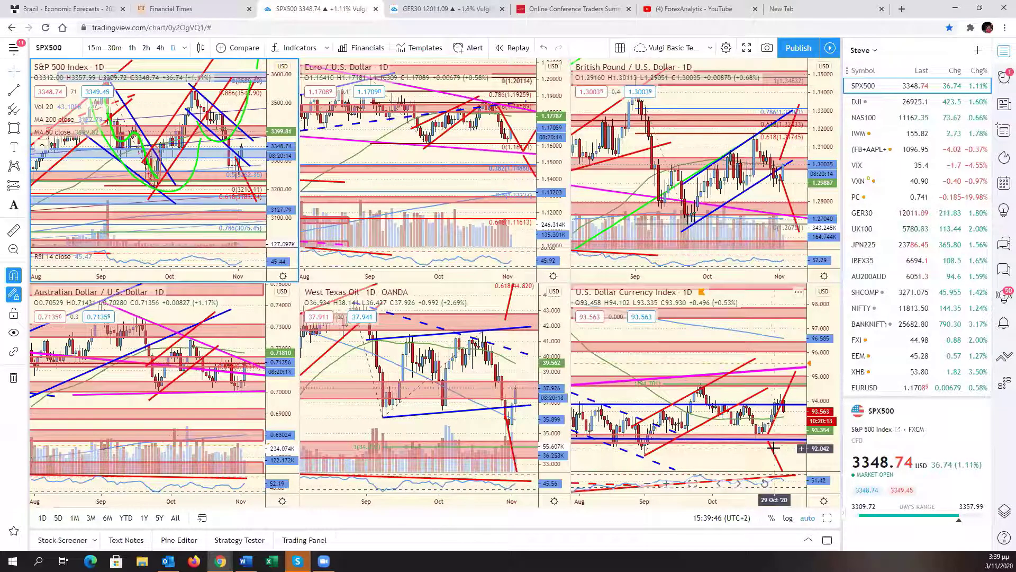
pyautogui.click(494, 182)
pyautogui.scroll(-10, 921, 298)
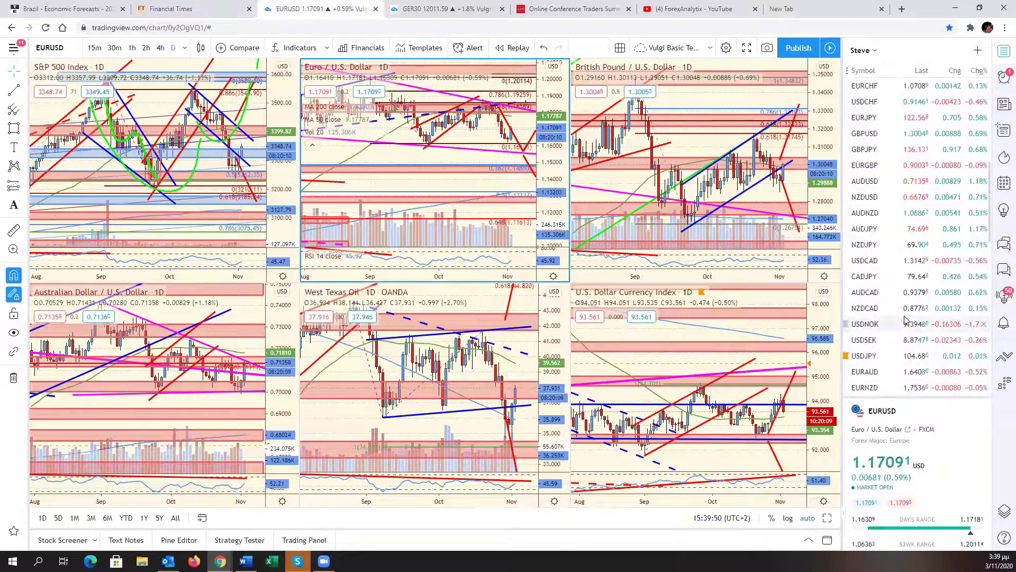
pyautogui.scroll(-2, 893, 313)
pyautogui.click(886, 366)
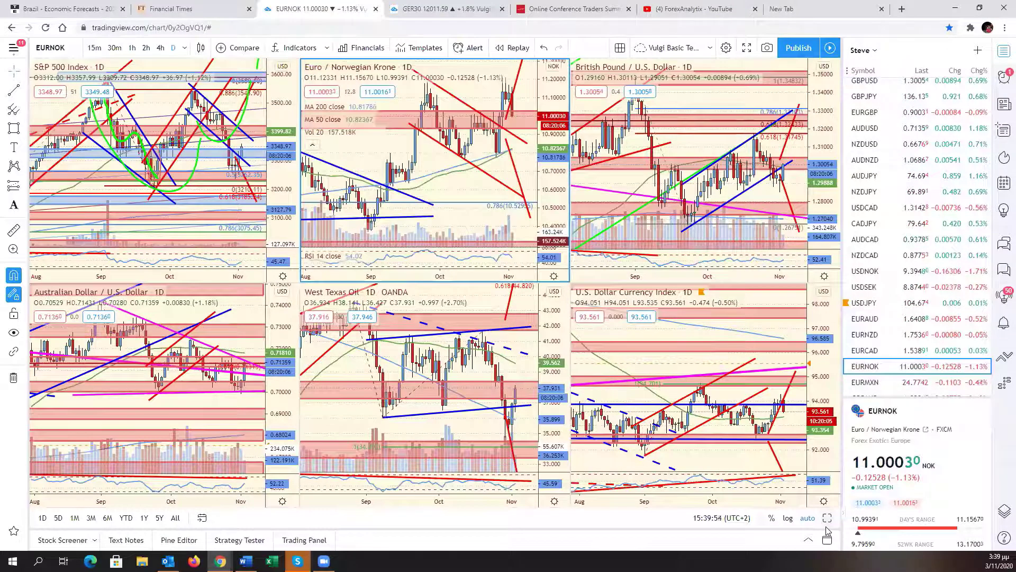
pyautogui.hotkey('alt', 'Return')
# - Step the full-size chart through EURNOK, EURMXN, EURGBP and EURUSD, panning as needed
pyautogui.moveTo(747, 232); pyautogui.dragTo(687, 222)
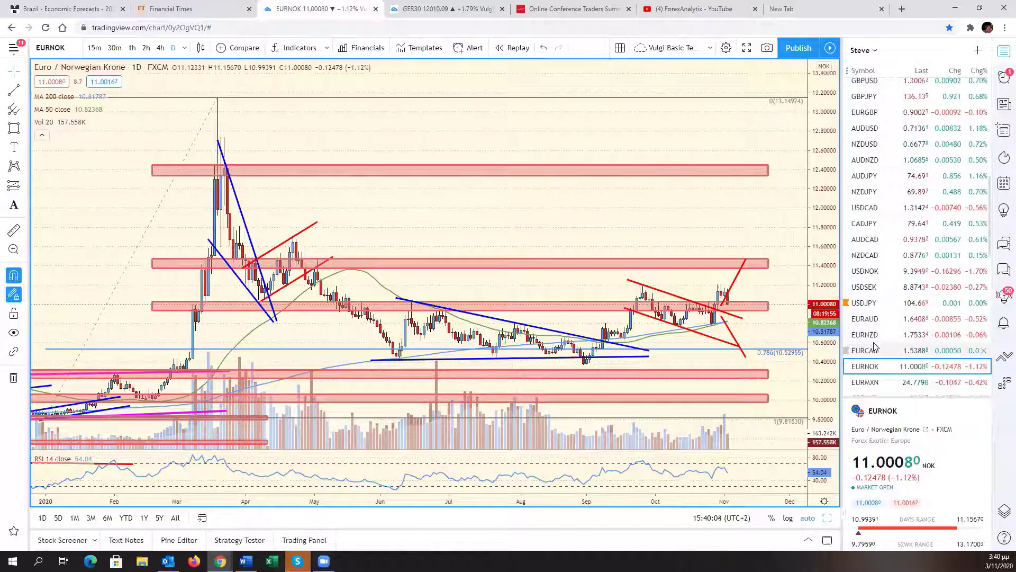
pyautogui.click(917, 386)
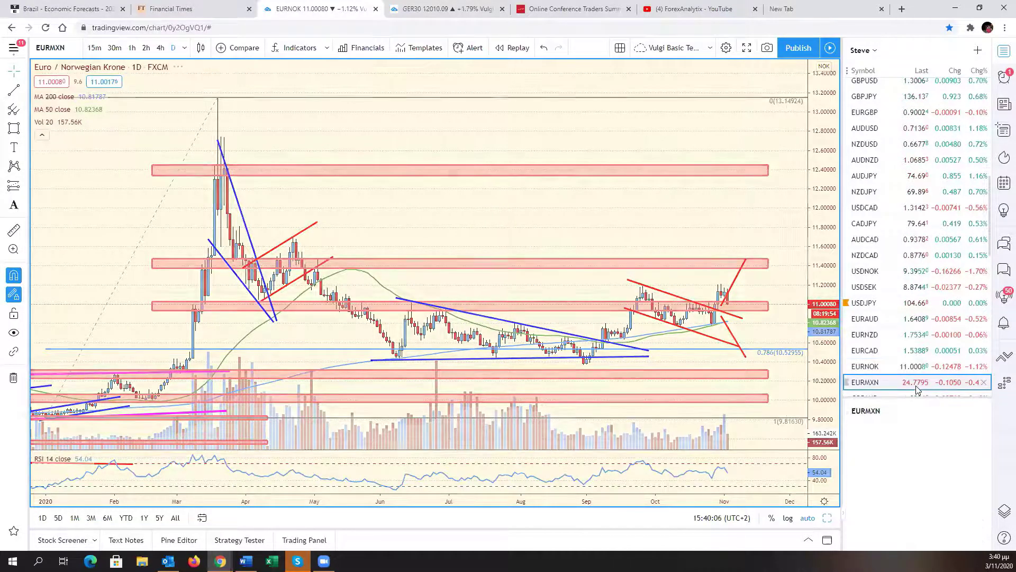
pyautogui.scroll(5, 907, 317)
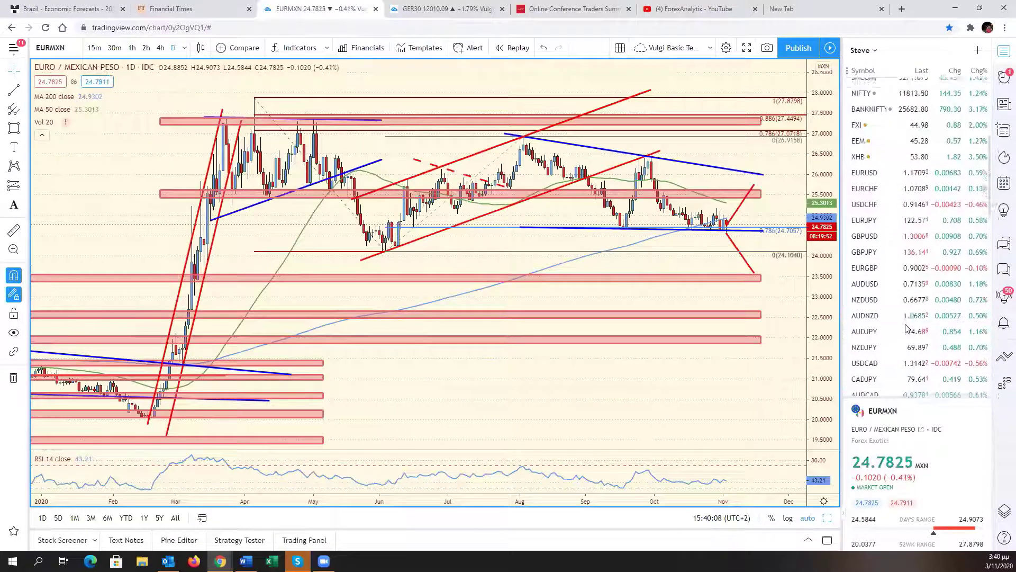
pyautogui.click(894, 270)
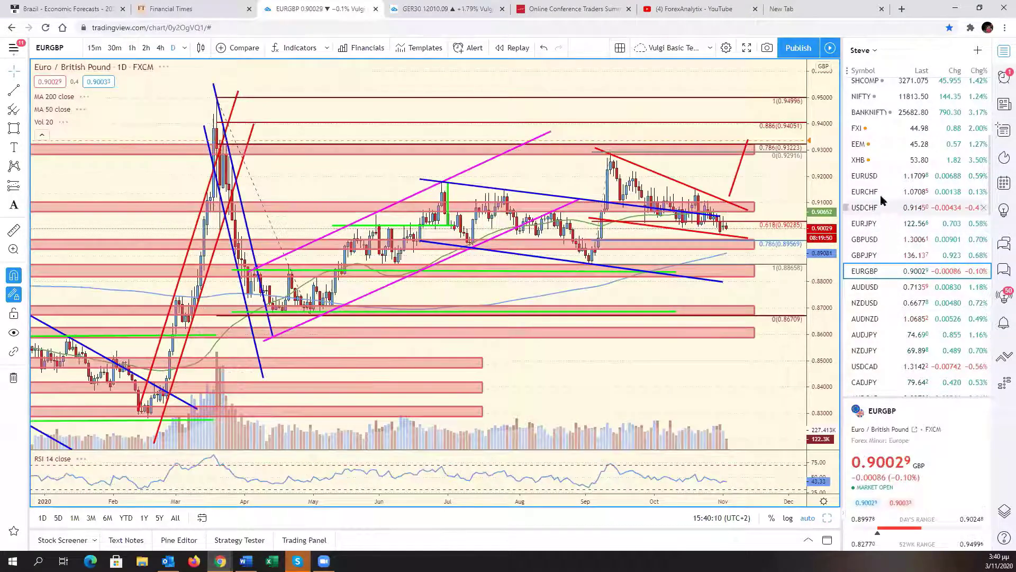
pyautogui.click(880, 176)
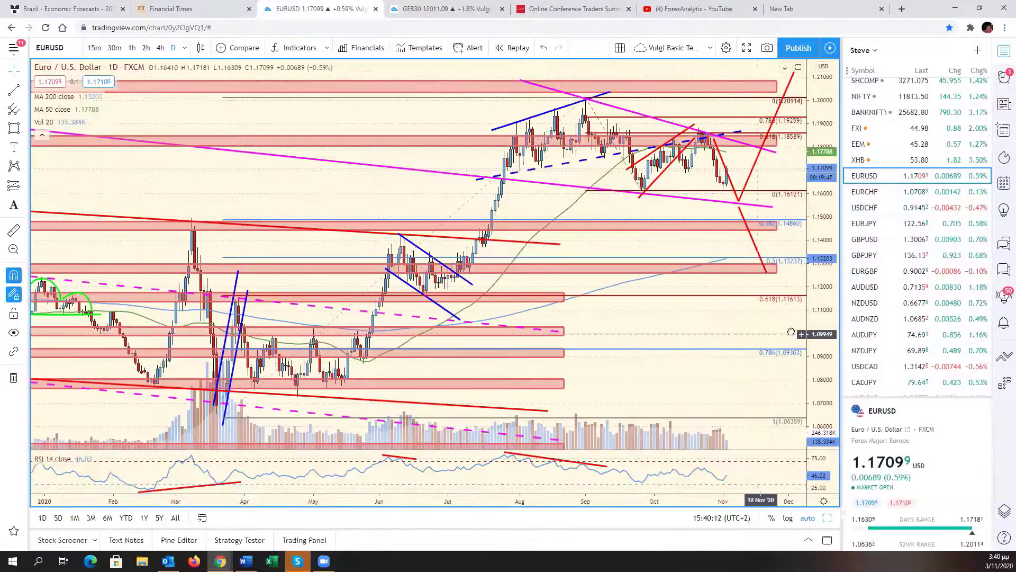
pyautogui.moveTo(764, 357); pyautogui.dragTo(794, 331)
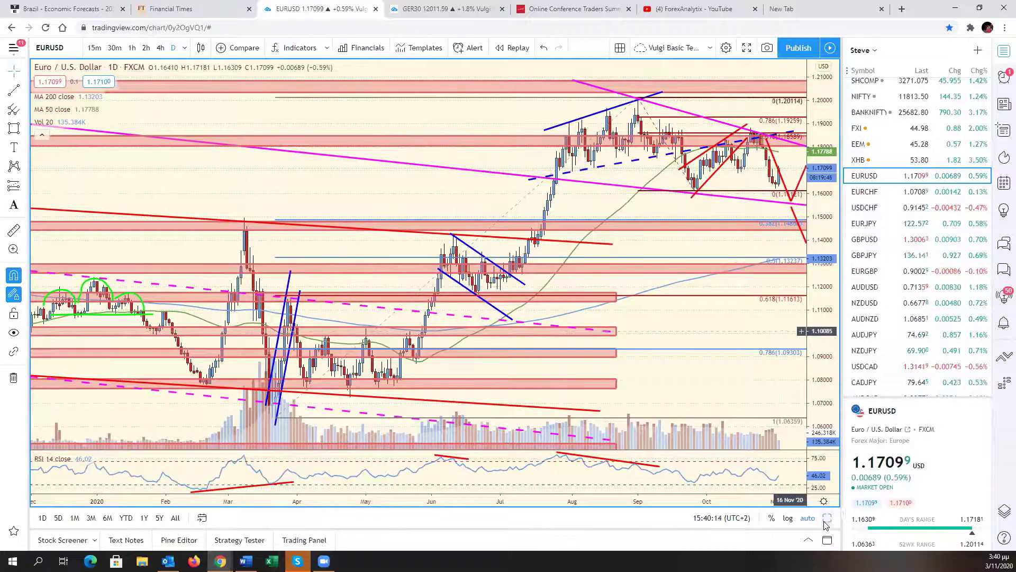
# - Restore the six-chart grid and load XAGUSD silver into the West Texas Oil pane
pyautogui.hotkey('alt', 'Return')
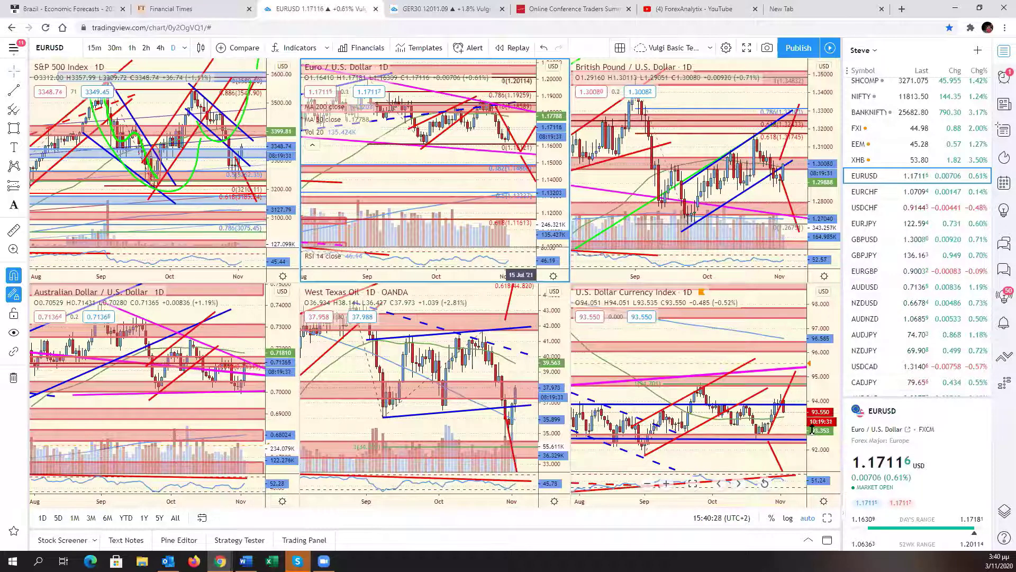
pyautogui.click(454, 449)
pyautogui.scroll(-3, 894, 320)
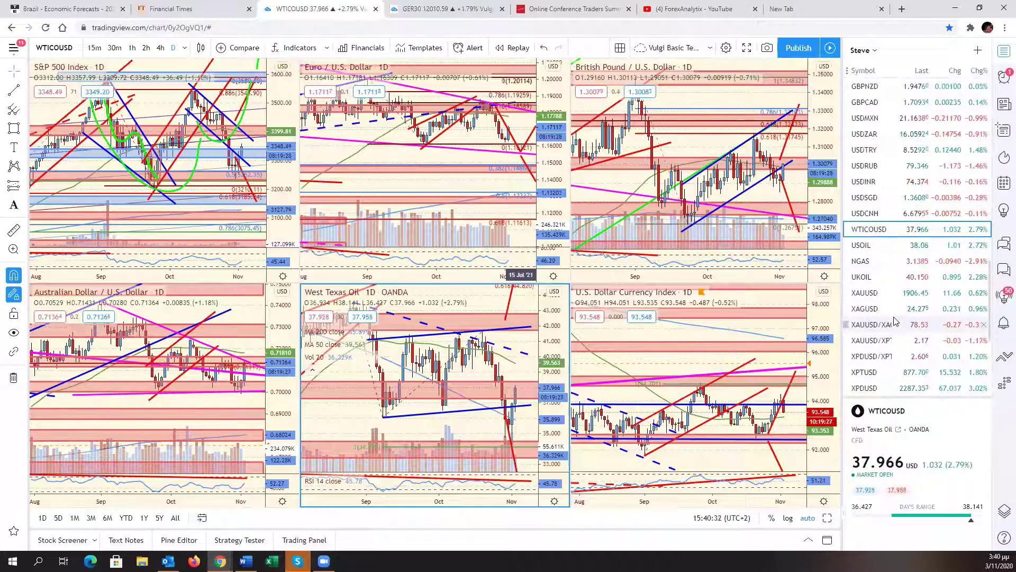
pyautogui.click(892, 311)
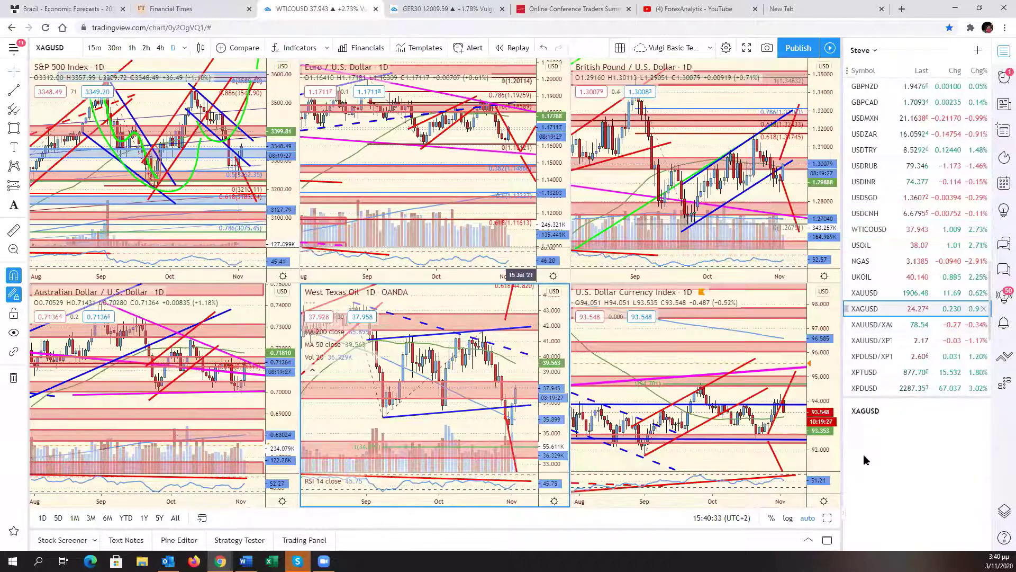
# - Maximise the silver chart, compress its price scale, re-fit it with auto, then restore the grid
pyautogui.click(827, 519)
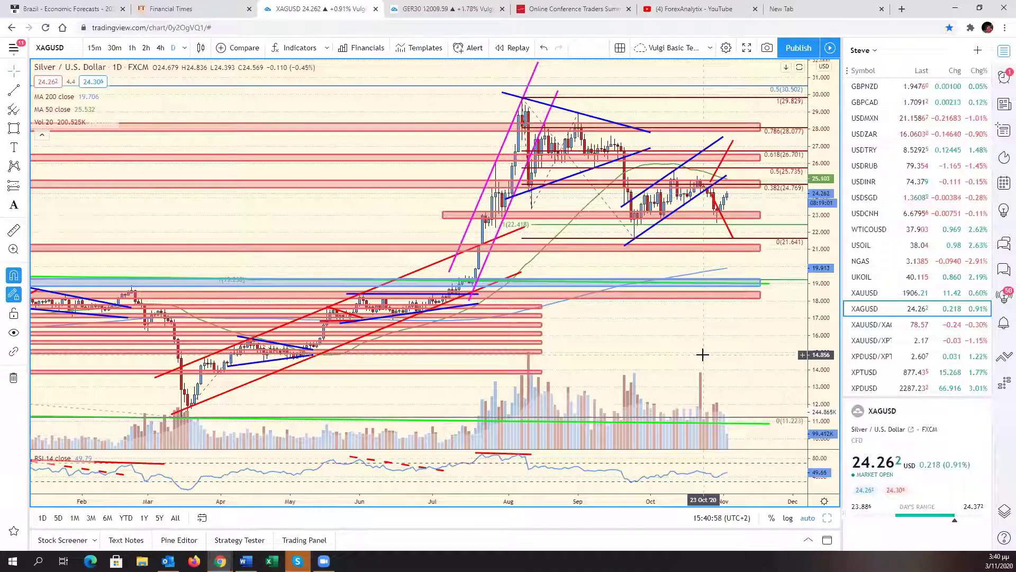
pyautogui.scroll(2, 702, 354)
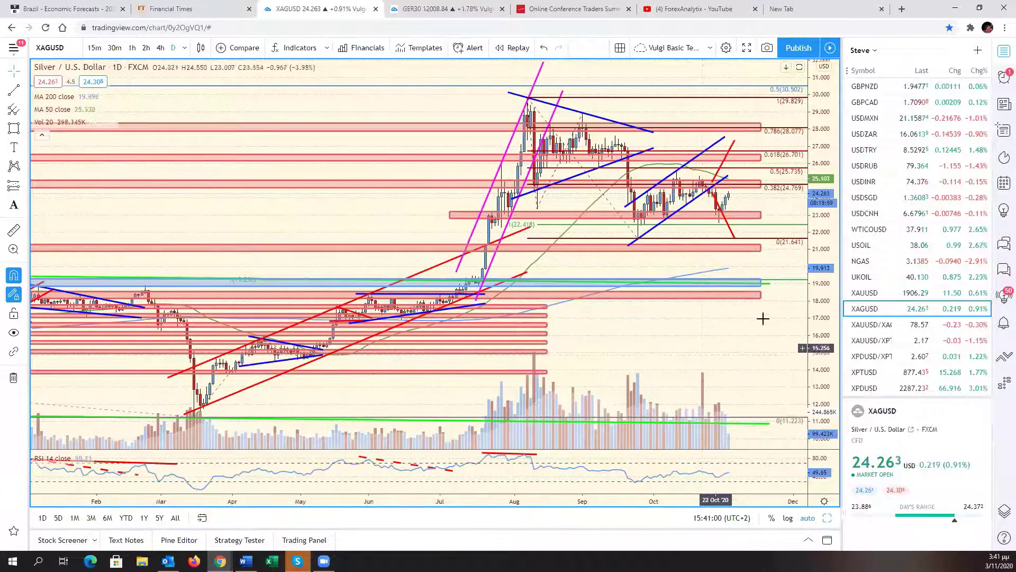
pyautogui.moveTo(826, 281); pyautogui.dragTo(829, 323)
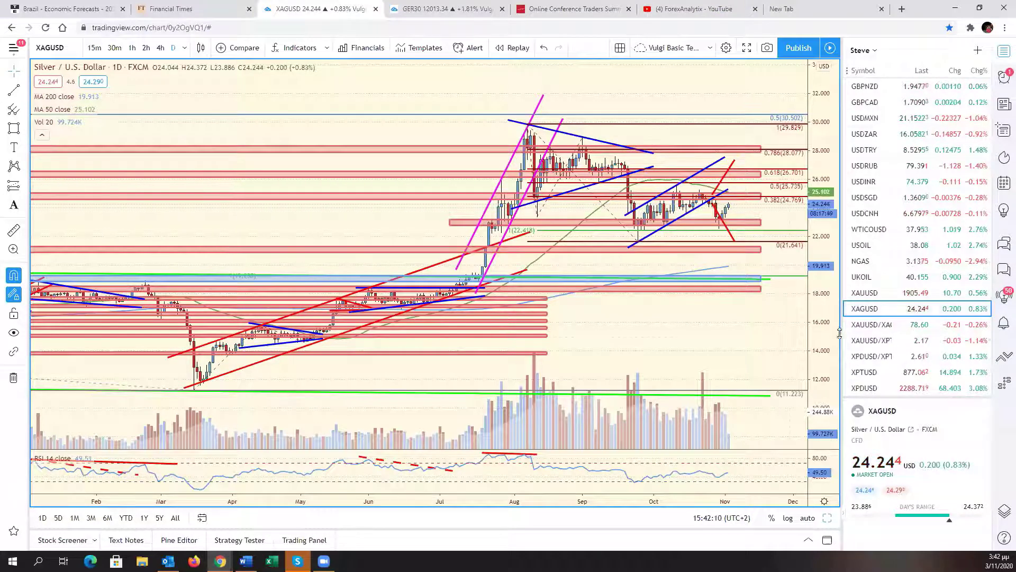
pyautogui.hscroll(-5, 778, 333)
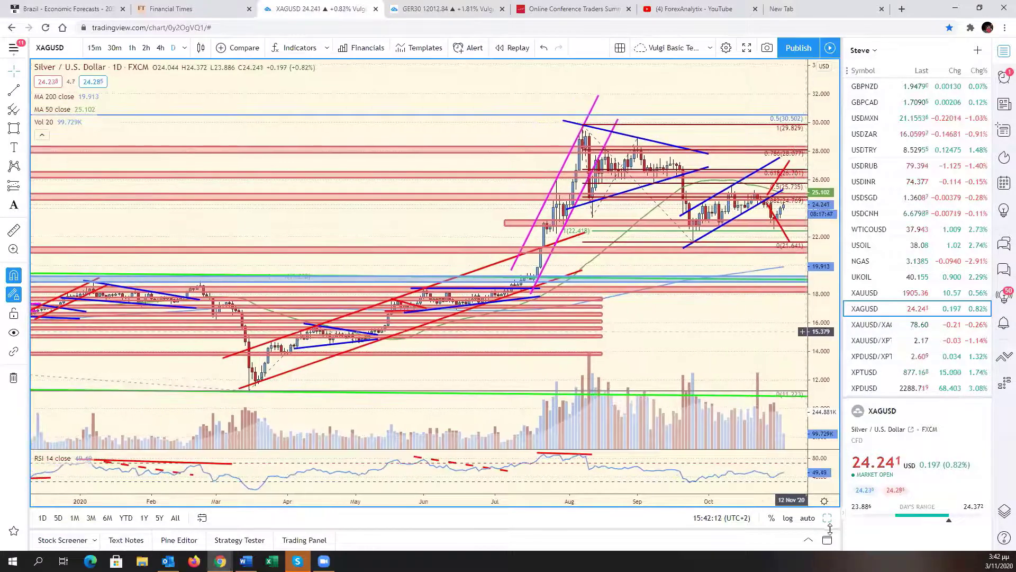
pyautogui.click(828, 520)
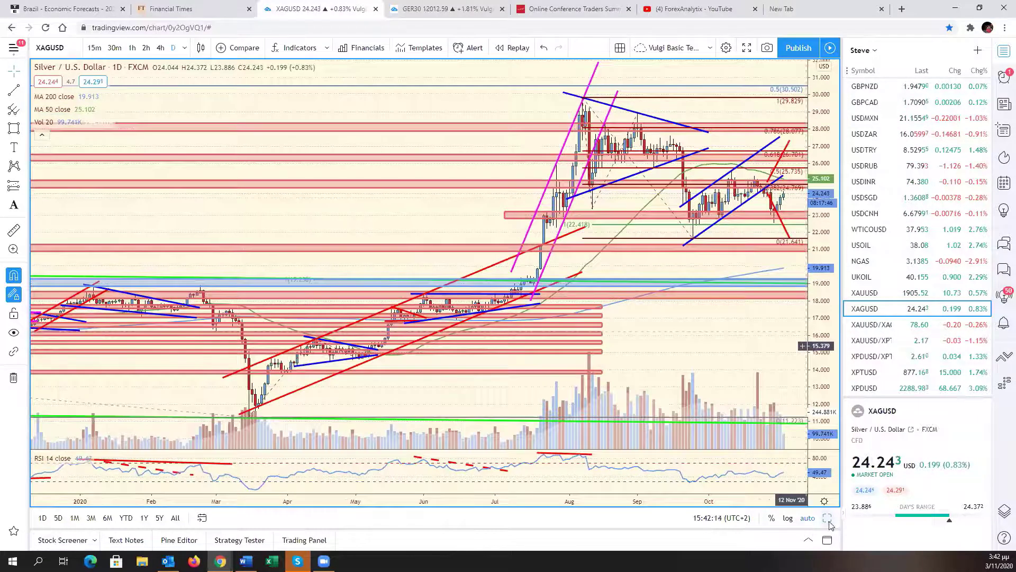
pyautogui.click(828, 518)
# - Bring back the six-chart grid and switch focus between Silver and EUR/USD, ending on Silver
pyautogui.click(776, 407)
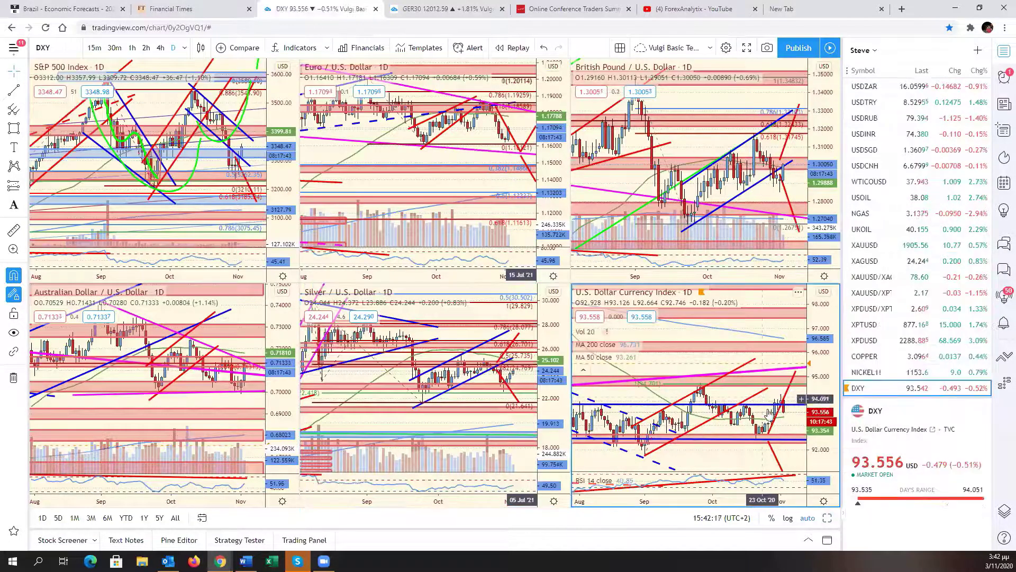
pyautogui.click(483, 419)
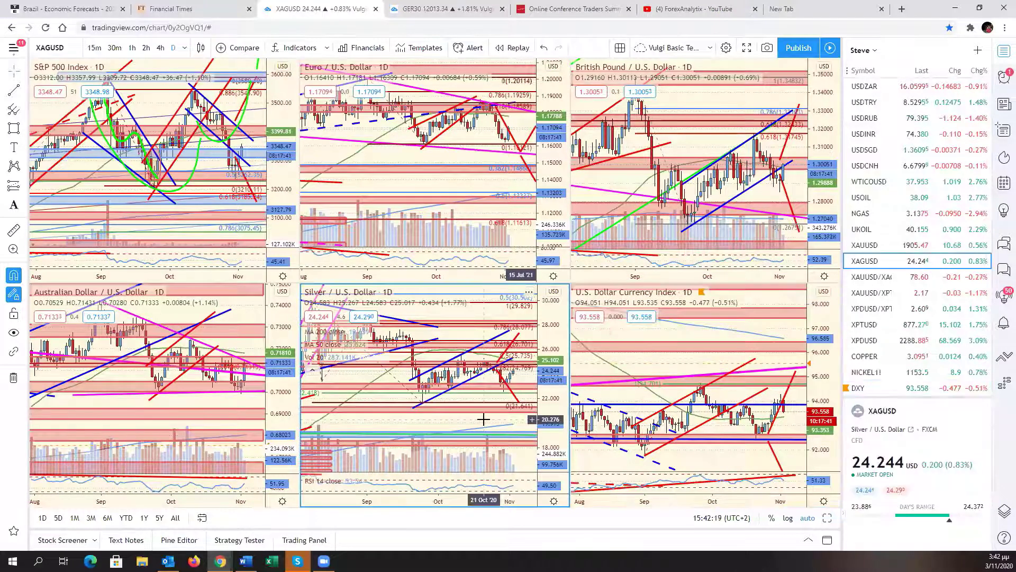
pyautogui.click(498, 185)
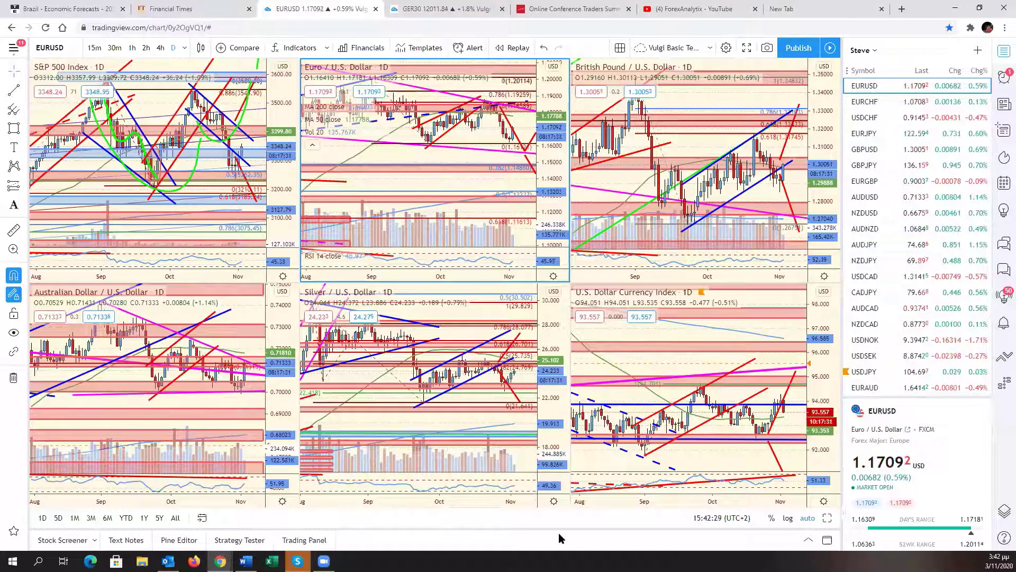
pyautogui.click(485, 397)
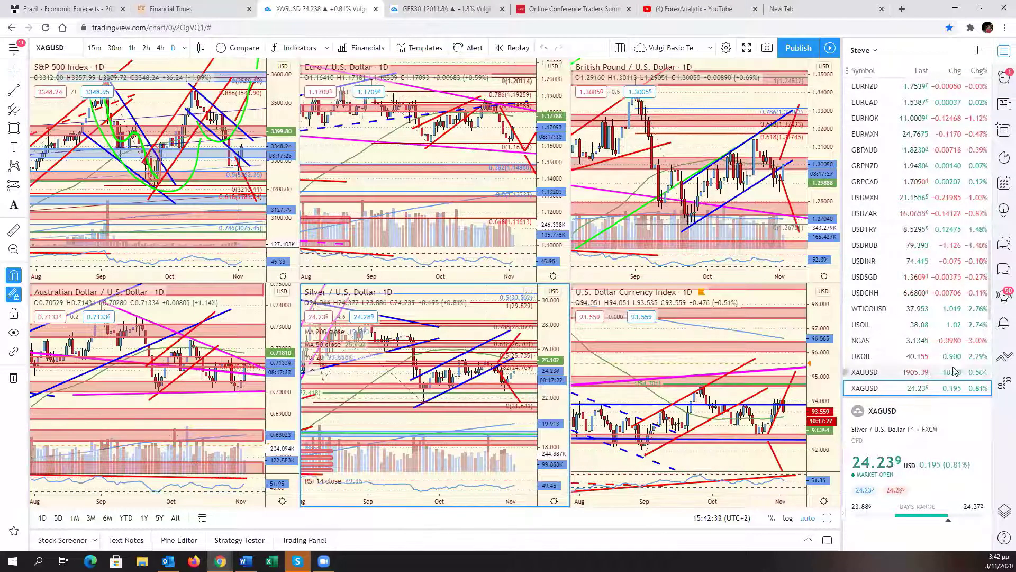
pyautogui.scroll(-1, 917, 375)
pyautogui.scroll(-1, 918, 375)
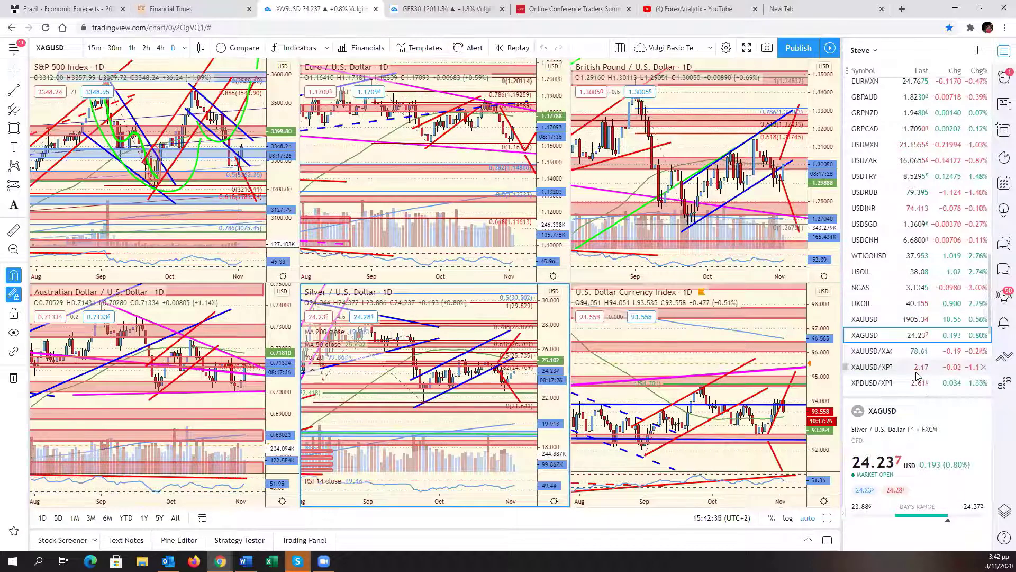
pyautogui.scroll(-8, 917, 375)
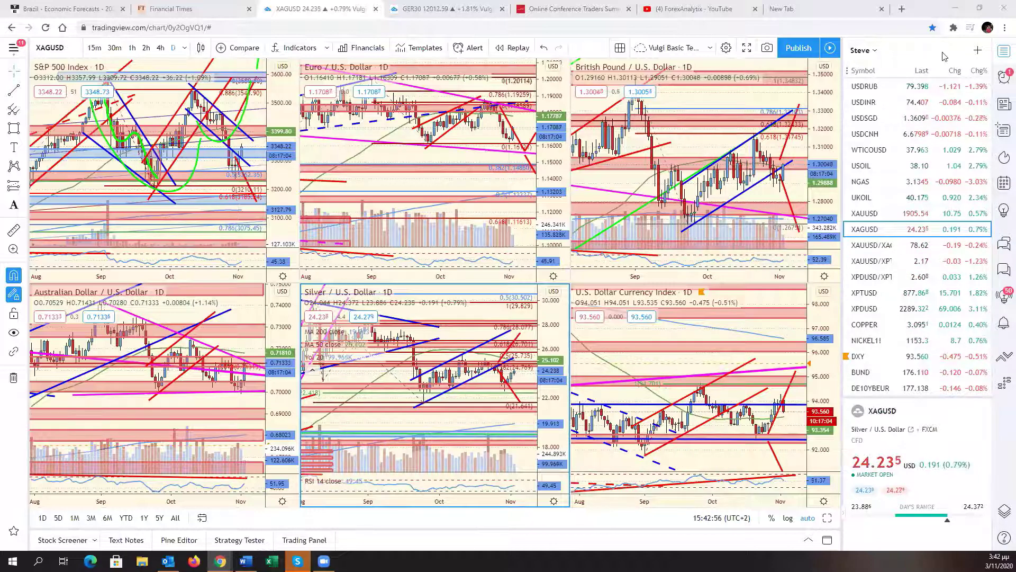
# - Open DXY in a new tab, then focus the AUD/USD pane and maximise it
pyautogui.hotkey('ctrl', 'shift', 't')
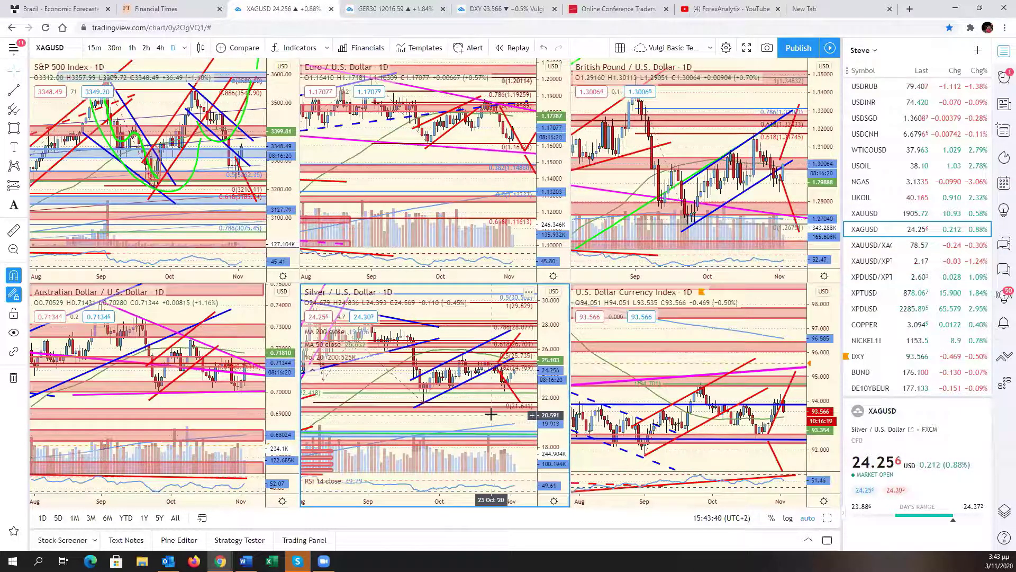
pyautogui.click(249, 417)
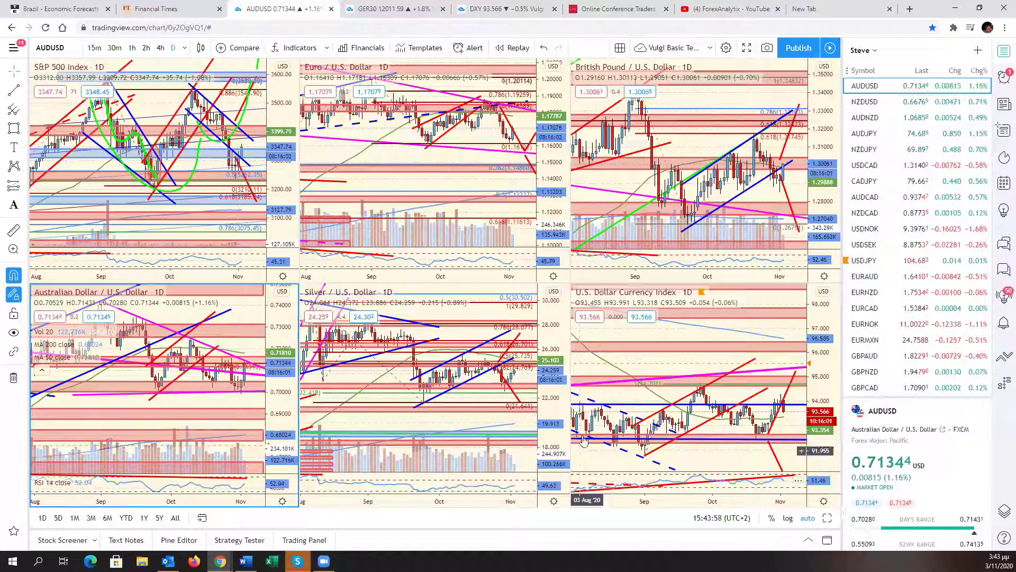
pyautogui.click(503, 182)
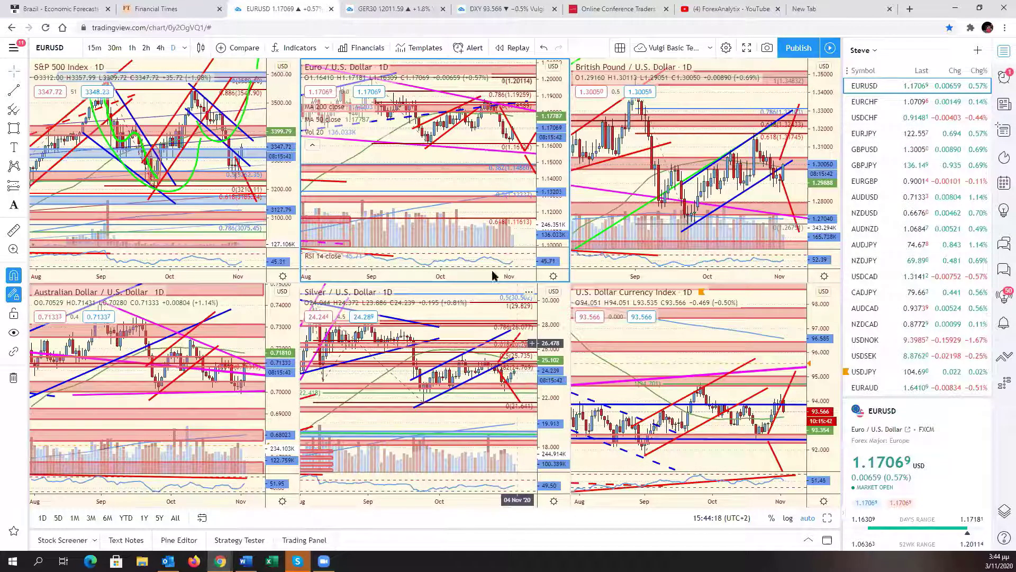
pyautogui.click(258, 343)
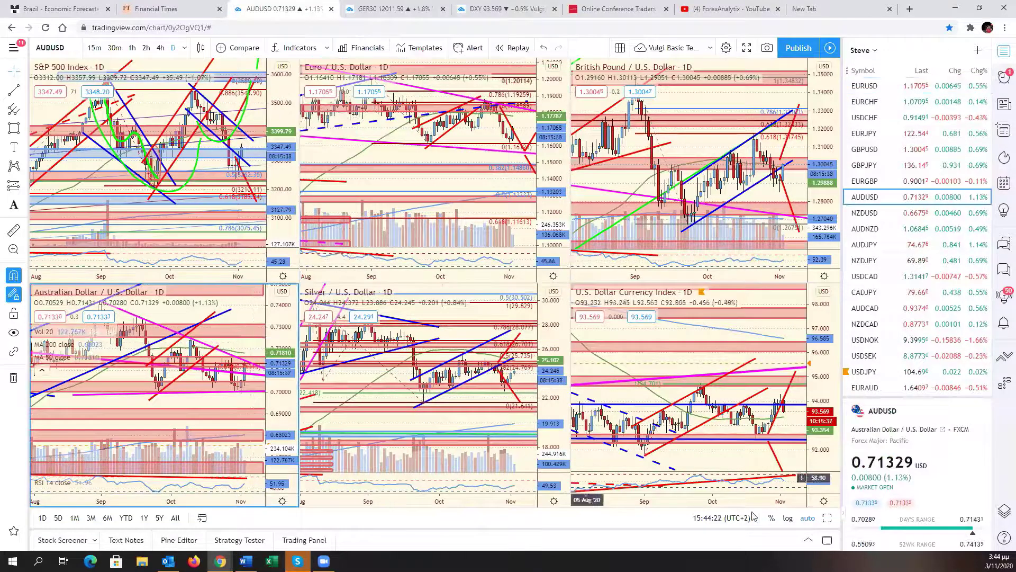
pyautogui.hotkey('alt', 'Return')
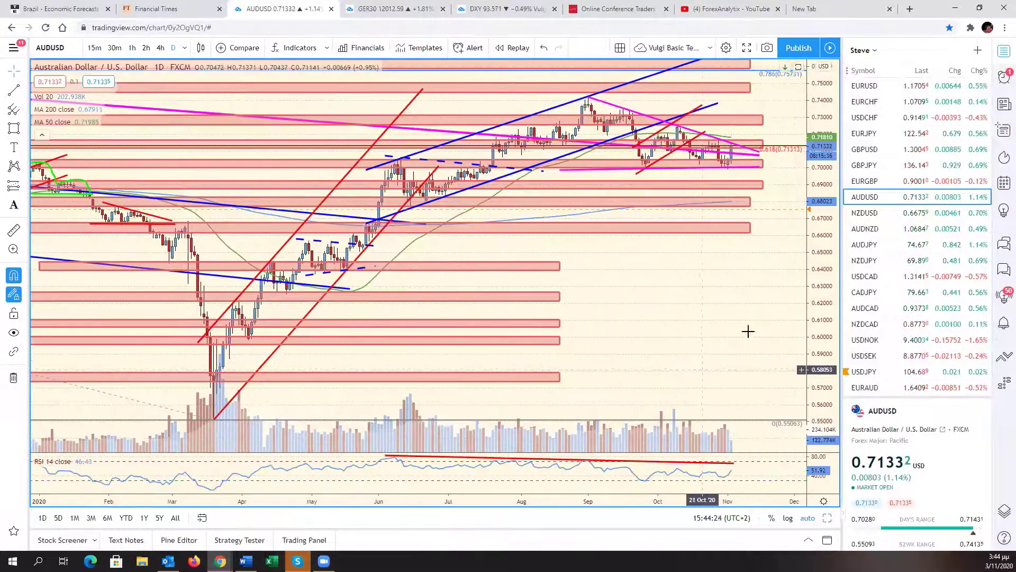
# - Compress the AUD/USD price scale, adjust the pink line's right end, pan, then restore the grid
pyautogui.moveTo(827, 339); pyautogui.dragTo(751, 358)
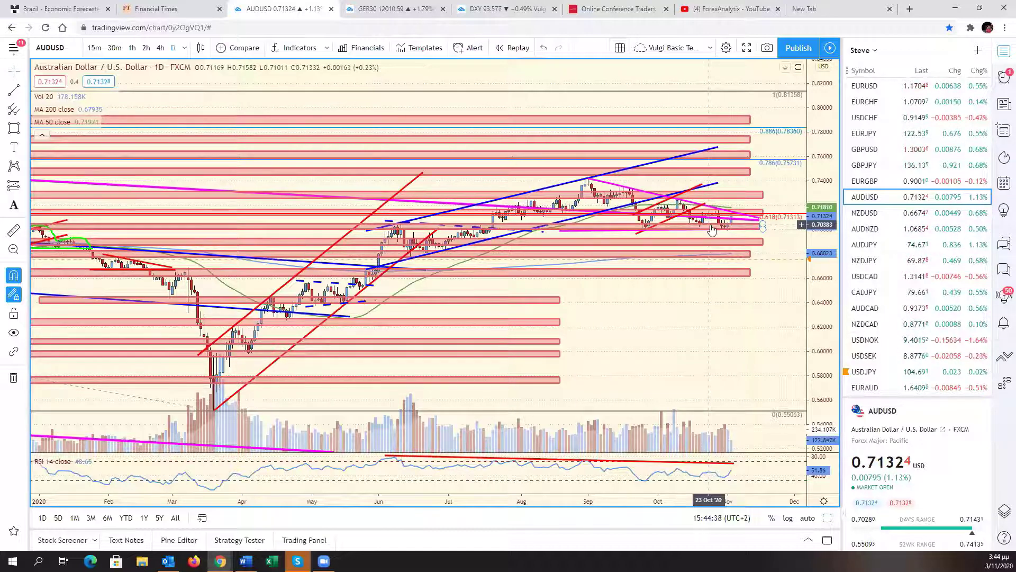
pyautogui.moveTo(763, 226); pyautogui.dragTo(759, 228)
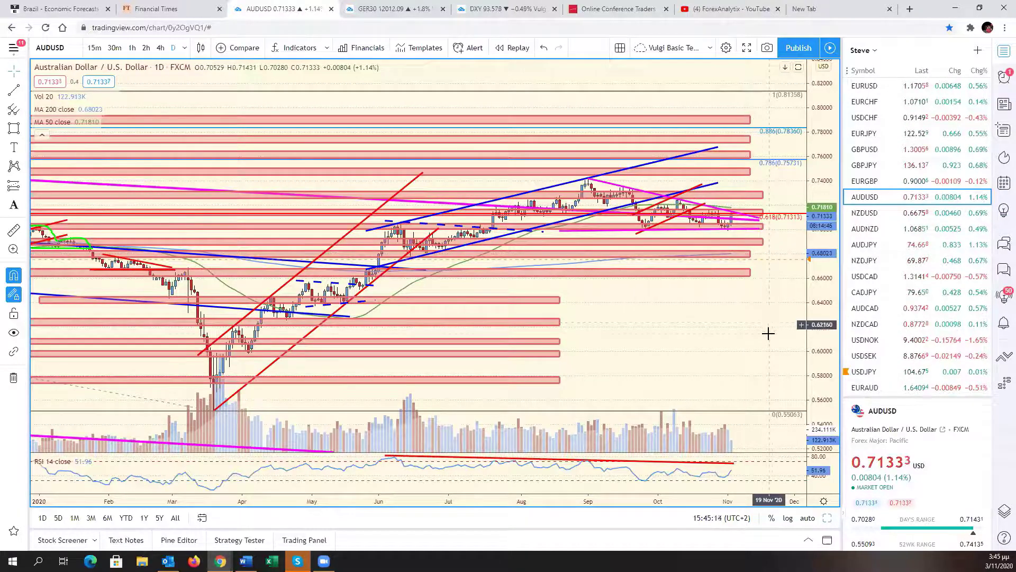
pyautogui.moveTo(769, 334); pyautogui.dragTo(819, 333)
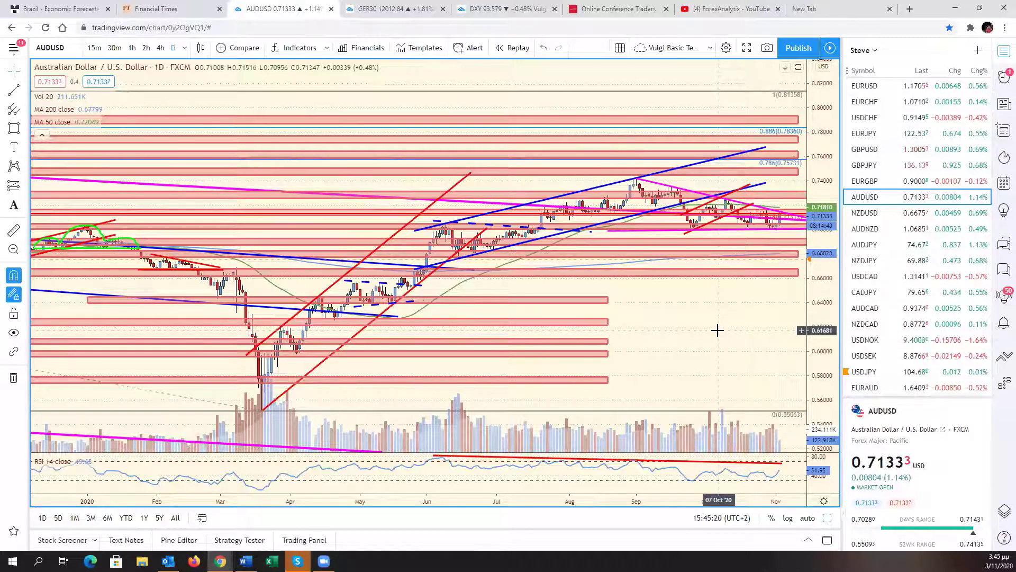
pyautogui.moveTo(717, 330); pyautogui.dragTo(673, 325)
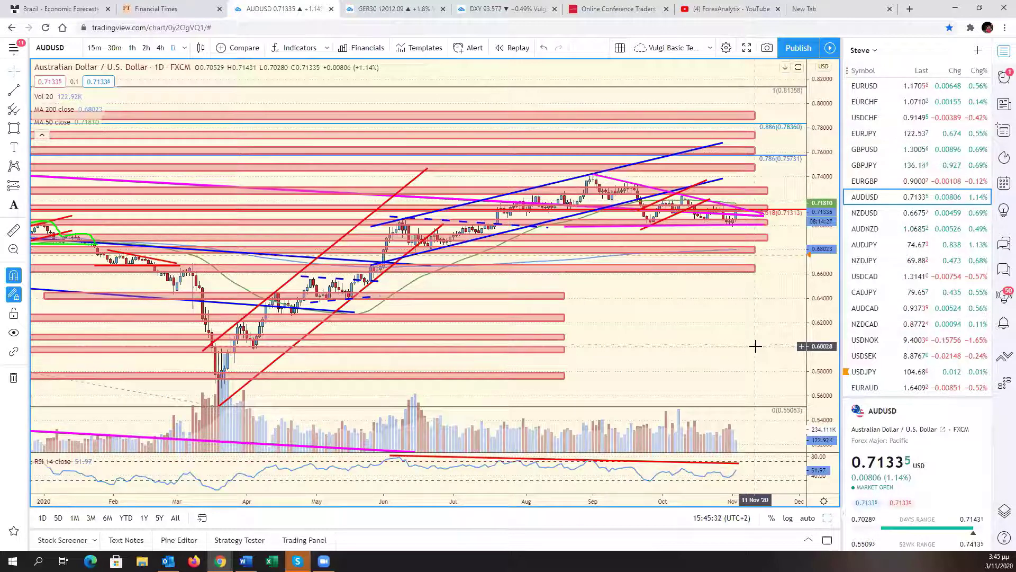
pyautogui.moveTo(740, 338); pyautogui.dragTo(807, 342)
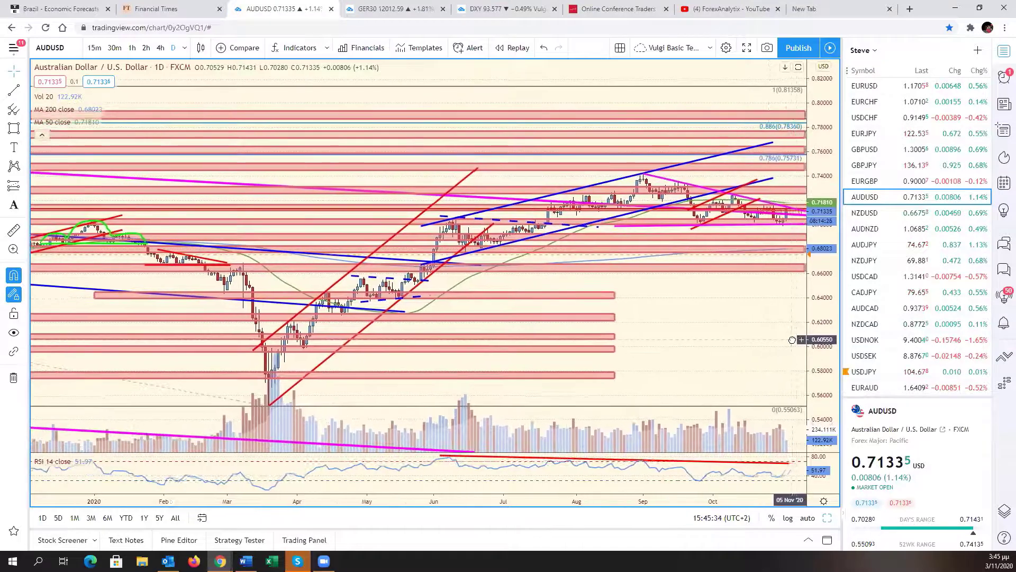
pyautogui.click(828, 522)
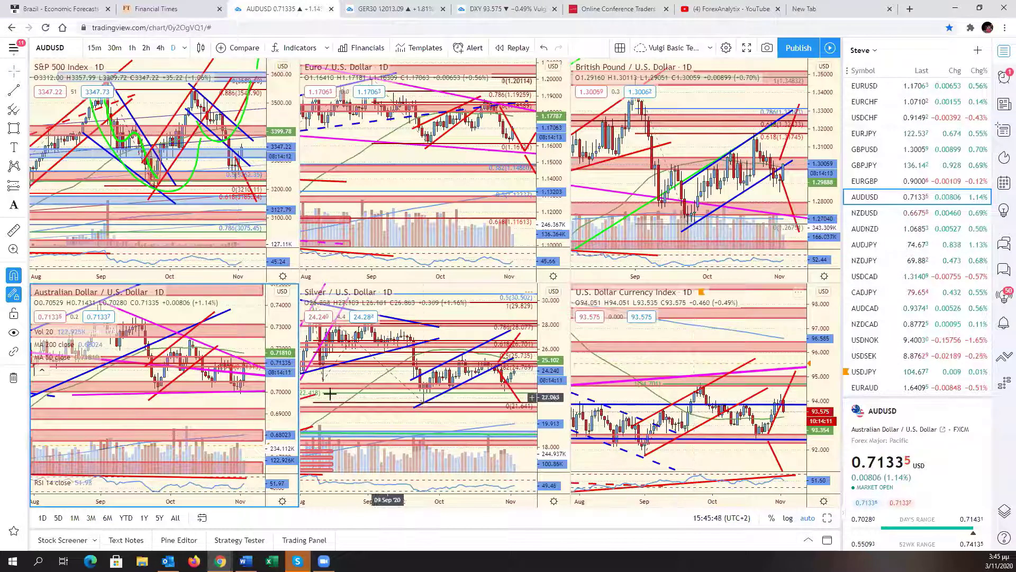
# - Replace AUD/USD with NZD/USD in the lower-left pane, maximize it and compress its price scale
pyautogui.click(906, 217)
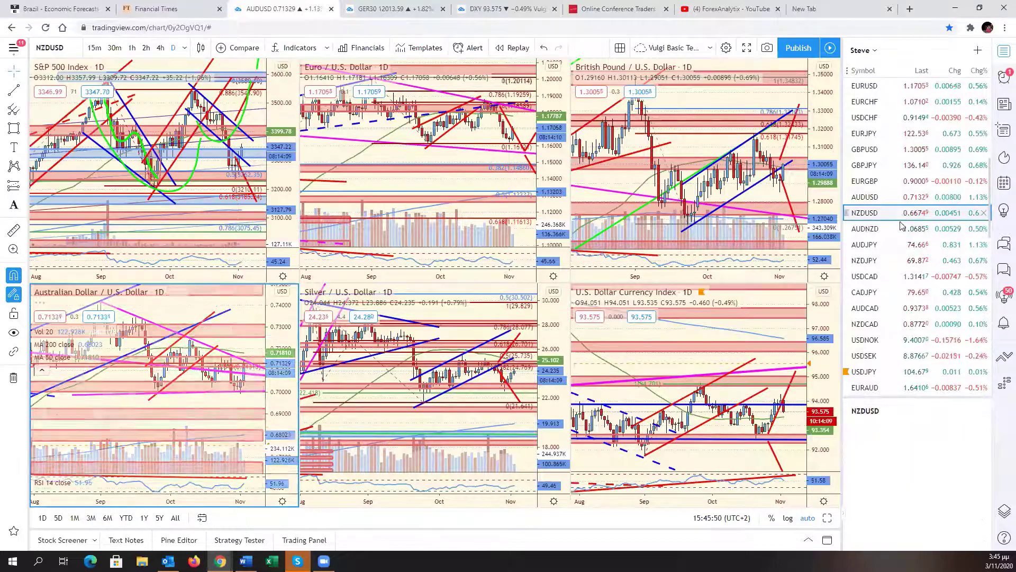
pyautogui.click(829, 519)
pyautogui.moveTo(815, 344); pyautogui.dragTo(613, 291)
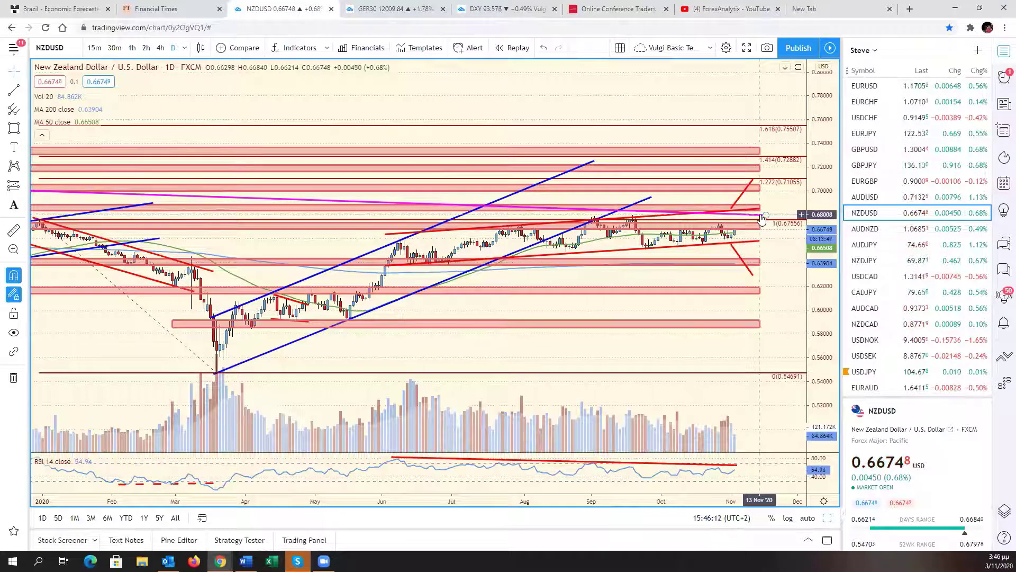
# - Scroll NZD/USD back to earlier dates, restore the six-chart grid and select the Dollar Index pane
pyautogui.moveTo(773, 270); pyautogui.dragTo(812, 344)
pyautogui.click(827, 518)
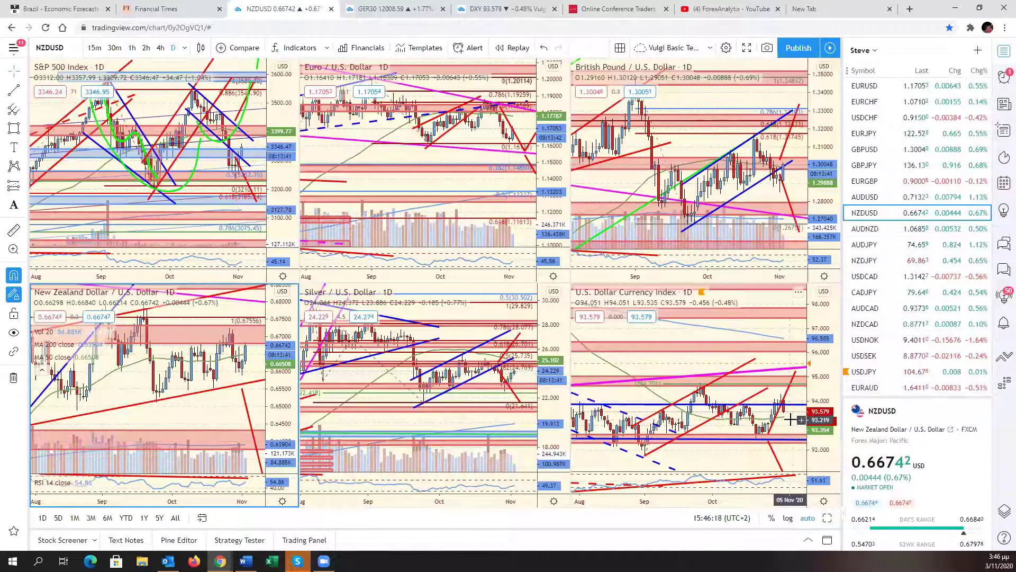
pyautogui.click(822, 506)
# - Maximize DXY, widen its price range to about 86–108, show December at left, then restore the grid
pyautogui.click(828, 518)
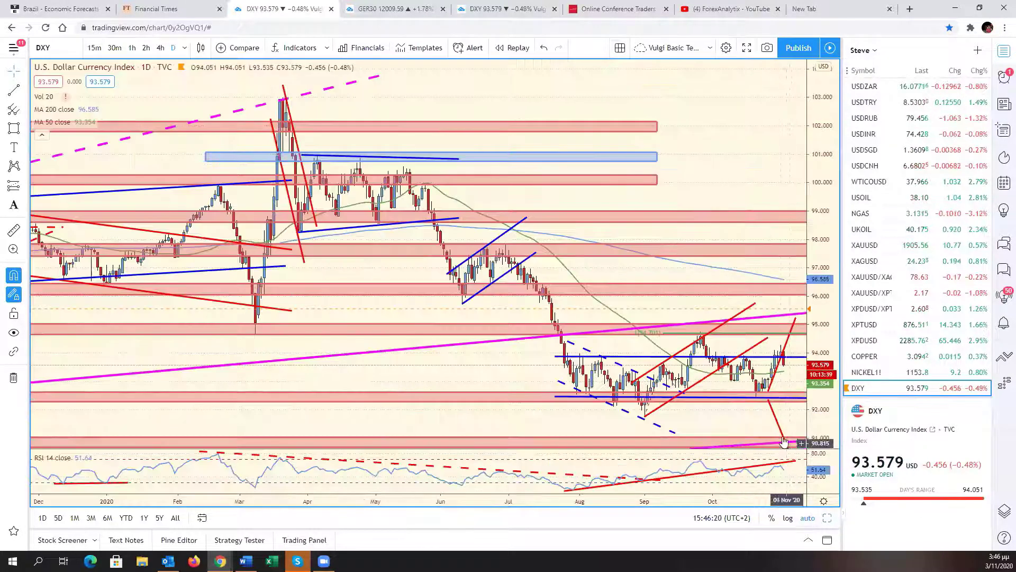
pyautogui.moveTo(816, 360); pyautogui.dragTo(826, 430)
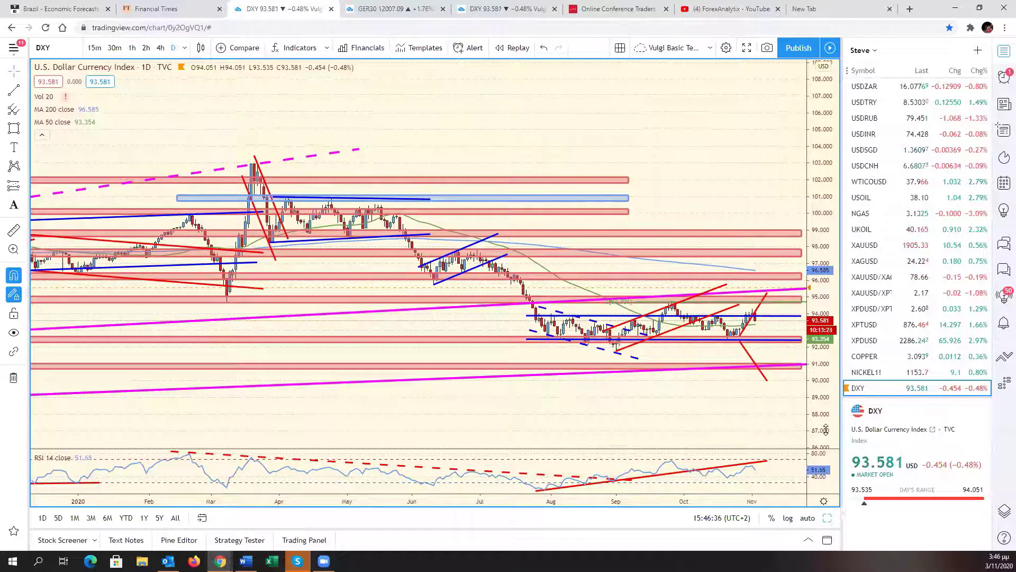
pyautogui.moveTo(768, 423); pyautogui.dragTo(833, 518)
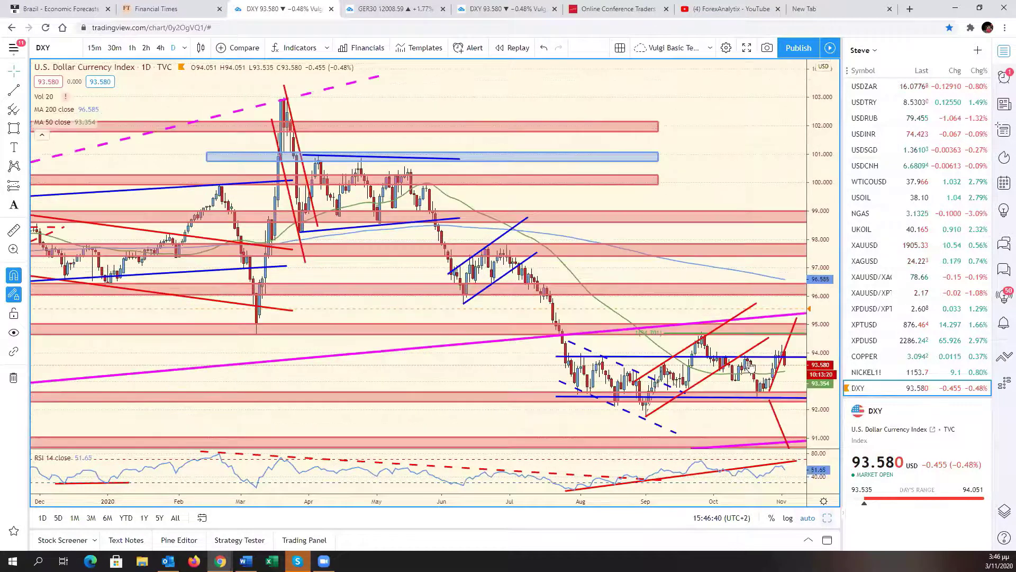
pyautogui.click(828, 518)
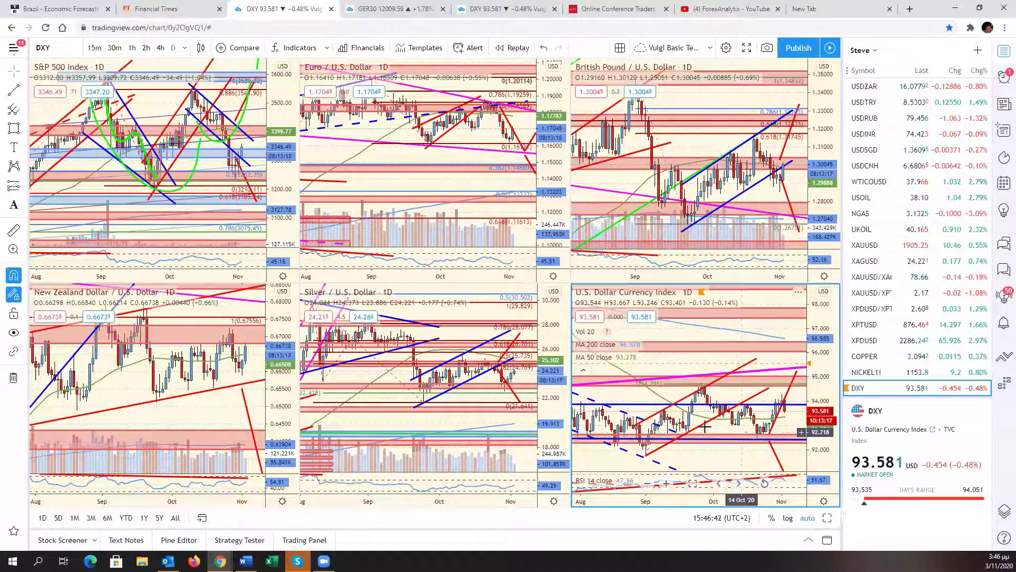
# - Maximize the S&P 500 pane with Alt+Enter, leaving empty space right of the latest bars
pyautogui.click(225, 234)
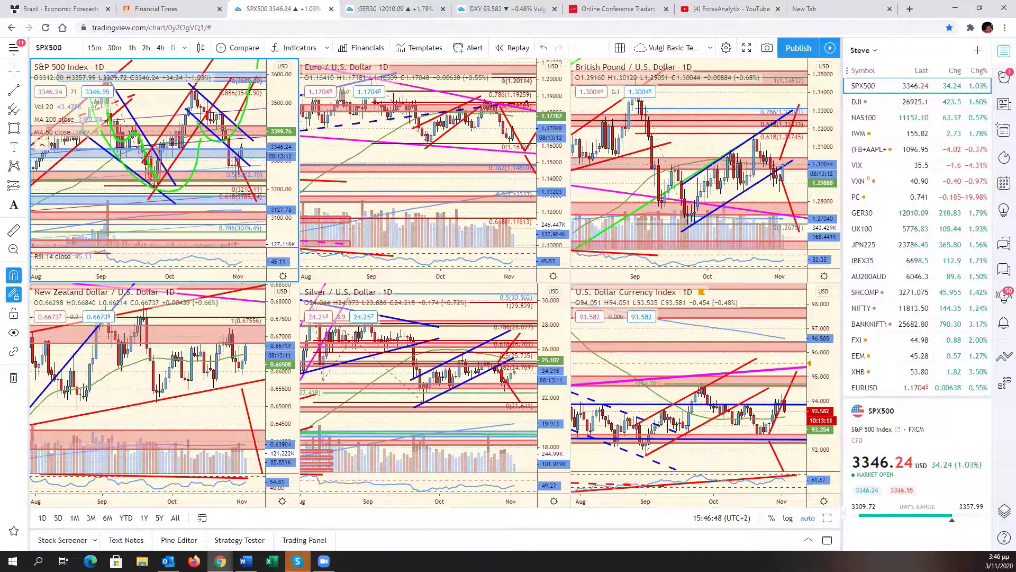
pyautogui.click(583, 533)
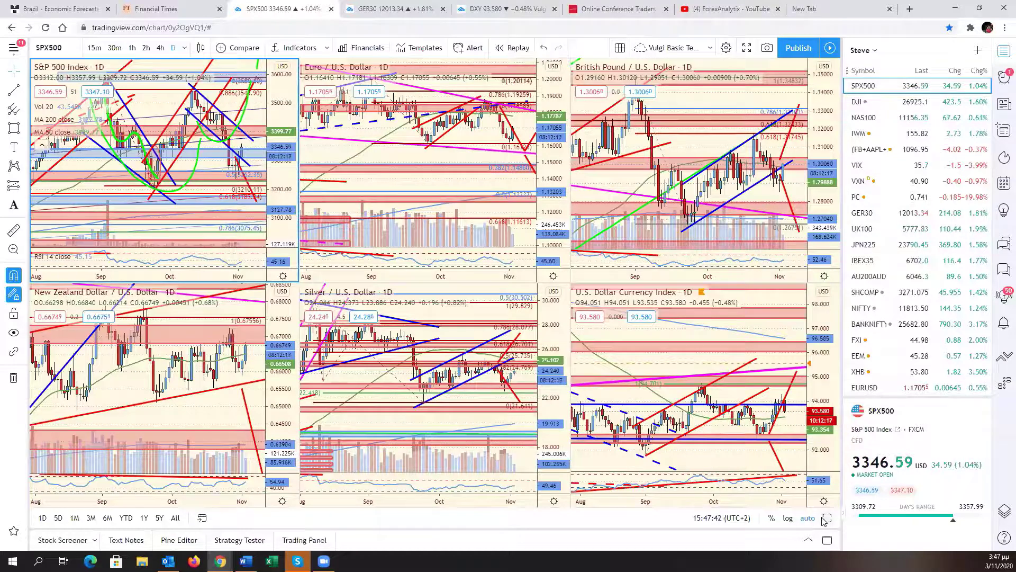
pyautogui.hotkey('alt', 'Return')
pyautogui.moveTo(777, 335); pyautogui.dragTo(710, 347)
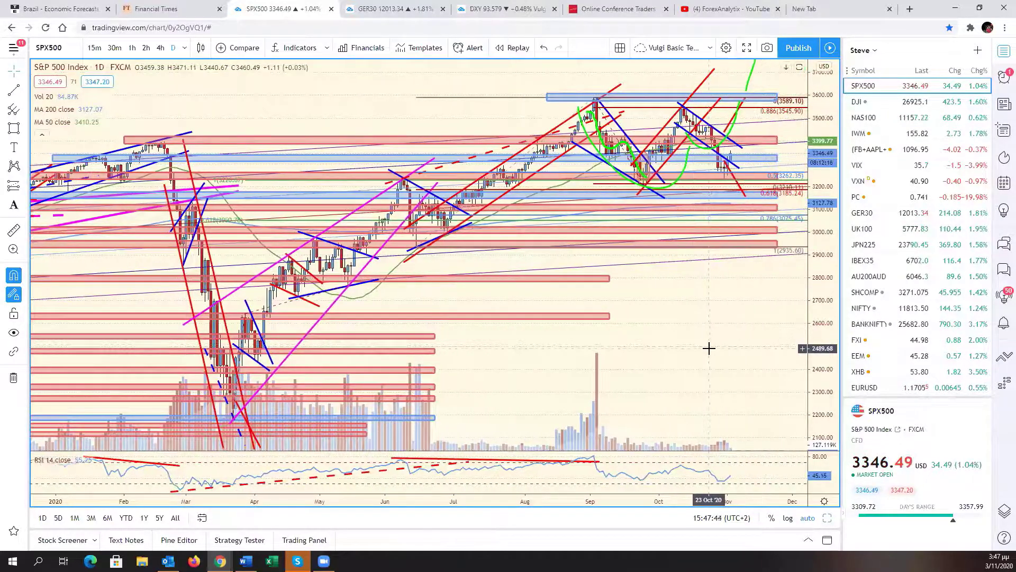
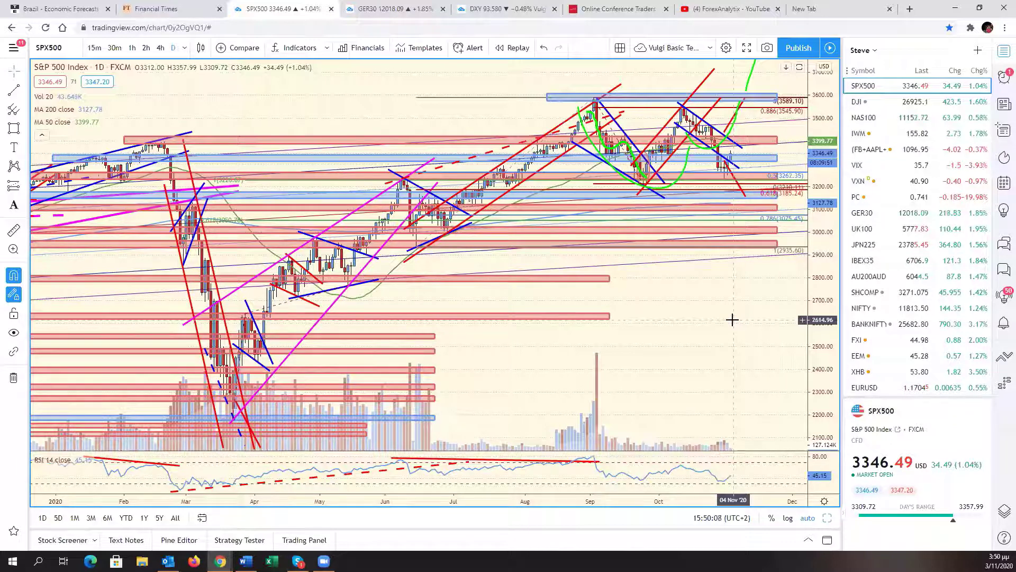
# - View the VIX chart, restore the six-chart grid, and load Euro-Bund into the lower-right DXY pane
pyautogui.click(889, 165)
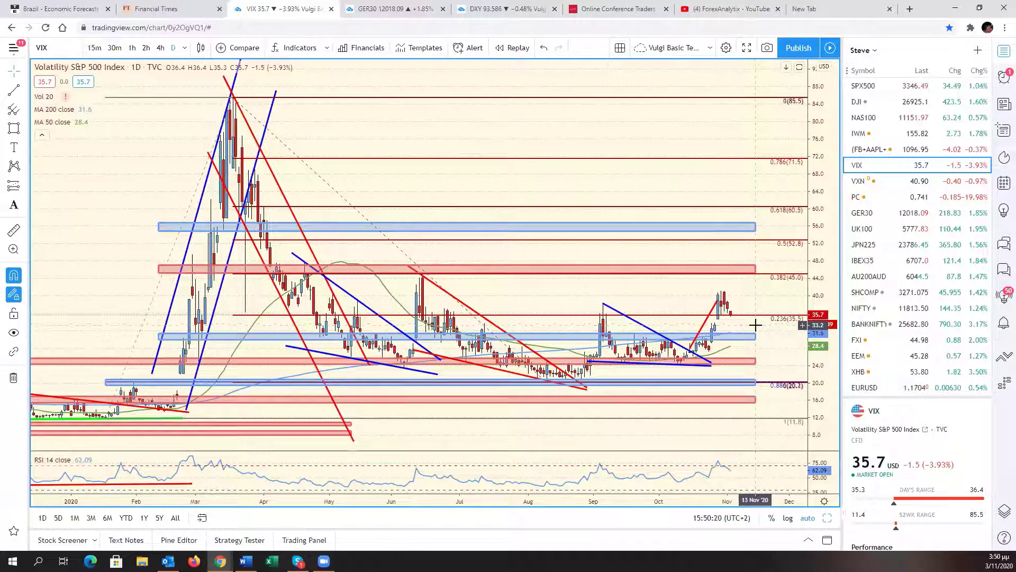
pyautogui.moveTo(771, 341); pyautogui.dragTo(808, 511)
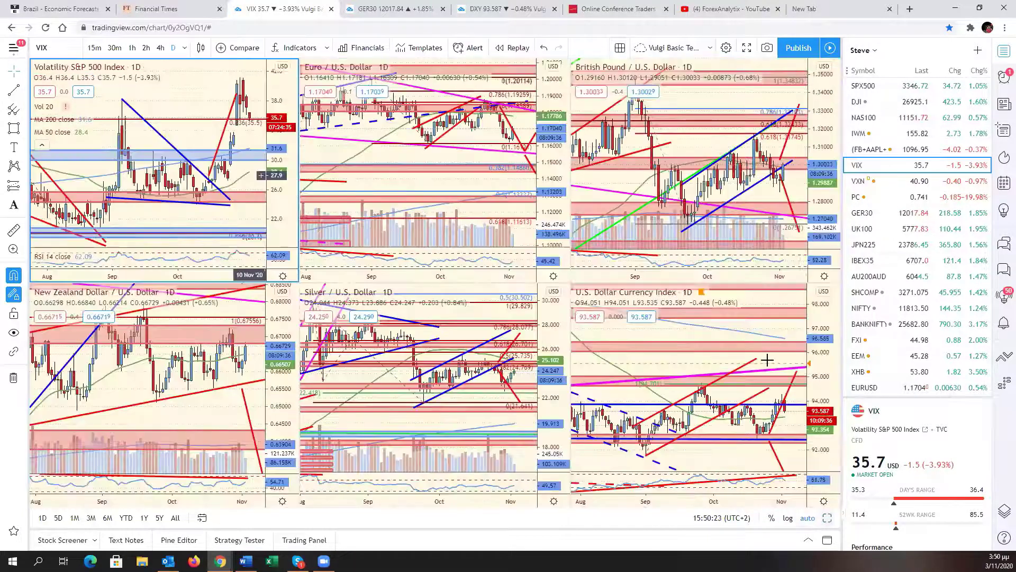
pyautogui.hotkey('alt', 'Return')
pyautogui.click(776, 356)
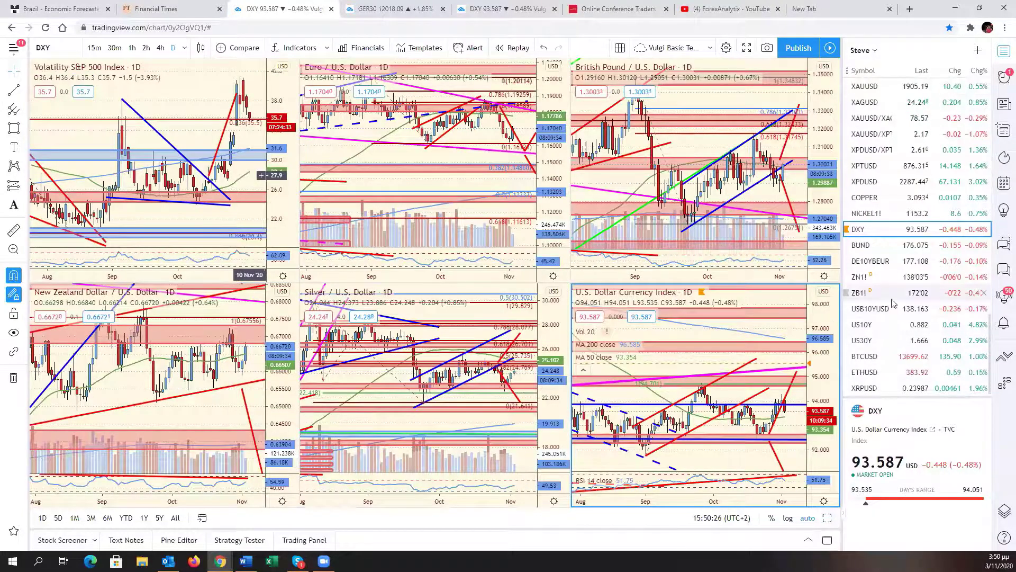
pyautogui.click(872, 246)
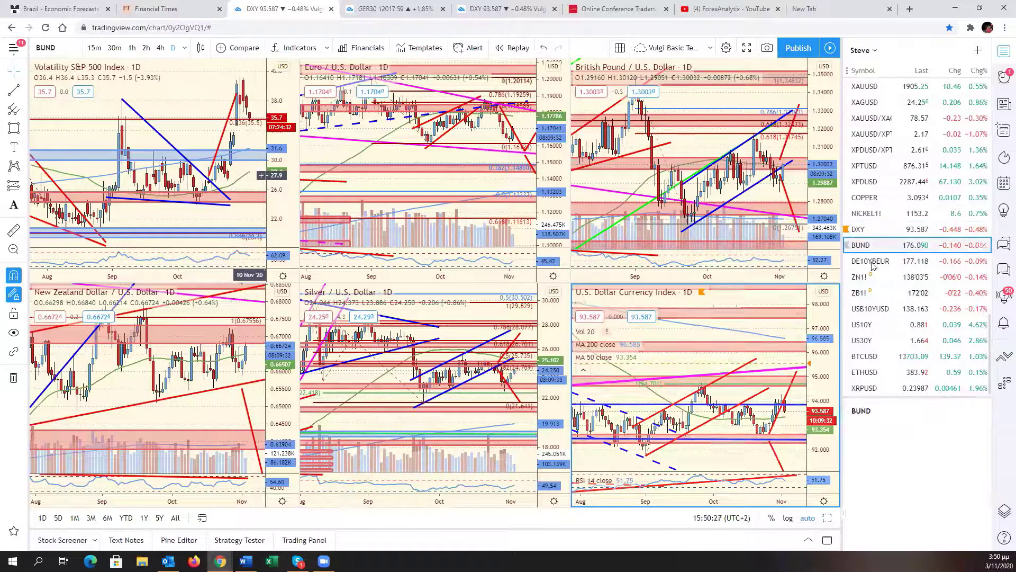
# - Maximize the Euro-Bund chart, compress its price scale and zoom to centre the candles
pyautogui.click(829, 521)
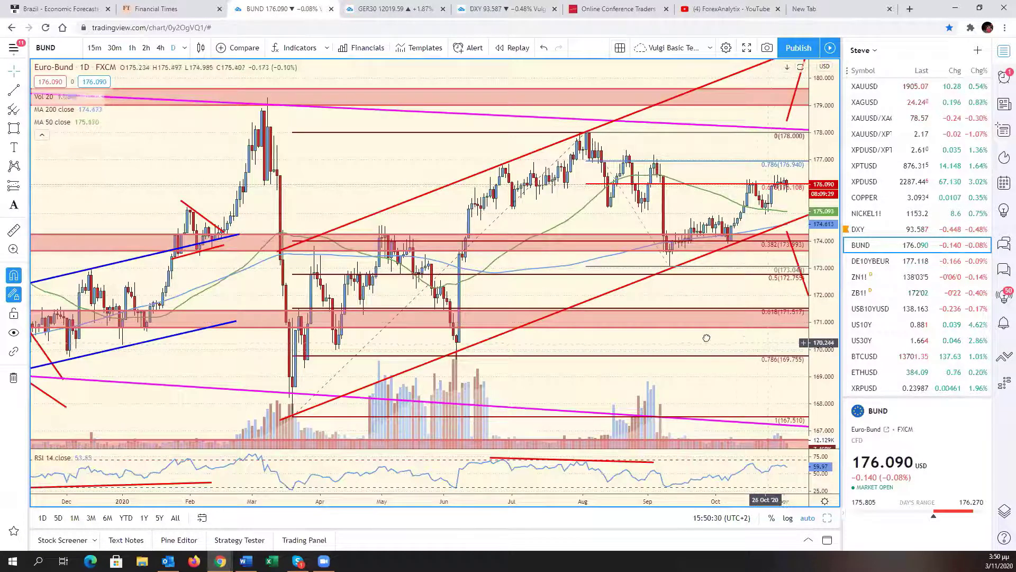
pyautogui.moveTo(825, 256); pyautogui.dragTo(720, 399)
pyautogui.scroll(-10, 720, 398)
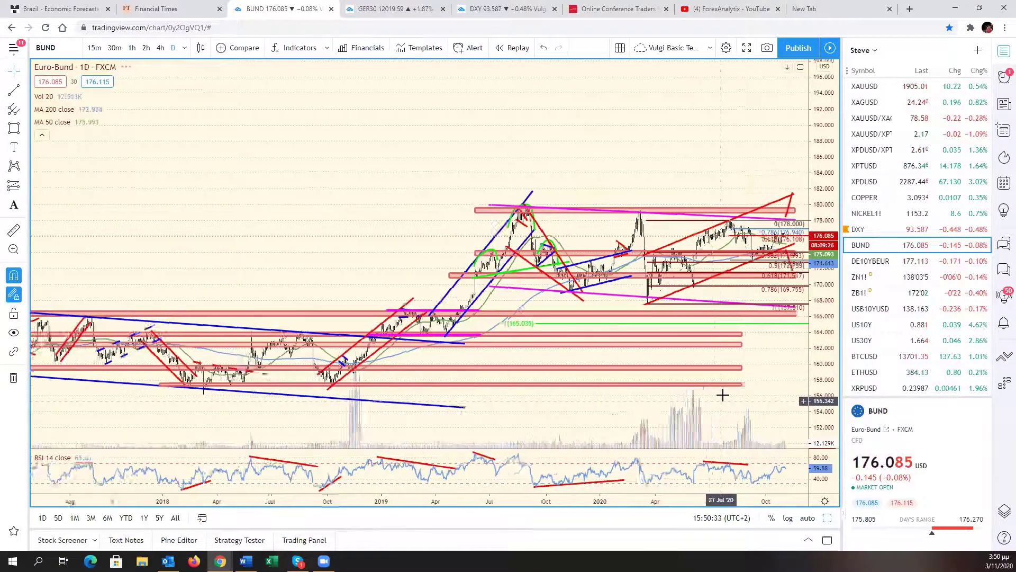
pyautogui.scroll(3, 722, 396)
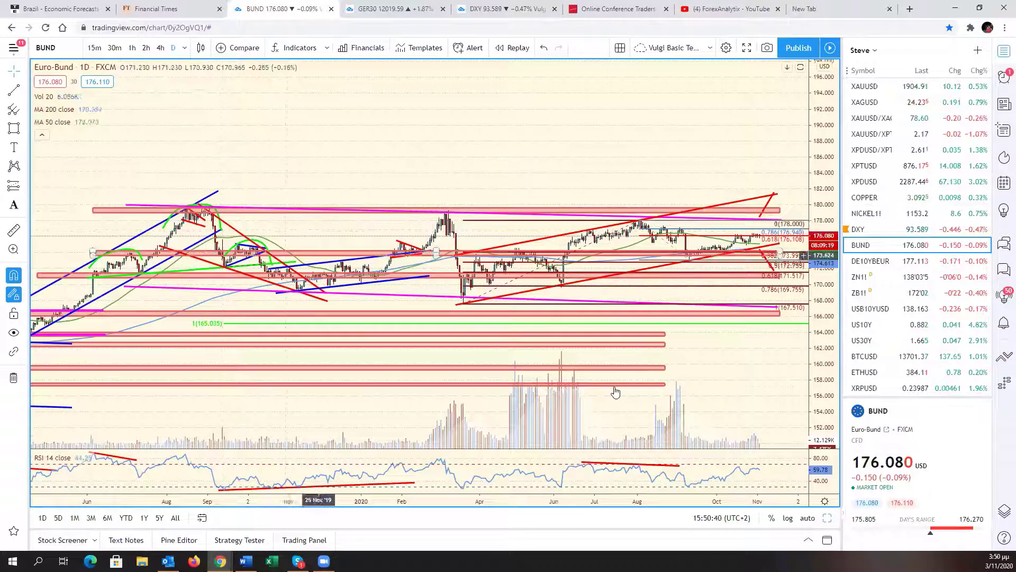
pyautogui.scroll(-5, 620, 390)
pyautogui.scroll(-8, 622, 390)
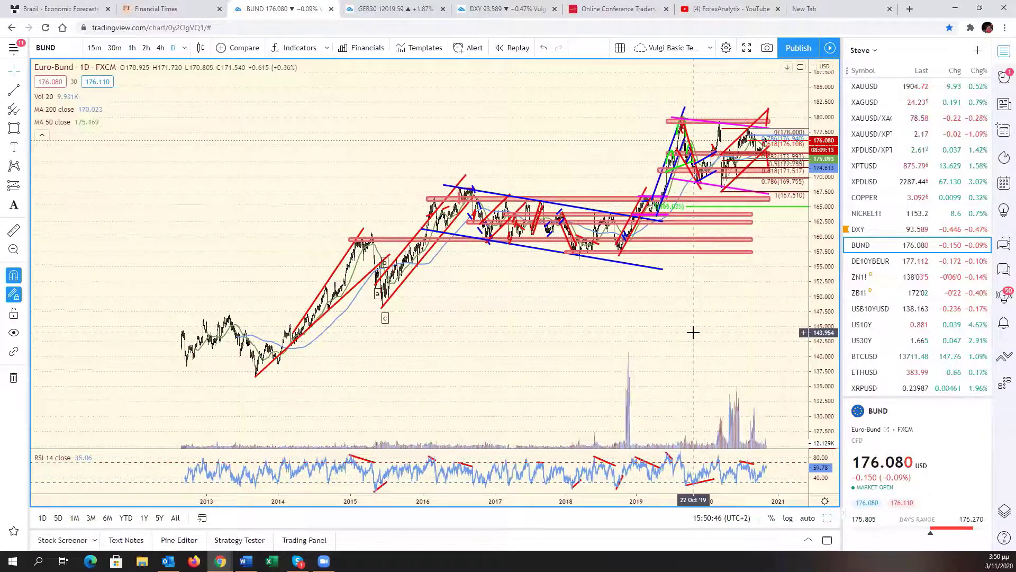
pyautogui.moveTo(693, 332); pyautogui.dragTo(684, 390)
pyautogui.scroll(6, 693, 367)
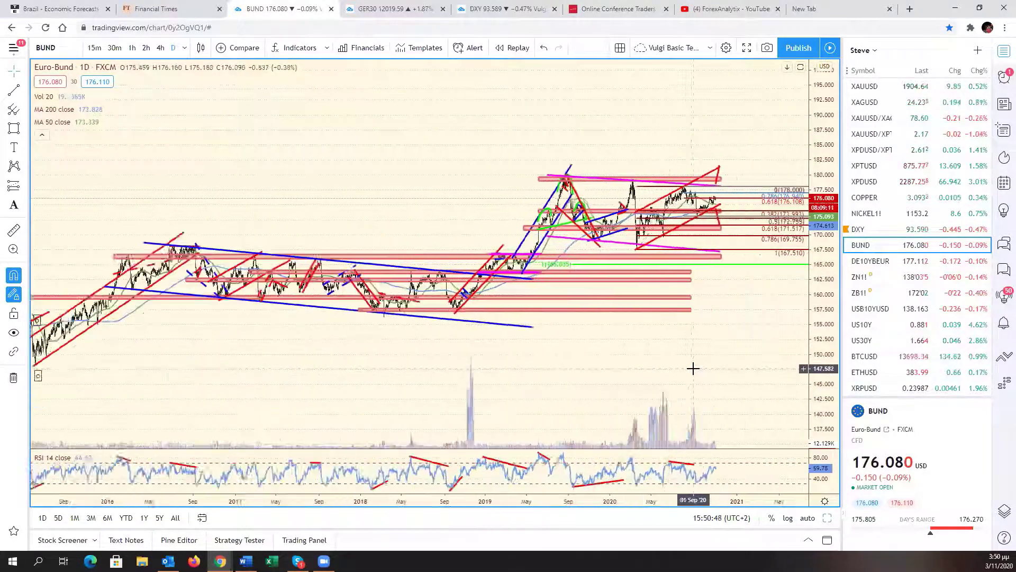
pyautogui.scroll(6, 760, 381)
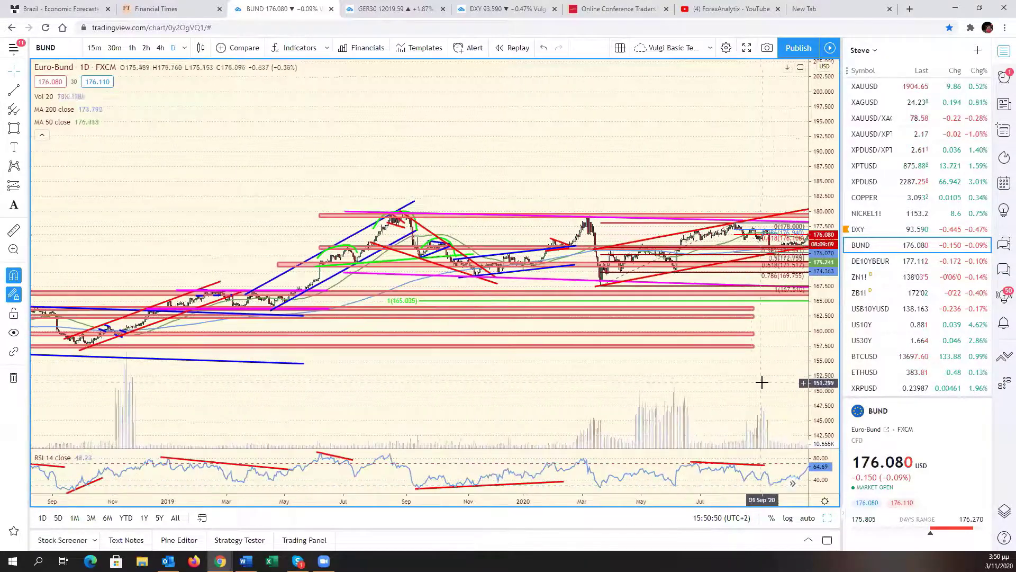
# - Re-fit the Bund price scale and pan toward recent dates to inspect the channel and Fibonacci levels
pyautogui.click(807, 517)
pyautogui.moveTo(760, 355); pyautogui.dragTo(737, 391)
pyautogui.scroll(-8, 737, 391)
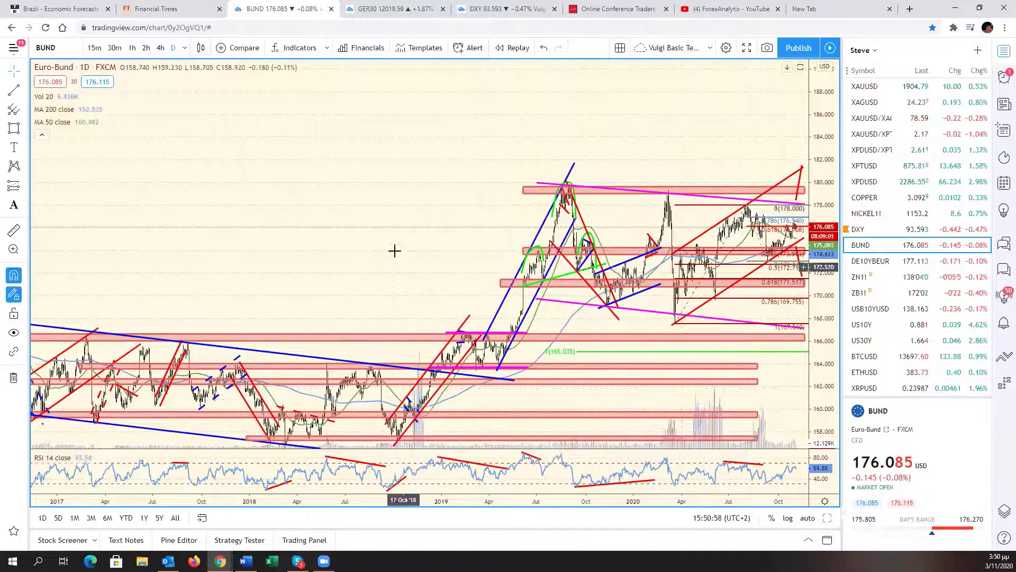
pyautogui.moveTo(395, 250); pyautogui.dragTo(285, 261)
pyautogui.scroll(-5, 284, 261)
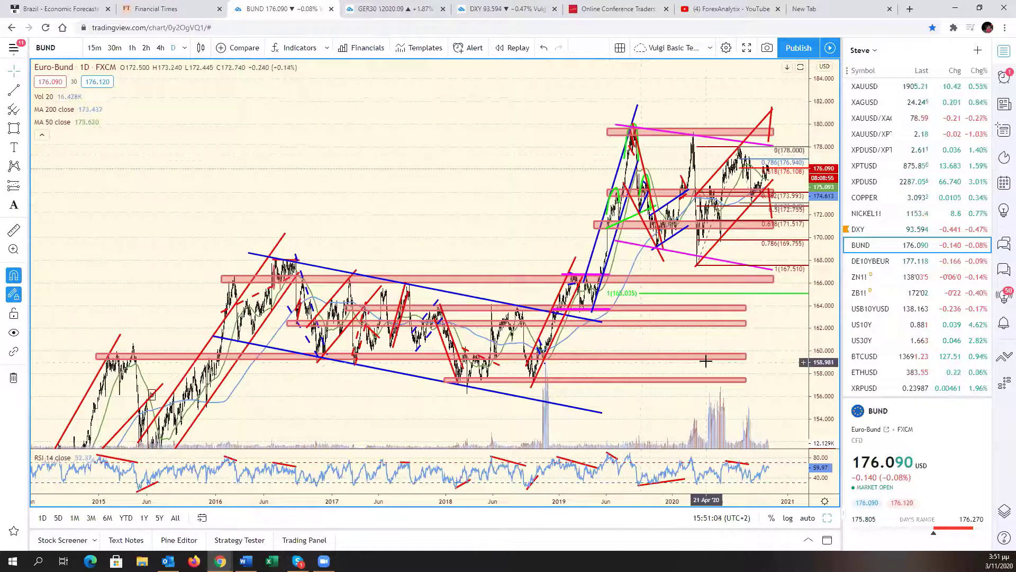
pyautogui.scroll(5, 706, 359)
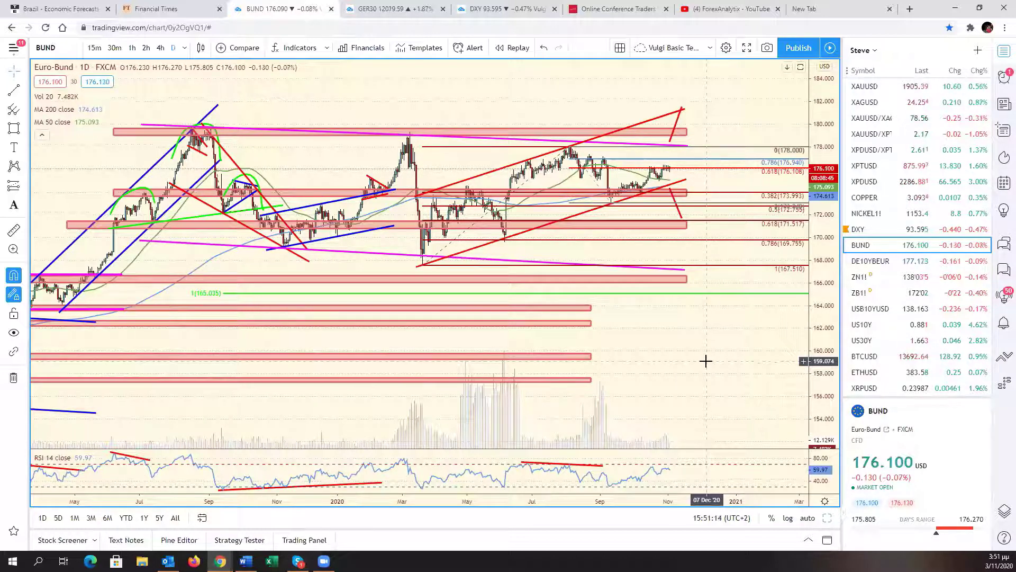
pyautogui.scroll(4, 705, 361)
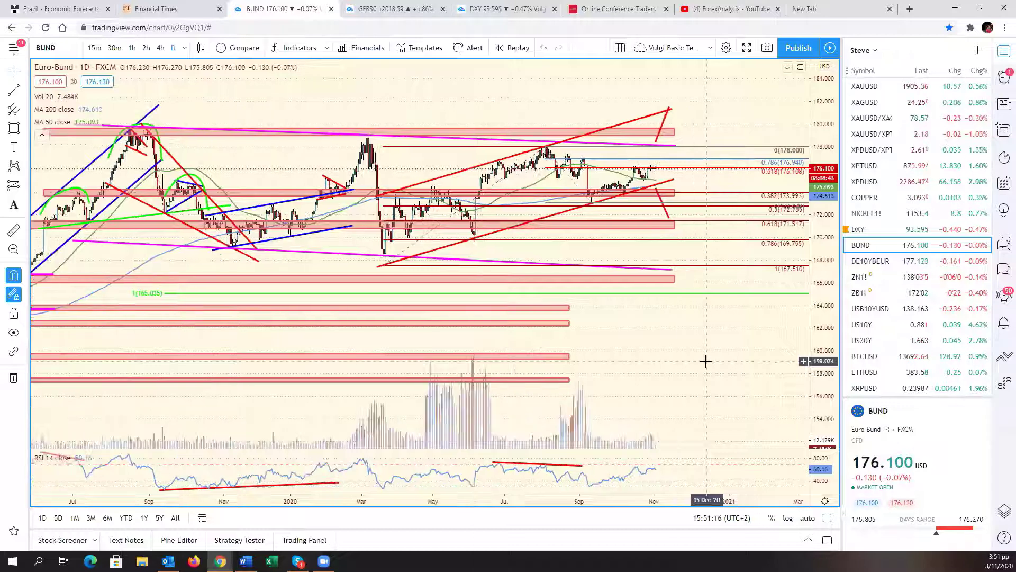
pyautogui.scroll(3, 706, 361)
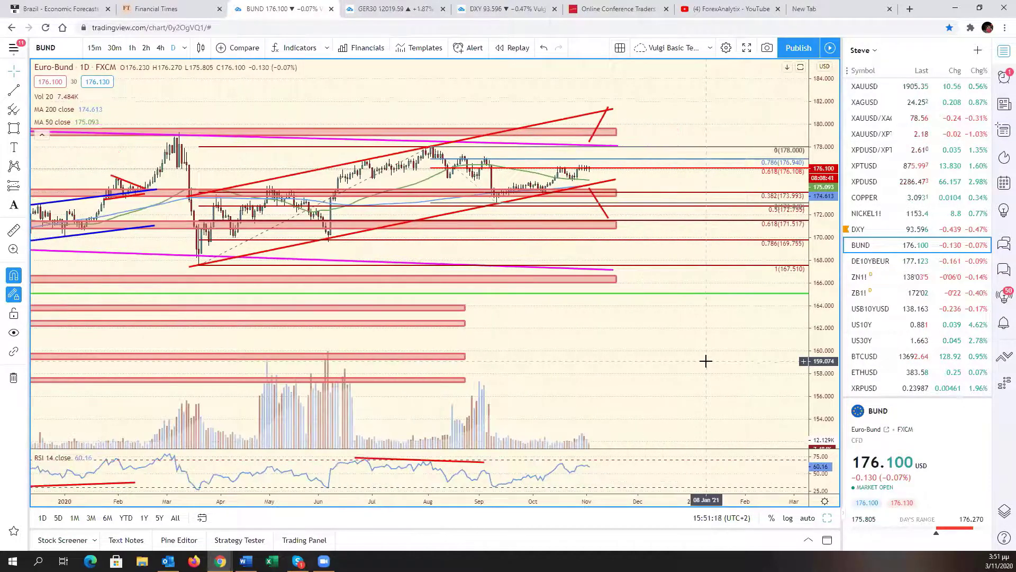
pyautogui.scroll(1, 705, 360)
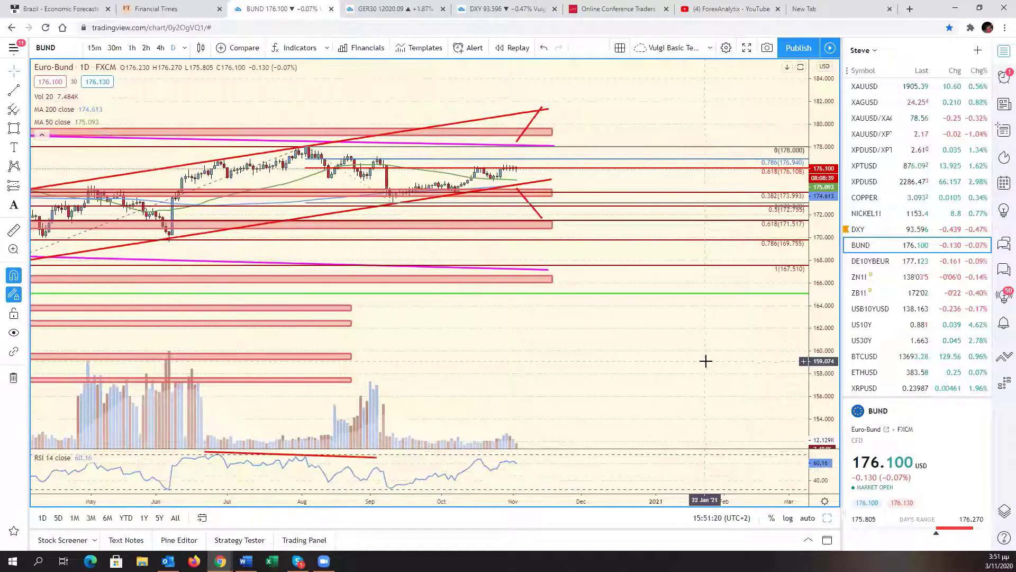
pyautogui.moveTo(628, 377); pyautogui.dragTo(747, 399)
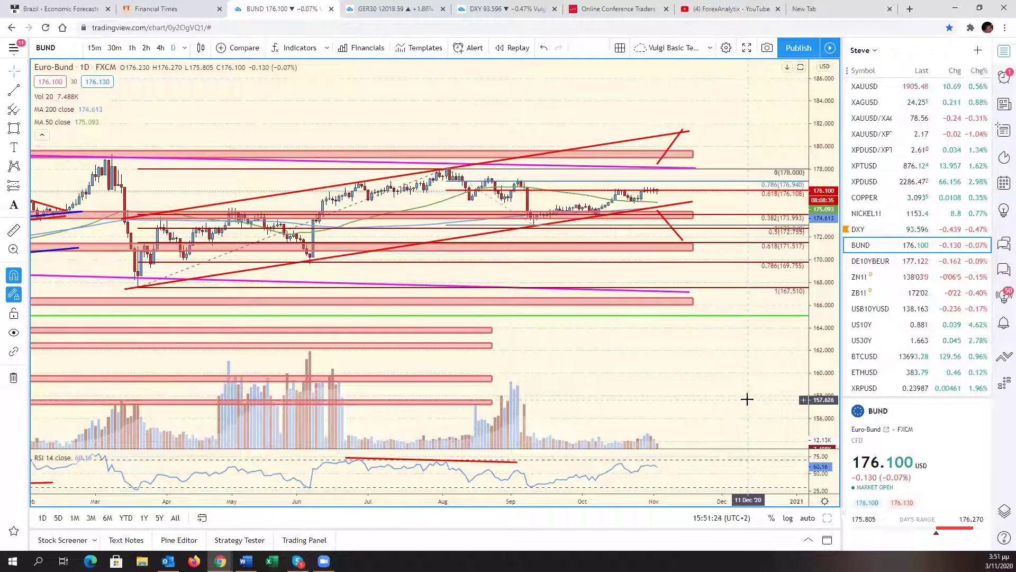
pyautogui.scroll(-2, 746, 399)
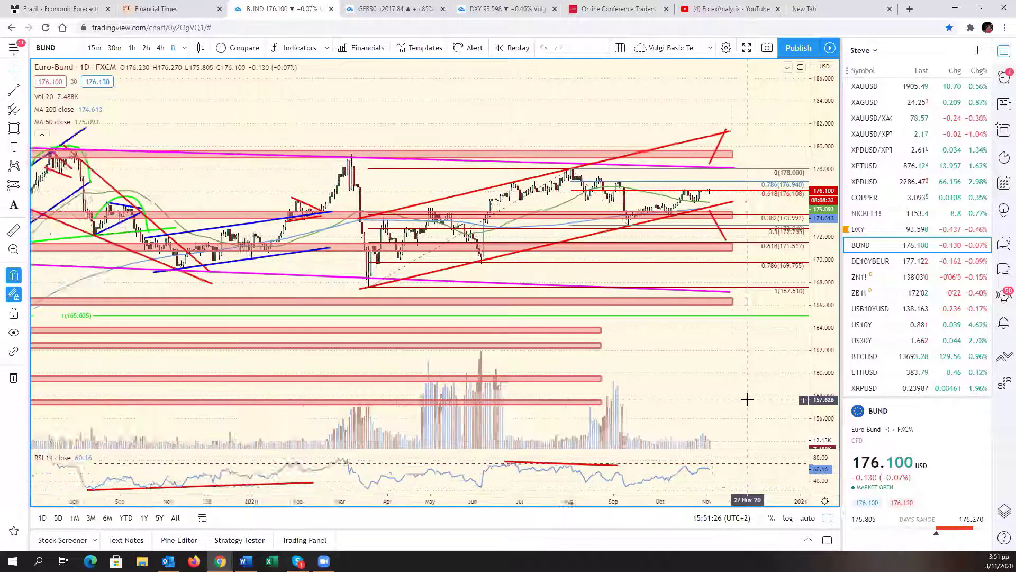
pyautogui.scroll(-1, 747, 399)
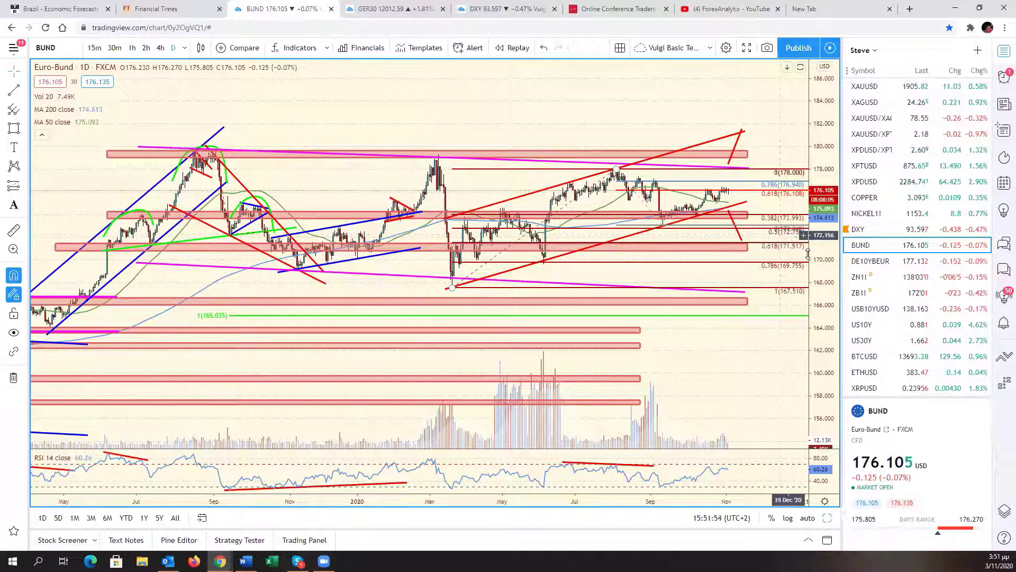
pyautogui.scroll(3, 772, 296)
pyautogui.scroll(2, 771, 298)
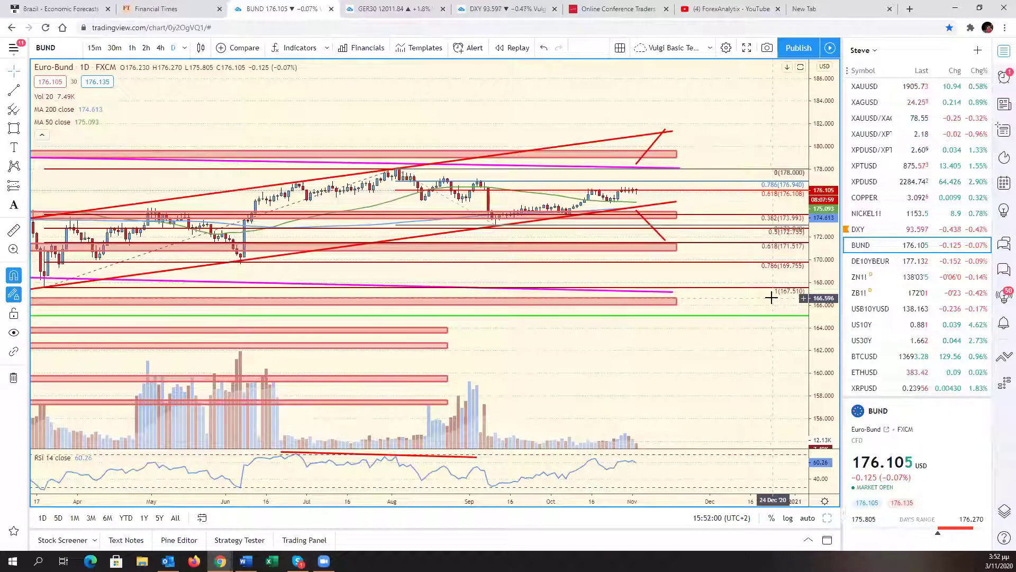
pyautogui.scroll(-1, 771, 298)
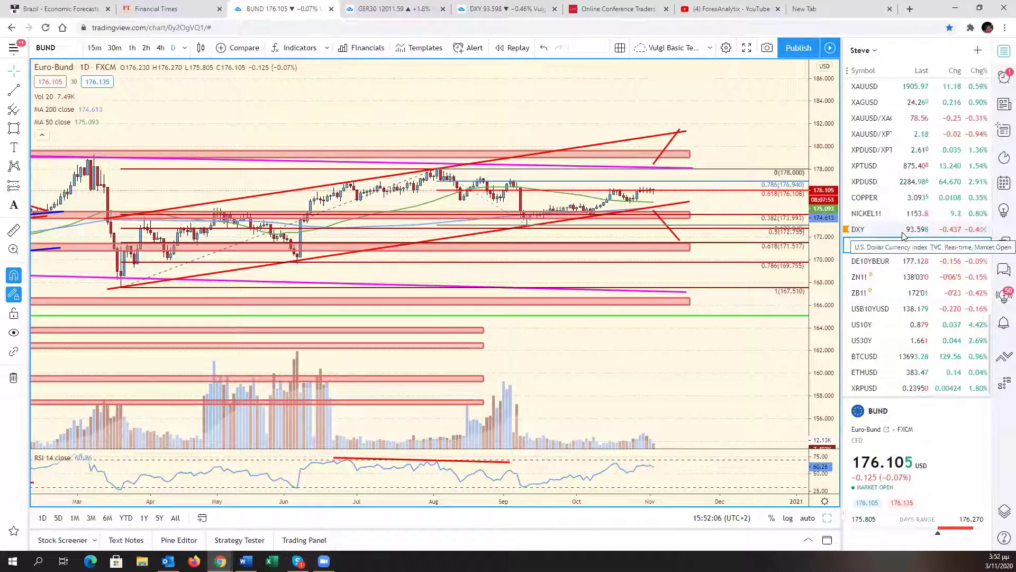
# - Load the ZN1! 10 Year T-Note Futures chart and zoom its time axis out and in
pyautogui.click(853, 276)
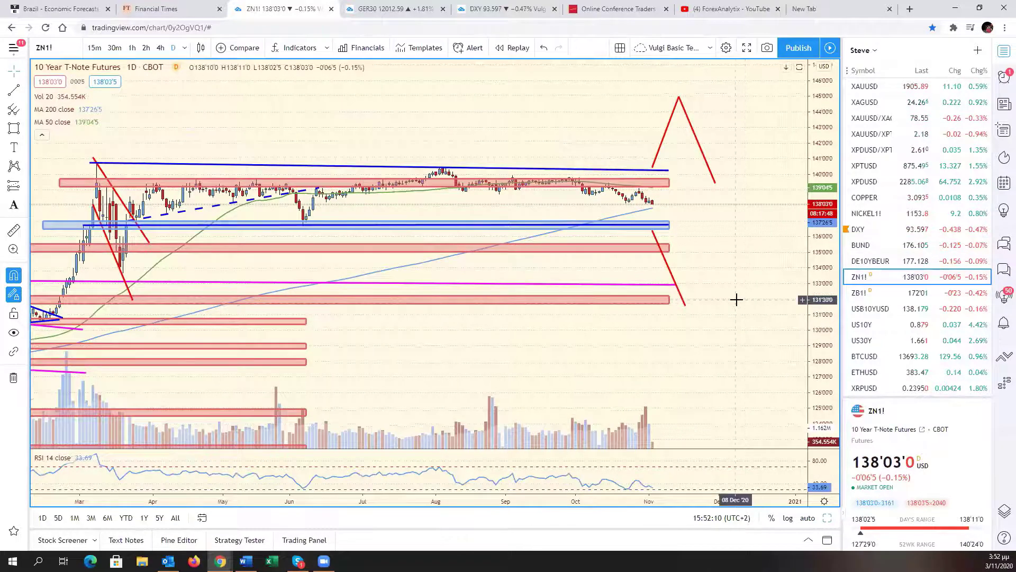
pyautogui.scroll(-2, 737, 300)
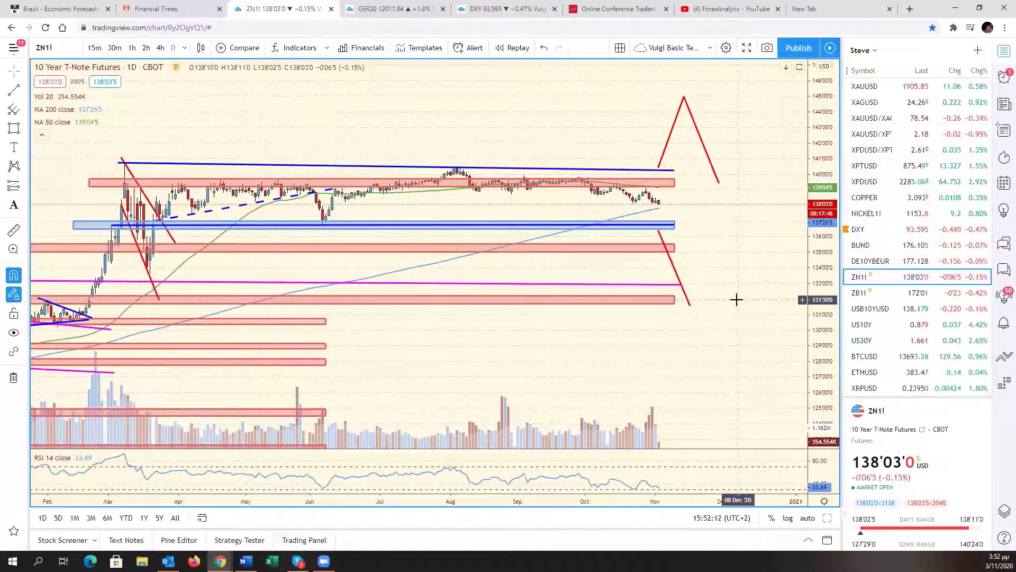
pyautogui.scroll(-5, 741, 295)
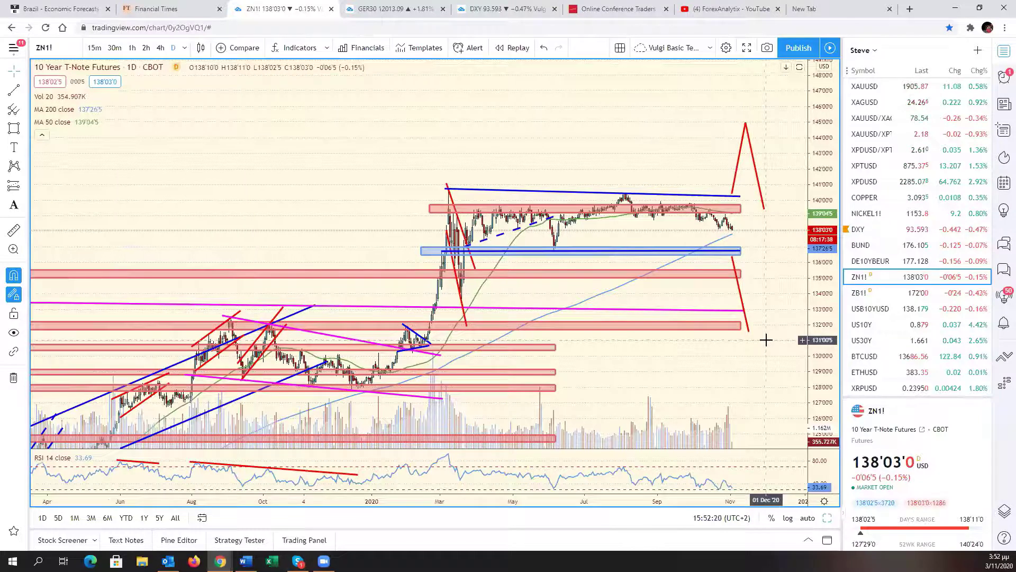
pyautogui.scroll(3, 667, 333)
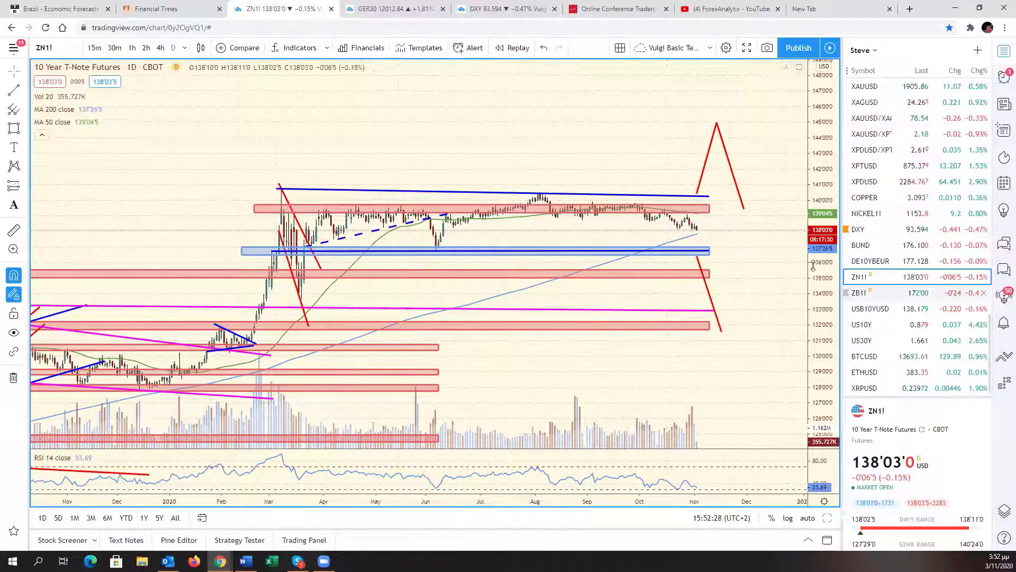
pyautogui.scroll(-5, 652, 342)
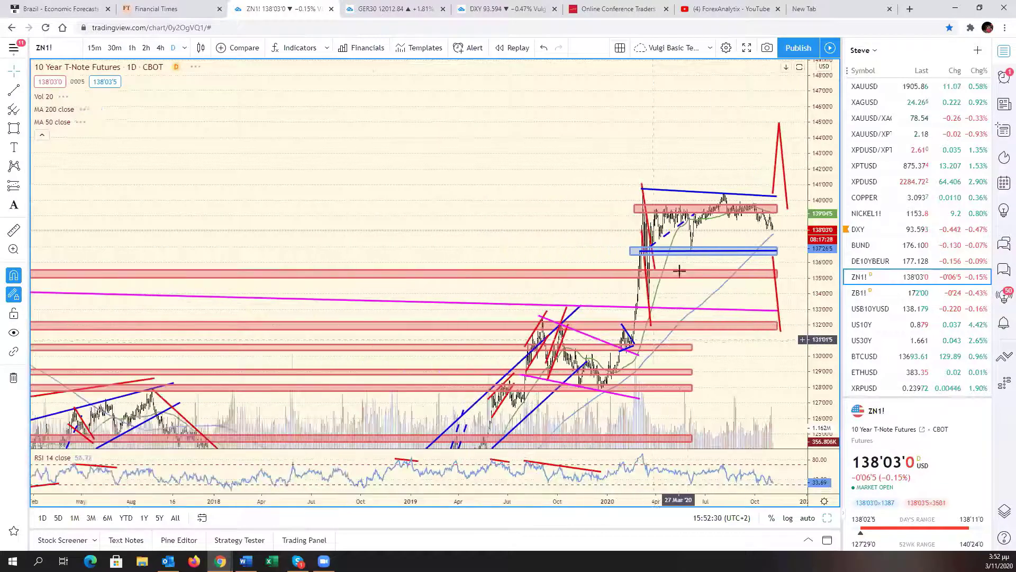
pyautogui.scroll(5, 687, 262)
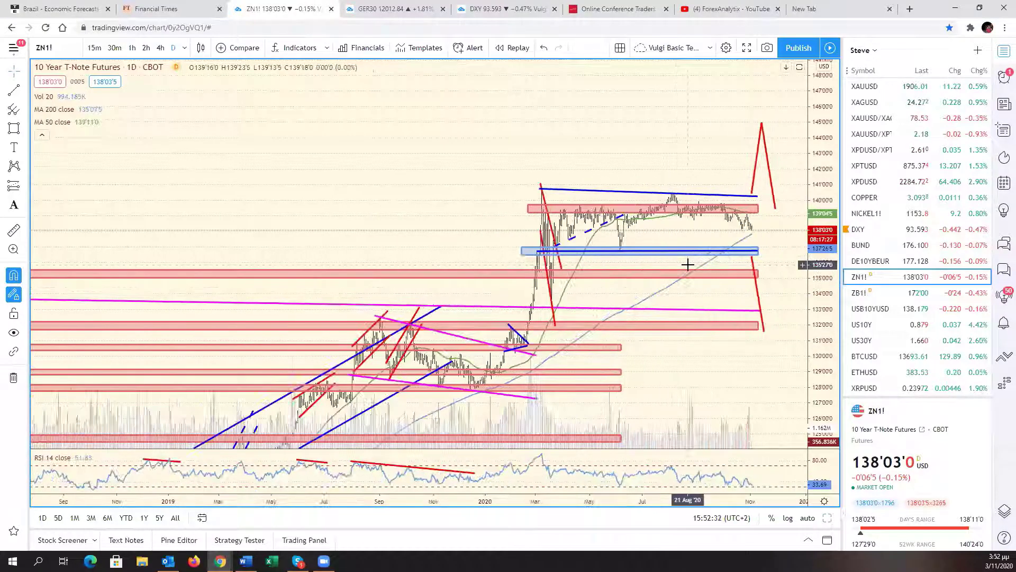
pyautogui.scroll(1, 687, 264)
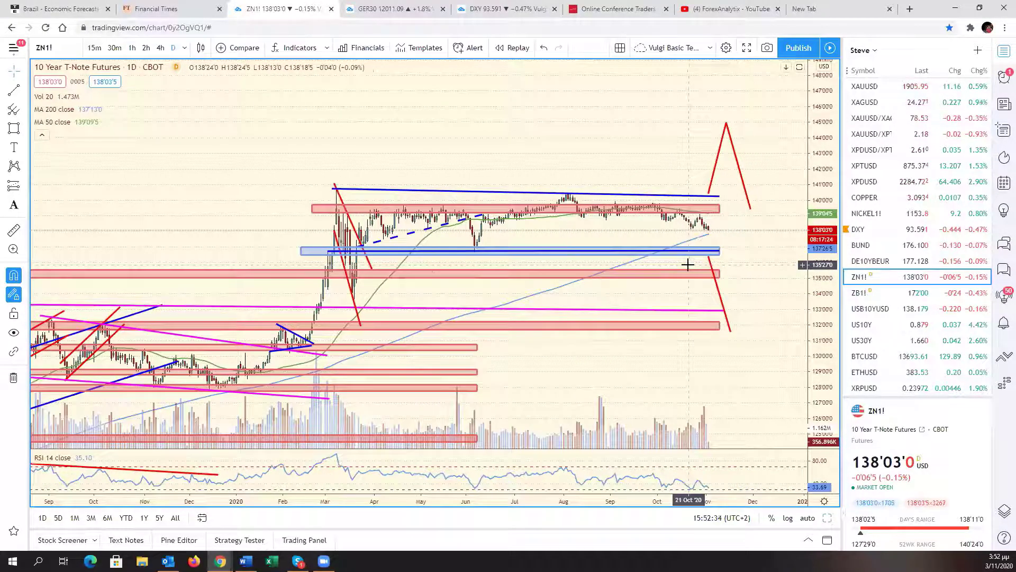
pyautogui.scroll(3, 688, 264)
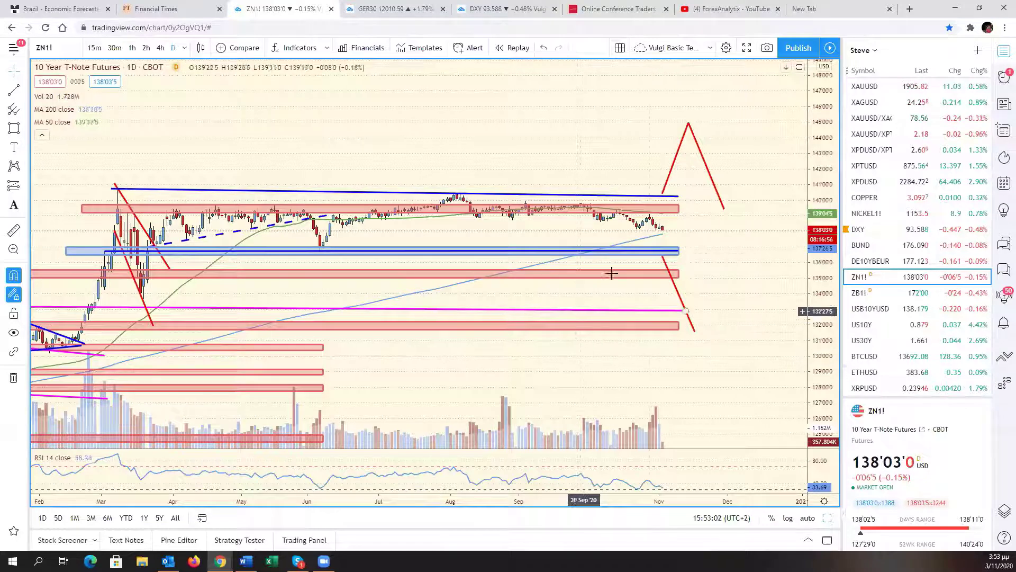
# - Inspect the T-Note support zone and trendline, pan back to 2020, and restore the six-chart grid
pyautogui.click(654, 254)
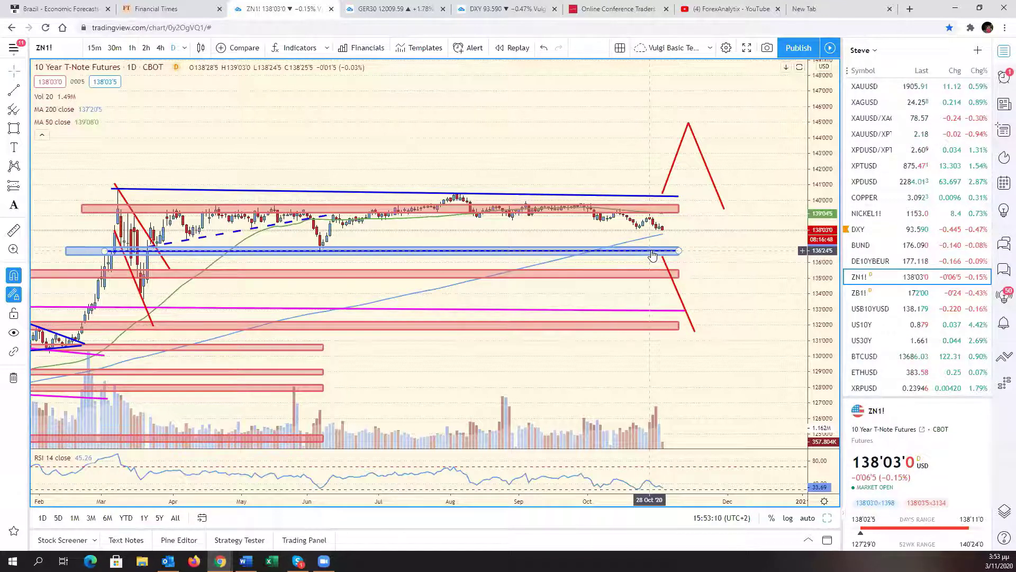
pyautogui.click(624, 197)
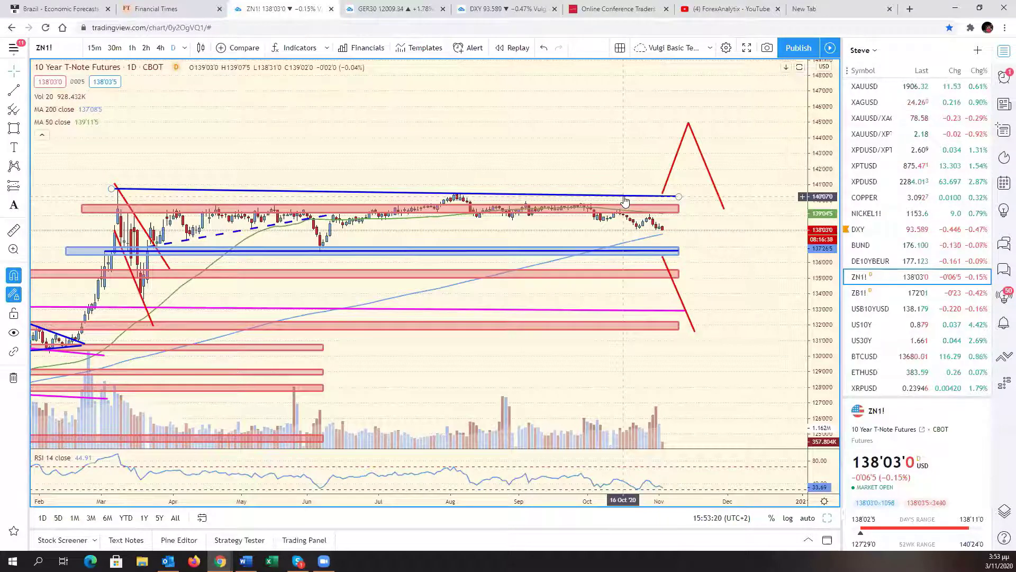
pyautogui.moveTo(739, 303); pyautogui.dragTo(858, 318)
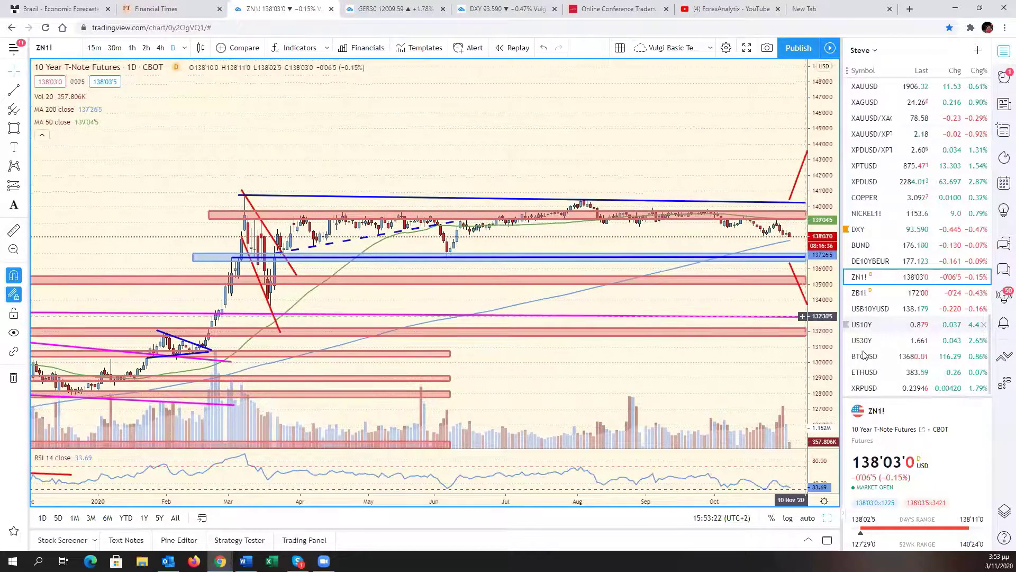
pyautogui.click(827, 518)
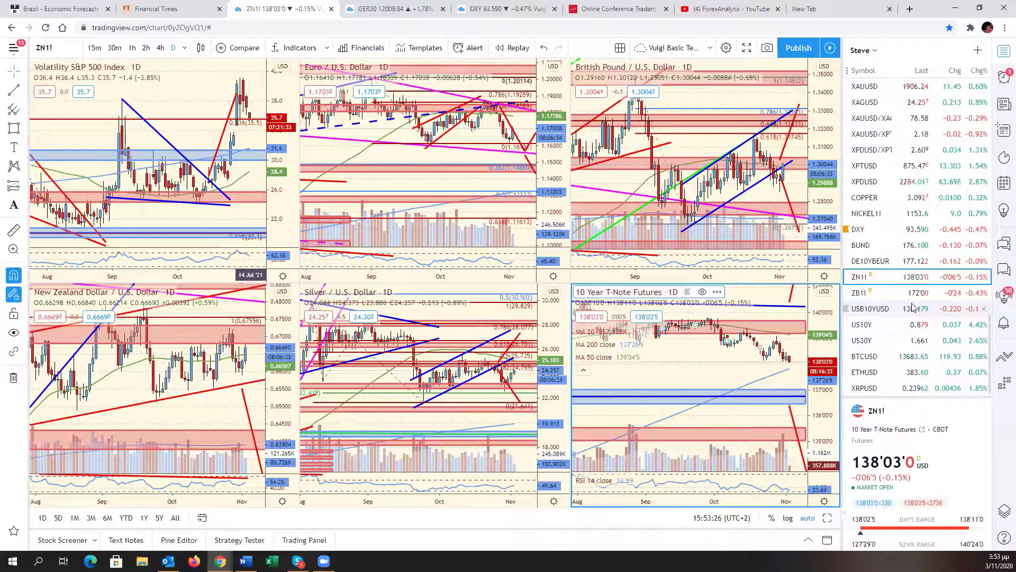
# - Load the U.S. Dollar Currency Index (DXY) into the bottom-right pane
pyautogui.scroll(-1, 908, 323)
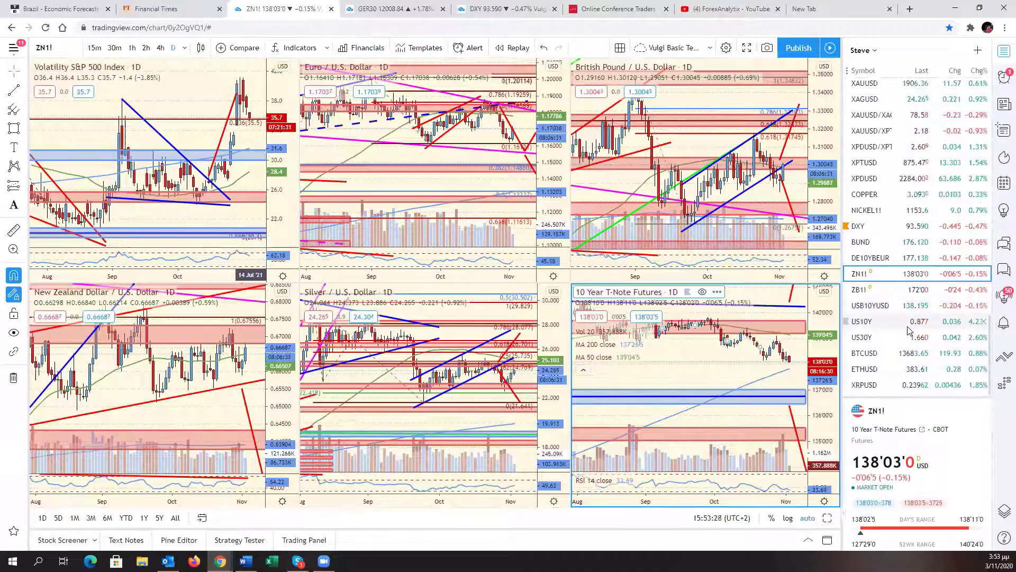
pyautogui.scroll(1, 908, 329)
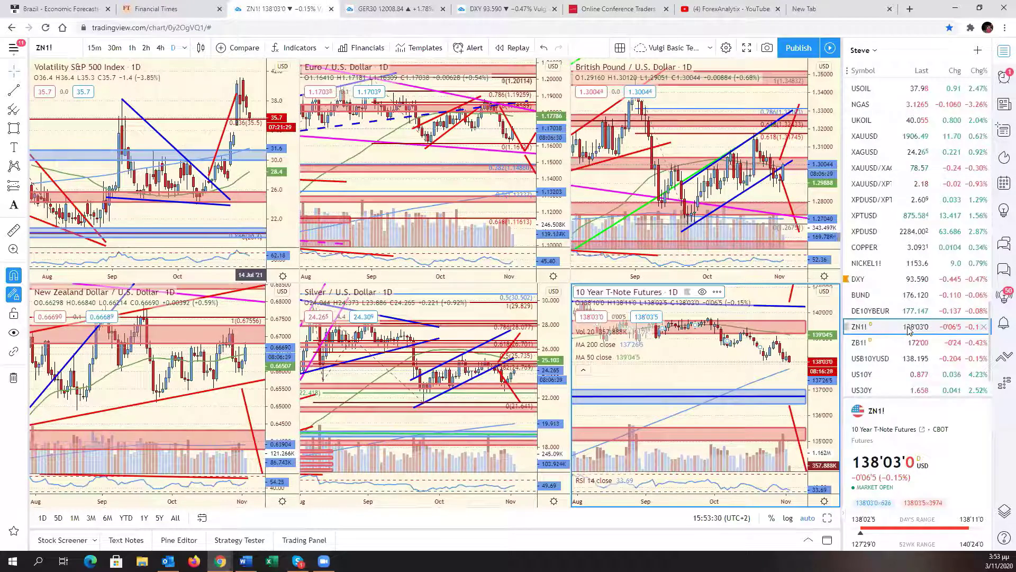
pyautogui.click(883, 280)
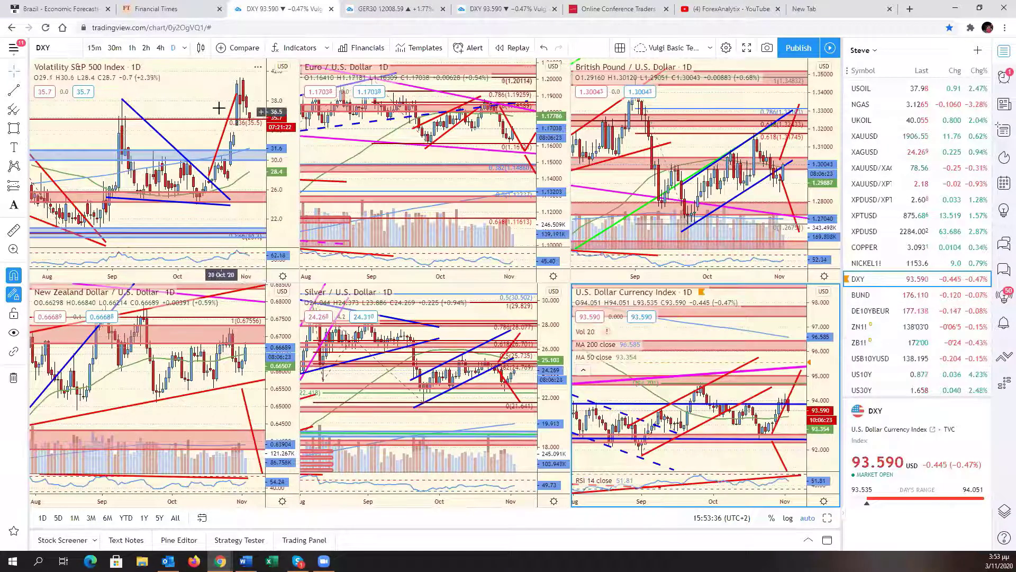
# - Switch the top-left VIX pane to the S&P 500 Index (SPX500)
pyautogui.click(229, 149)
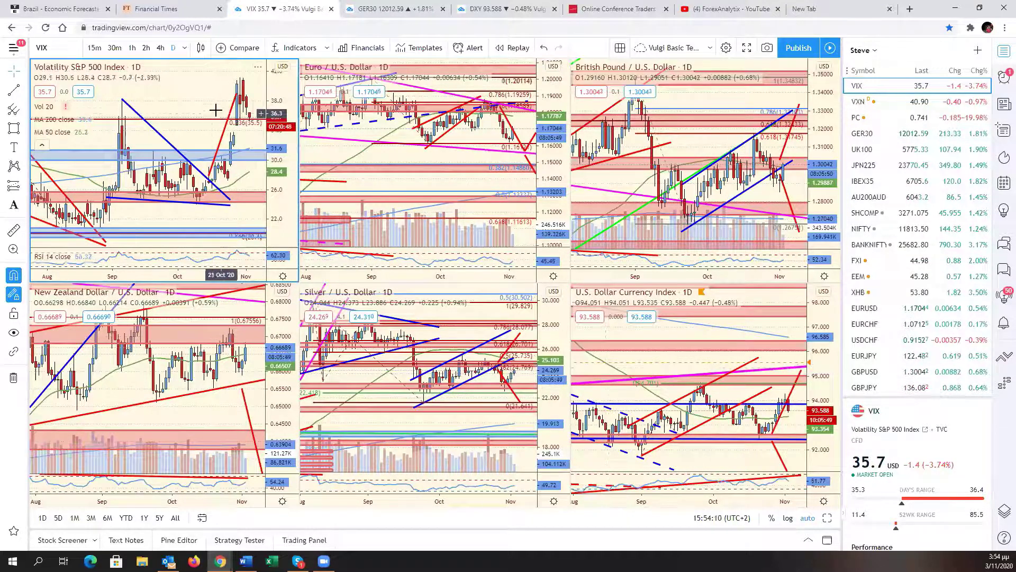
pyautogui.scroll(2, 941, 234)
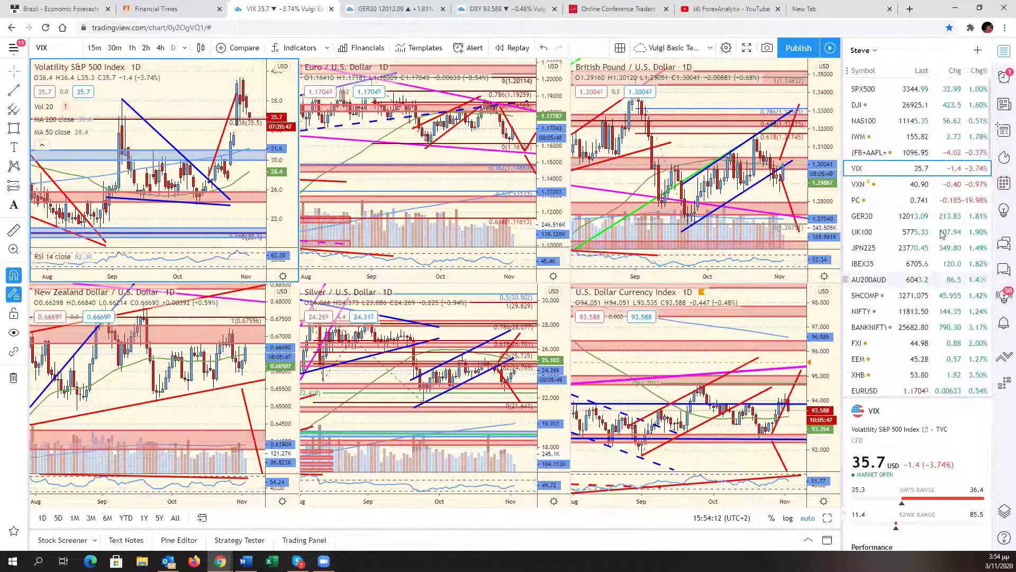
pyautogui.click(917, 89)
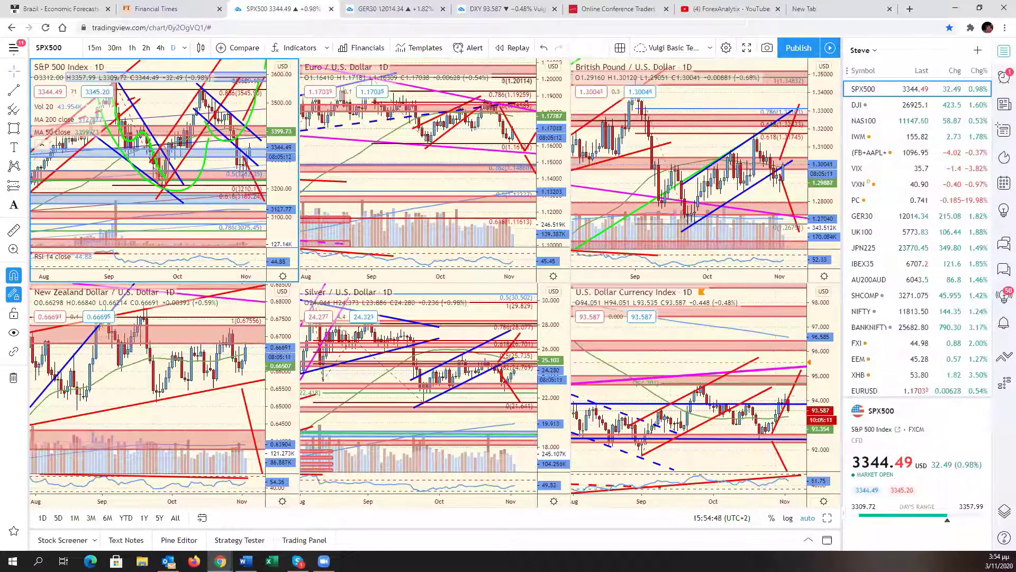
# - Activate the Silver / U.S. Dollar pane and maximize it to full size
pyautogui.click(225, 418)
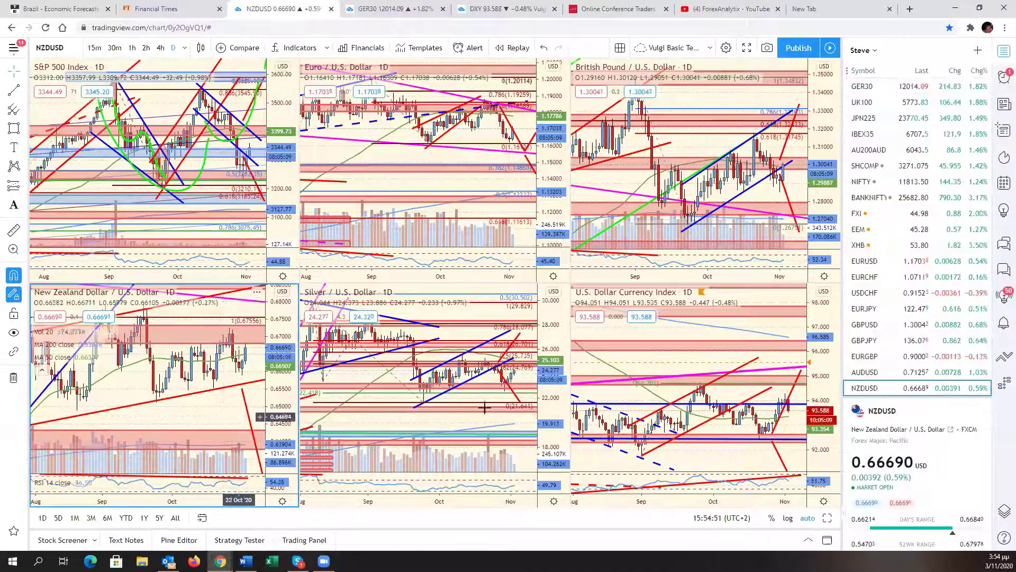
pyautogui.click(523, 419)
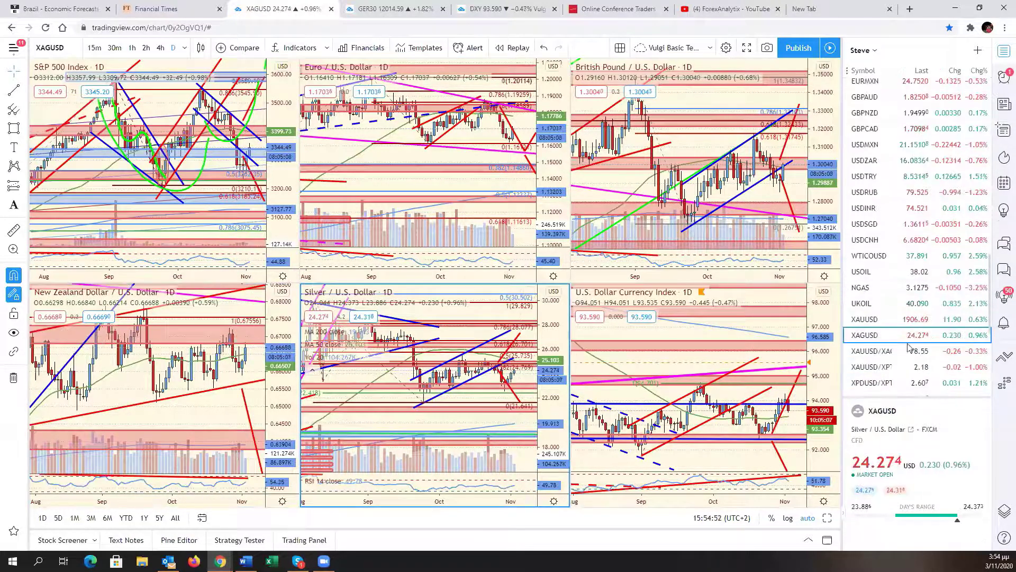
pyautogui.click(827, 517)
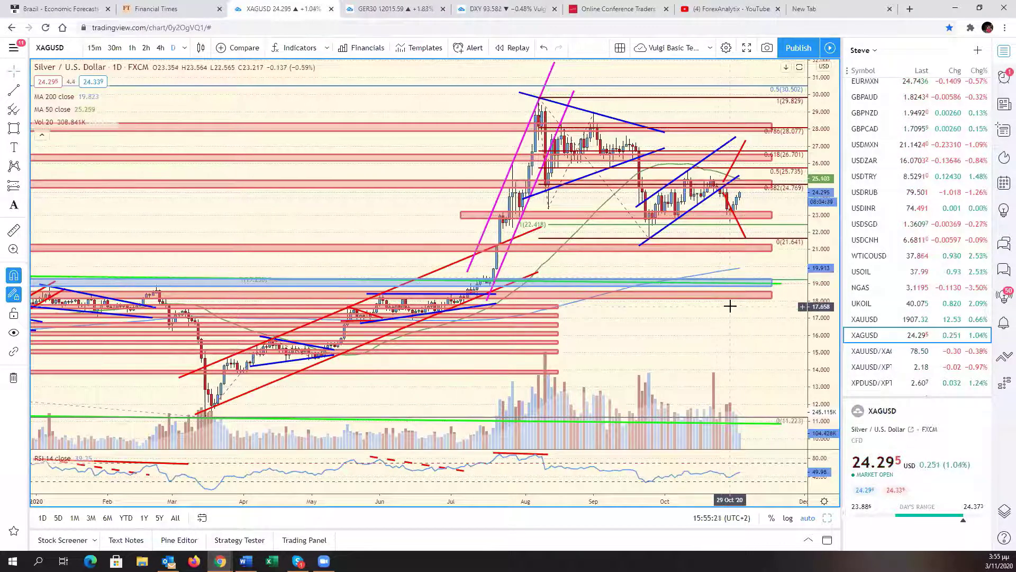
# - Load XAUUSD Gold Spot / U.S. Dollar from the watchlist
pyautogui.click(868, 319)
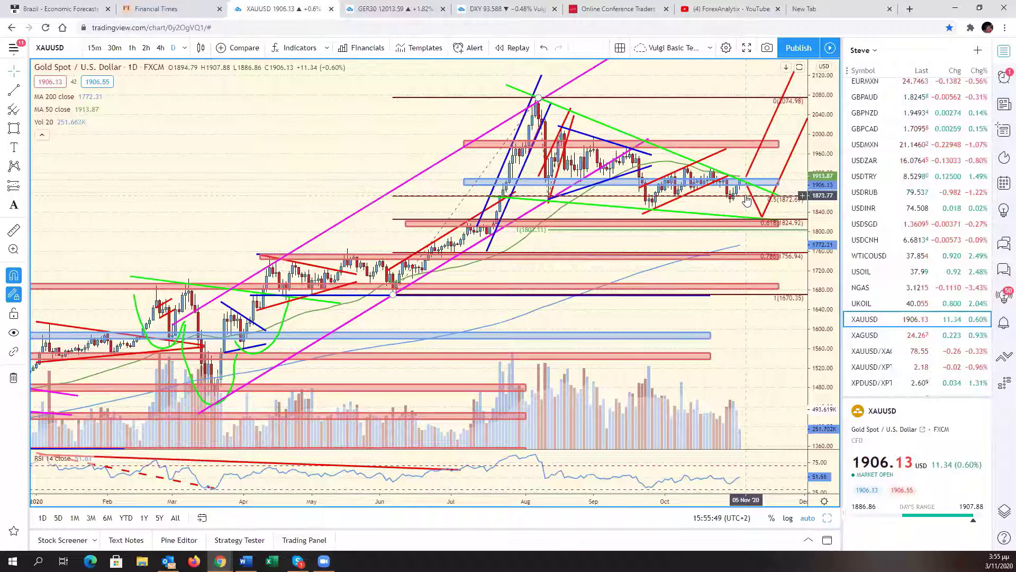
# - Review the gold chart's red resistance zone, pan the view, then load WTICOUSD West Texas Oil
pyautogui.click(574, 142)
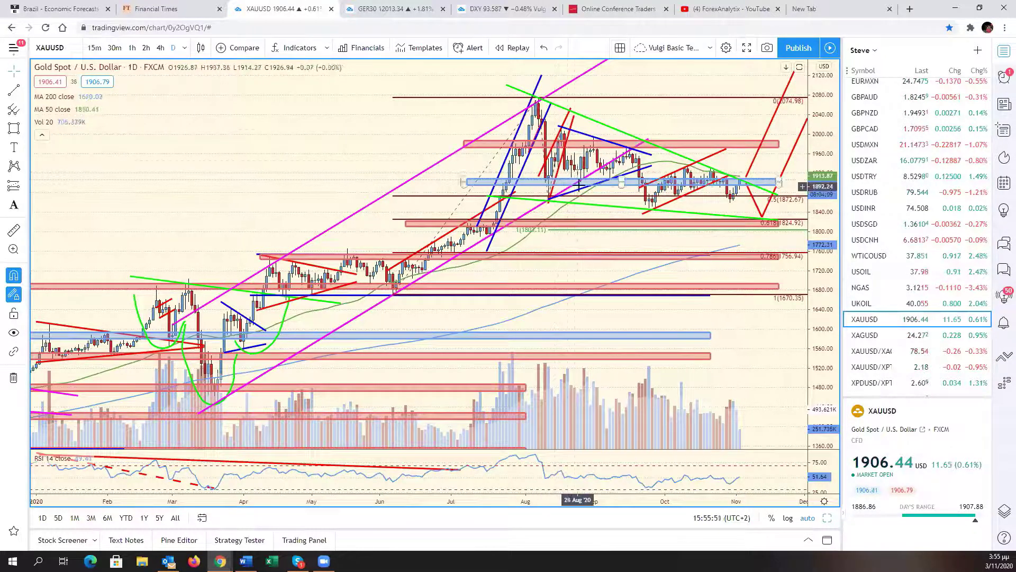
pyautogui.click(566, 137)
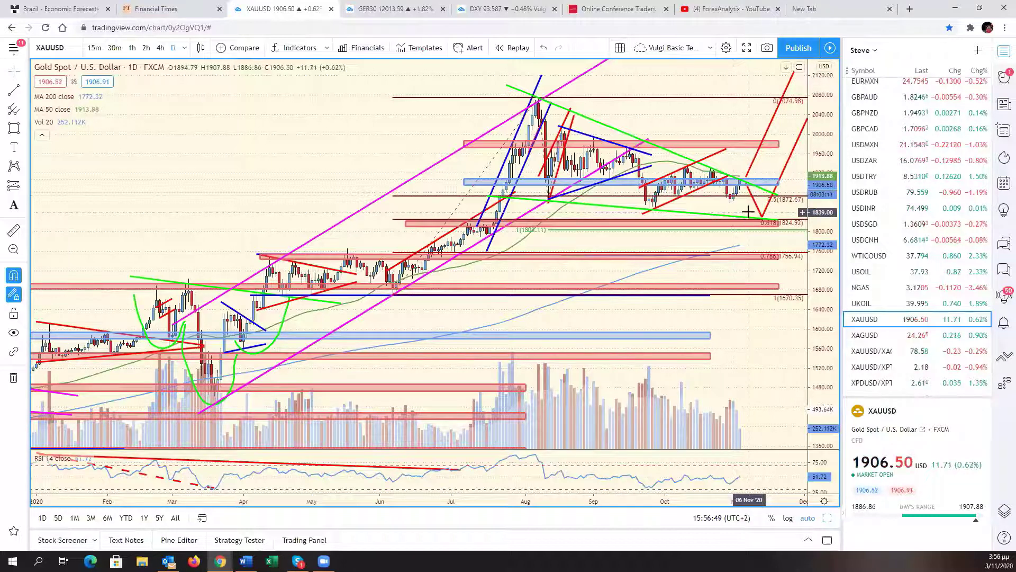
pyautogui.moveTo(765, 220); pyautogui.dragTo(800, 221)
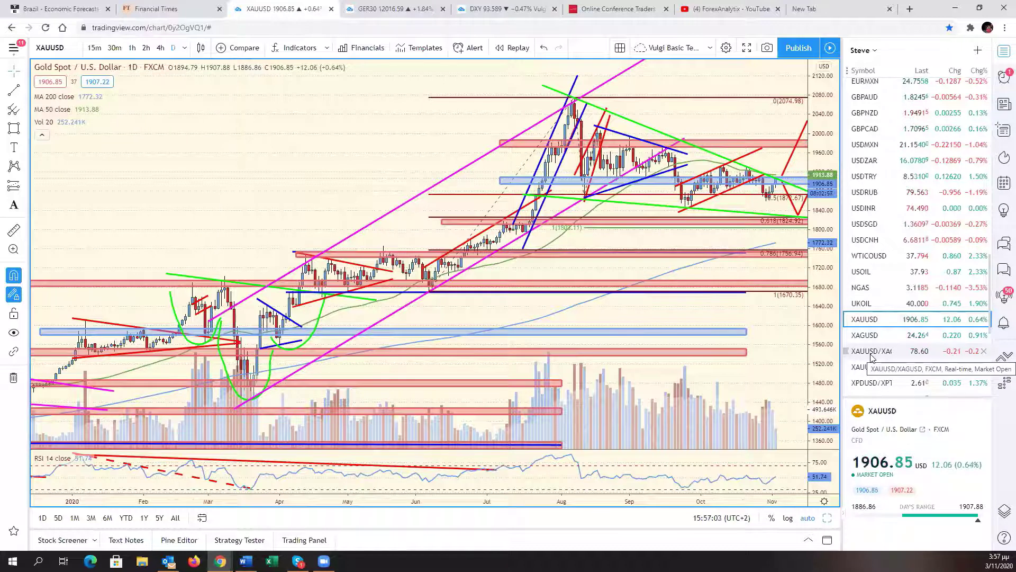
pyautogui.scroll(-5, 899, 357)
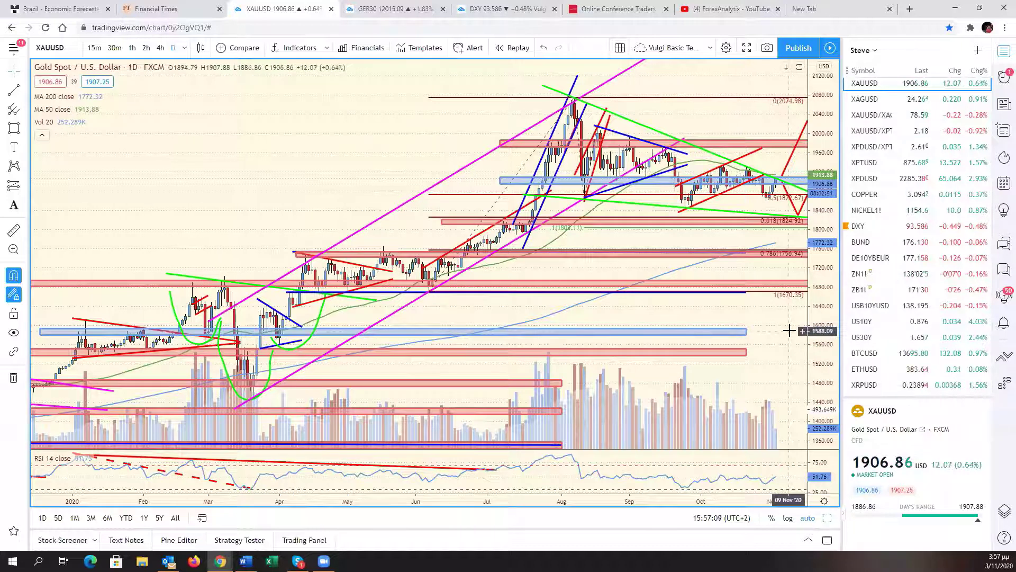
pyautogui.moveTo(790, 331); pyautogui.dragTo(796, 331)
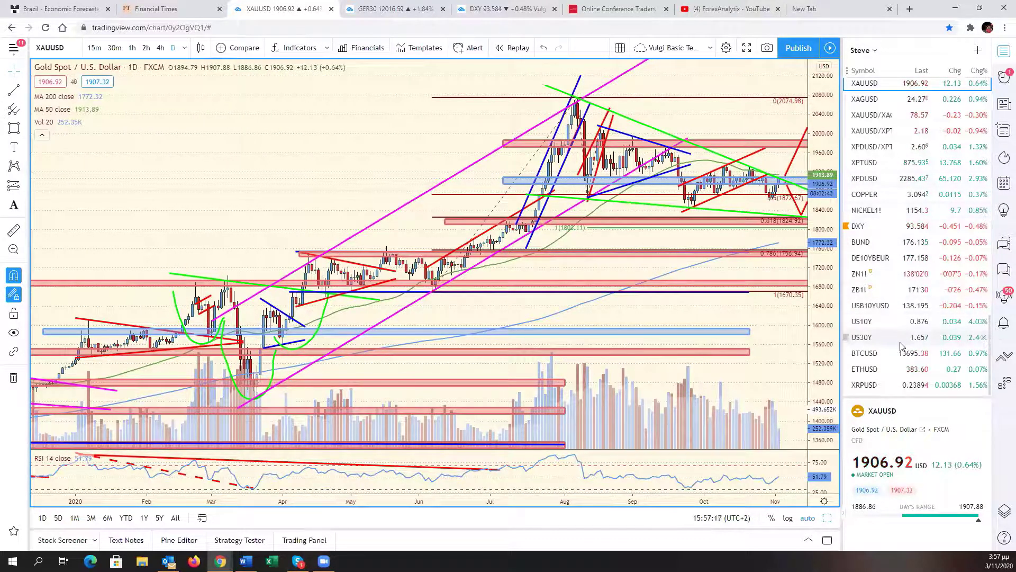
pyautogui.scroll(2, 903, 319)
pyautogui.click(872, 126)
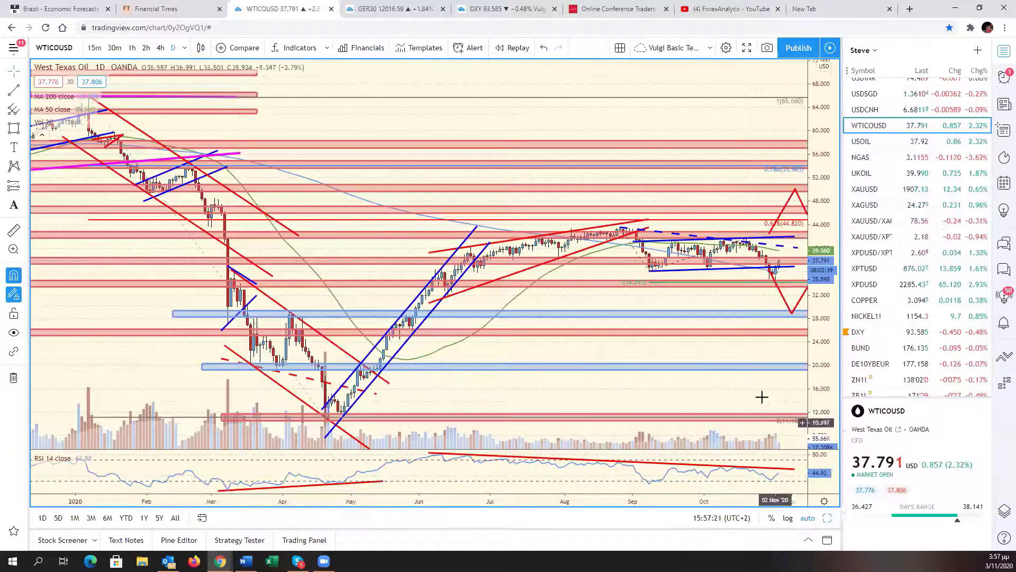
# - Pan and vertically stretch the oil chart's price scale, then select the dashed blue trend line
pyautogui.moveTo(755, 370); pyautogui.dragTo(722, 370)
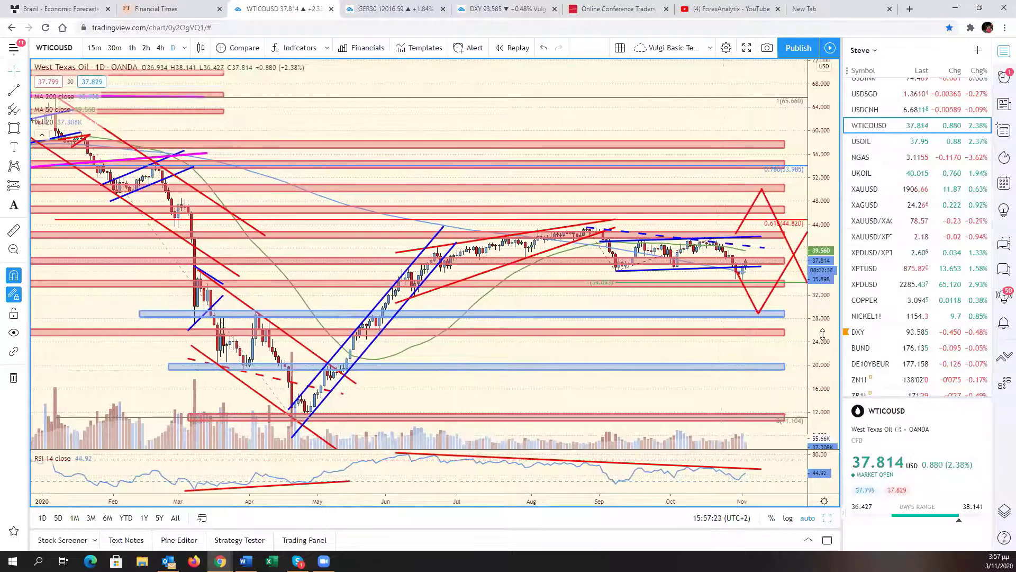
pyautogui.moveTo(821, 334); pyautogui.dragTo(756, 388)
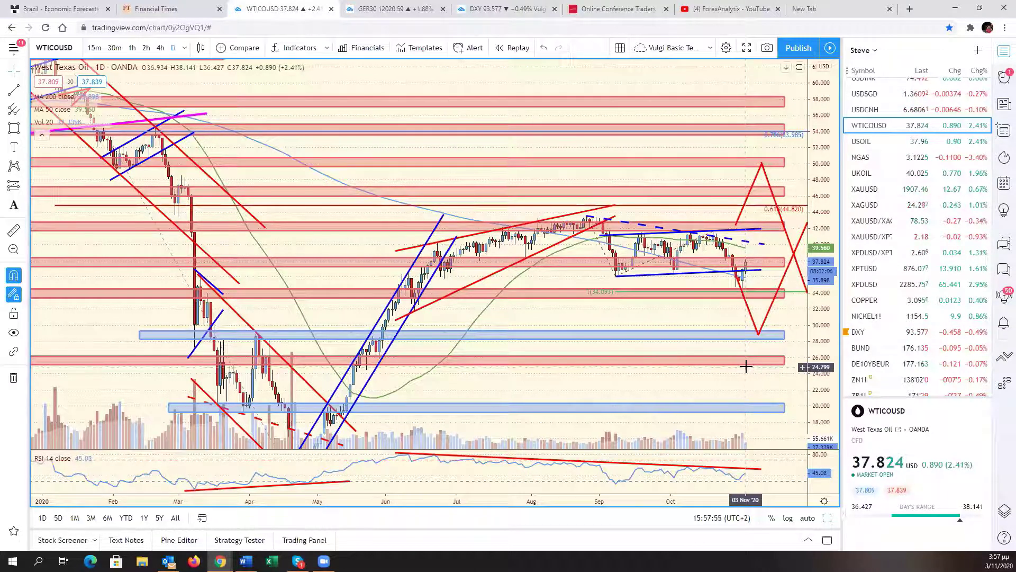
pyautogui.click(760, 243)
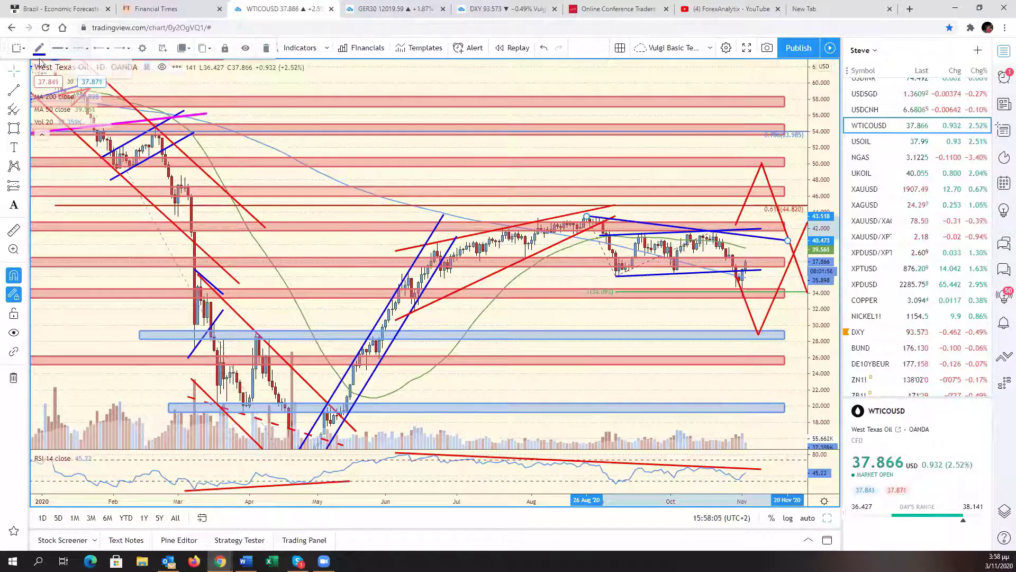
# - Colour the trend line magenta and place a clone of it down near 35.8
pyautogui.click(80, 67)
pyautogui.click(37, 154)
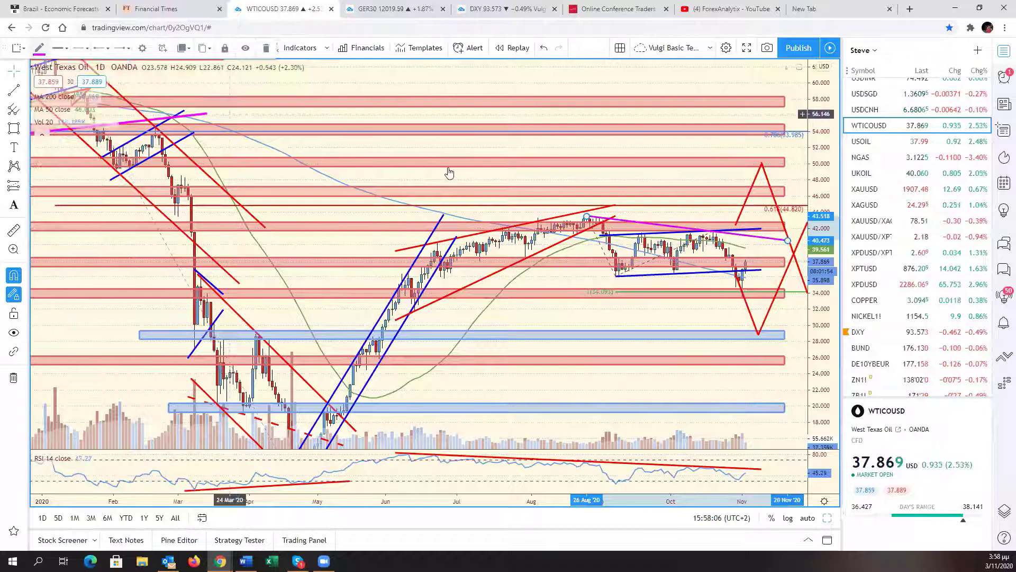
pyautogui.rightClick(762, 240)
pyautogui.click(799, 330)
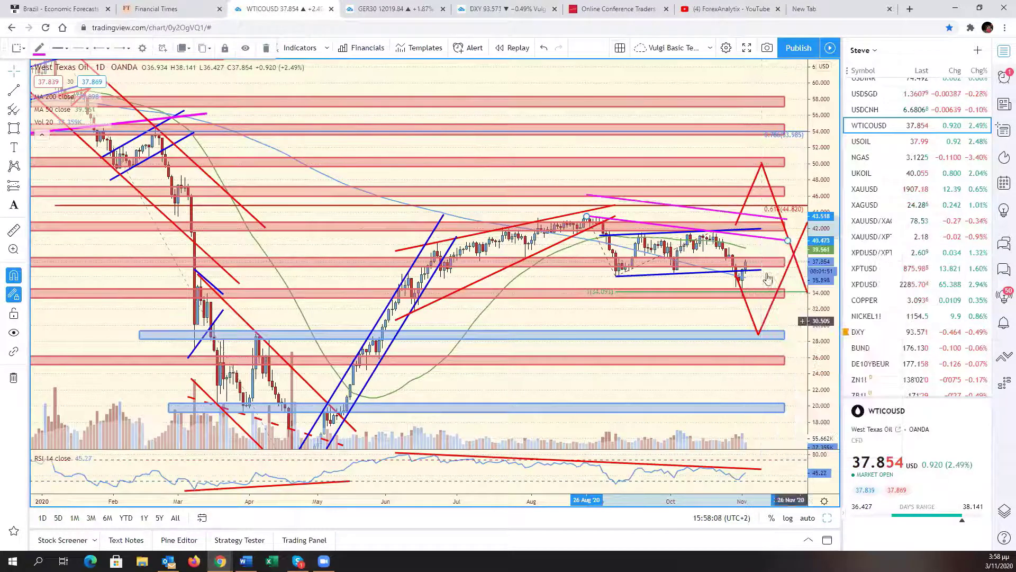
pyautogui.moveTo(719, 234)
pyautogui.mouseDown()
pyautogui.moveTo(714, 284)
pyautogui.moveTo(730, 291)
pyautogui.mouseUp()
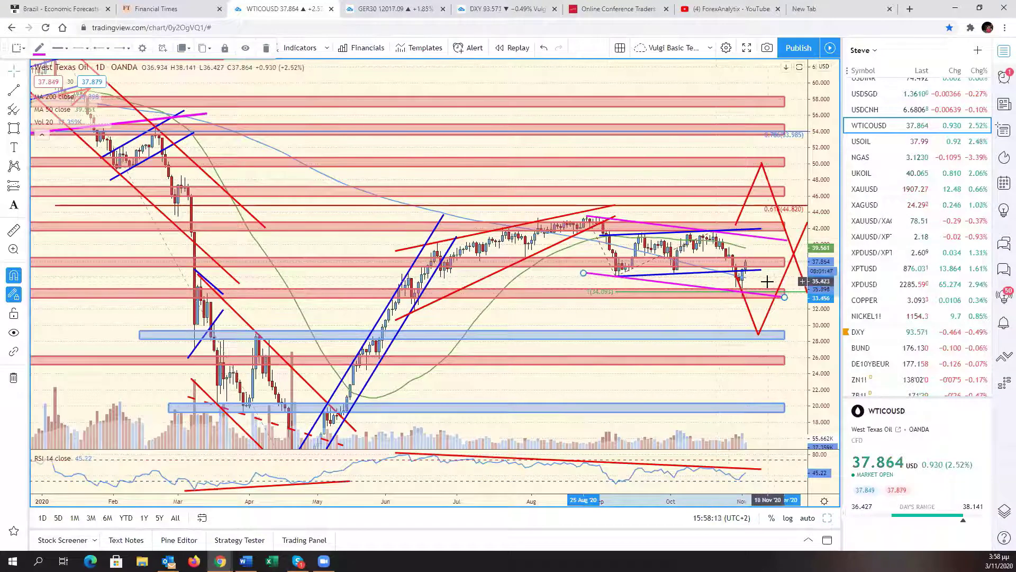
pyautogui.click(733, 292)
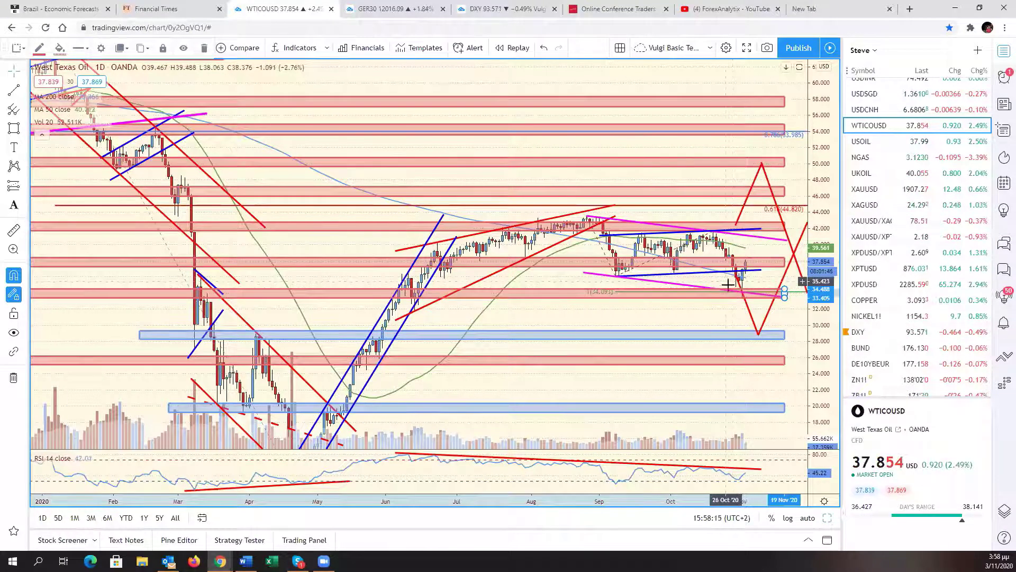
# - Make both the lower and upper blue channel lines dashed
pyautogui.click(744, 271)
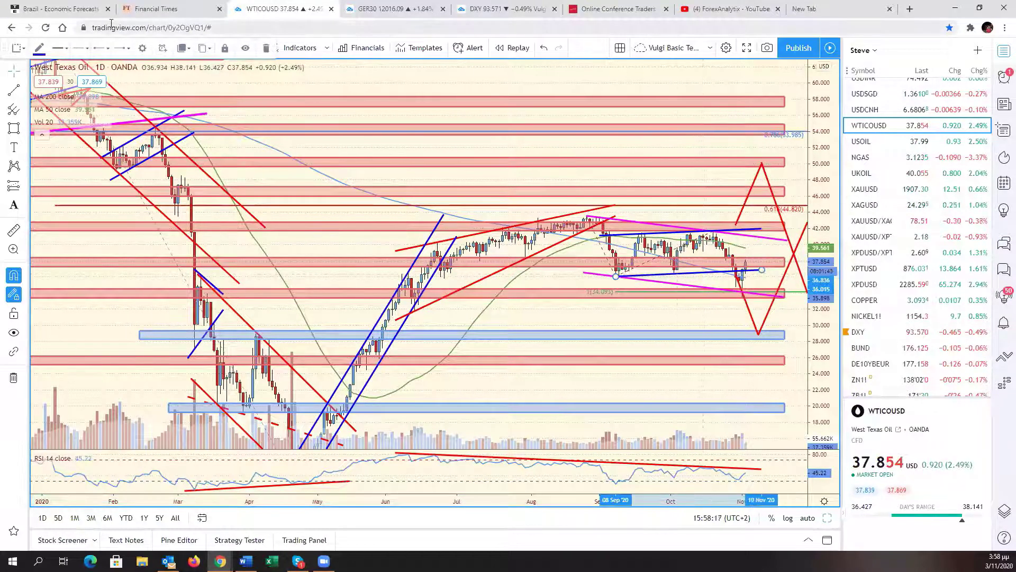
pyautogui.click(79, 50)
pyautogui.click(106, 72)
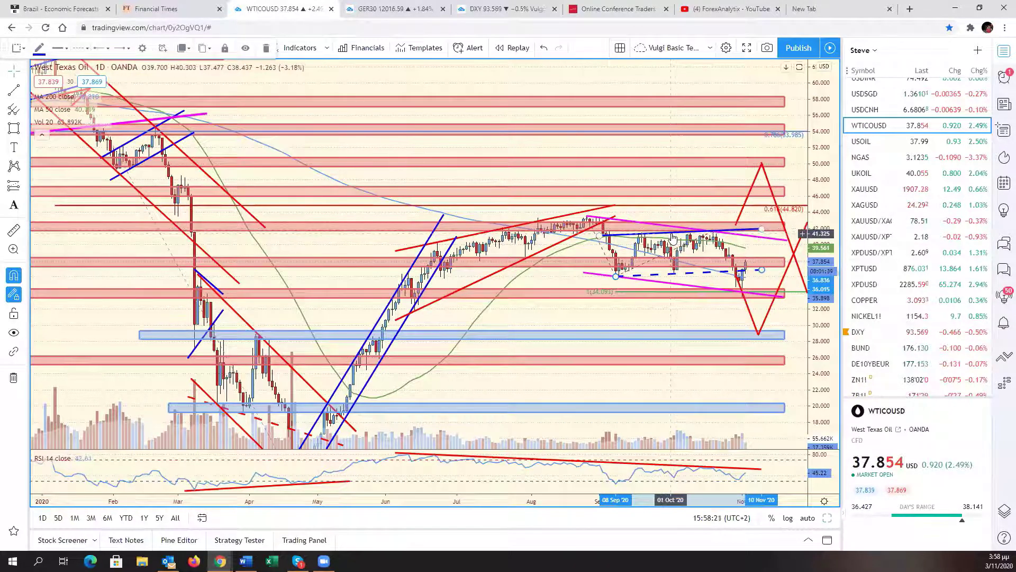
pyautogui.click(757, 229)
pyautogui.click(78, 50)
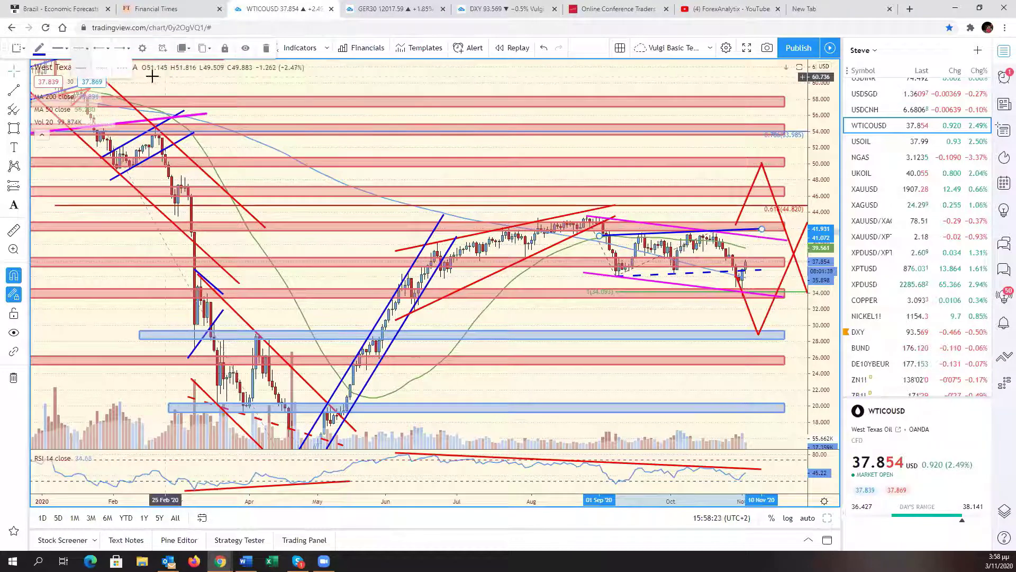
pyautogui.click(106, 72)
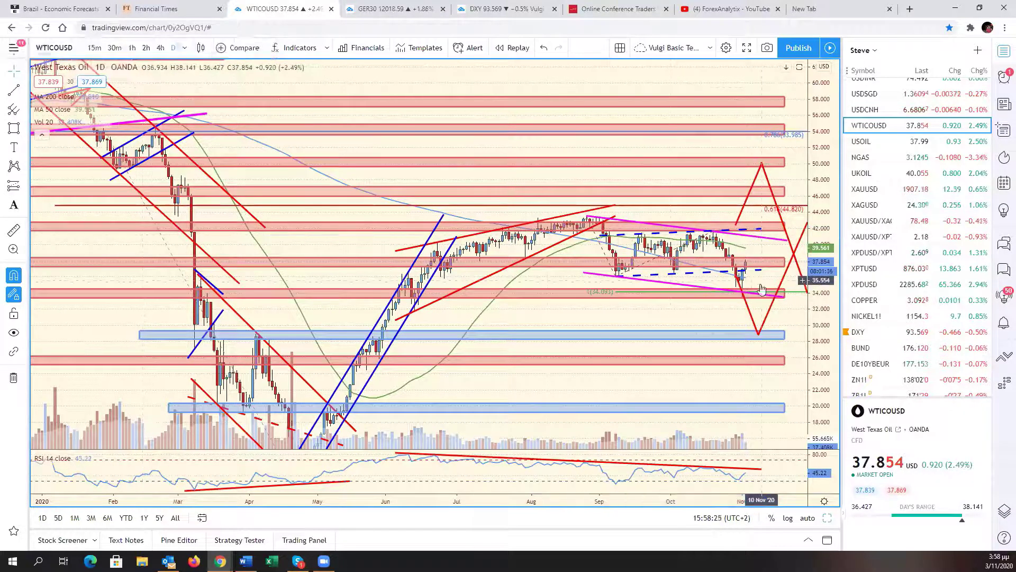
# - Shift one red projection line, delete the upper one and the 50-to-34 line, then load NGAS
pyautogui.click(762, 332)
pyautogui.moveTo(763, 332); pyautogui.dragTo(742, 217)
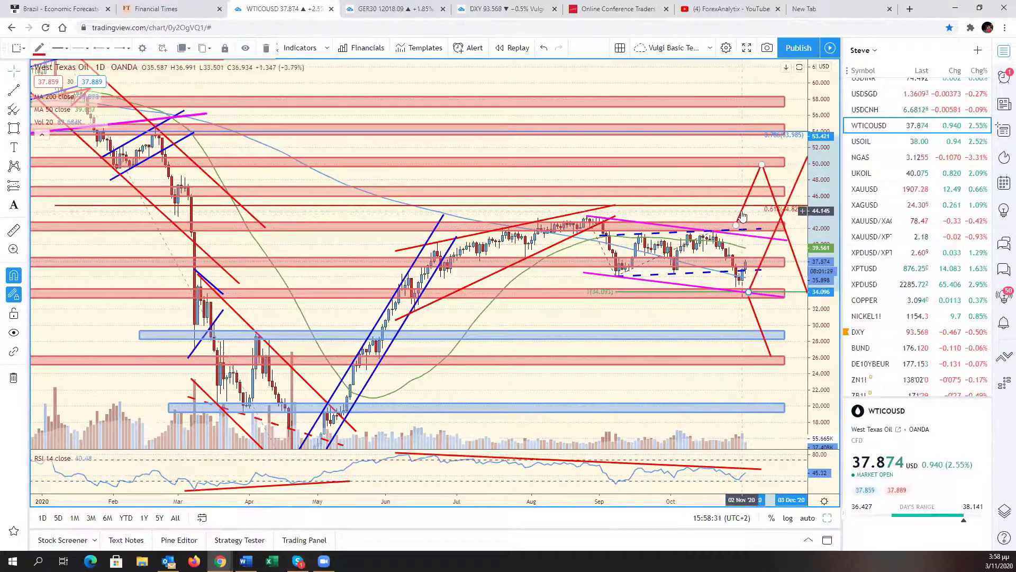
pyautogui.click(742, 217)
pyautogui.press('Delete')
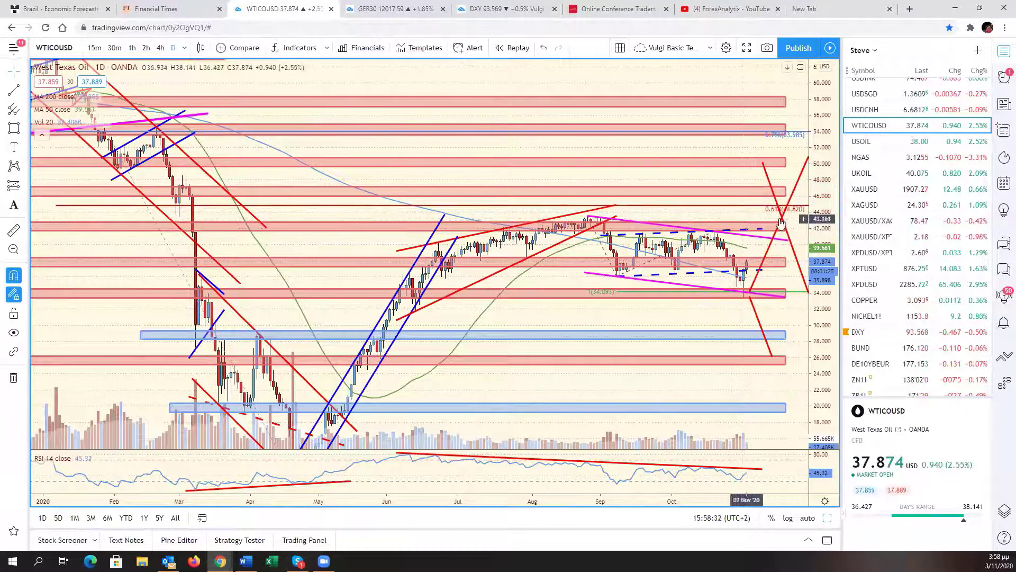
pyautogui.click(796, 260)
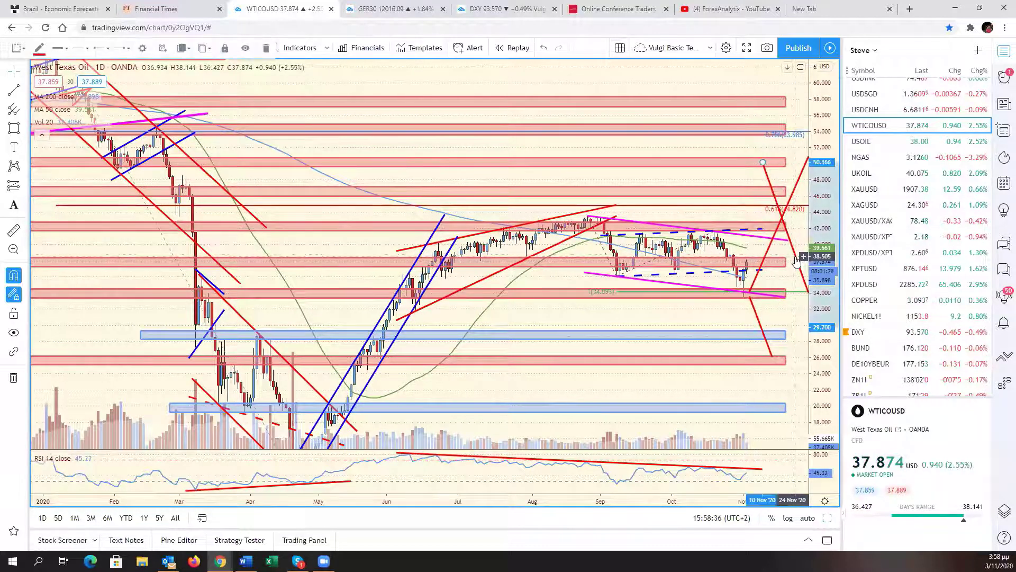
pyautogui.press('Delete')
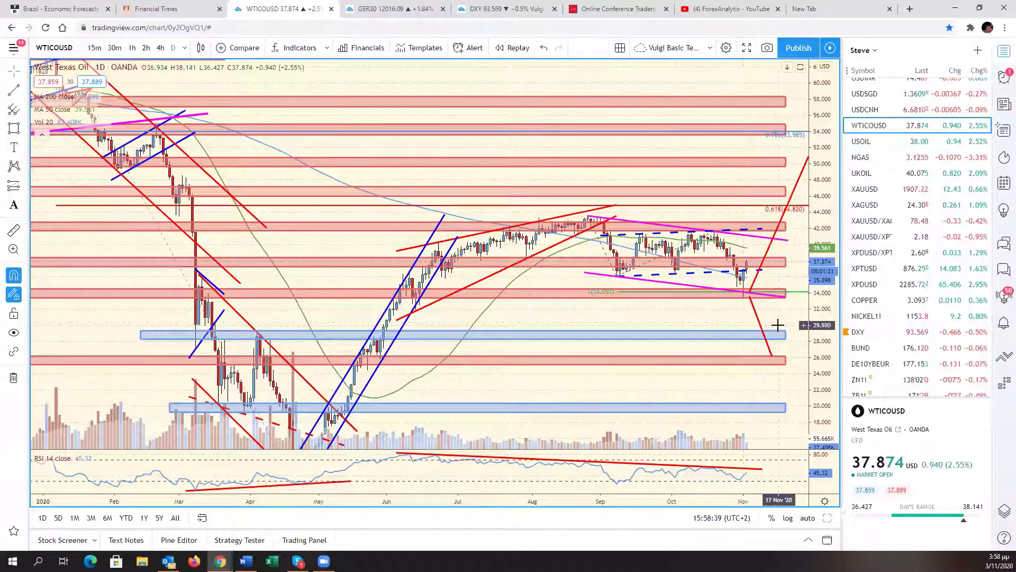
pyautogui.click(861, 157)
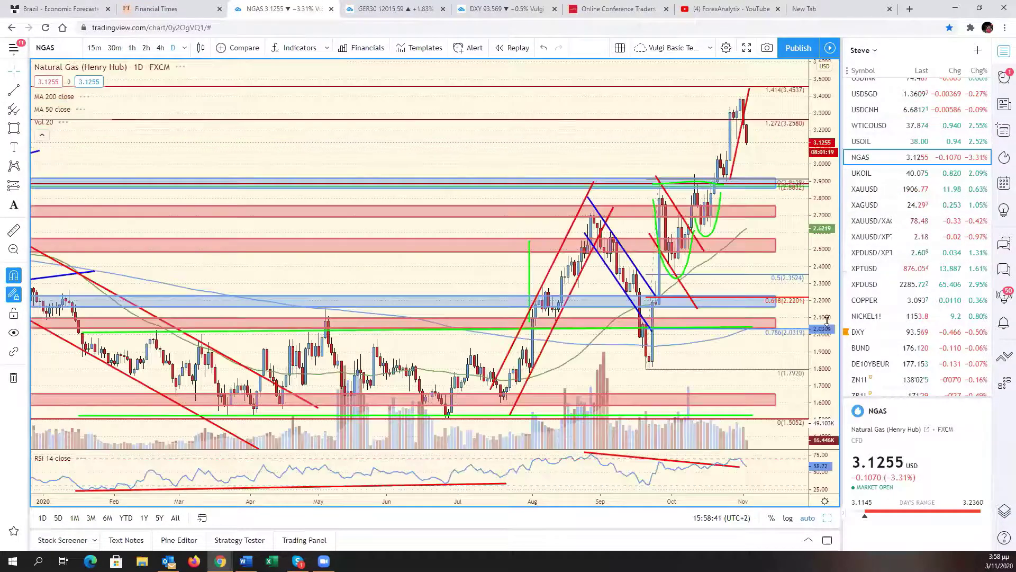
# - Compress the NGAS price scale, nudge the view right and down, then switch to the COPPER chart
pyautogui.moveTo(829, 336); pyautogui.dragTo(825, 327)
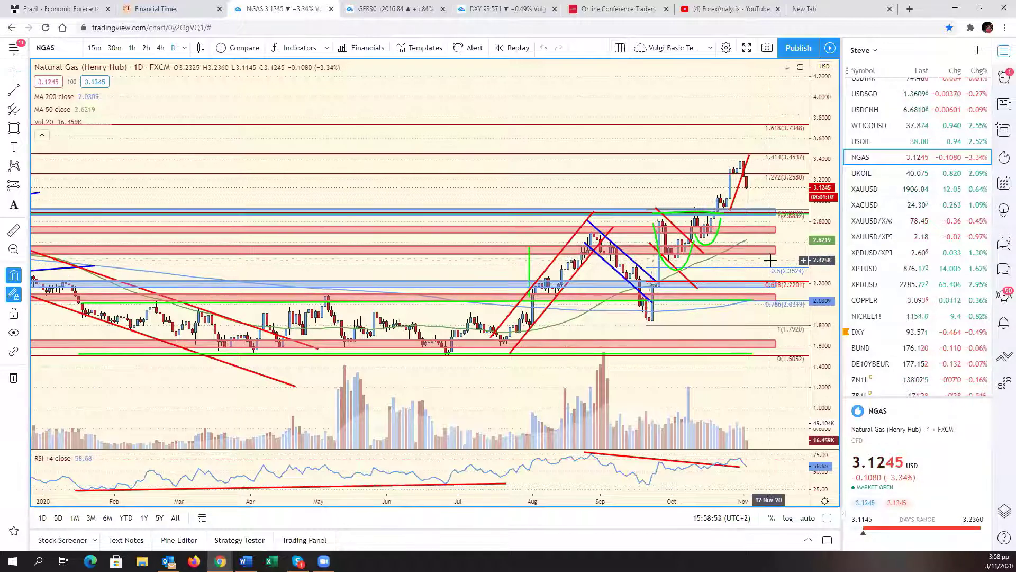
pyautogui.moveTo(776, 263); pyautogui.dragTo(814, 283)
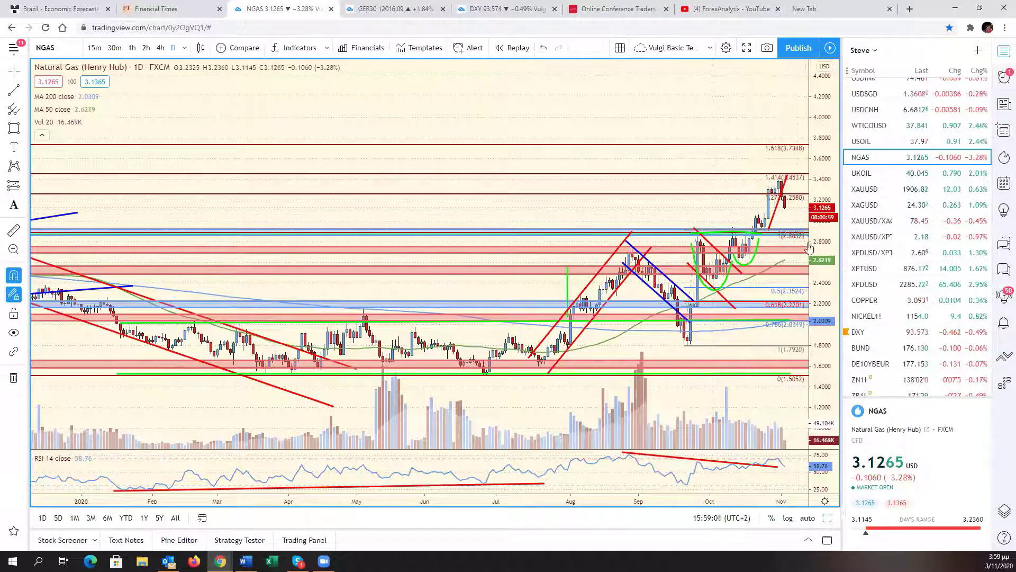
pyautogui.click(894, 301)
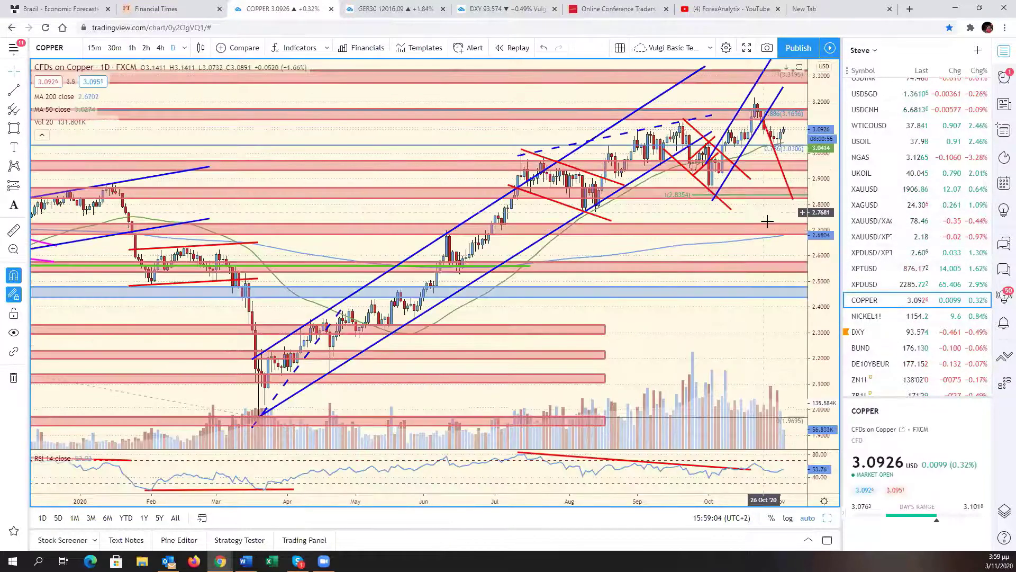
# - On the XPDUSD palladium chart, shift both red projection lines slightly right and up
pyautogui.click(885, 286)
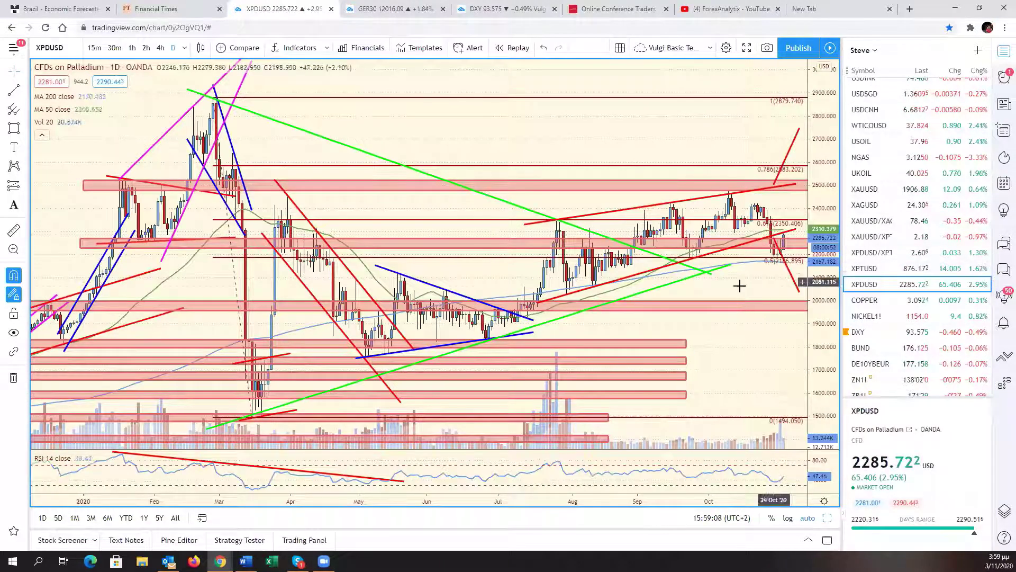
pyautogui.moveTo(740, 283); pyautogui.dragTo(669, 225)
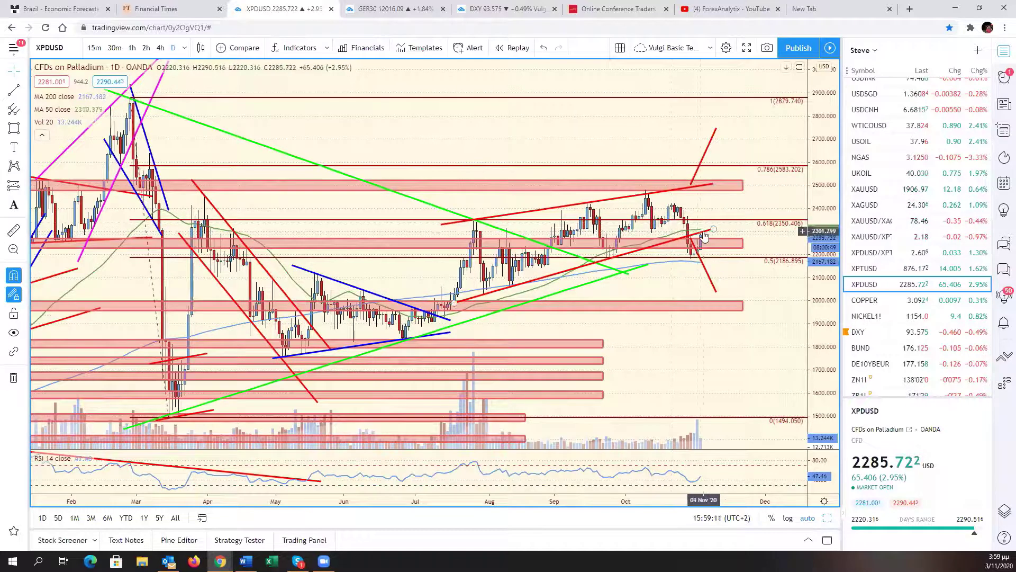
pyautogui.click(704, 269)
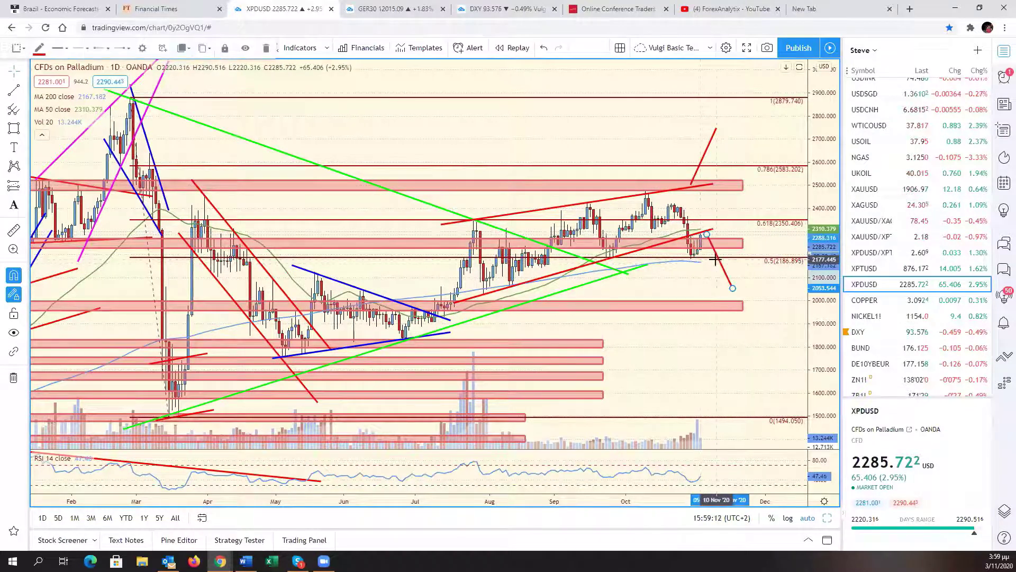
pyautogui.moveTo(702, 259); pyautogui.dragTo(717, 255)
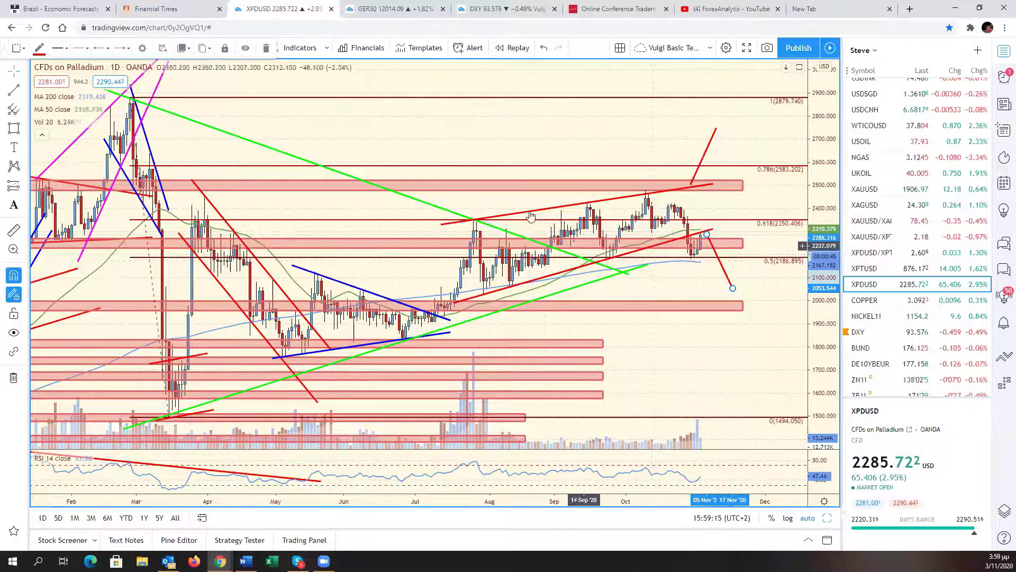
pyautogui.moveTo(698, 176); pyautogui.dragTo(717, 173)
# - Review XPTUSD platinum with a compressed price scale, then return to the six-chart grid
pyautogui.click(883, 269)
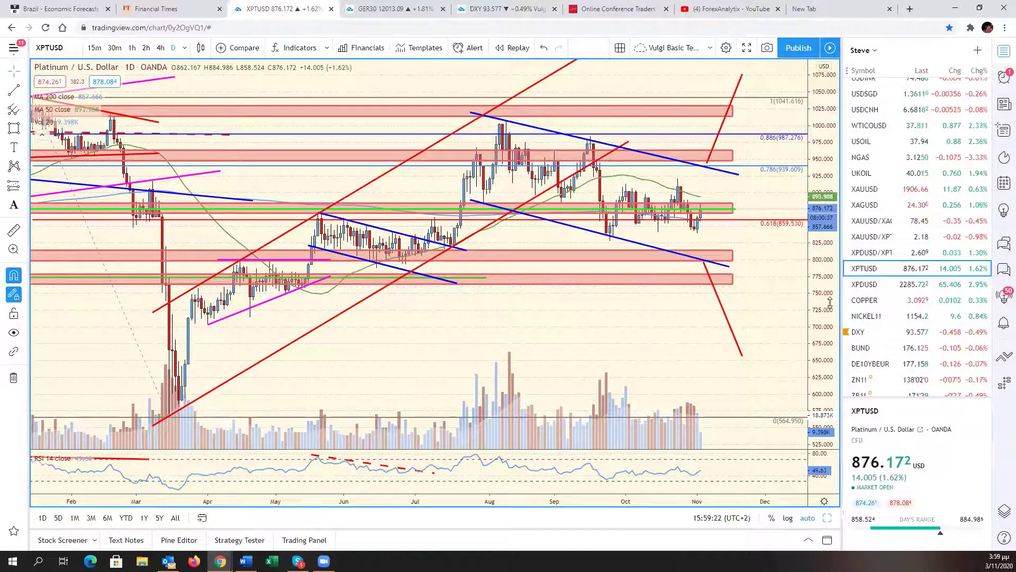
pyautogui.moveTo(838, 210); pyautogui.dragTo(803, 316)
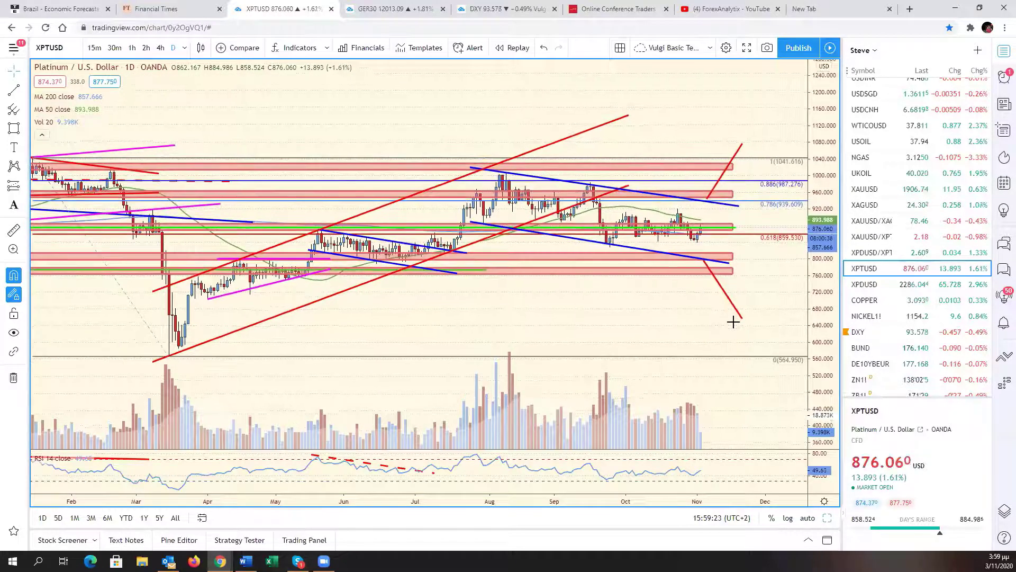
pyautogui.scroll(-3, 733, 322)
pyautogui.scroll(2, 773, 335)
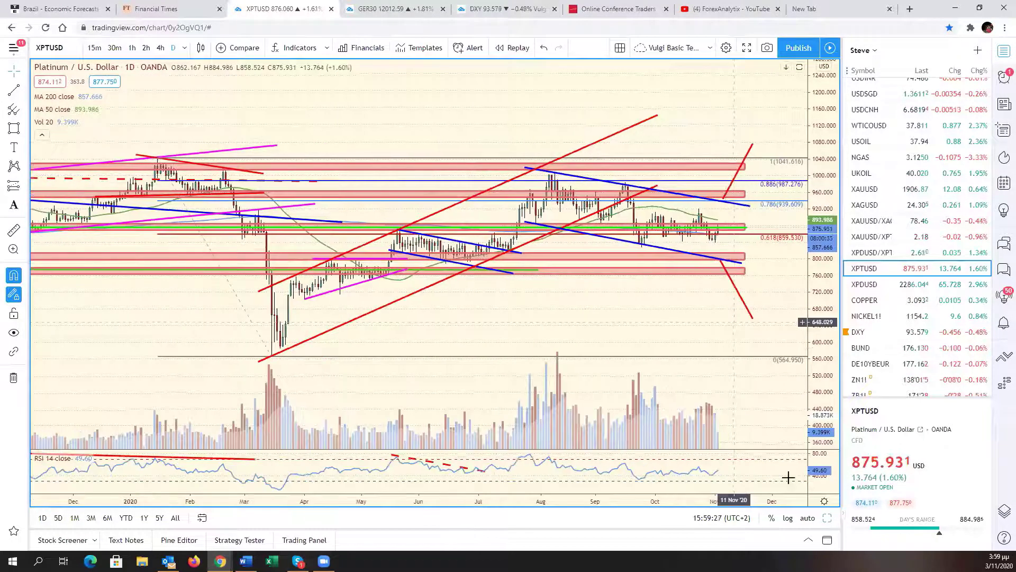
pyautogui.scroll(3, 758, 379)
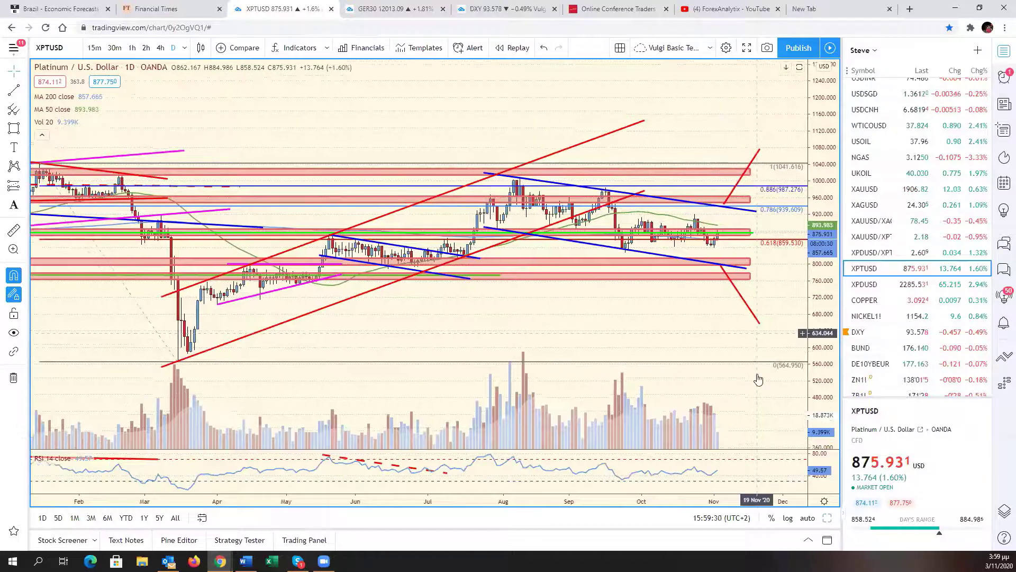
pyautogui.hscroll(-5, 755, 398)
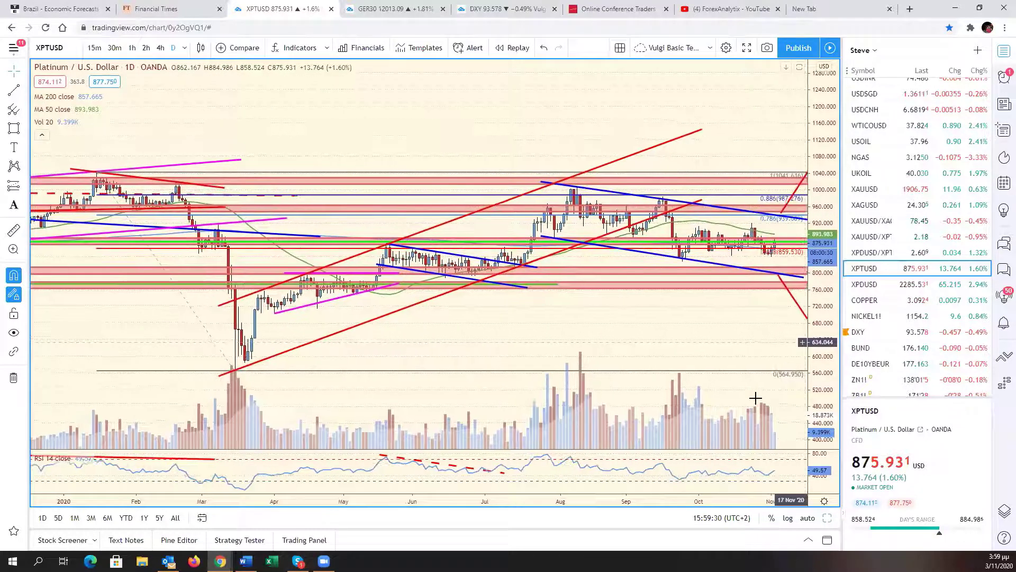
pyautogui.hscroll(-2, 755, 398)
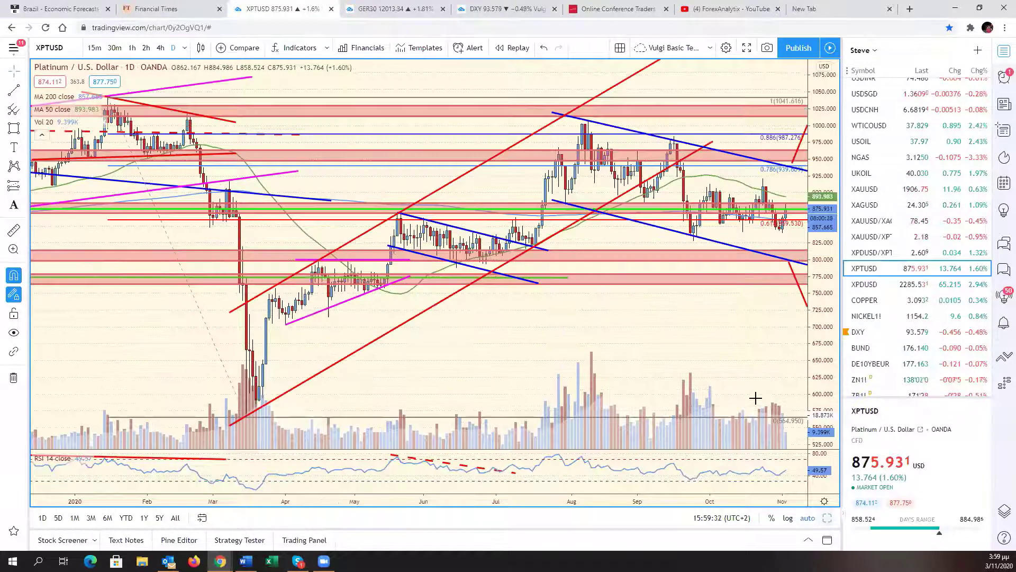
pyautogui.hotkey('alt', 'Return')
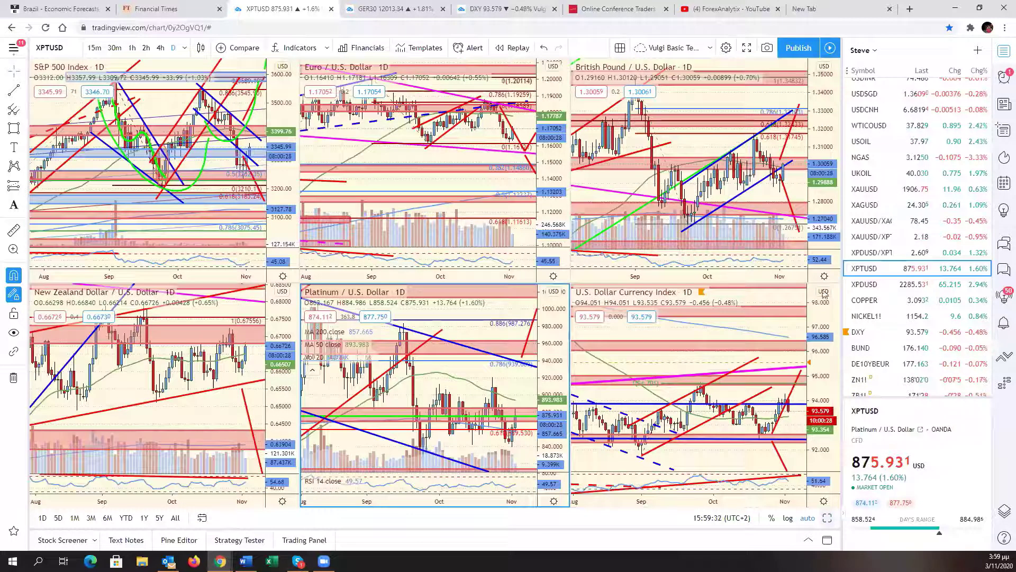
# - Activate the Platinum grid pane and load USDTRY into it from the watchlist
pyautogui.hotkey('shift', 'Tab')
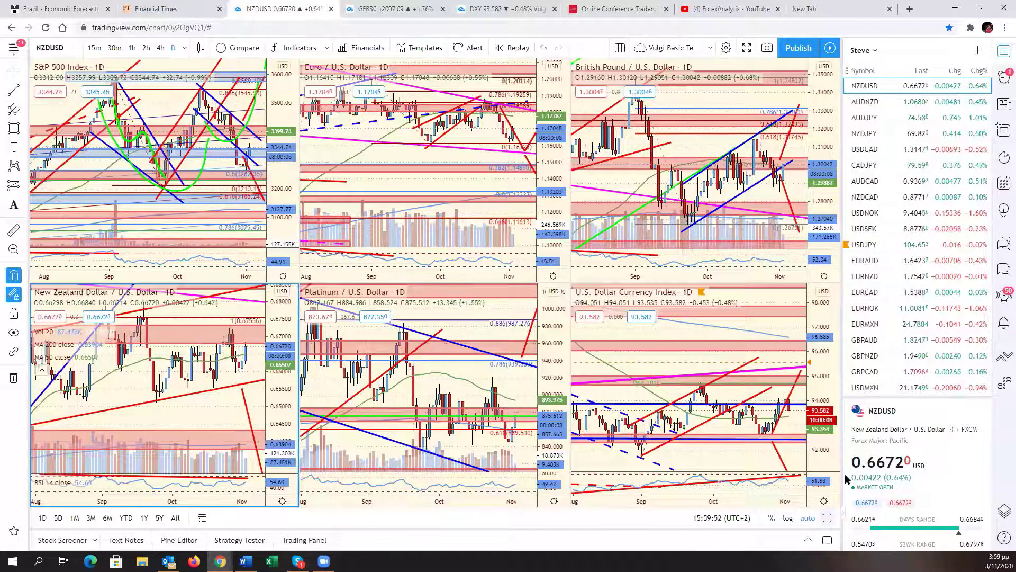
pyautogui.click(518, 383)
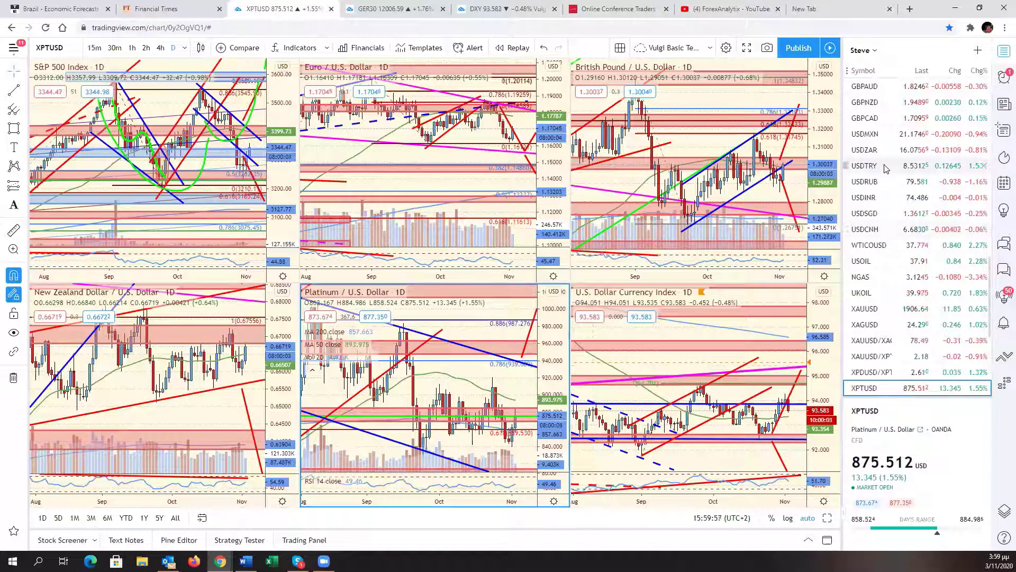
pyautogui.press('Up')
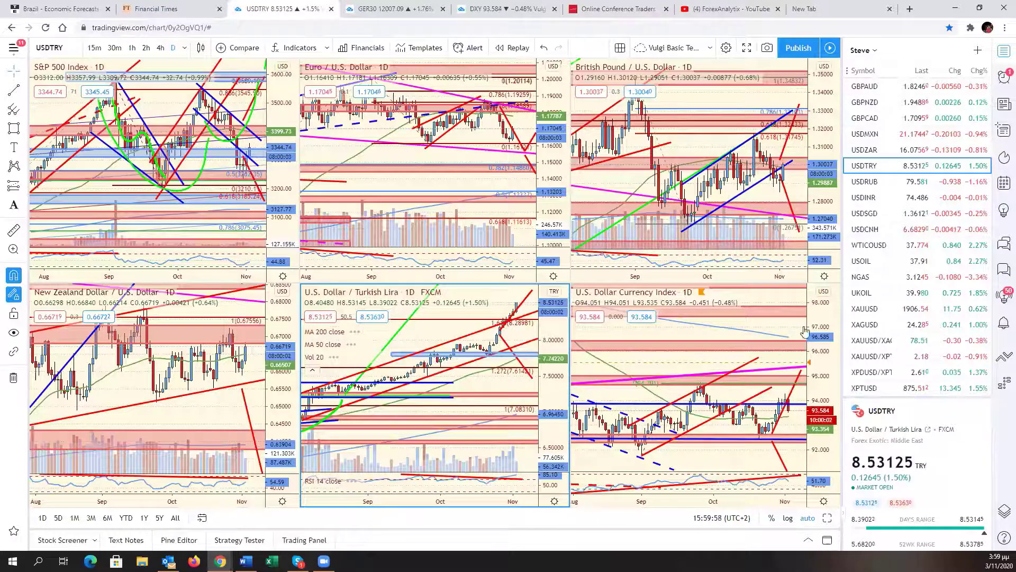
# - Maximize the USDTRY chart, zoom out to review it, then switch to USDRUB
pyautogui.hotkey('alt', 'Return')
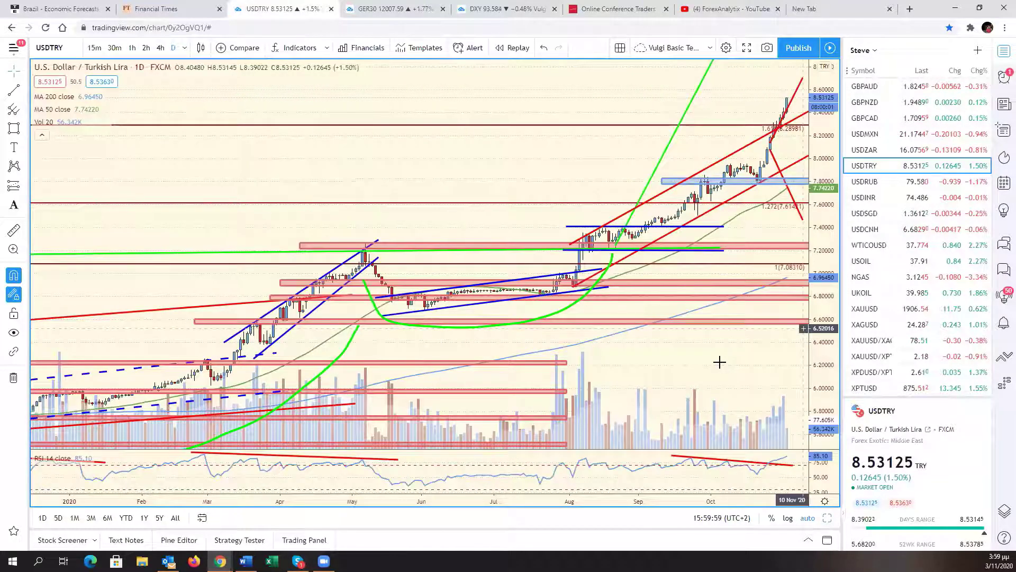
pyautogui.hscroll(3, 722, 360)
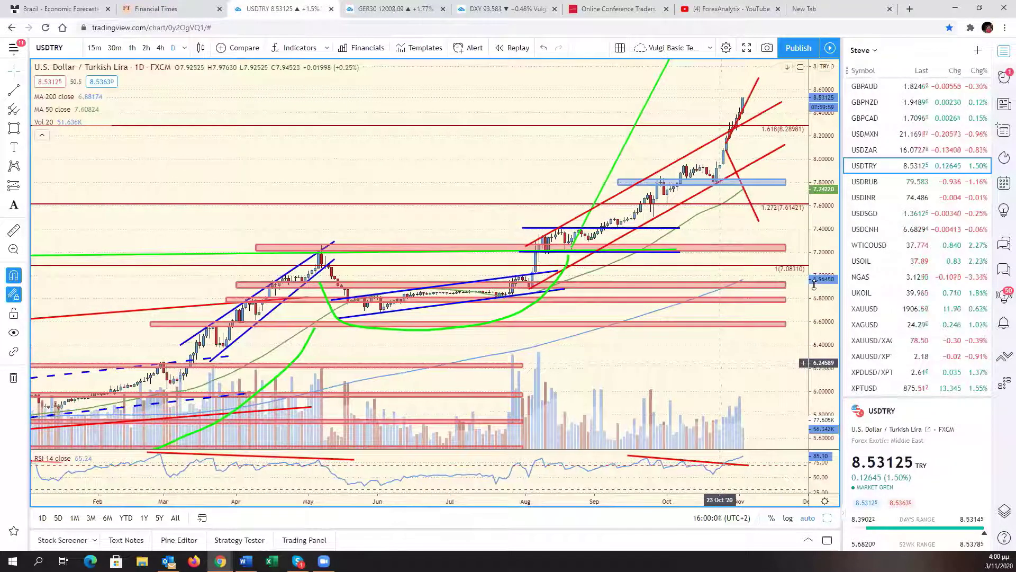
pyautogui.scroll(-3, 815, 364)
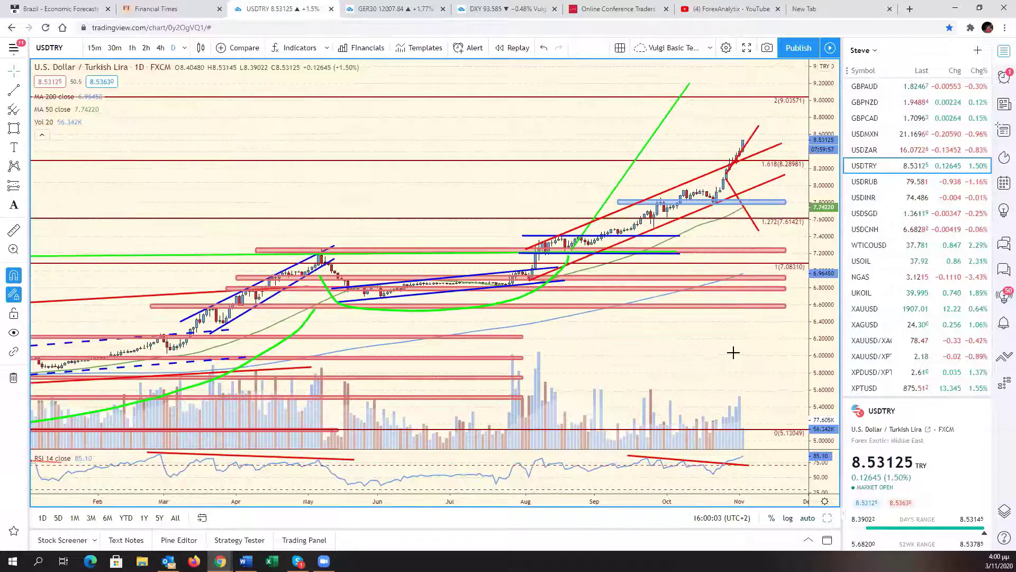
pyautogui.scroll(-2, 725, 353)
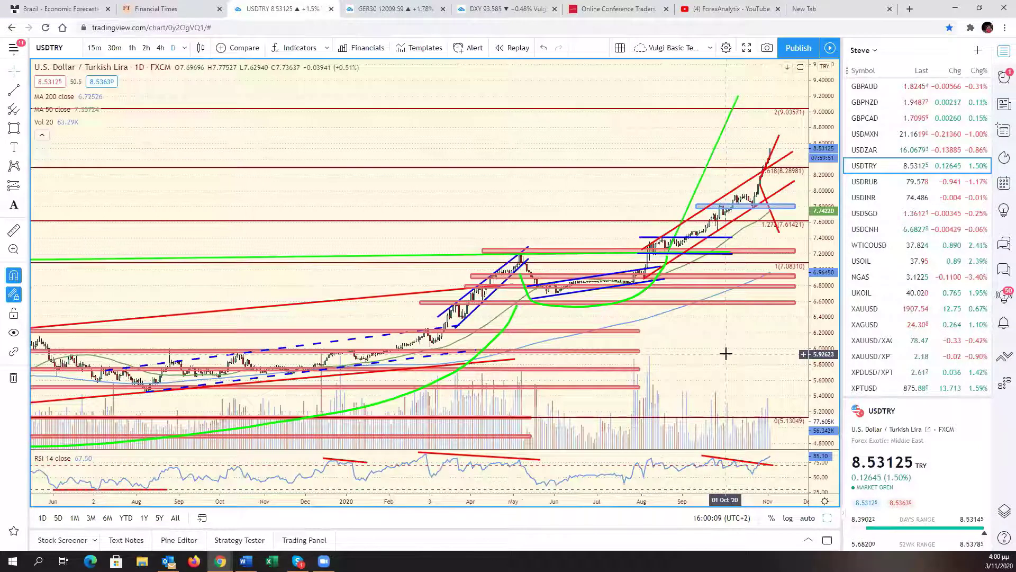
pyautogui.scroll(-3, 725, 354)
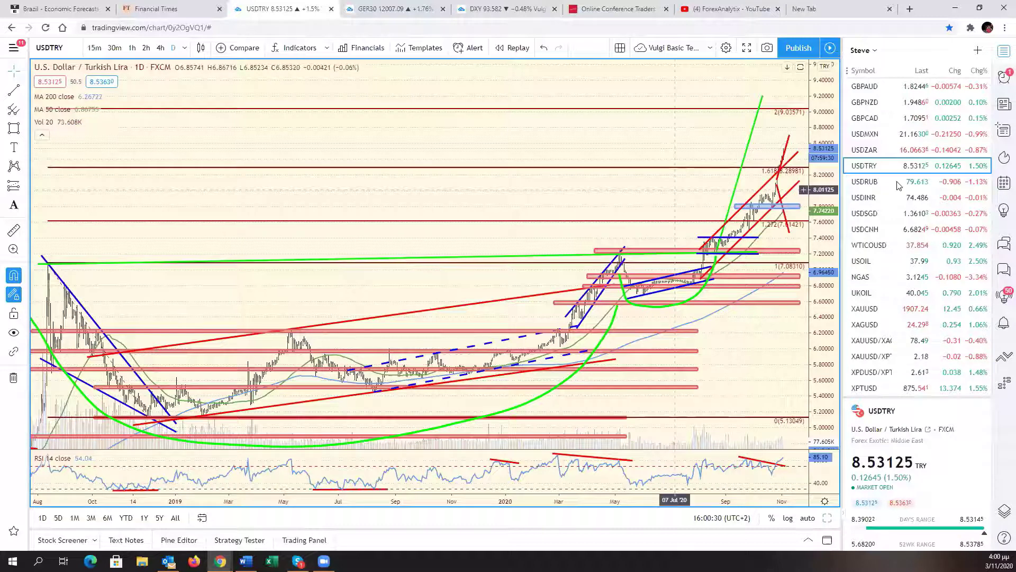
pyautogui.press('Down')
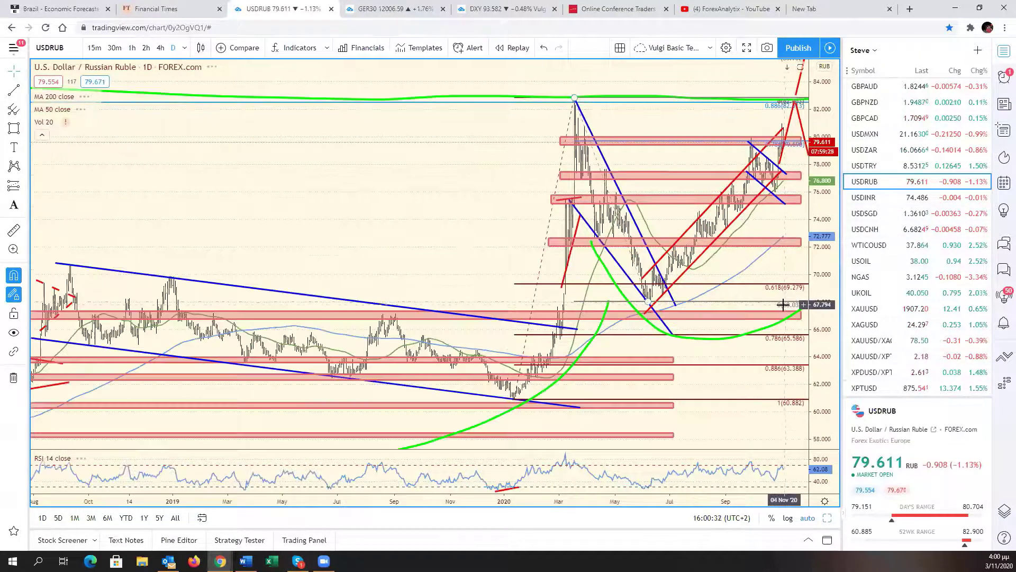
# - Zoom into the USDRUB chart, pan to earlier dates, then switch to USDCNH
pyautogui.scroll(4, 782, 305)
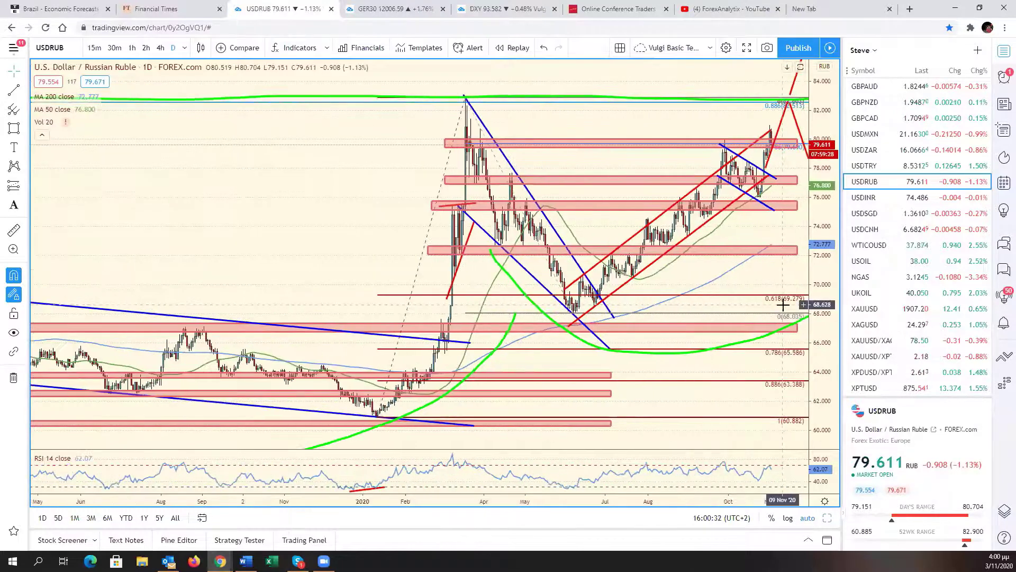
pyautogui.scroll(5, 697, 215)
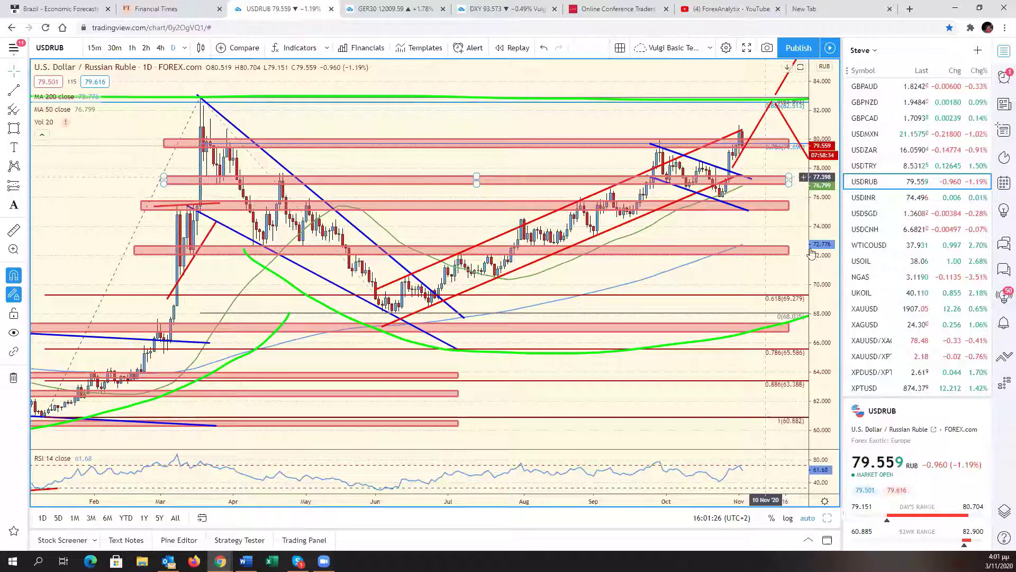
pyautogui.moveTo(779, 228); pyautogui.dragTo(786, 226)
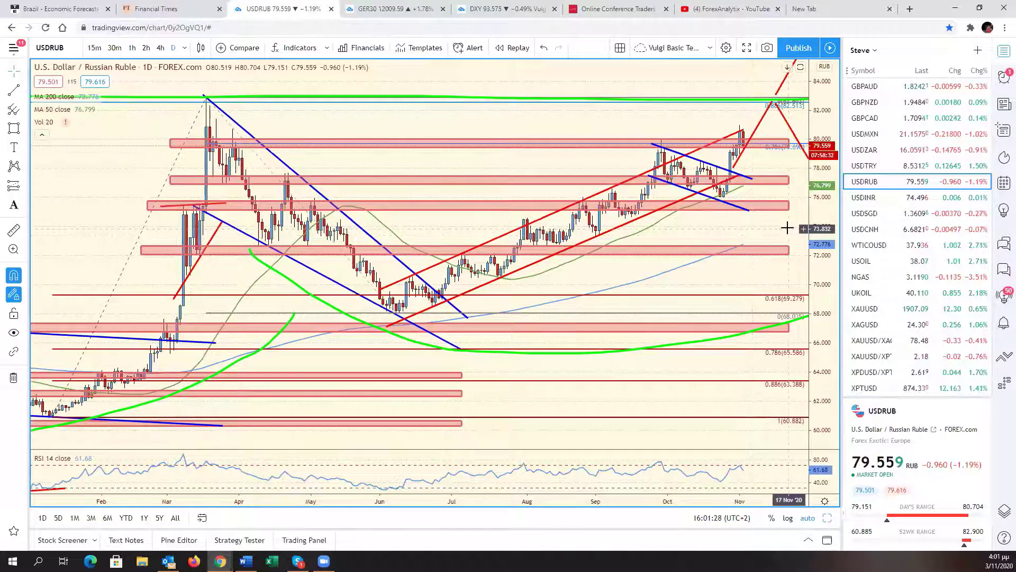
pyautogui.press('Left')
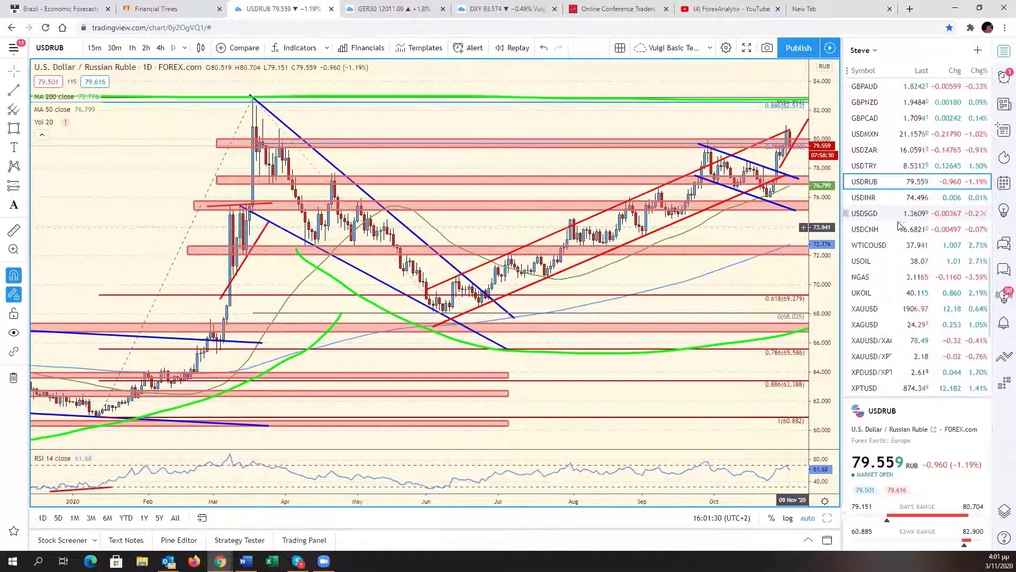
pyautogui.click(894, 231)
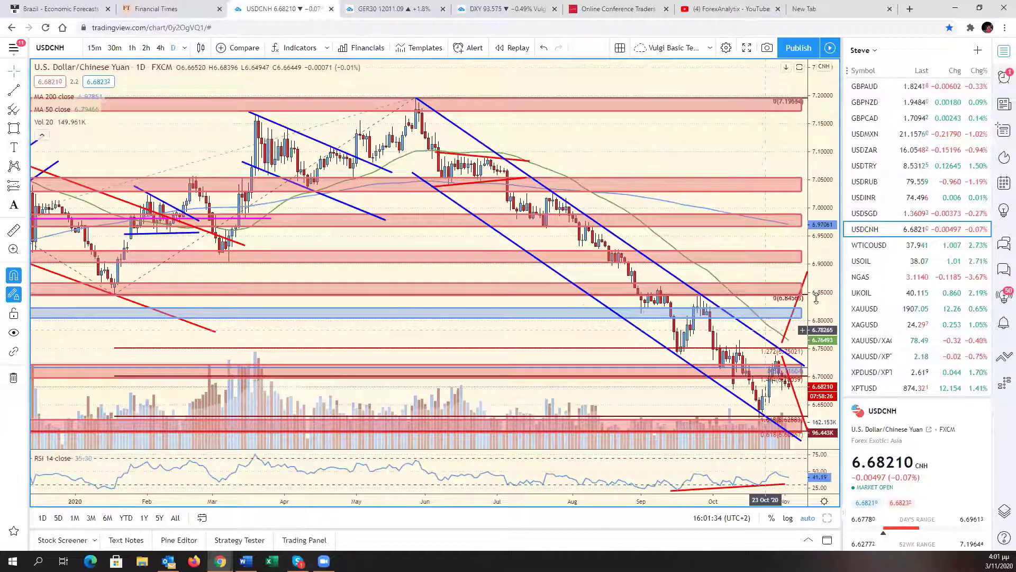
# - Compress the USDCNH price scale to reveal the 1.272, 1.414 and 1.618 Fibonacci extensions
pyautogui.moveTo(822, 376); pyautogui.dragTo(821, 395)
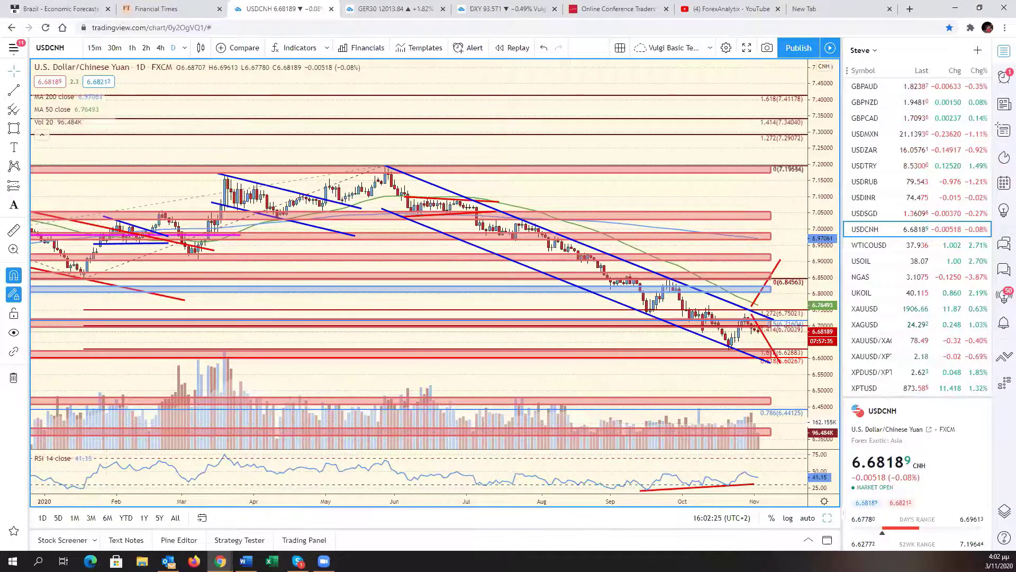
# - Zoom the USDCNH chart while finishing its review
pyautogui.scroll(2, 557, 340)
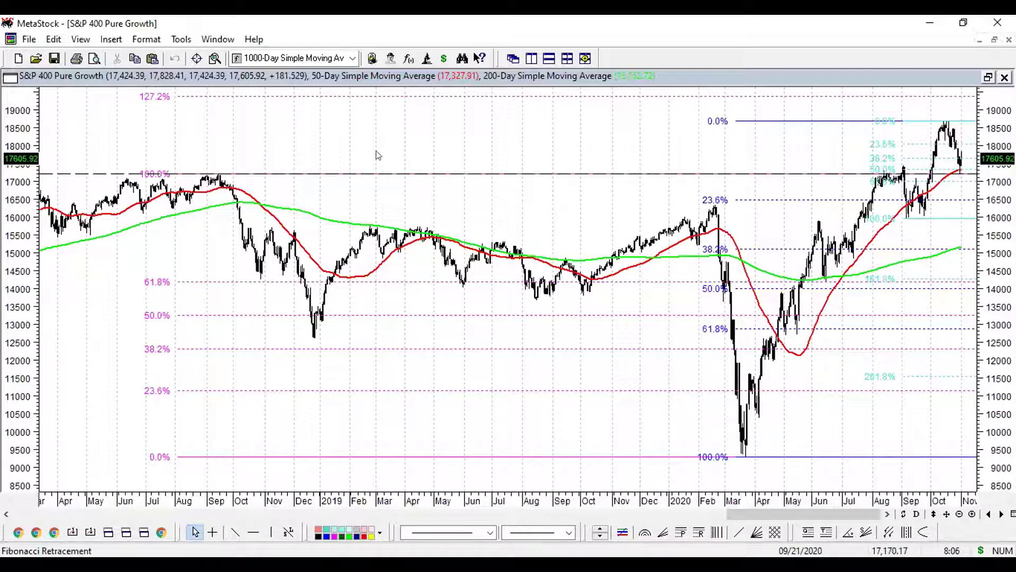
# - Open the Russell 2000 Growth chart from the recently opened charts list
pyautogui.click(29, 39)
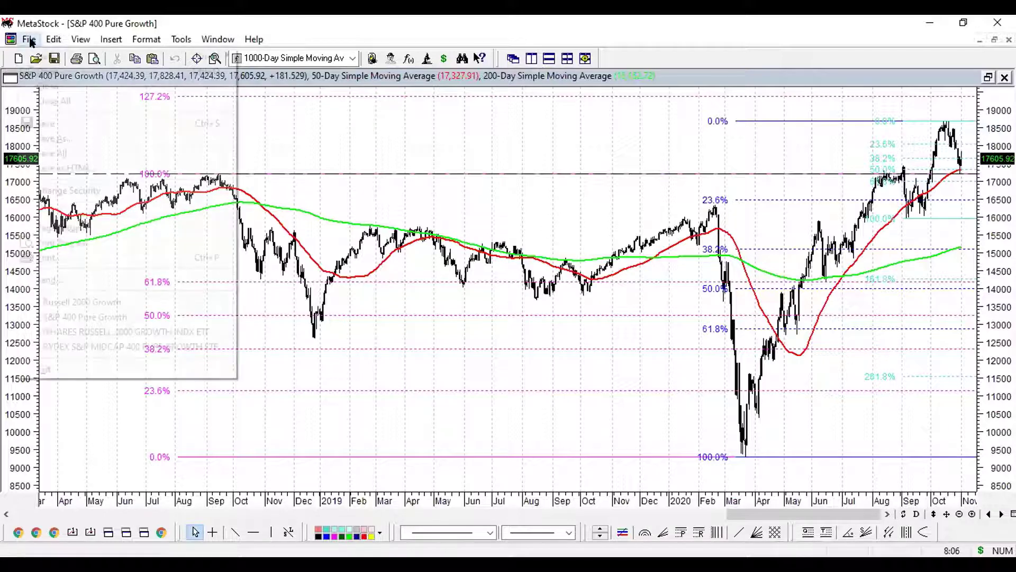
pyautogui.click(75, 301)
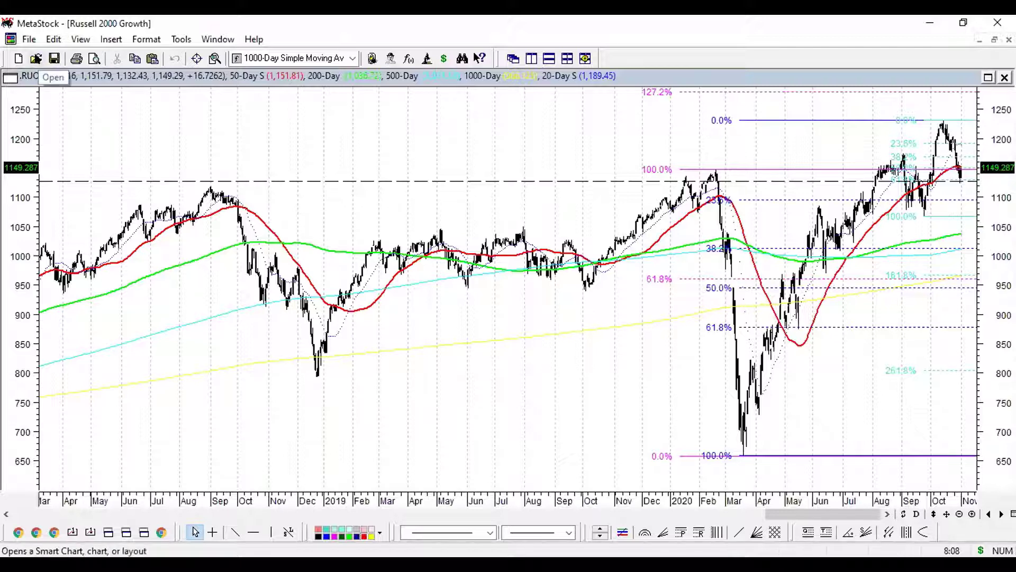
# - Select the Internet, Social Media, Software and Transportation ETFs in the chart history list
pyautogui.click(36, 58)
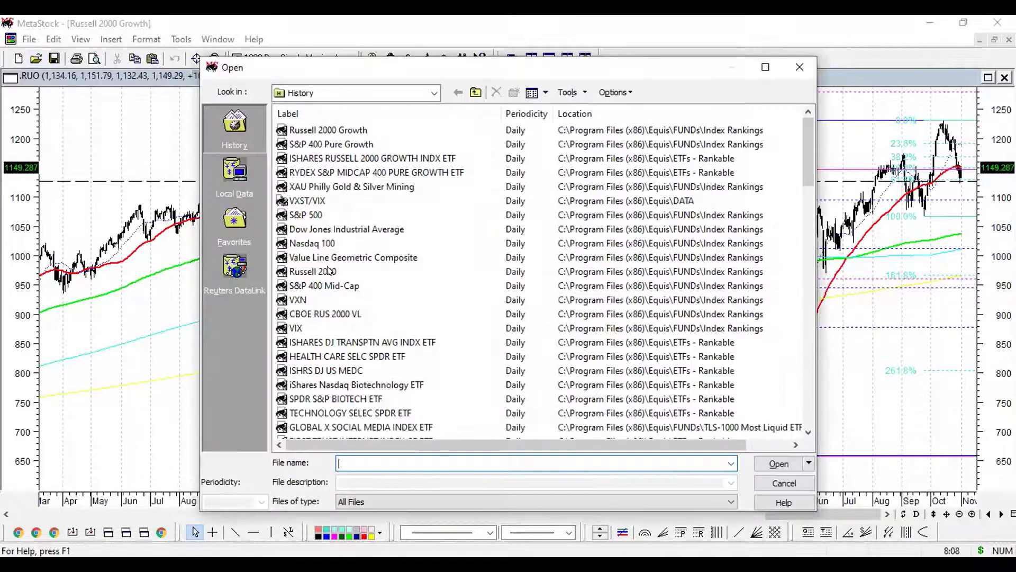
pyautogui.click(327, 271)
pyautogui.scroll(-4, 326, 266)
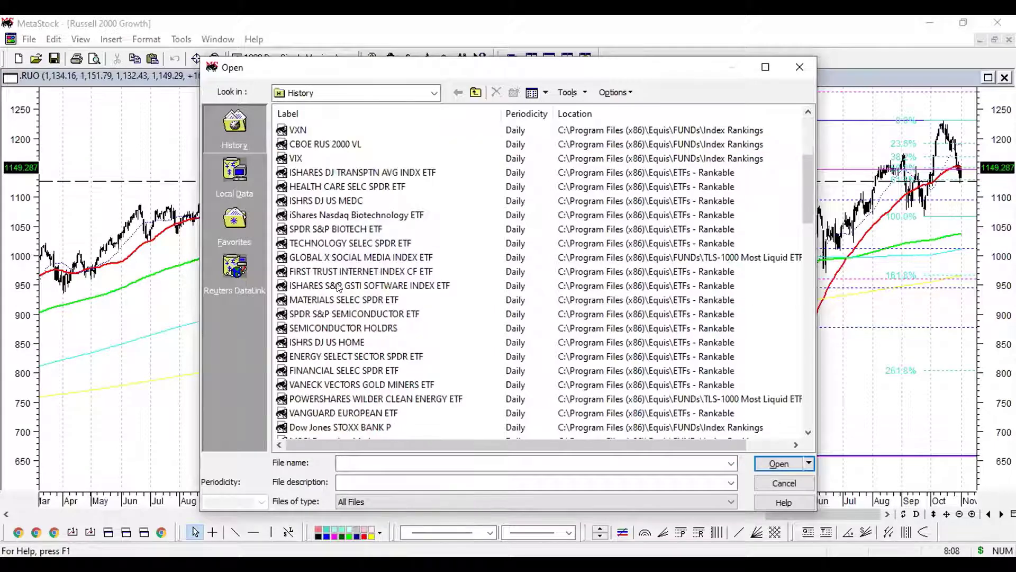
pyautogui.click(350, 272)
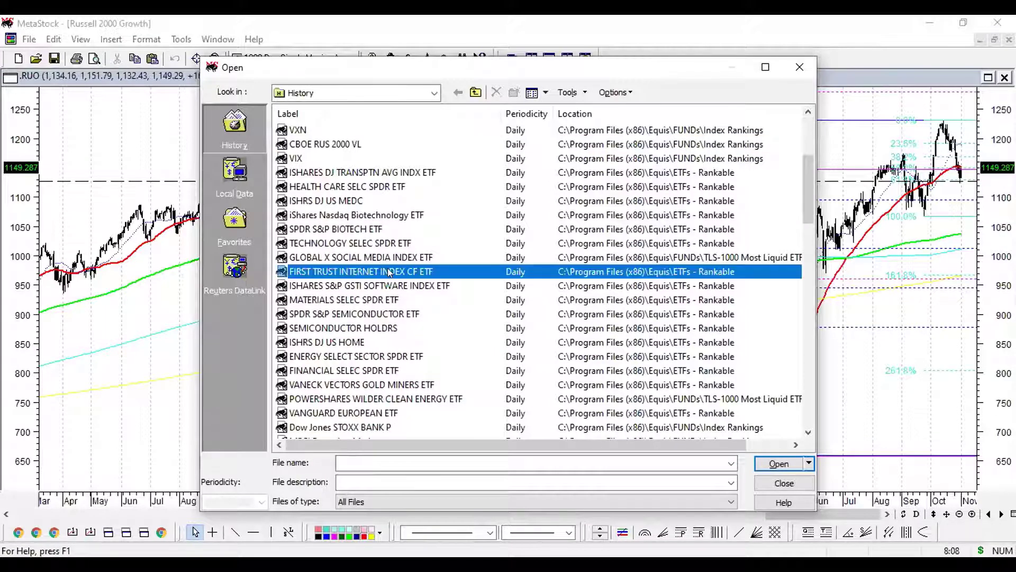
pyautogui.keyDown('ctrl'); pyautogui.click(374, 257); pyautogui.keyUp('ctrl')
pyautogui.keyDown('ctrl'); pyautogui.click(382, 284); pyautogui.keyUp('ctrl')
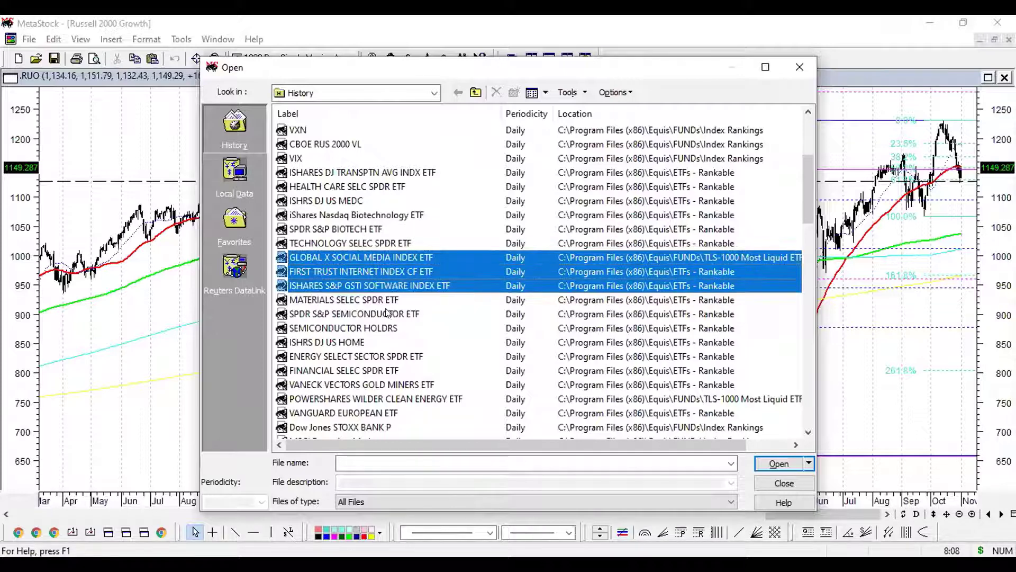
pyautogui.keyDown('ctrl'); pyautogui.click(394, 173); pyautogui.keyUp('ctrl')
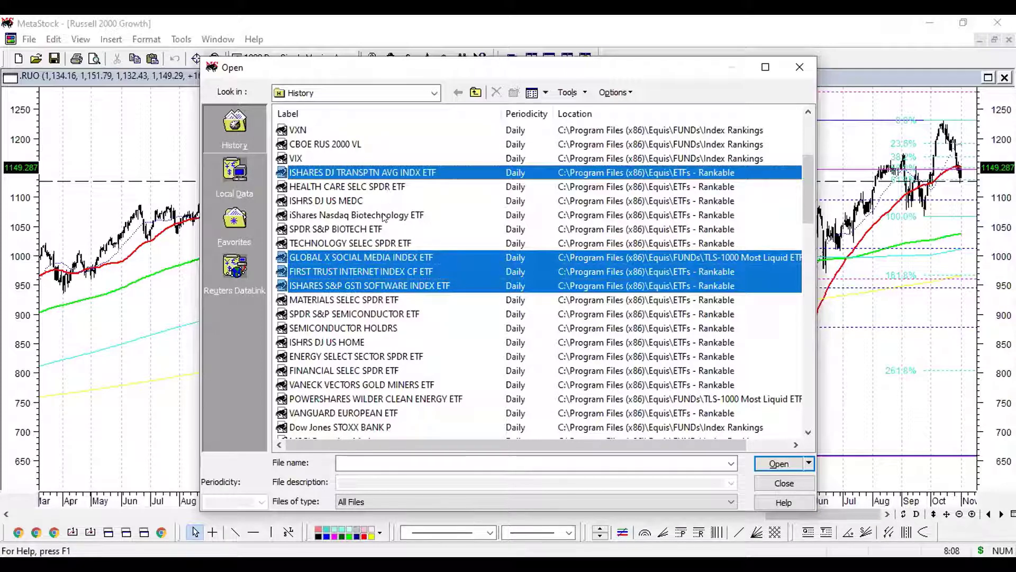
# - Add the Materials and Health Care SPDR ETFs to the selection and open all six charts
pyautogui.scroll(-1, 384, 217)
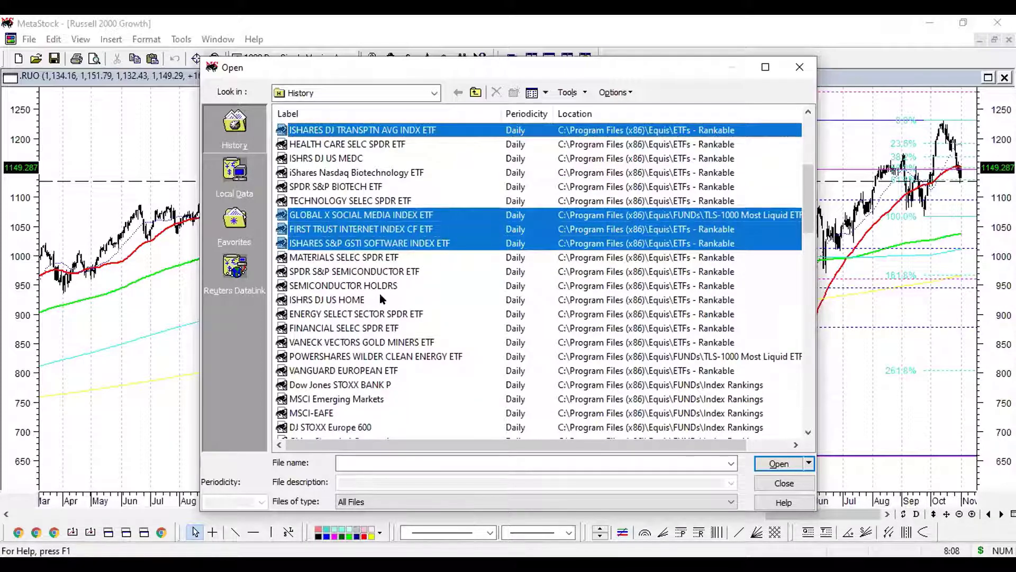
pyautogui.keyDown('ctrl'); pyautogui.click(381, 257); pyautogui.keyUp('ctrl')
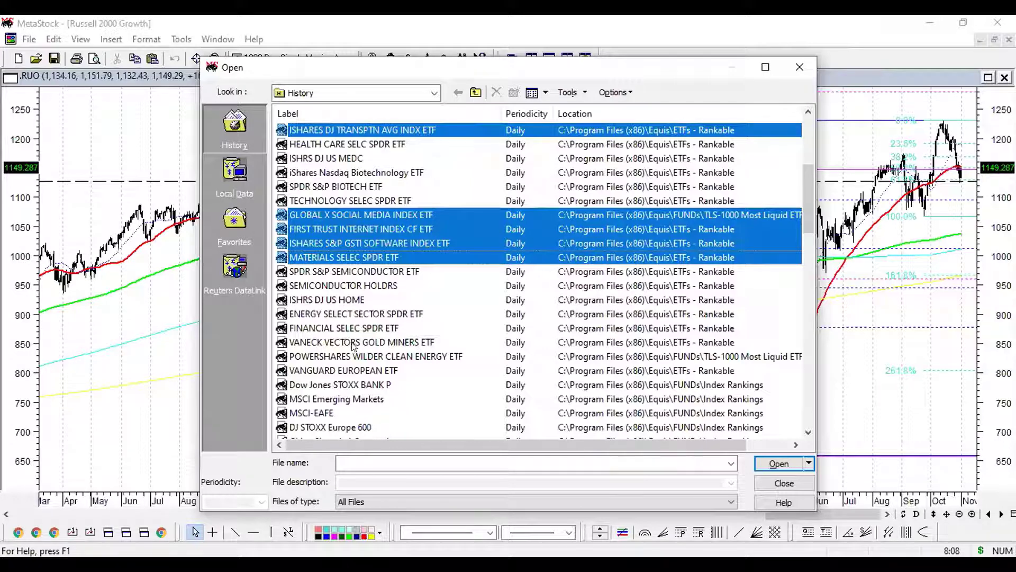
pyautogui.scroll(-1, 345, 223)
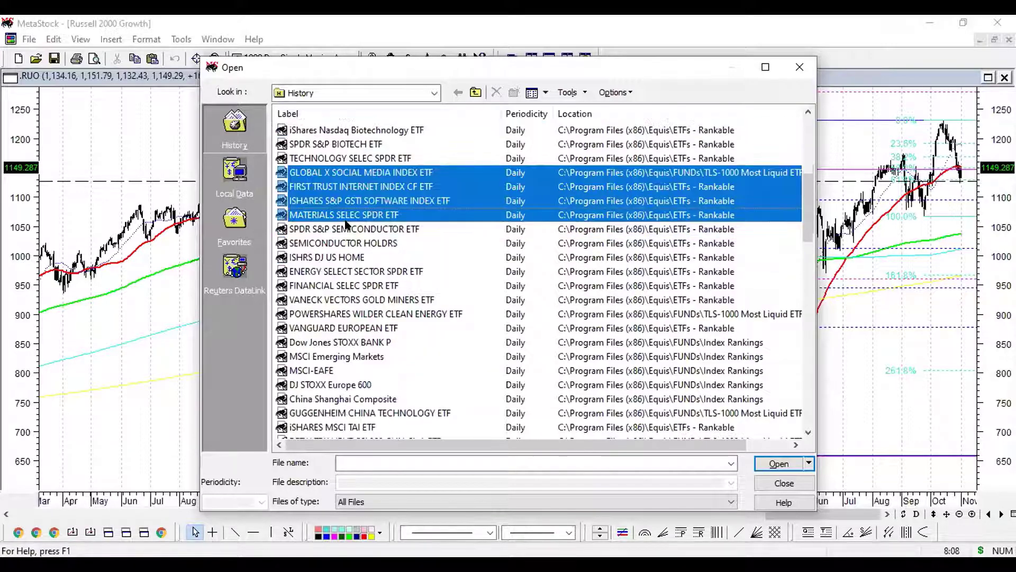
pyautogui.scroll(3, 354, 222)
pyautogui.keyDown('ctrl'); pyautogui.click(353, 229); pyautogui.keyUp('ctrl')
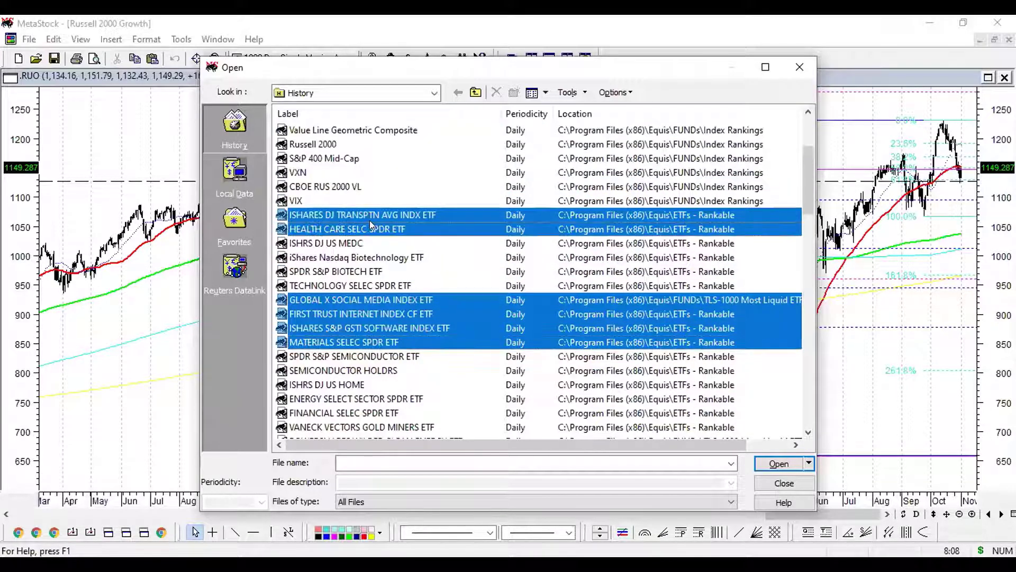
pyautogui.click(777, 463)
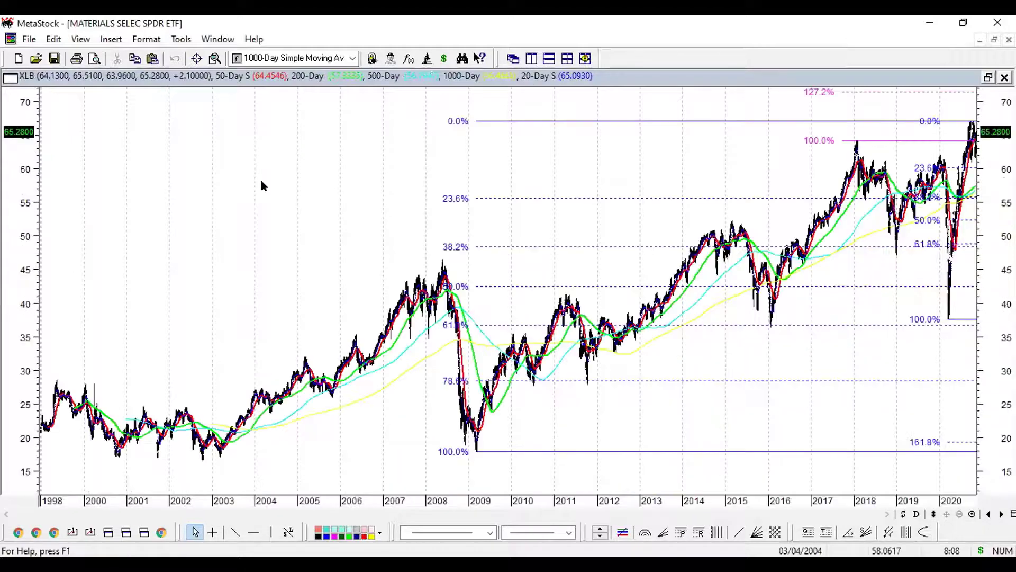
# - Show the iShares S&P GSTI Software ETF chart zoomed to May 2018–Nov 2020 with finer price labels
pyautogui.click(218, 39)
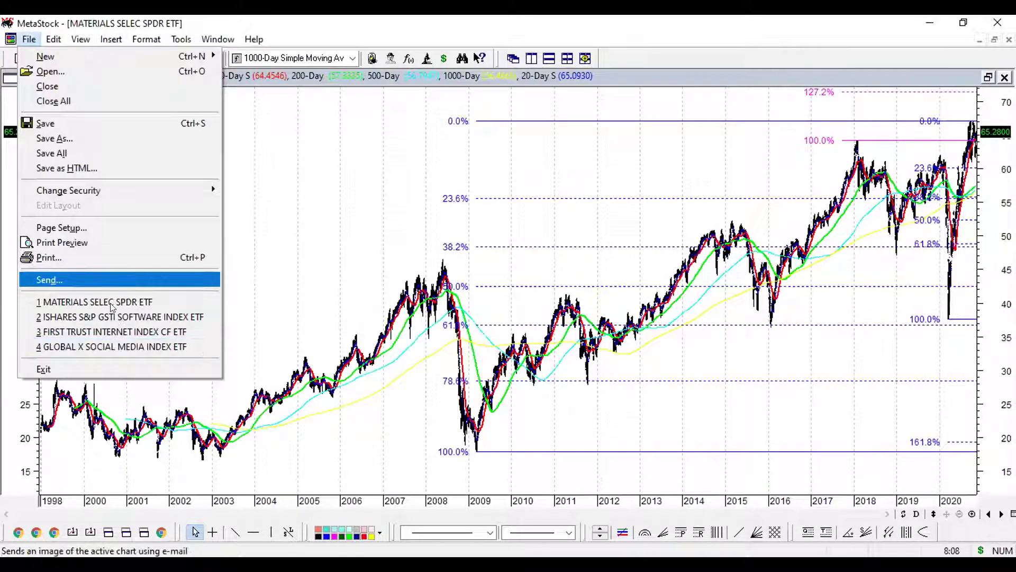
pyautogui.click(160, 315)
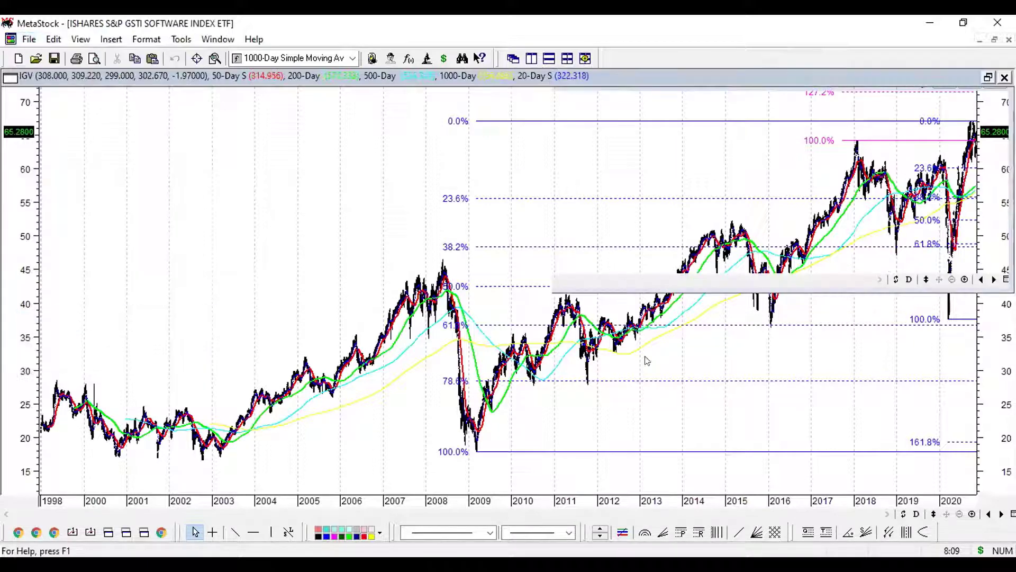
pyautogui.scroll(3, 835, 377)
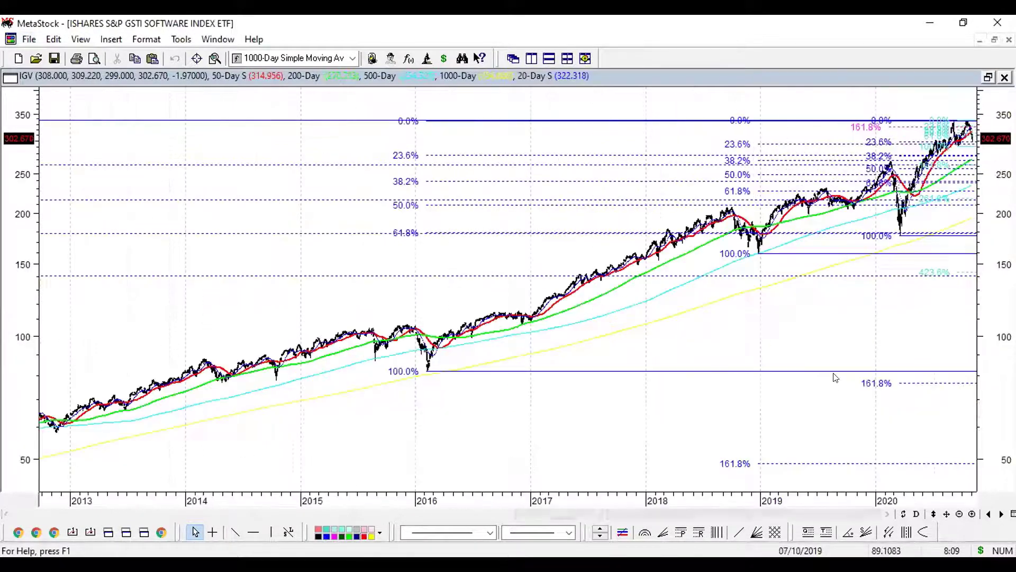
pyautogui.scroll(1, 858, 365)
pyautogui.scroll(1, 879, 354)
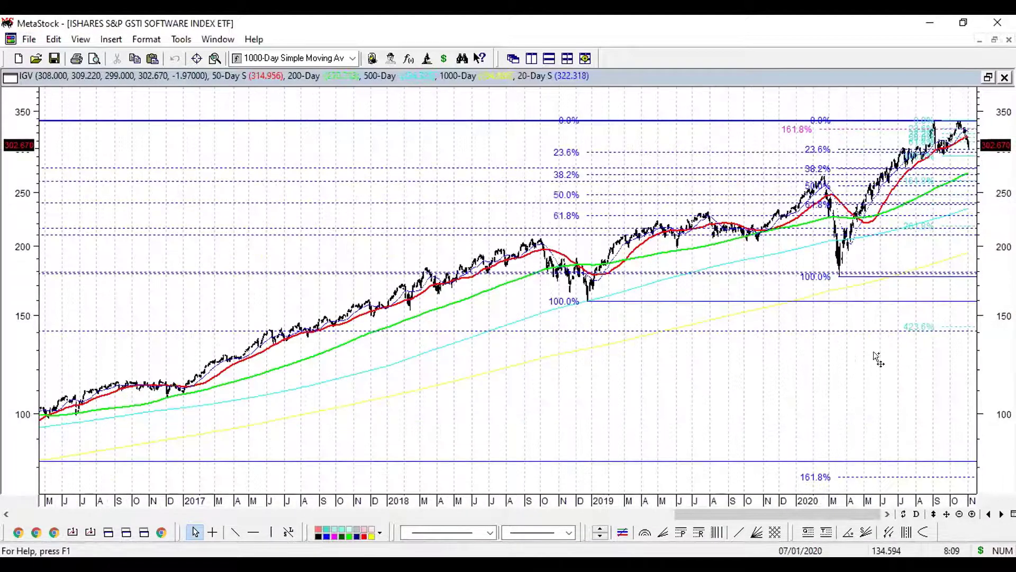
pyautogui.scroll(2, 876, 357)
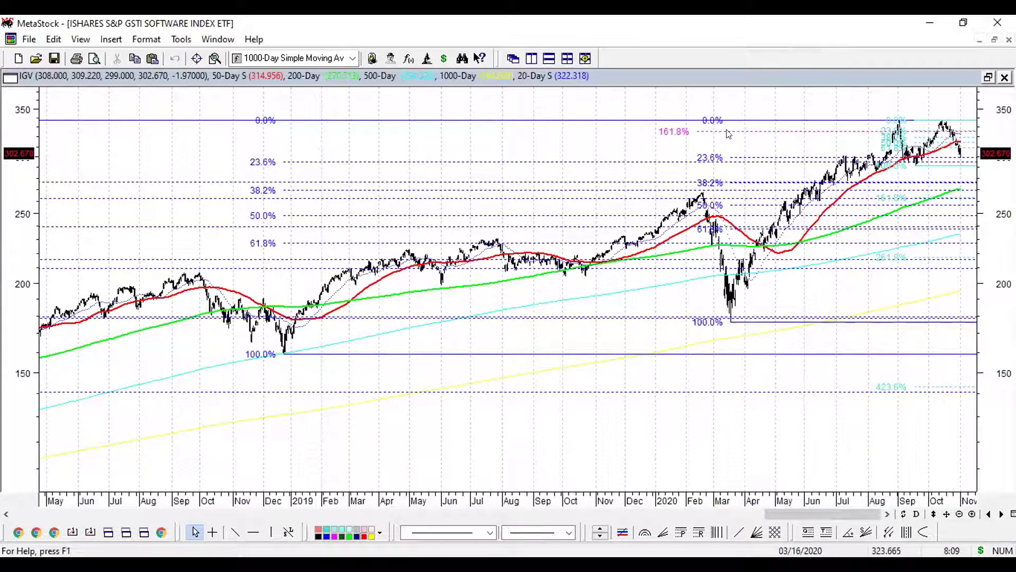
pyautogui.moveTo(994, 346); pyautogui.dragTo(995, 477)
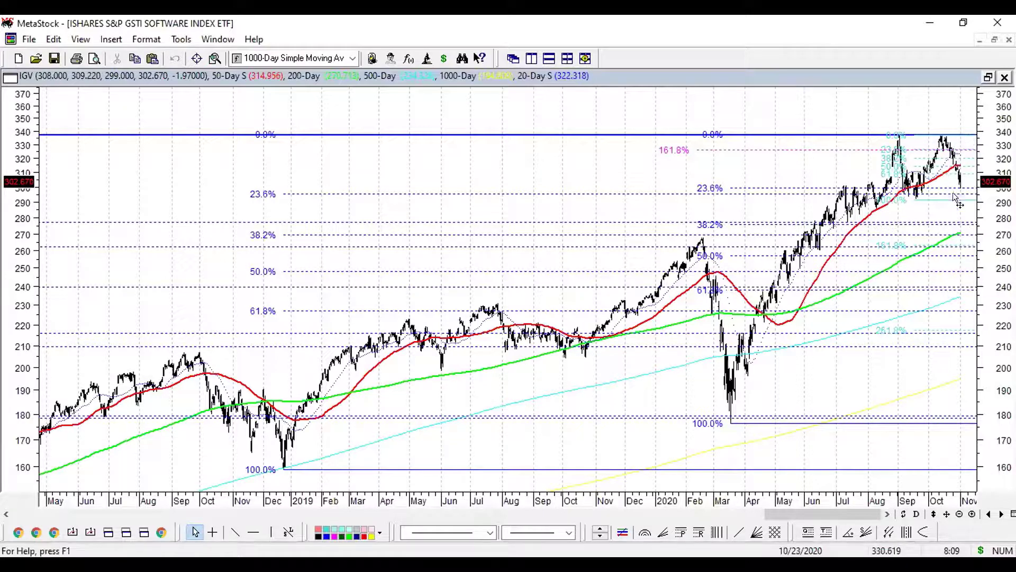
pyautogui.click(218, 42)
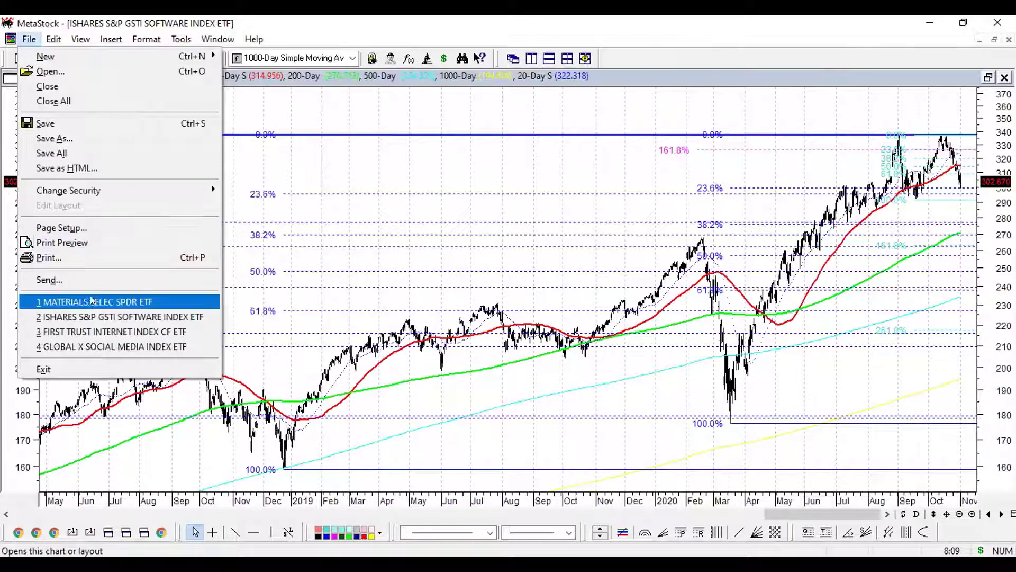
# - Return to the MATERIALS SELEC SPDR ETF chart zoomed to late 2015–2020, then call up the Open list
pyautogui.click(98, 301)
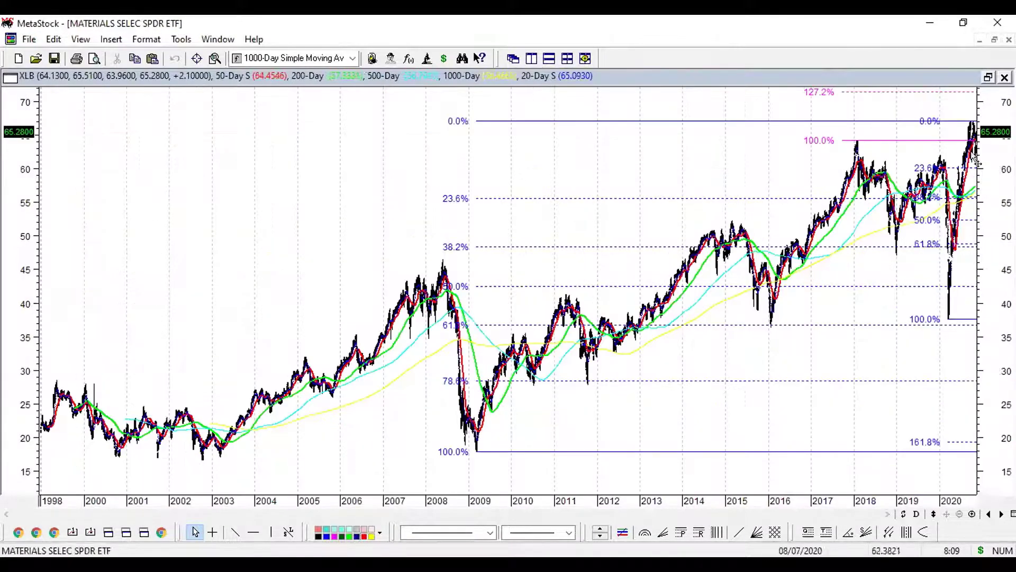
pyautogui.scroll(3, 947, 196)
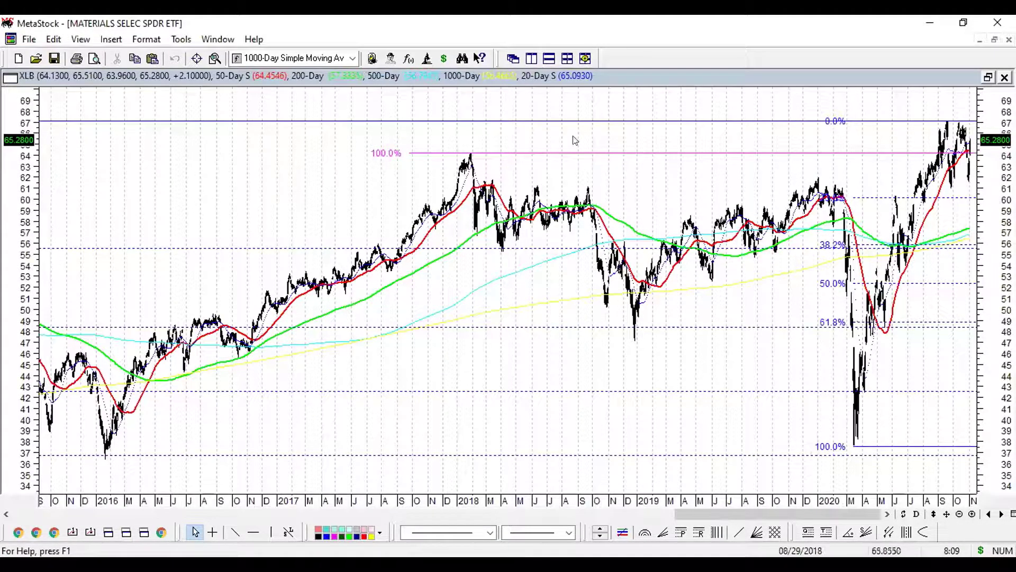
pyautogui.click(29, 39)
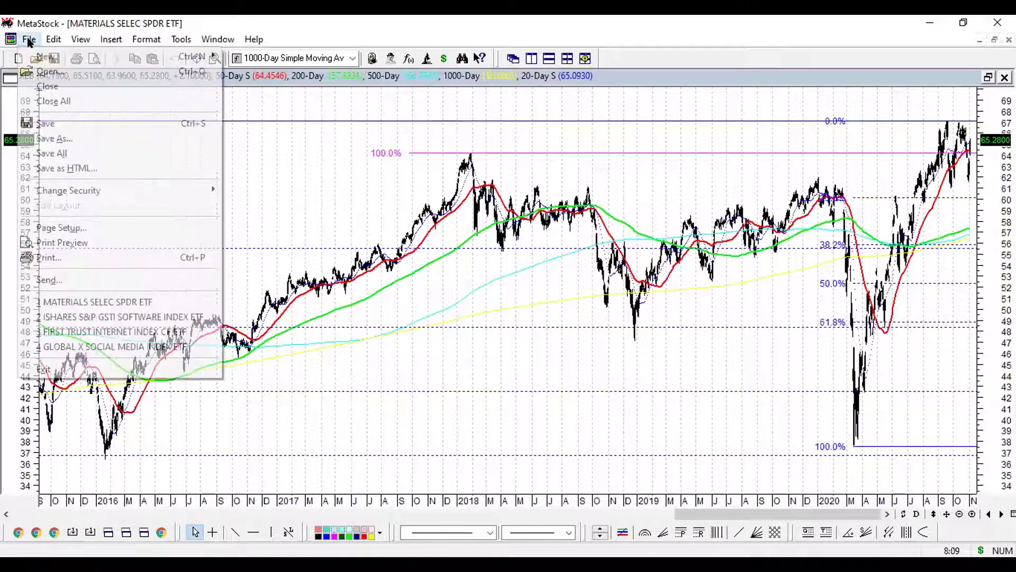
pyautogui.click(51, 71)
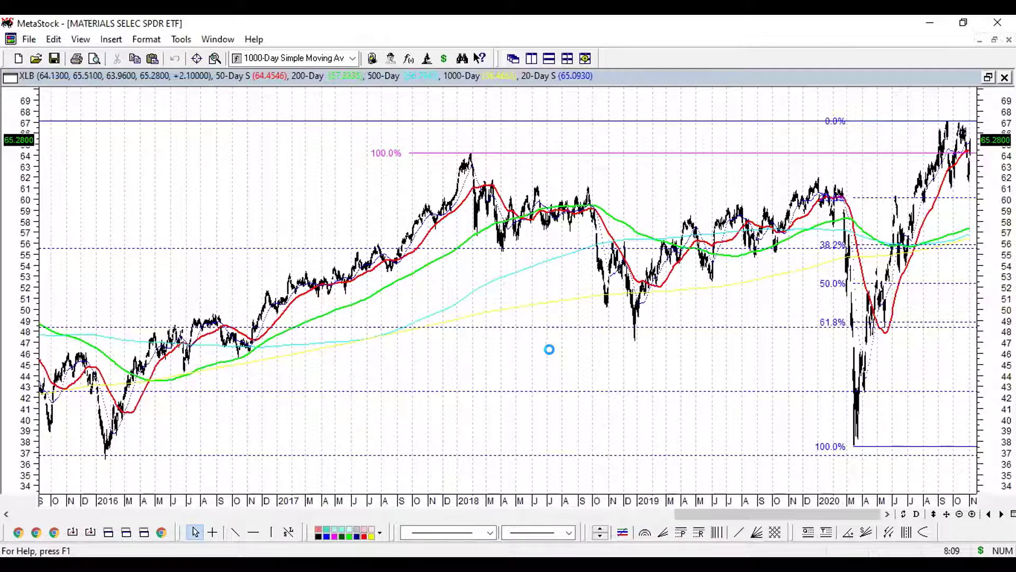
# - Open and zoom the GUGGENHEIM CHINA TECHNOLOGY ETF chart (close 75.35), then bring up the securities list
pyautogui.click(349, 206)
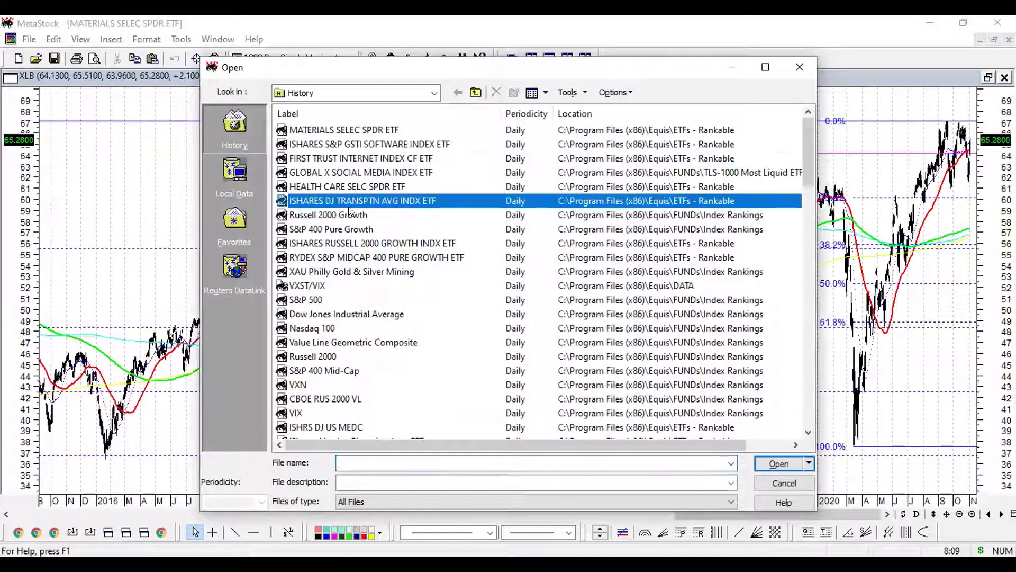
pyautogui.scroll(-3, 365, 244)
pyautogui.scroll(-2, 371, 339)
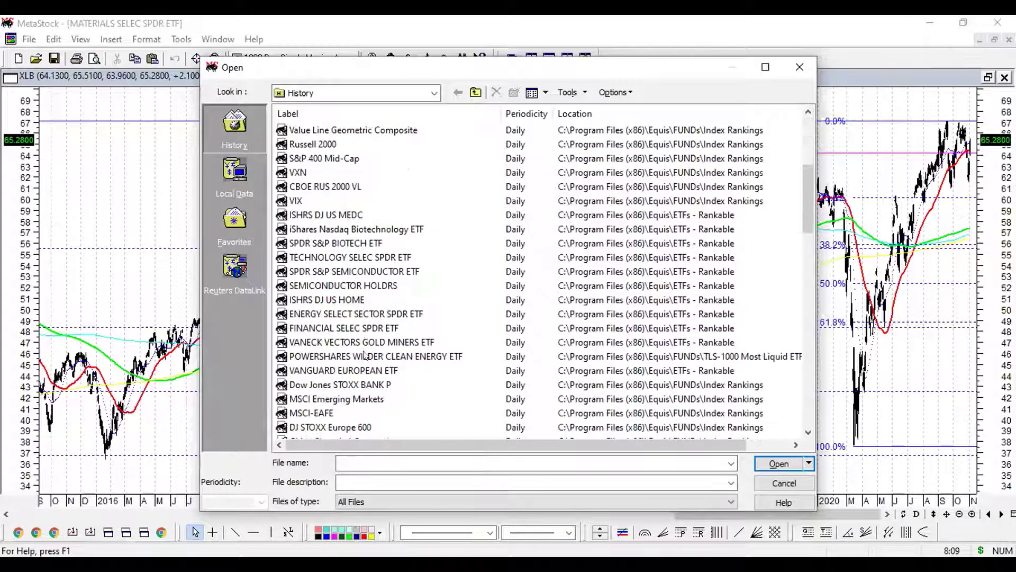
pyautogui.scroll(-2, 364, 346)
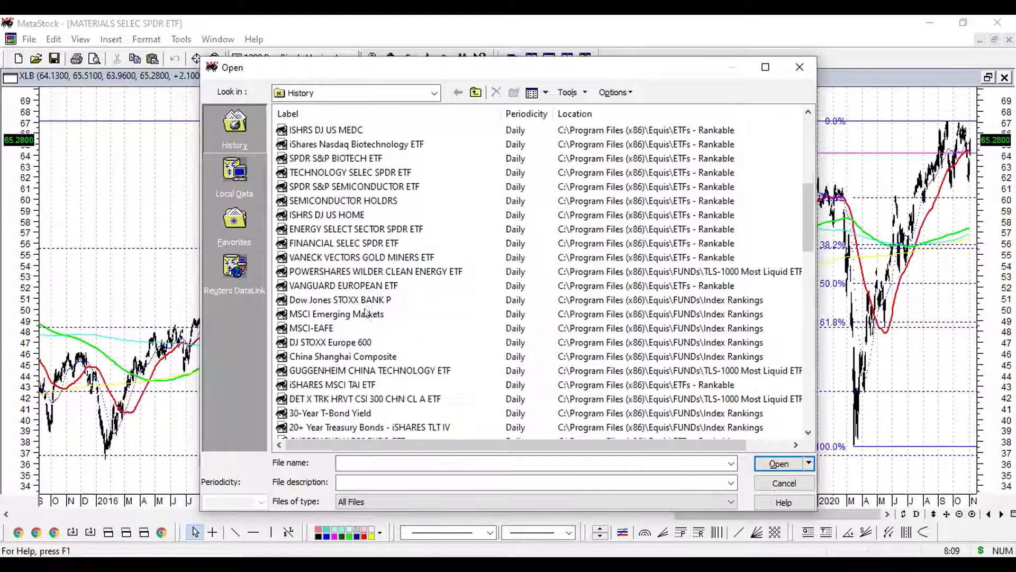
pyautogui.click(354, 371)
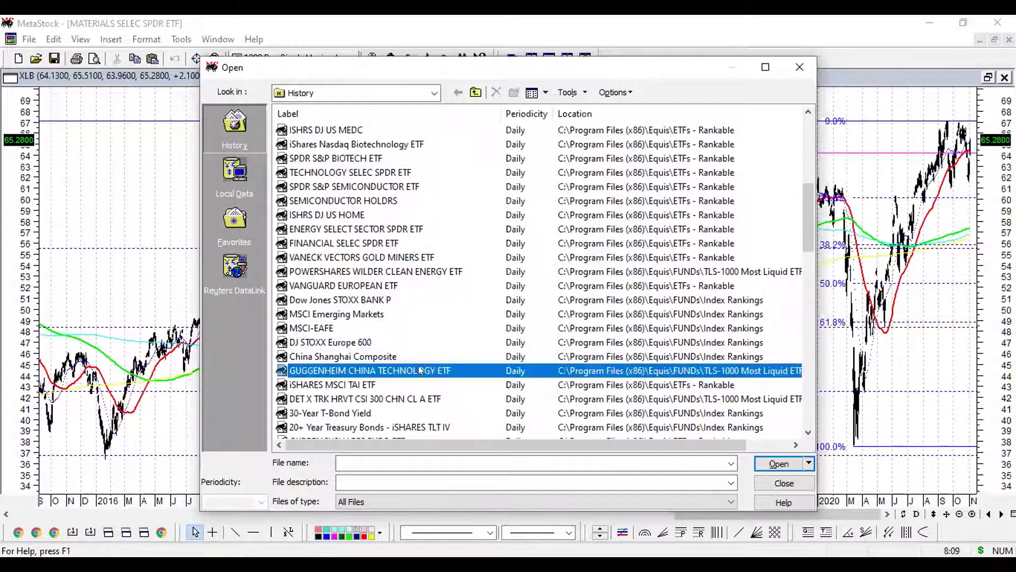
pyautogui.click(370, 360)
pyautogui.press('Down')
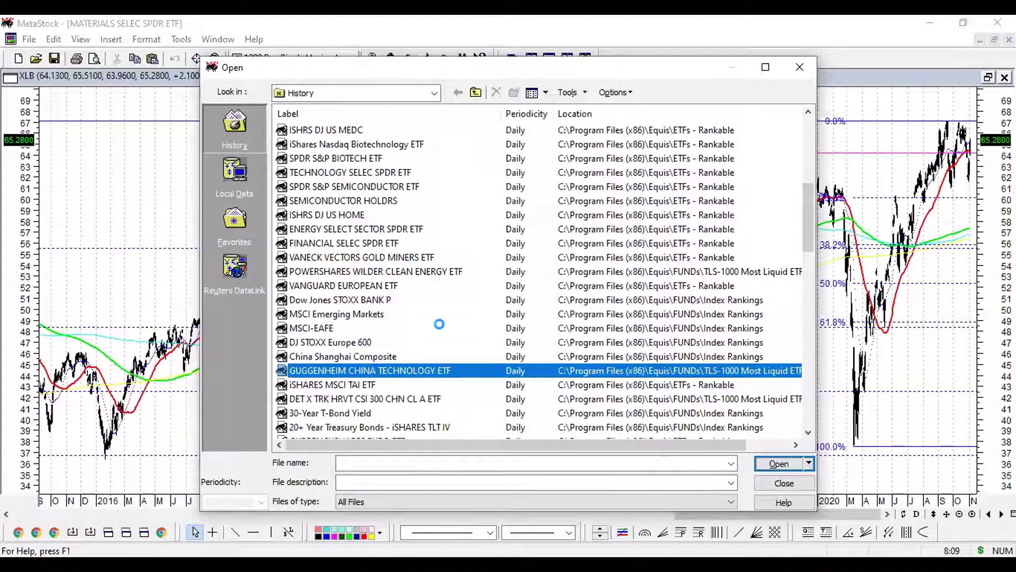
pyautogui.press('Return')
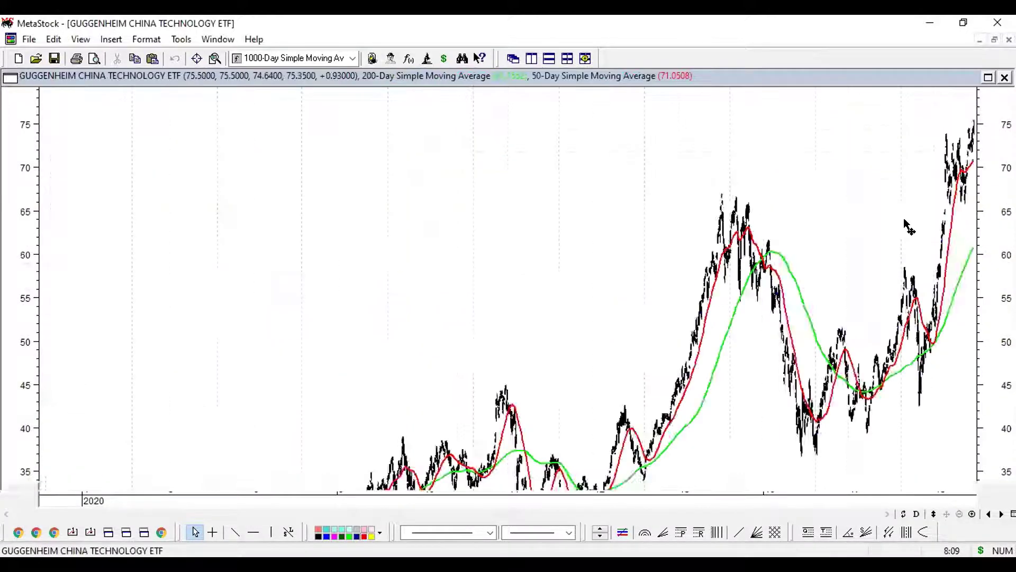
pyautogui.scroll(2, 942, 222)
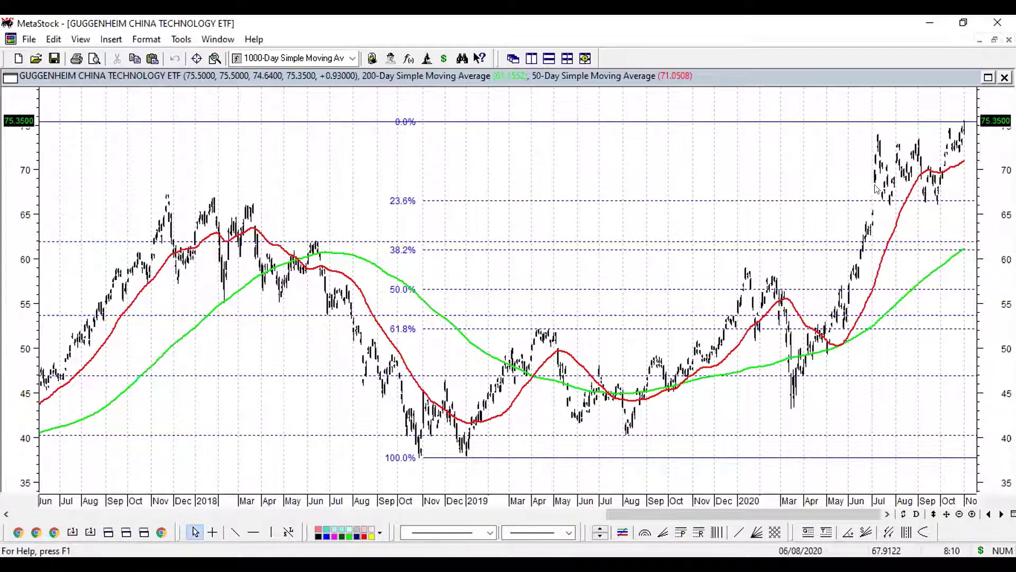
pyautogui.click(34, 60)
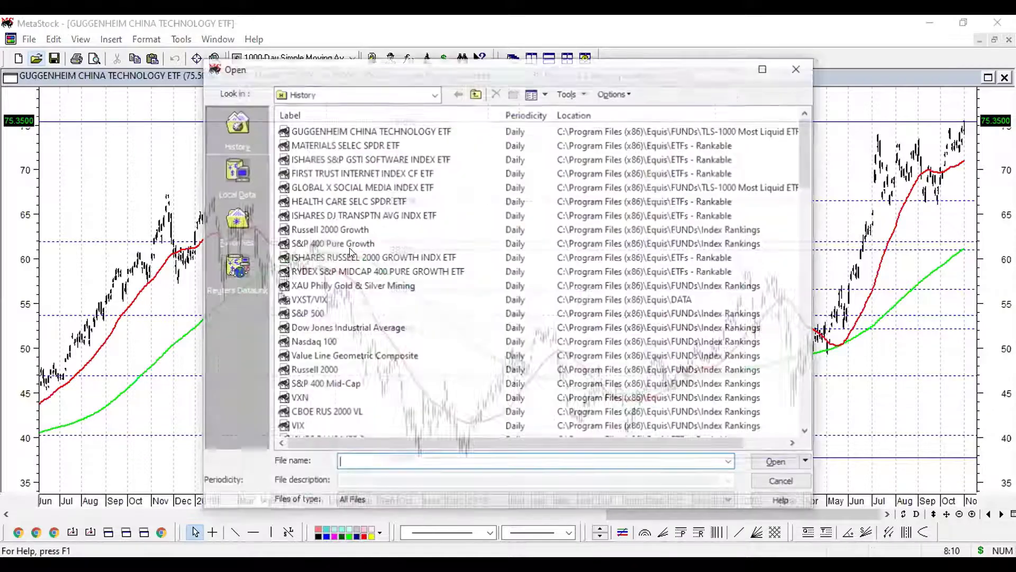
# - Open the VANECK VECTORS GOLD MINERS ETF chart, then show the Window list of open charts
pyautogui.click(353, 258)
pyautogui.click(360, 200)
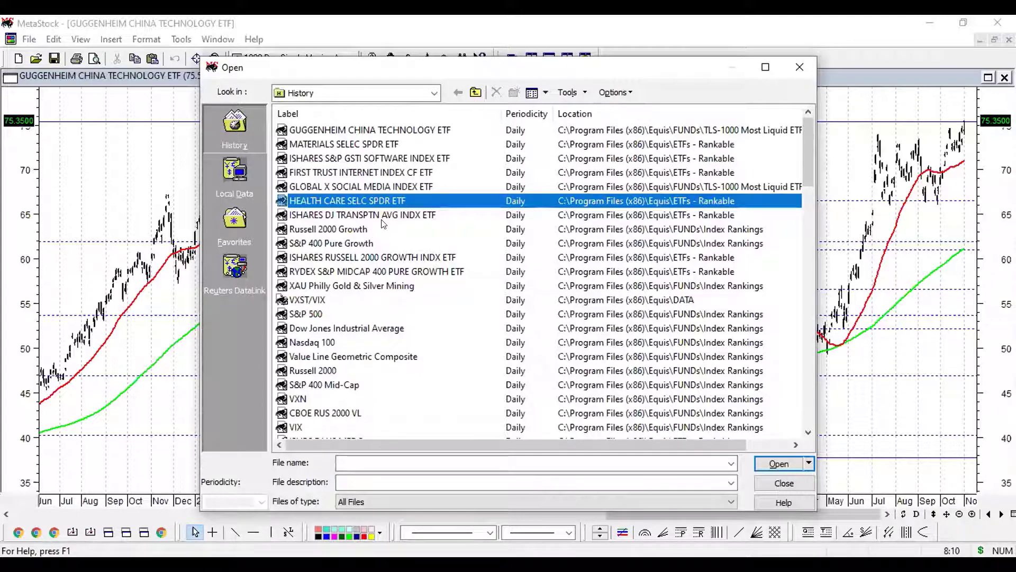
pyautogui.click(335, 270)
pyautogui.scroll(-5, 339, 318)
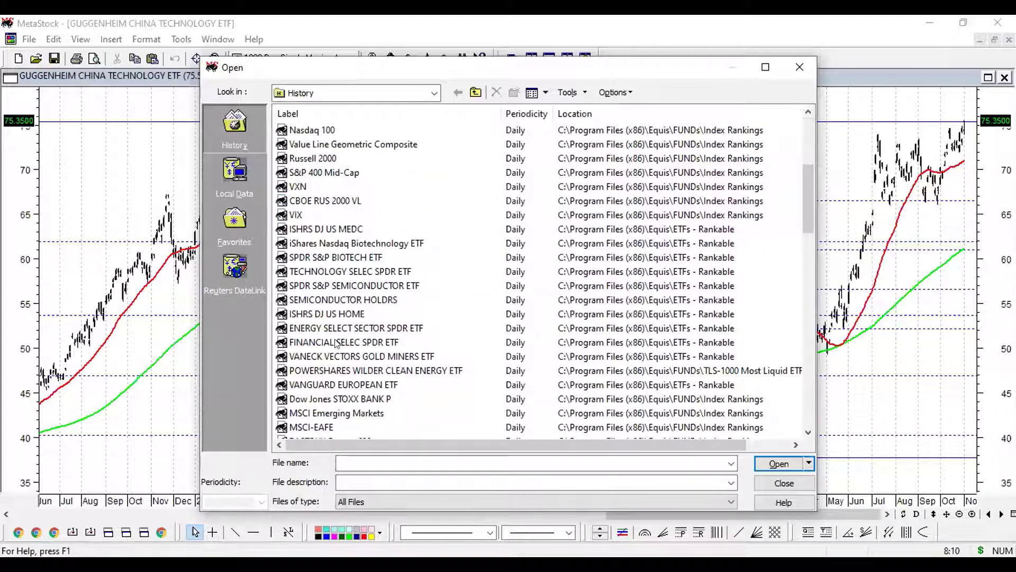
pyautogui.doubleClick(335, 355)
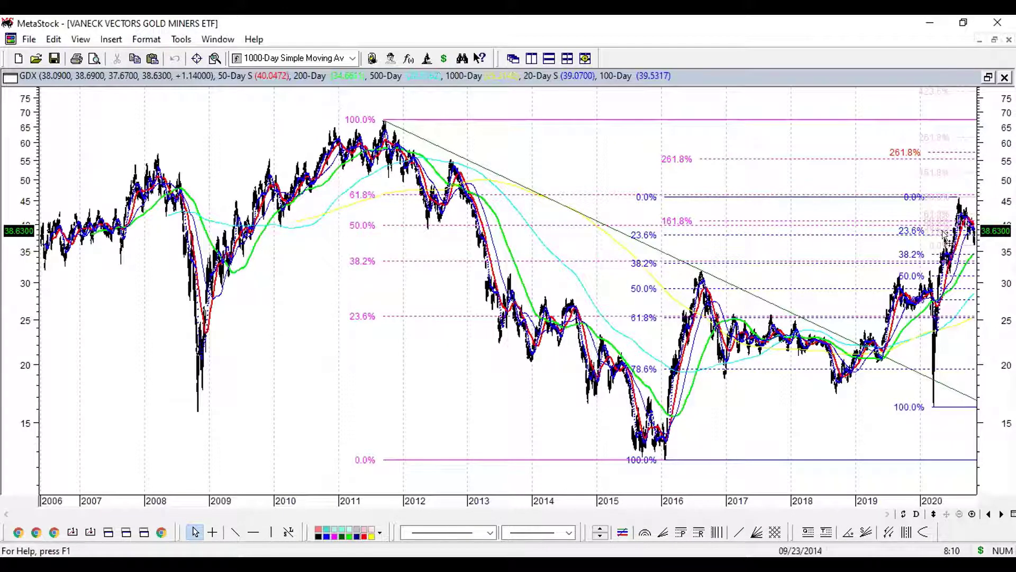
pyautogui.scroll(2, 952, 230)
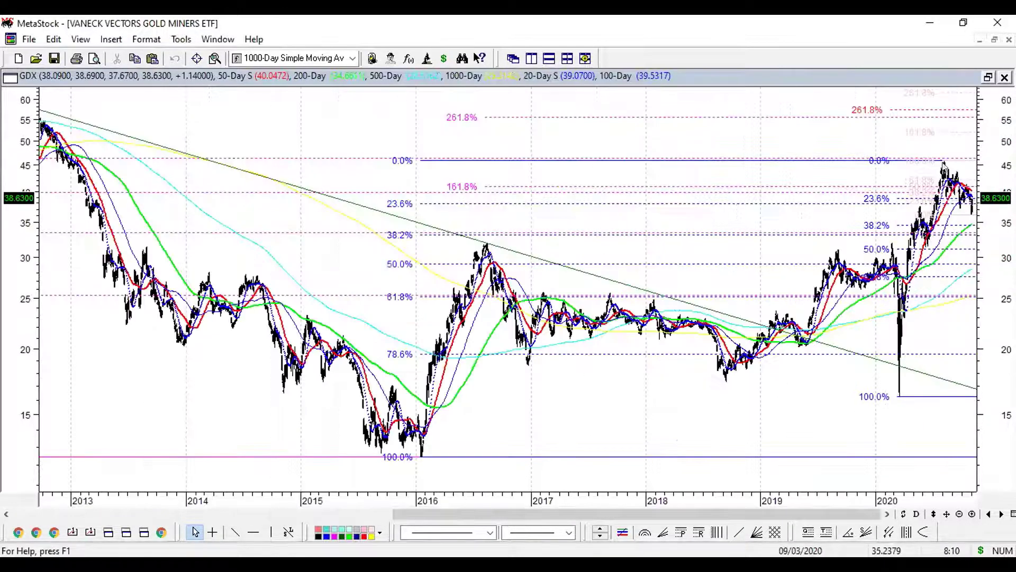
pyautogui.scroll(-1, 943, 164)
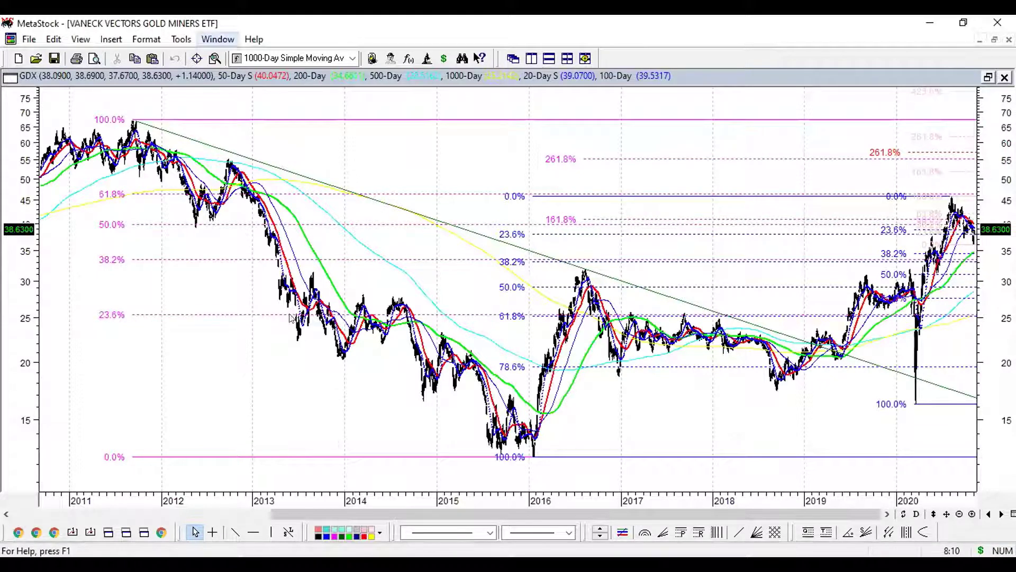
pyautogui.hotkey('alt', 'w')
# - Bring the XAU Philly Gold & Silver Mining chart forward and zoom around its Fibonacci retracement levels
pyautogui.click(252, 228)
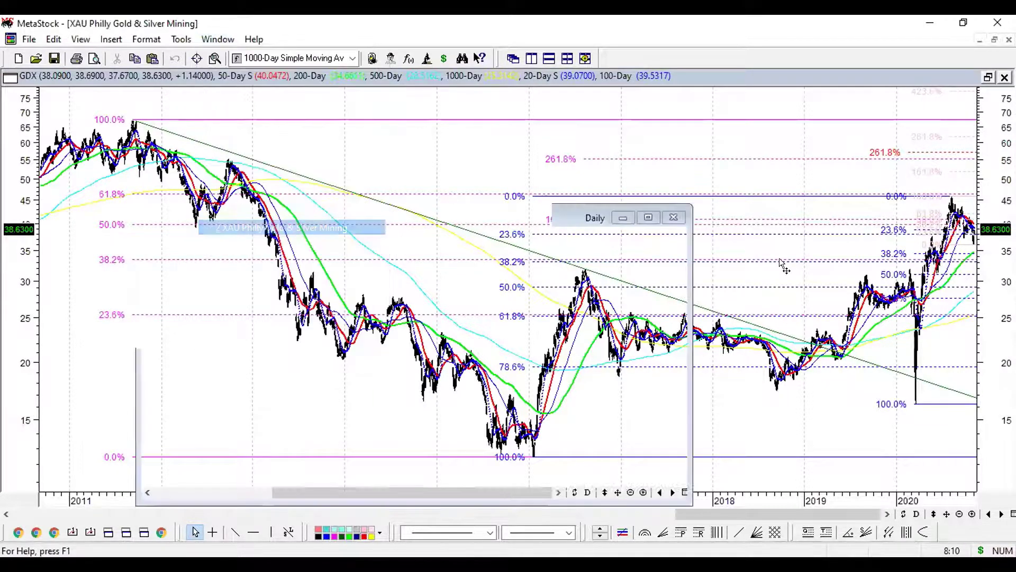
pyautogui.scroll(-2, 828, 299)
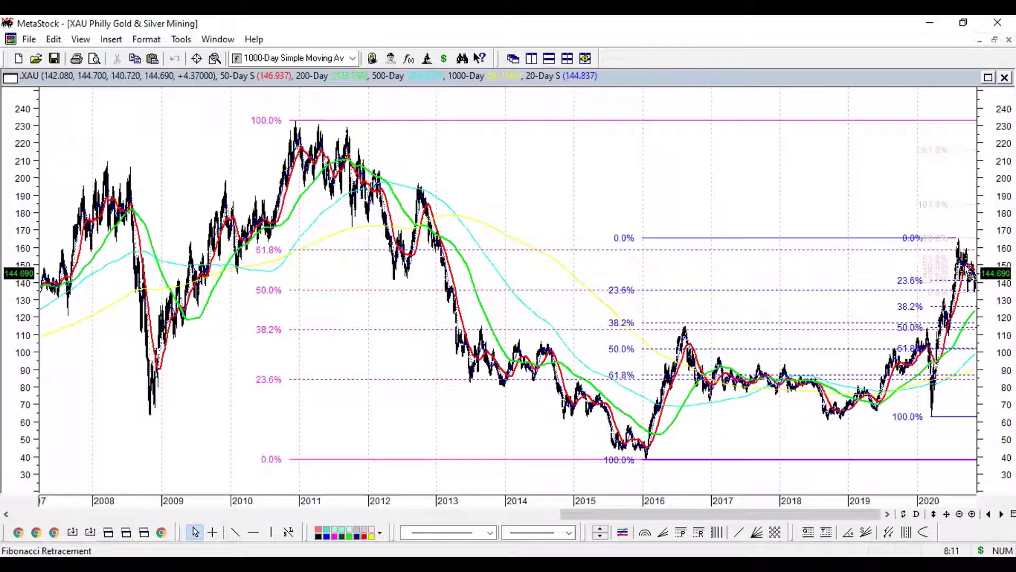
pyautogui.scroll(2, 972, 274)
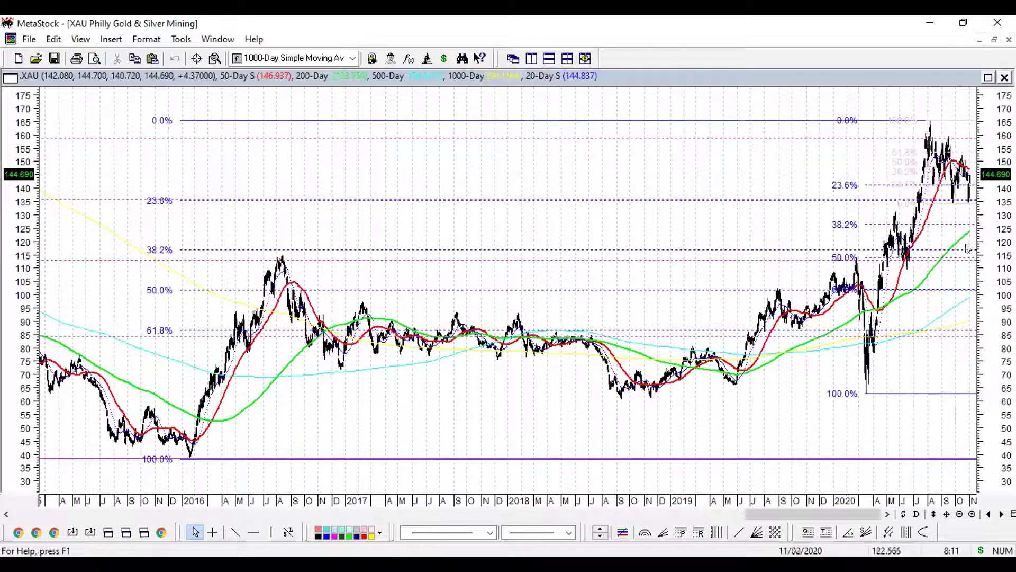
pyautogui.scroll(-2, 952, 288)
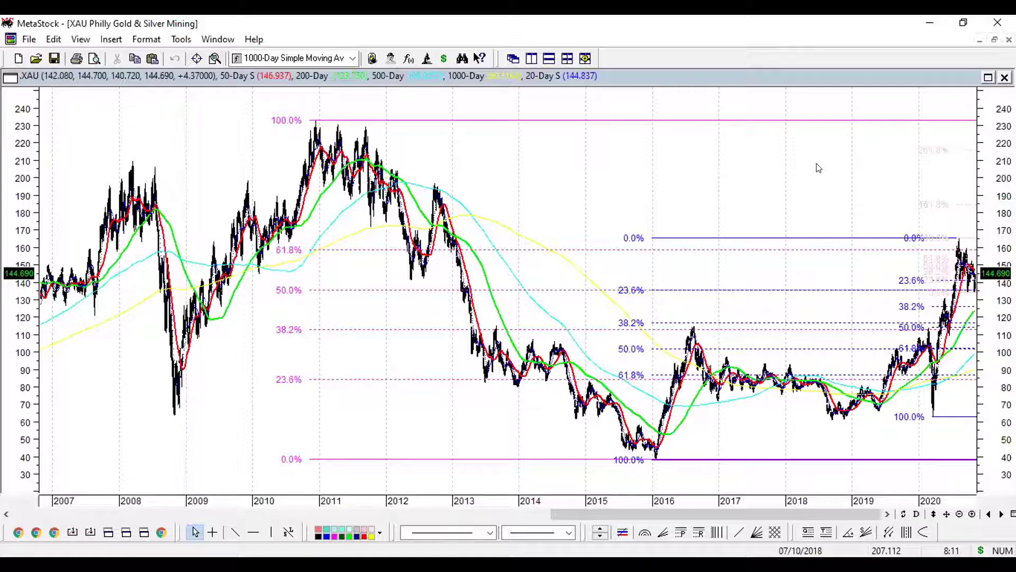
pyautogui.click(27, 39)
# - Open FINANCIAL SELEC SPDR ETF and ENERGY SELECT SECTOR SPDR ETF charts together in one selection
pyautogui.click(37, 70)
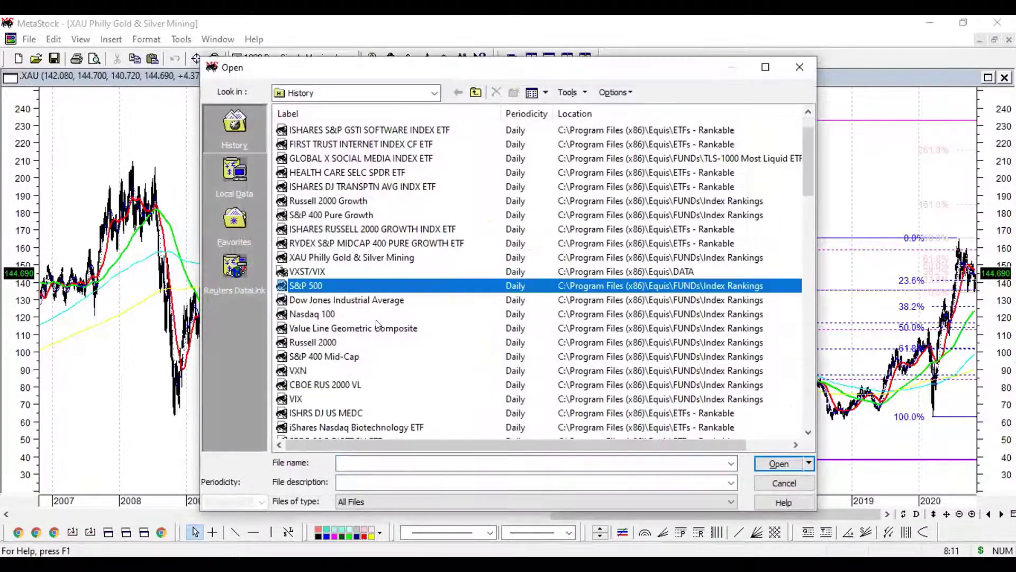
pyautogui.scroll(-7, 377, 324)
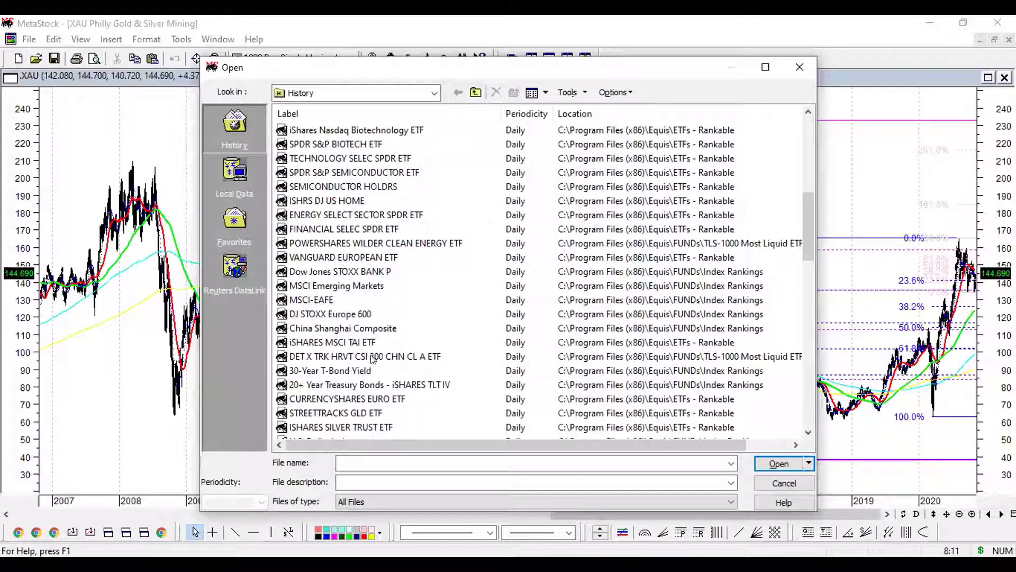
pyautogui.scroll(1, 373, 358)
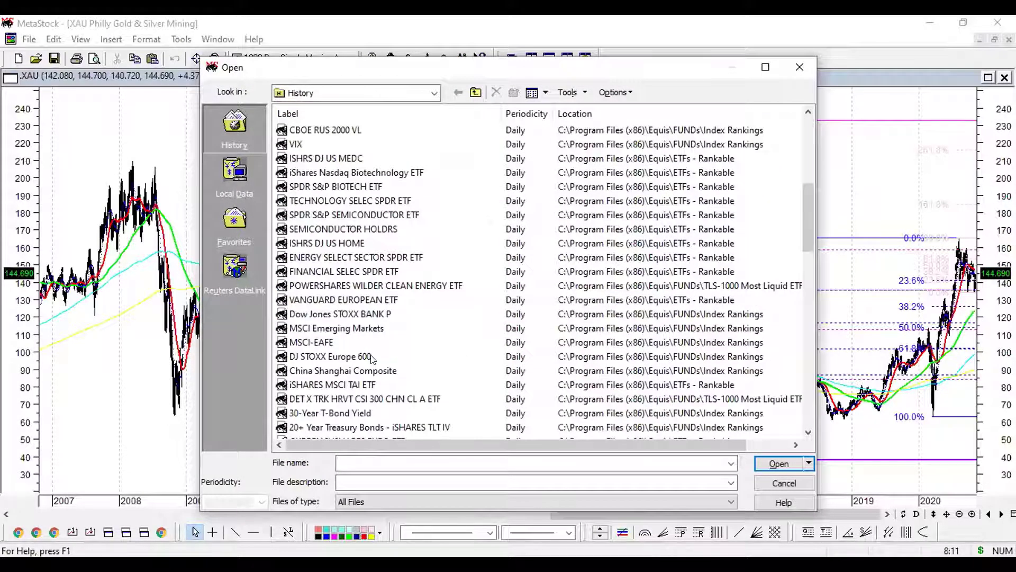
pyautogui.click(365, 241)
pyautogui.scroll(-1, 363, 292)
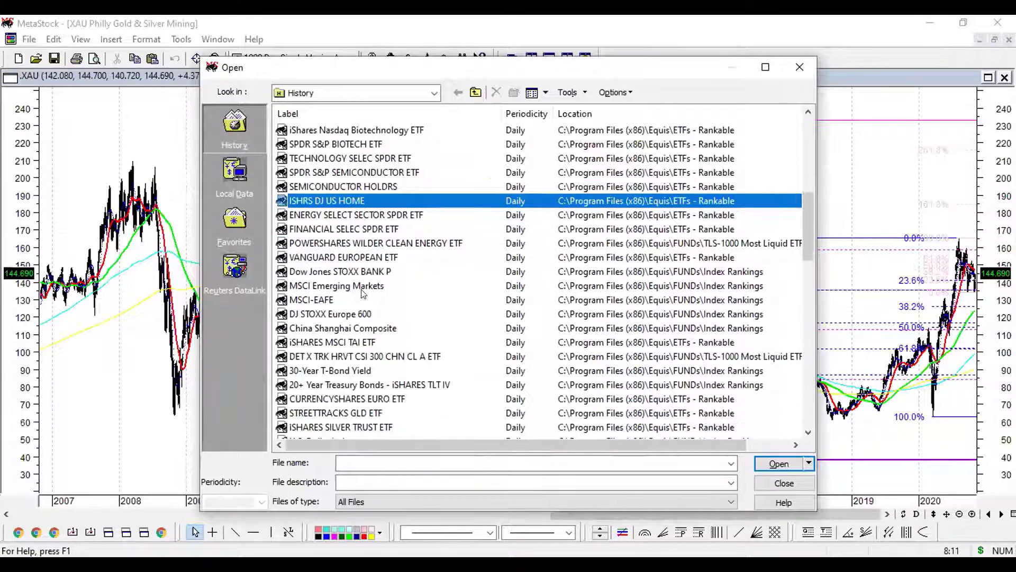
pyautogui.click(355, 228)
pyautogui.keyDown('ctrl'); pyautogui.click(359, 215); pyautogui.keyUp('ctrl')
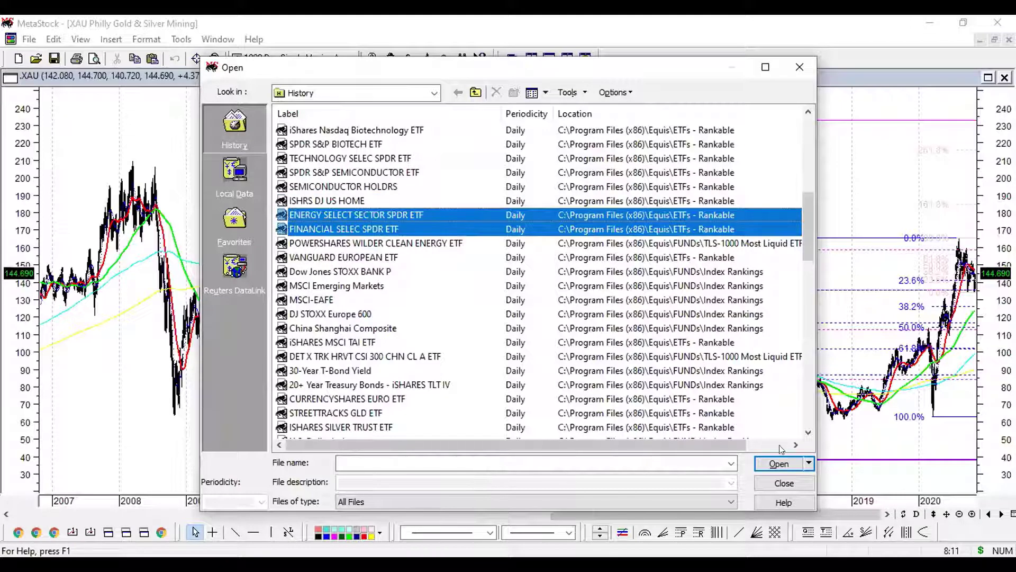
pyautogui.click(778, 464)
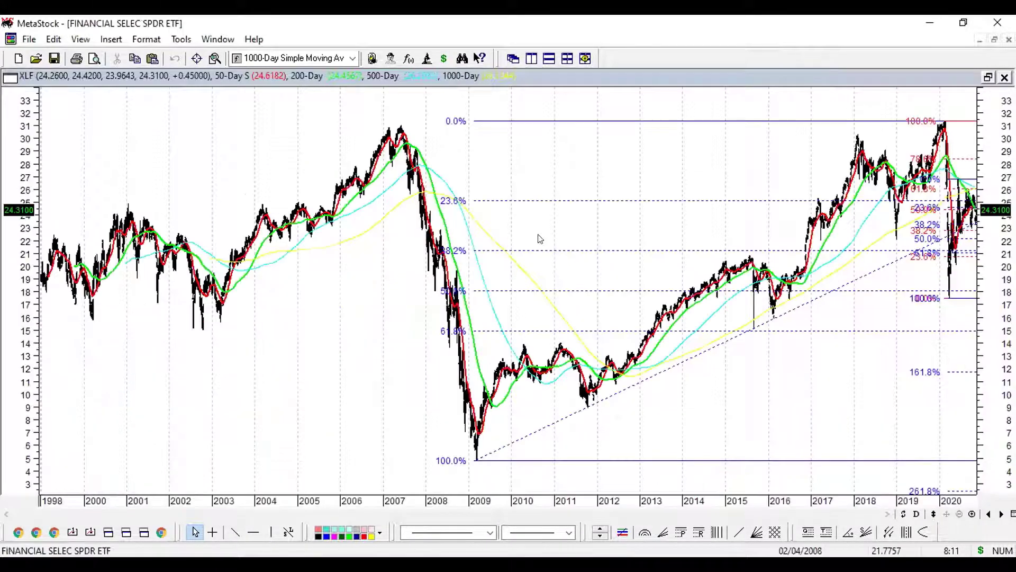
pyautogui.click(29, 39)
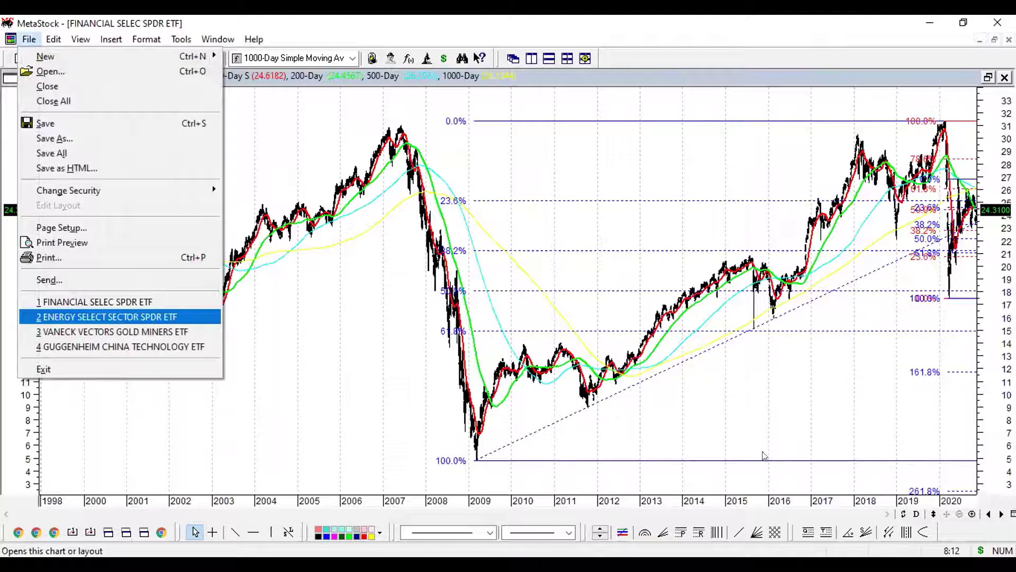
# - Switch to the ENERGY SELECT SECTOR SPDR ETF chart and zoom into its 2019–2020 decline
pyautogui.press('Return')
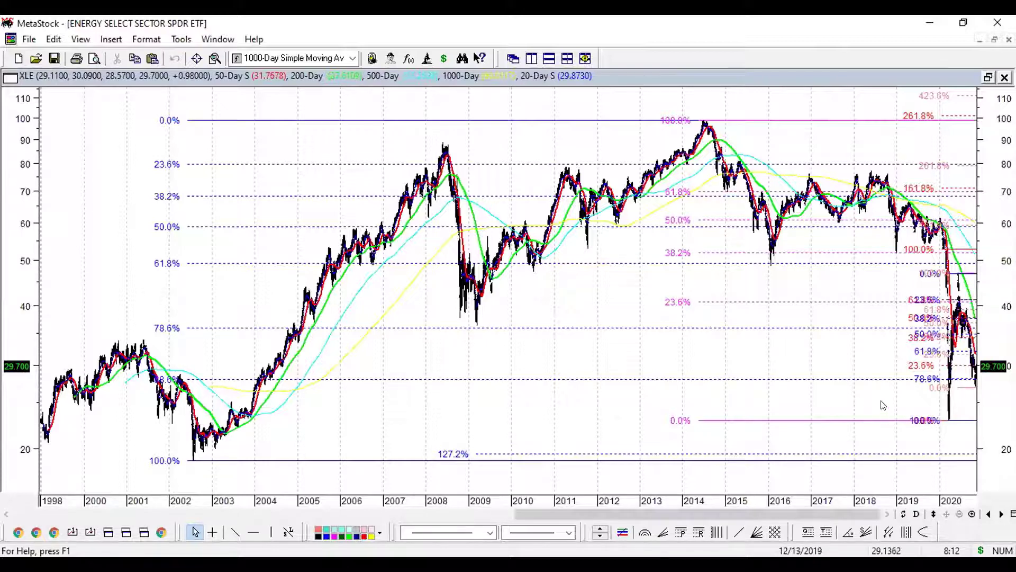
pyautogui.press('+')
pyautogui.press('+')
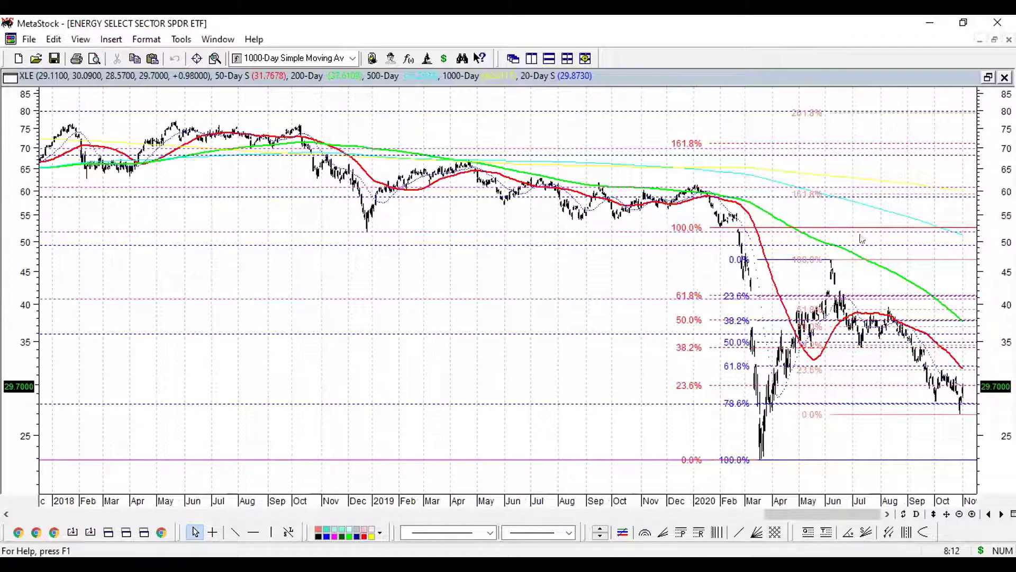
pyautogui.press('+')
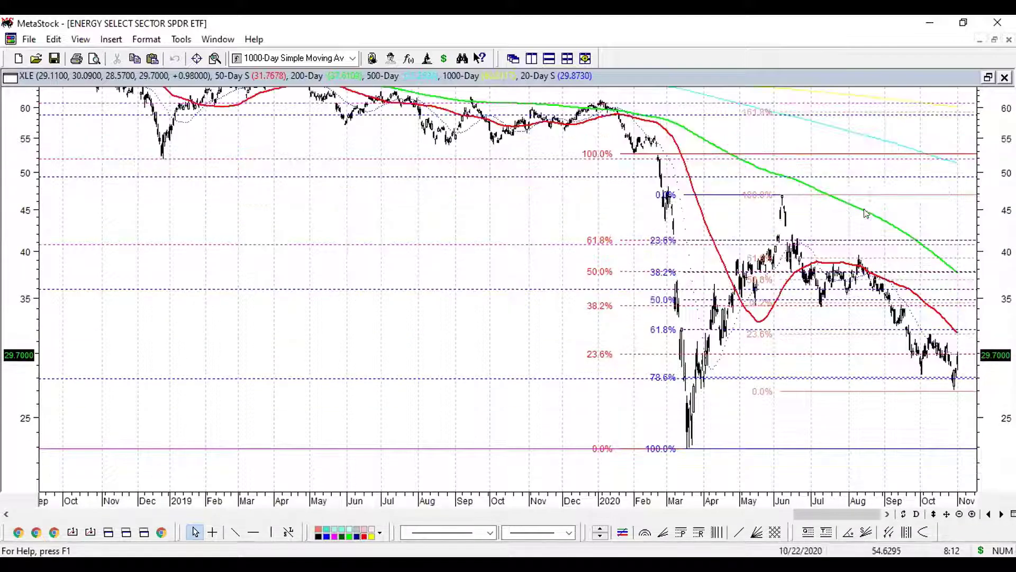
pyautogui.press('+')
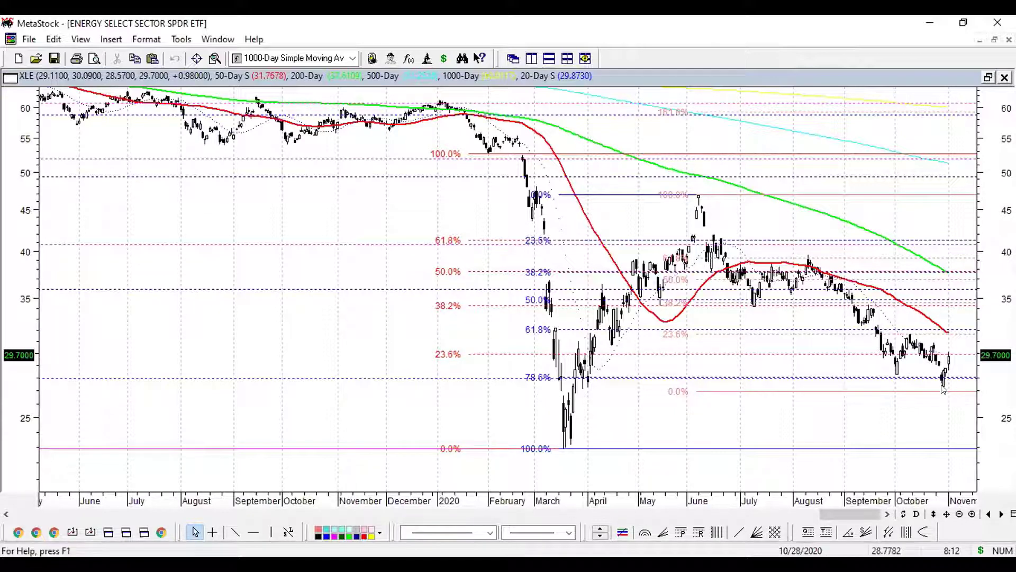
pyautogui.press('+')
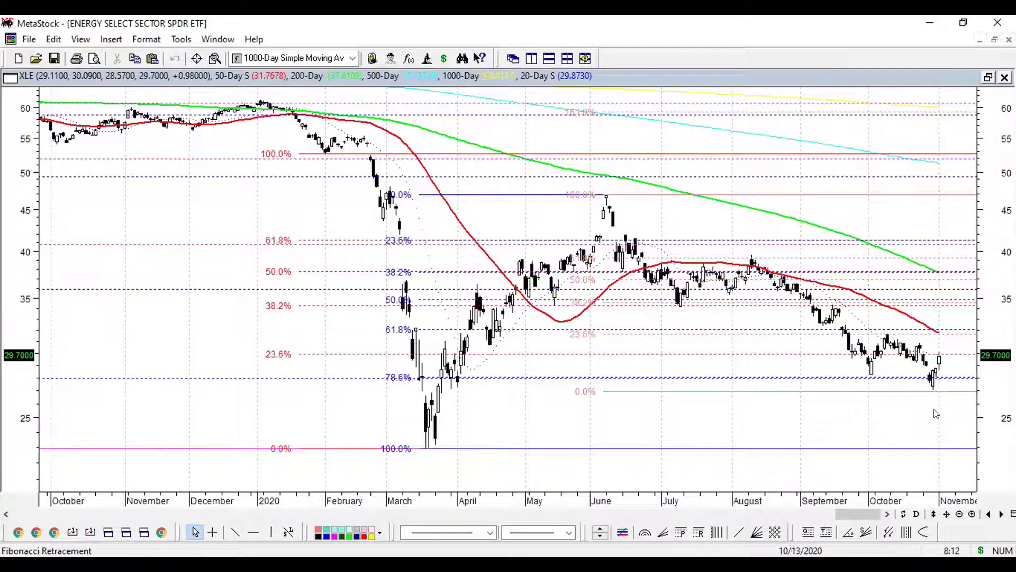
pyautogui.moveTo(933, 385)
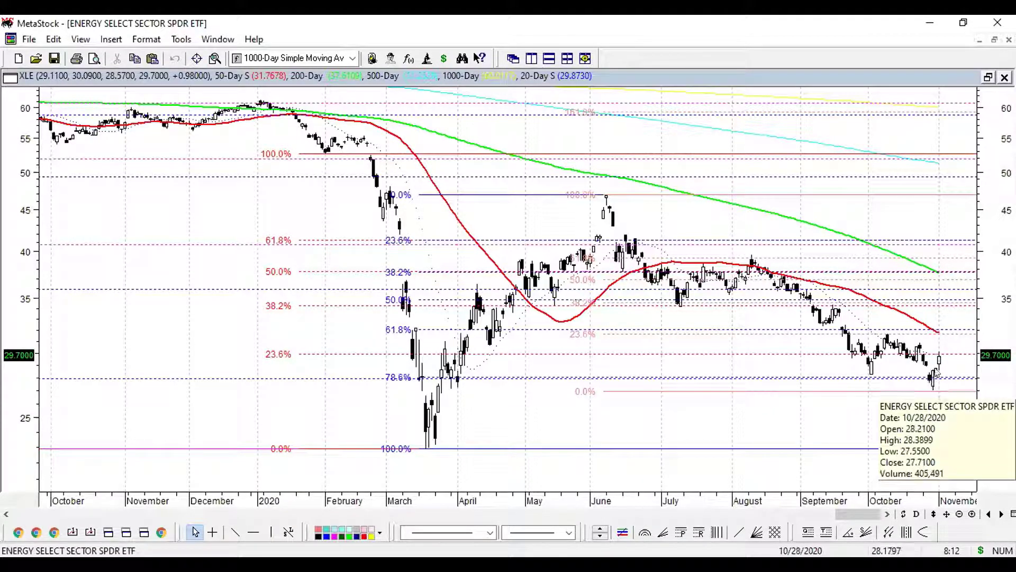
pyautogui.scroll(-2, 944, 374)
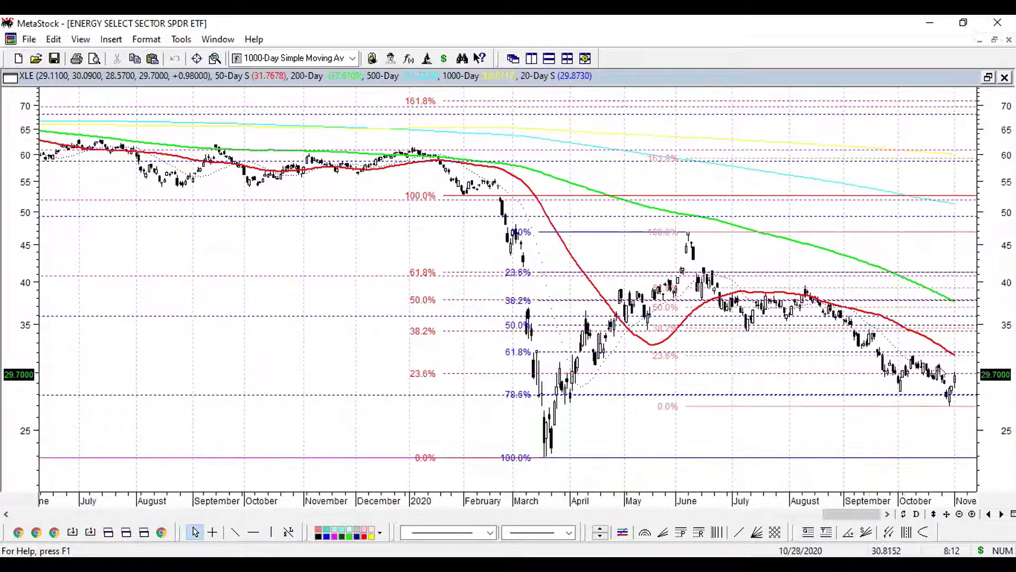
pyautogui.scroll(2, 940, 366)
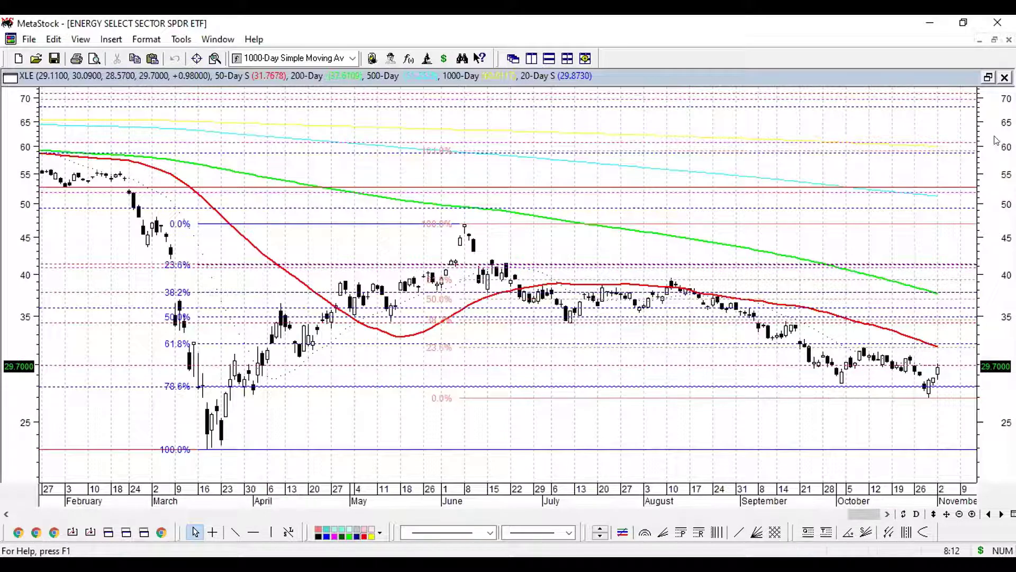
pyautogui.scroll(1, 940, 307)
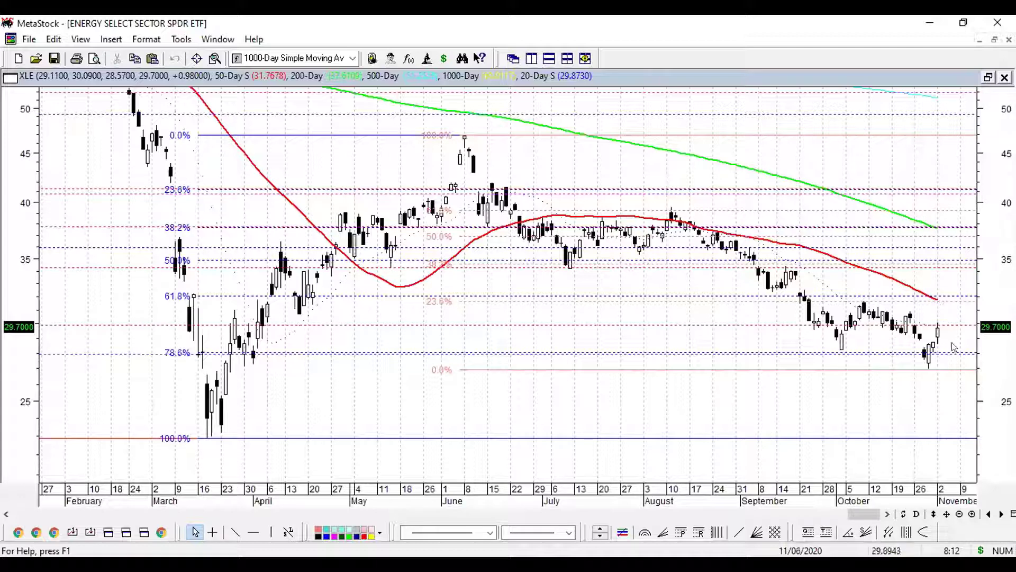
pyautogui.scroll(-1, 948, 358)
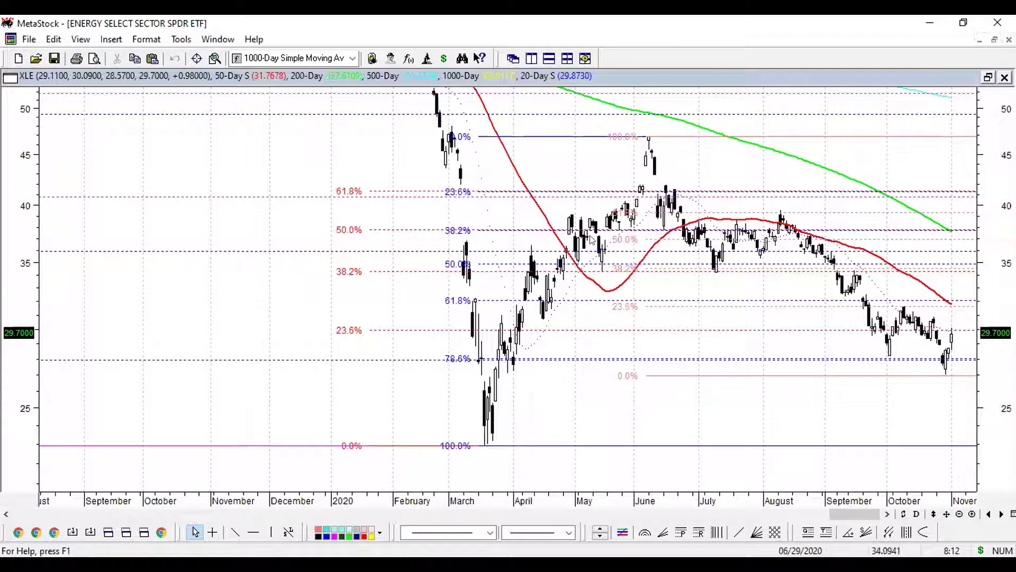
# - Switch back to the FINANCIAL SELEC SPDR ETF chart and zoom in to review its price action
pyautogui.click(30, 40)
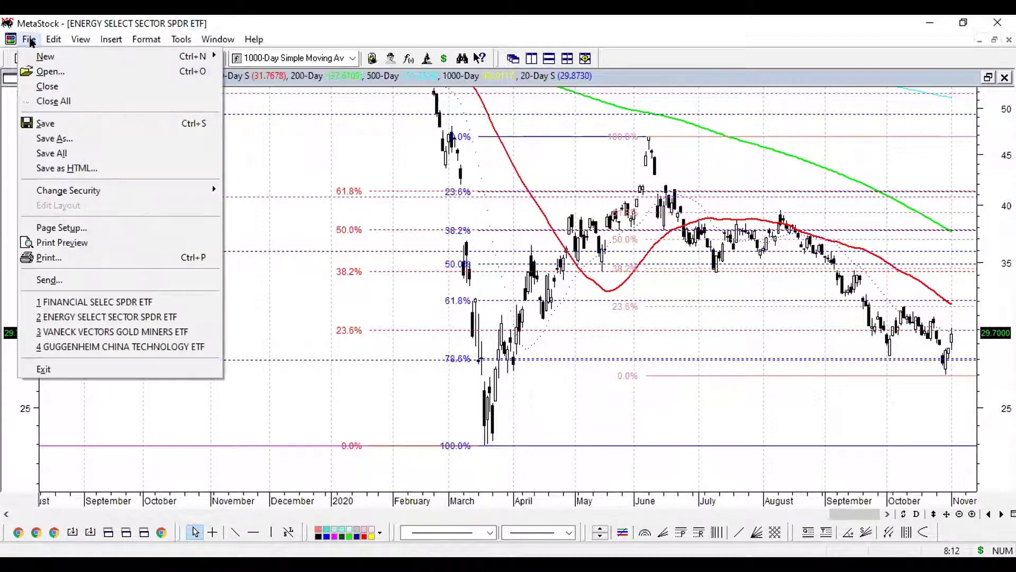
pyautogui.click(93, 302)
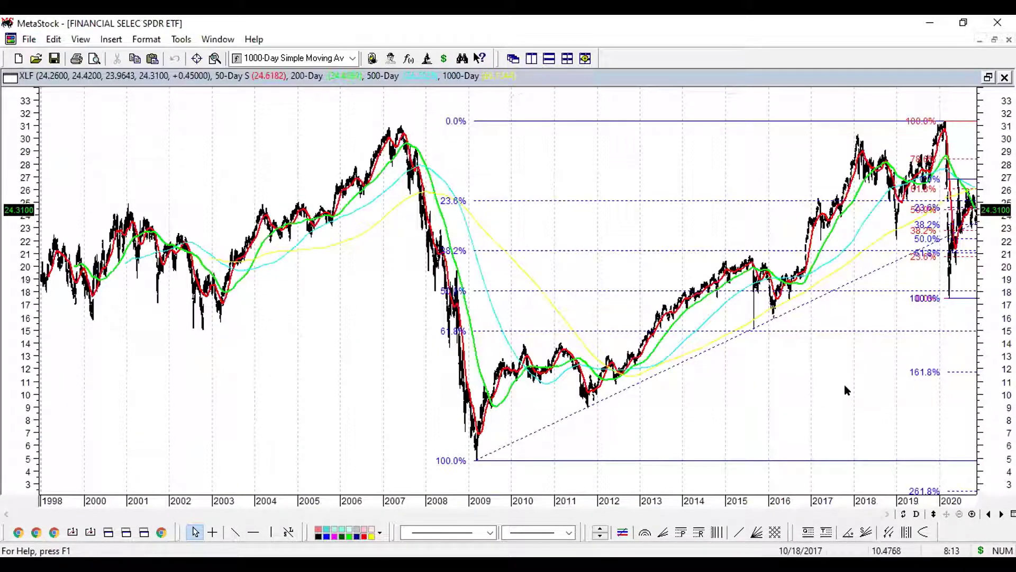
pyautogui.scroll(3, 843, 389)
pyautogui.scroll(3, 852, 371)
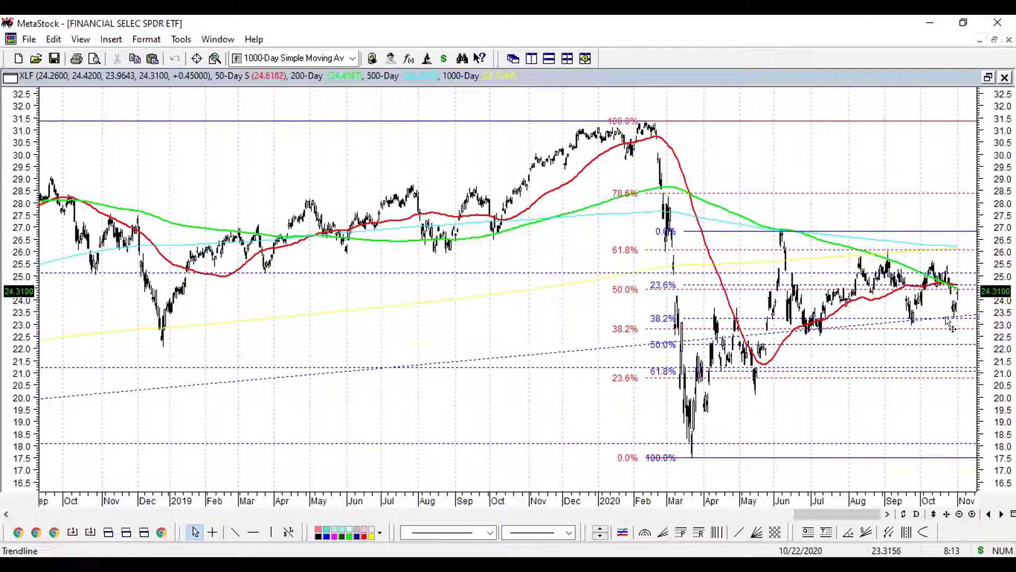
pyautogui.scroll(1, 955, 341)
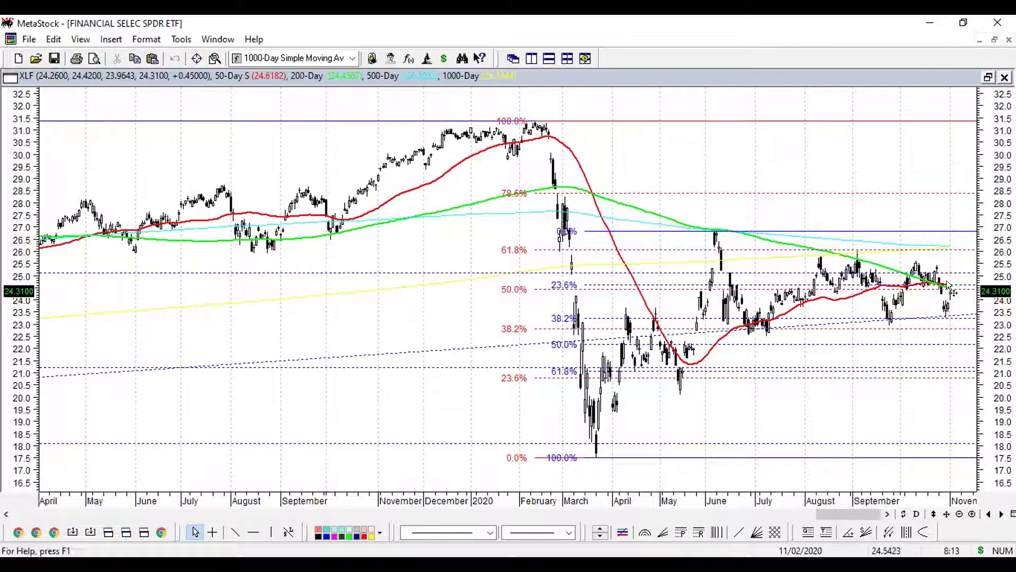
pyautogui.moveTo(948, 282)
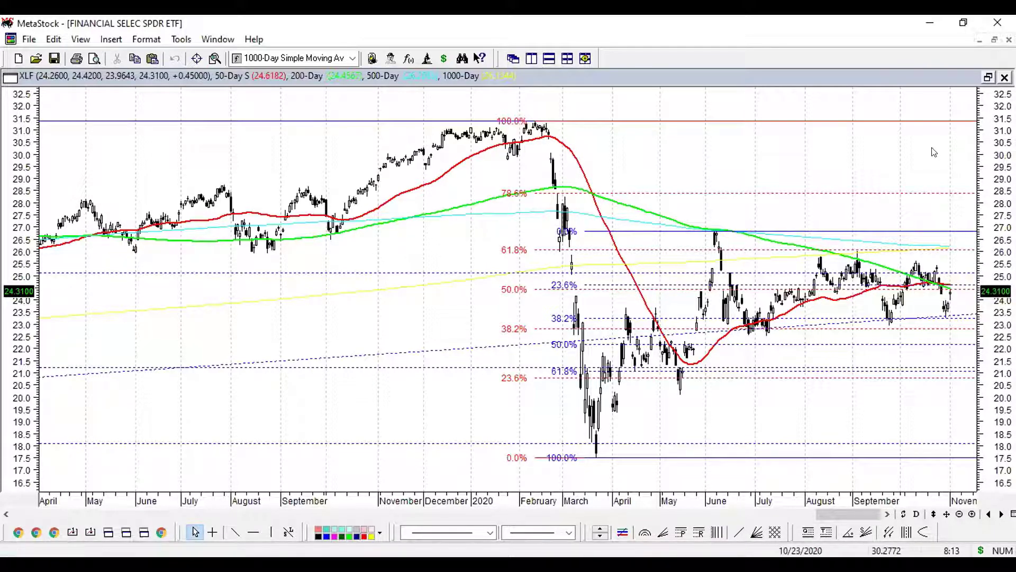
pyautogui.scroll(-2, 909, 180)
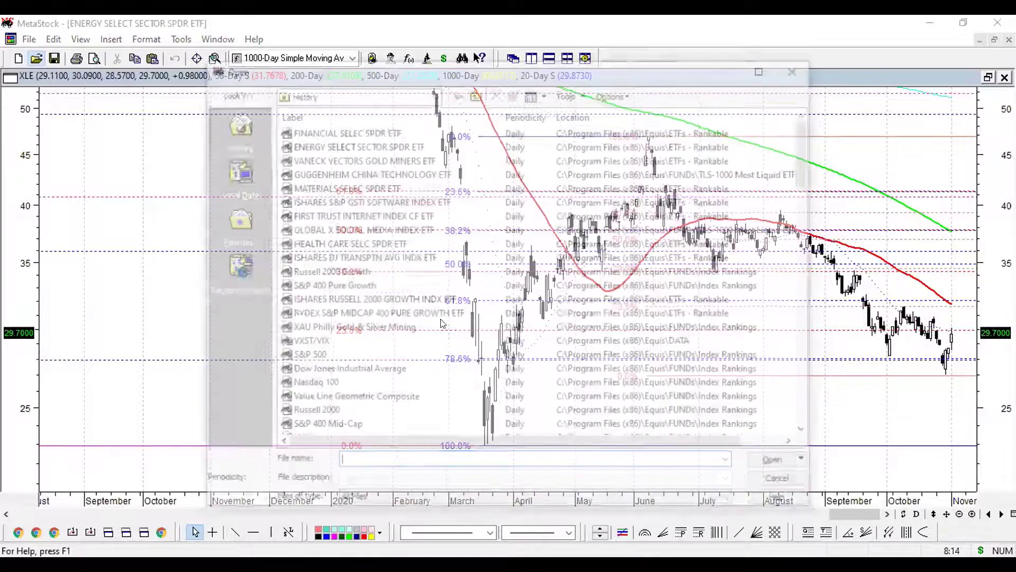
# - Open the 10-Year Treasury Yield (.TNX) chart from the History list
pyautogui.click(398, 314)
pyautogui.scroll(-2, 376, 334)
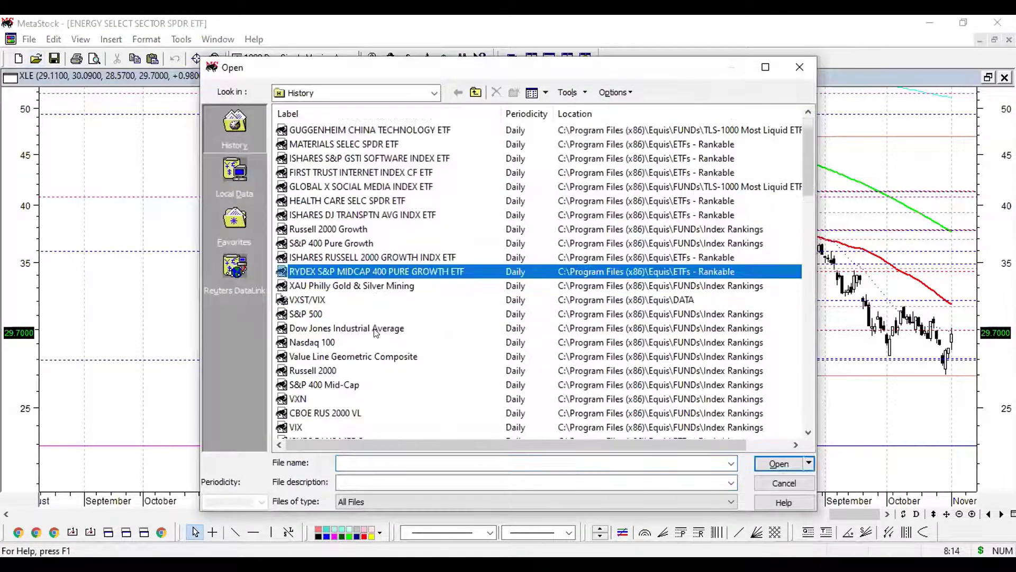
pyautogui.scroll(-5, 370, 339)
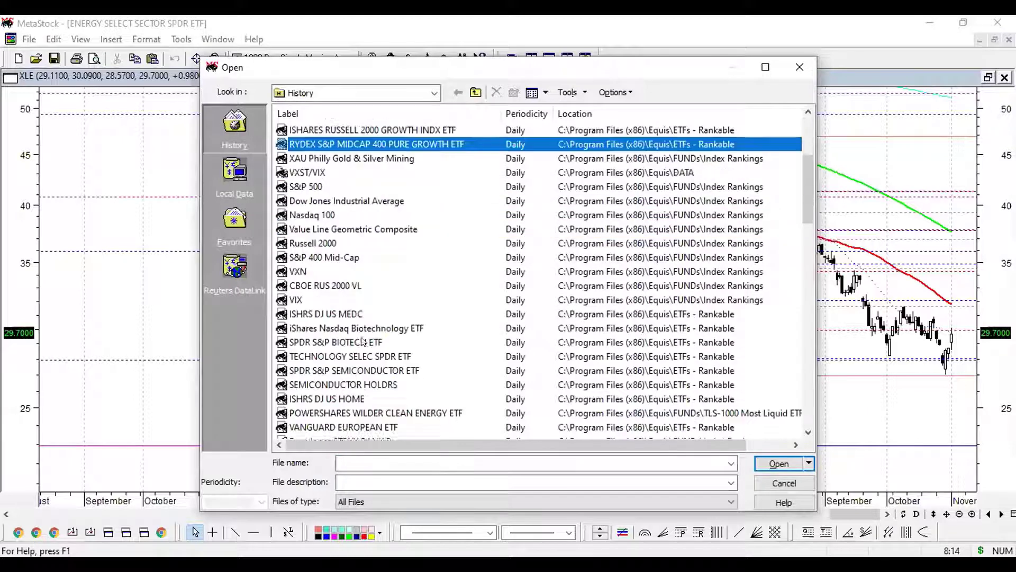
pyautogui.scroll(2, 364, 334)
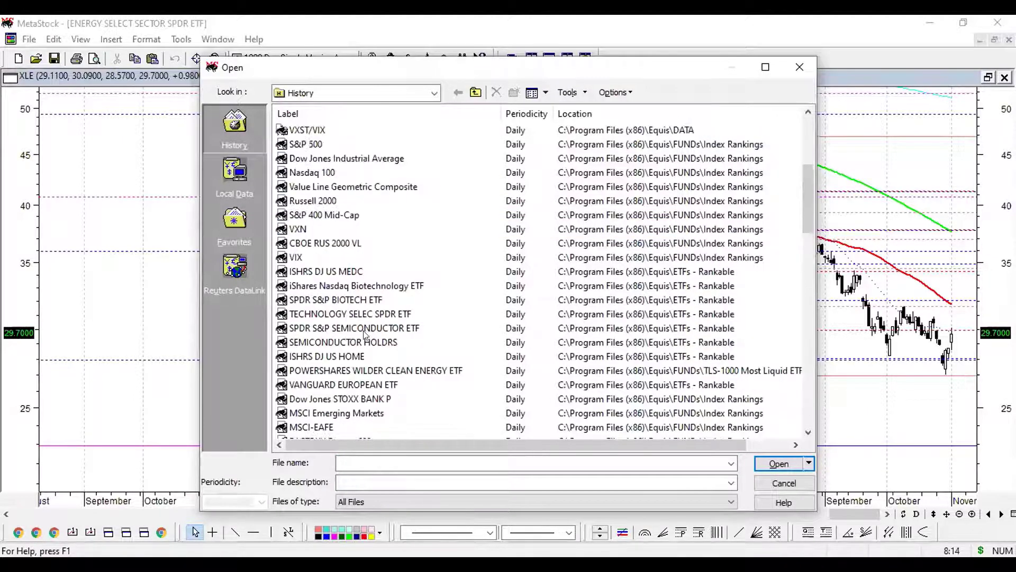
pyautogui.scroll(-1, 364, 334)
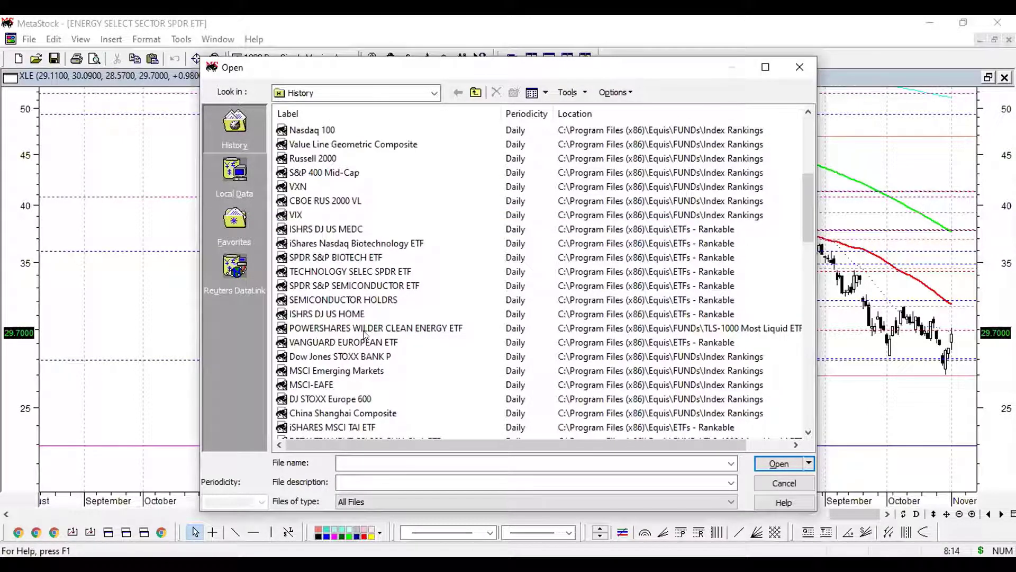
pyautogui.scroll(-1, 318, 233)
pyautogui.scroll(2, 318, 233)
pyautogui.scroll(1, 318, 233)
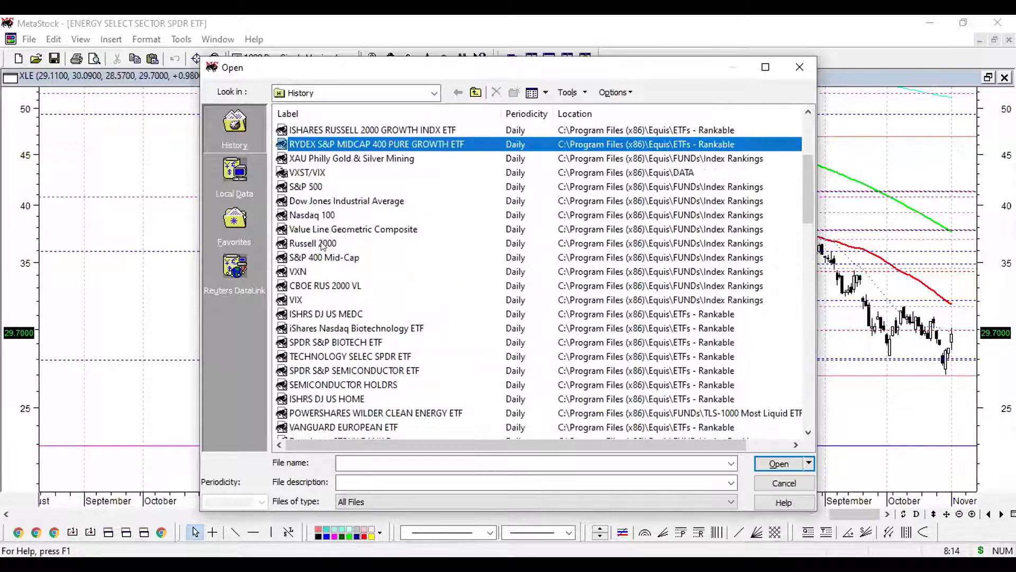
pyautogui.scroll(-6, 316, 257)
pyautogui.scroll(-1, 351, 354)
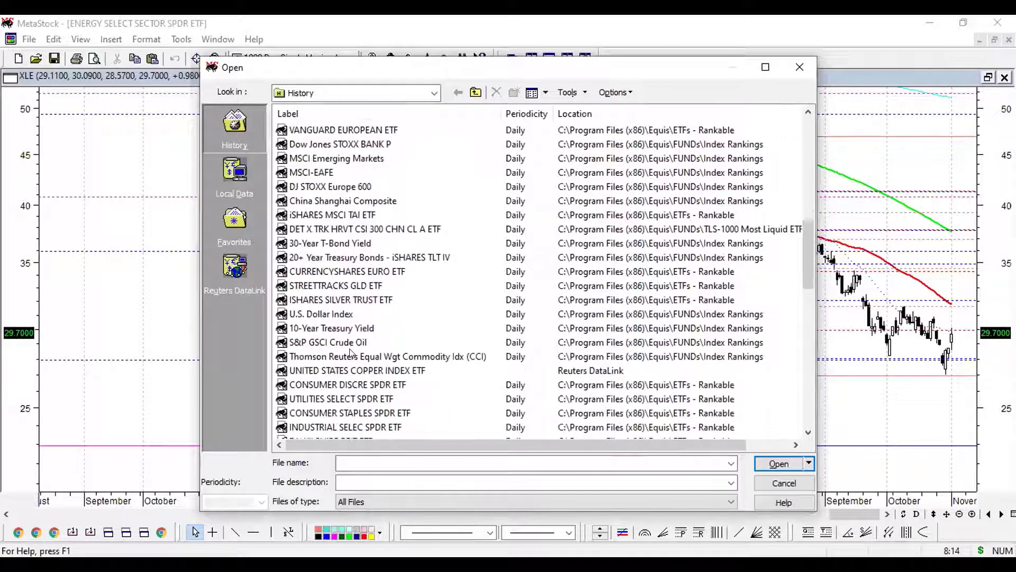
pyautogui.doubleClick(641, 329)
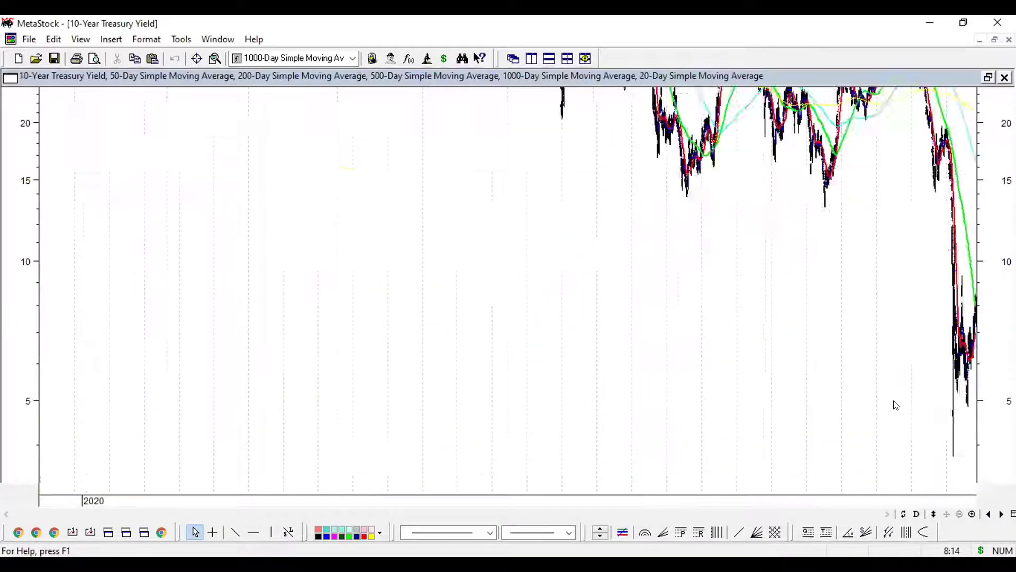
# - Zoom to the last year and rescale the price axis so the 100.0% Fibonacci level shows
pyautogui.press('Up')
pyautogui.press('Up')
pyautogui.press('Up')
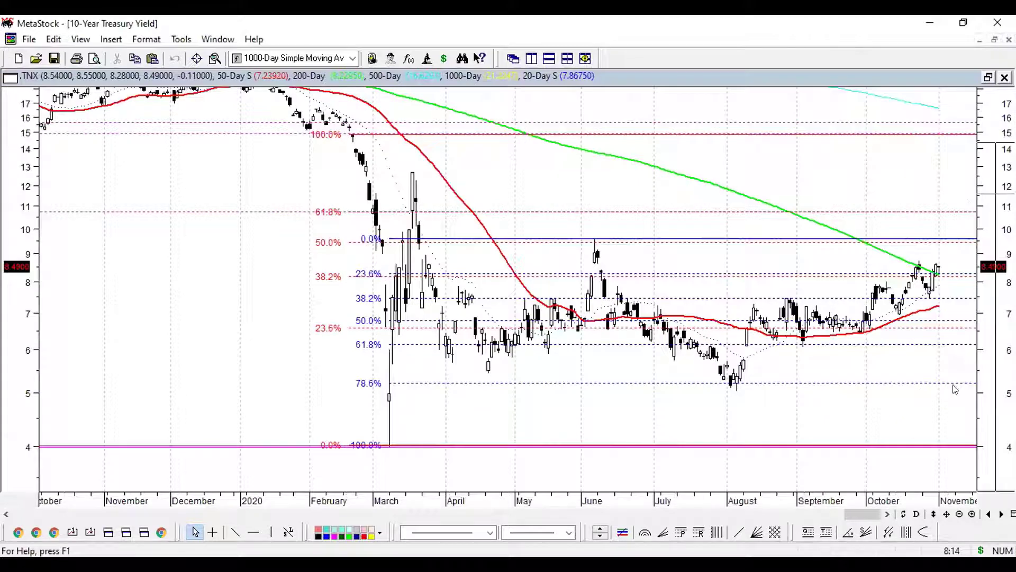
pyautogui.moveTo(983, 387); pyautogui.dragTo(983, 365)
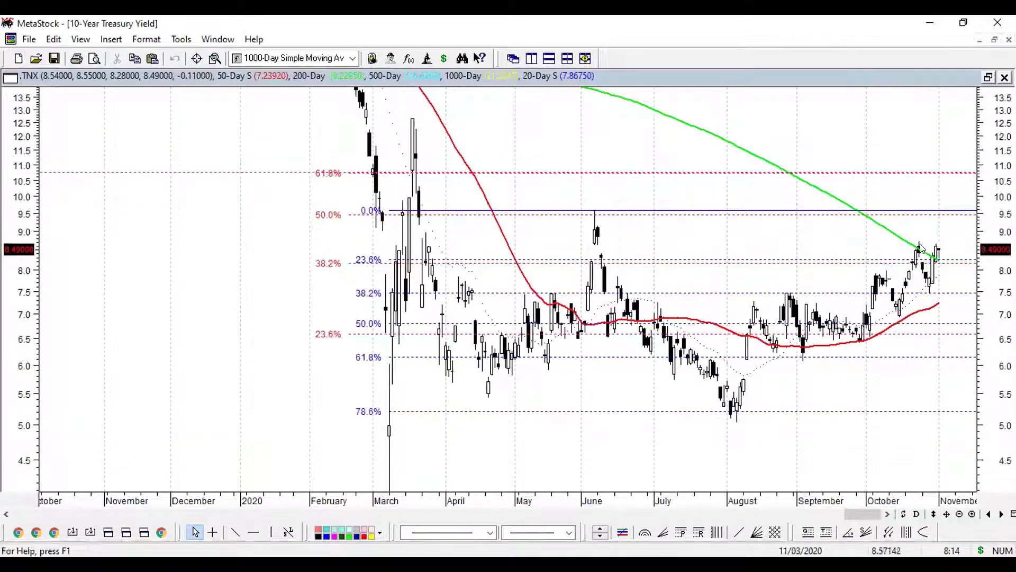
pyautogui.moveTo(932, 249)
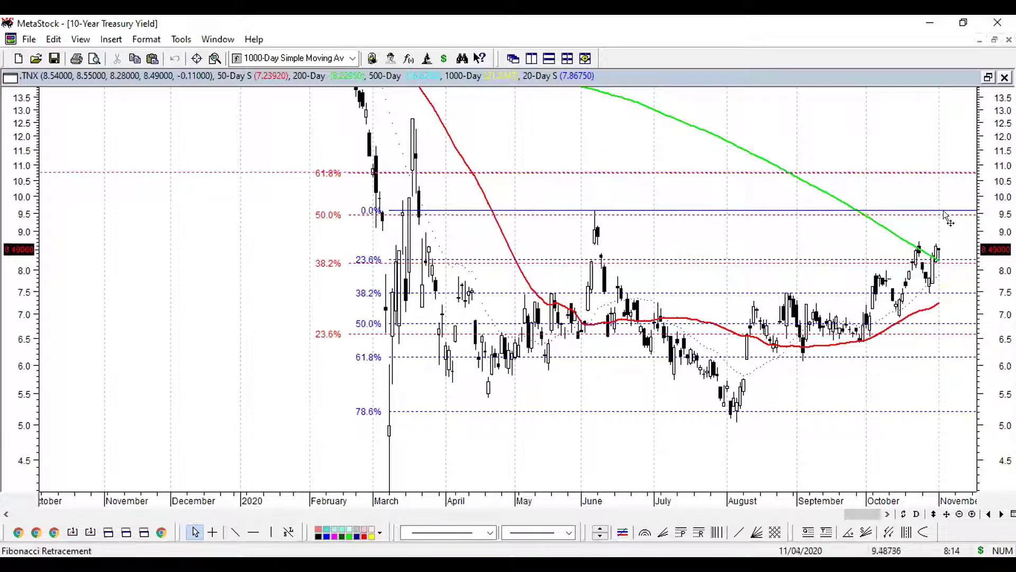
pyautogui.moveTo(944, 212)
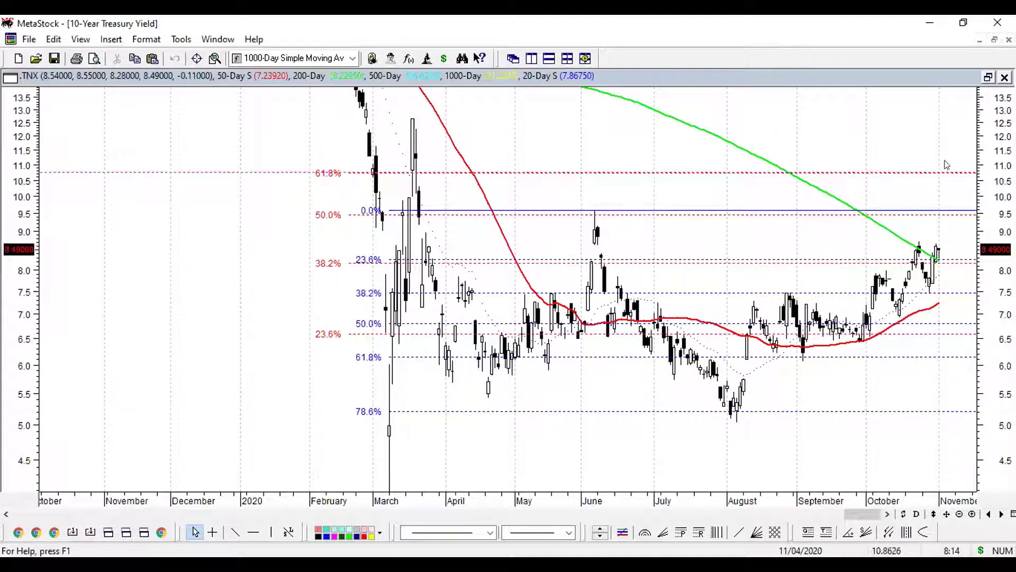
pyautogui.moveTo(954, 176)
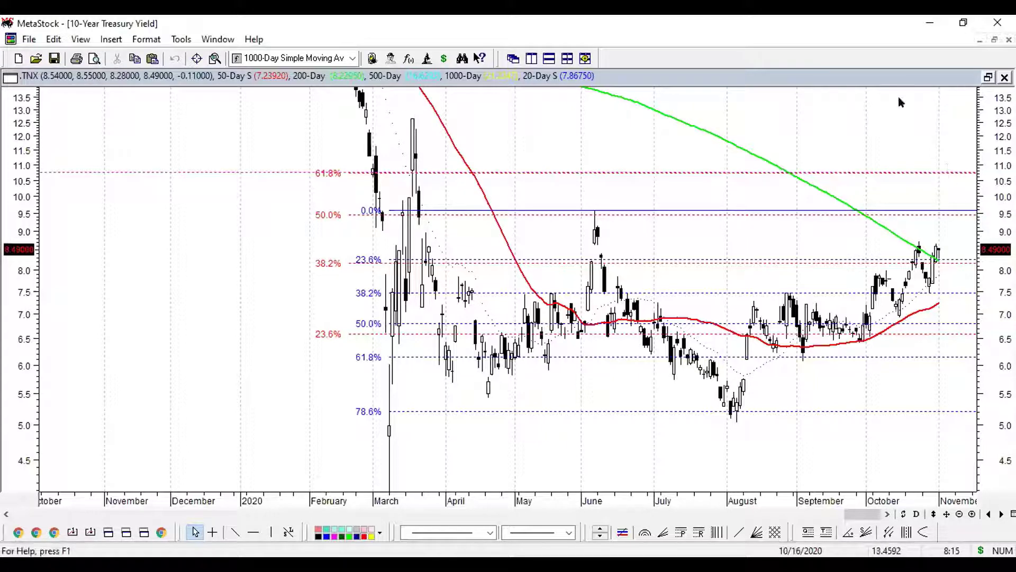
pyautogui.moveTo(986, 108); pyautogui.dragTo(985, 119)
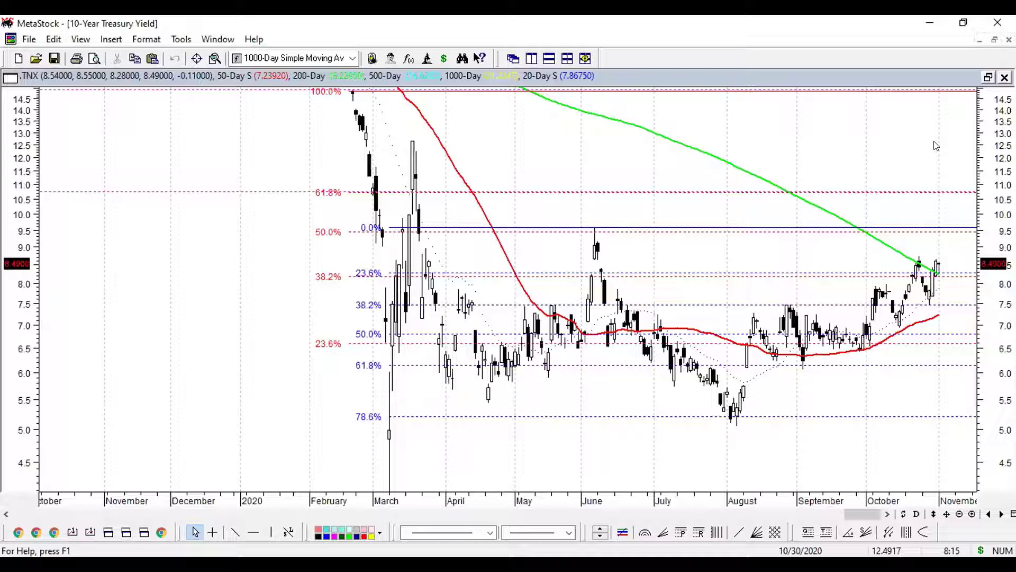
# - Open the 30-Year T-Bond Yield (.TYX) chart from the History list
pyautogui.click(25, 38)
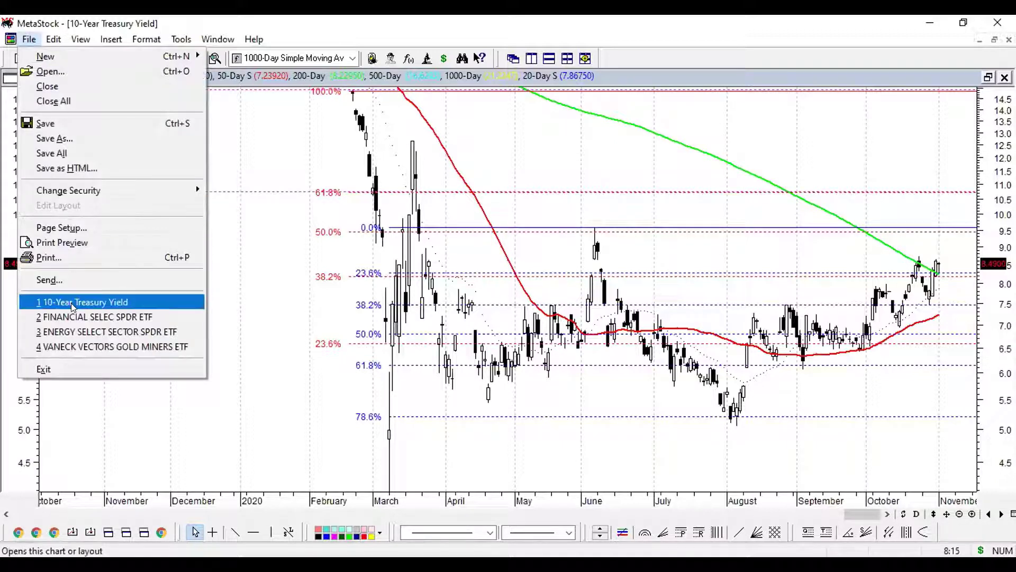
pyautogui.click(83, 68)
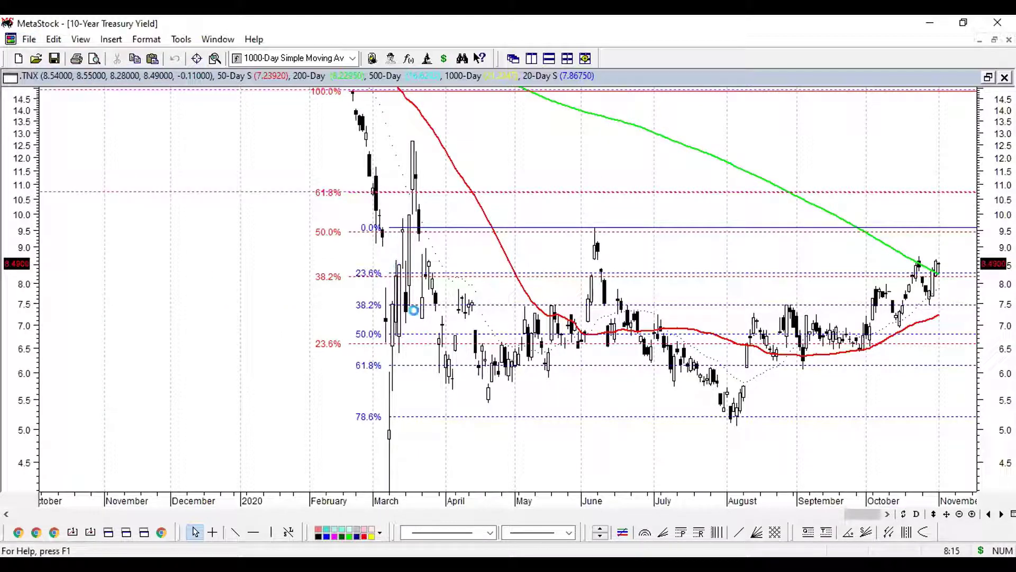
pyautogui.click(353, 342)
pyautogui.scroll(-2, 350, 323)
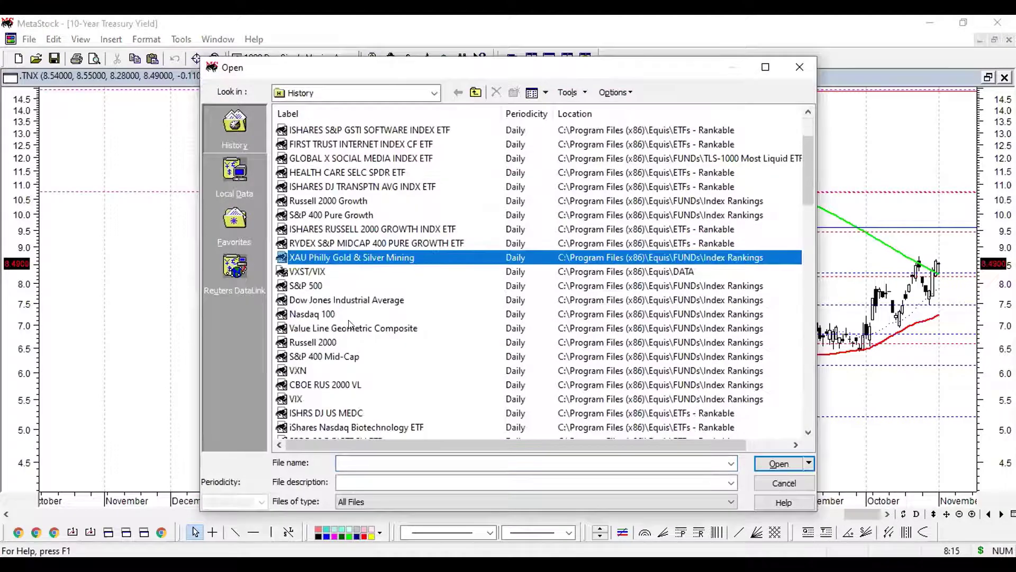
pyautogui.scroll(-1, 349, 324)
pyautogui.scroll(-3, 339, 335)
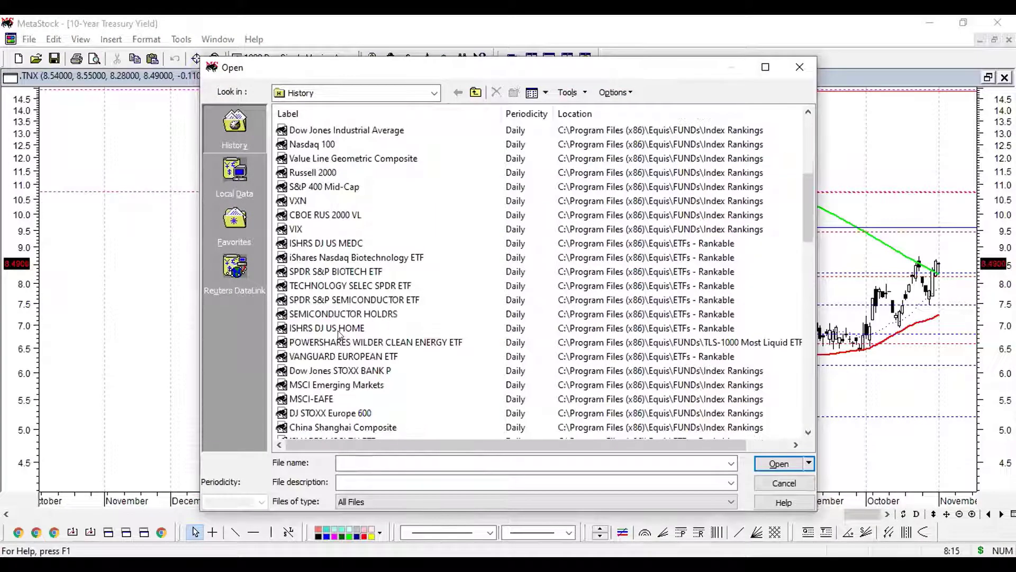
pyautogui.scroll(-4, 340, 335)
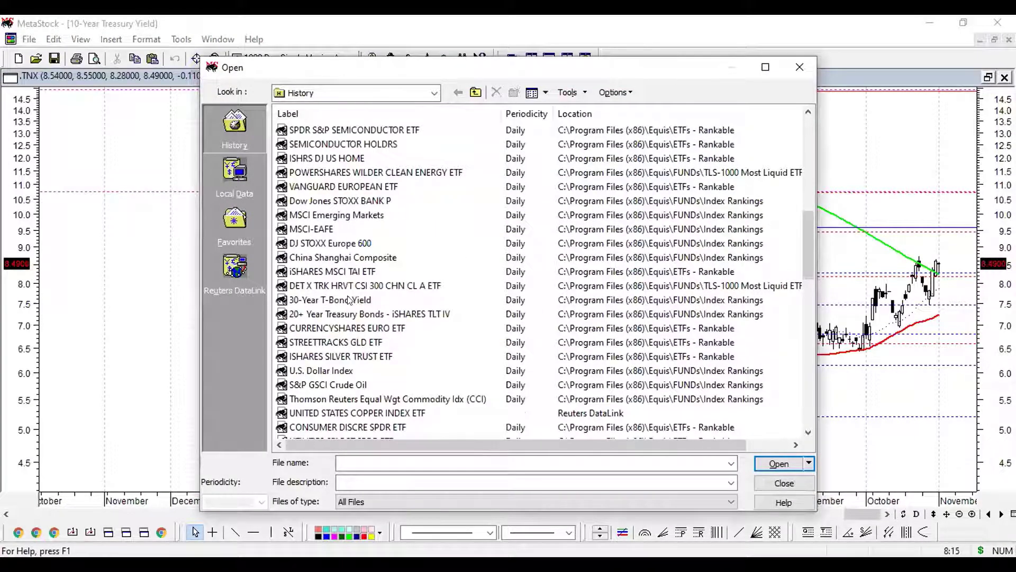
pyautogui.doubleClick(350, 299)
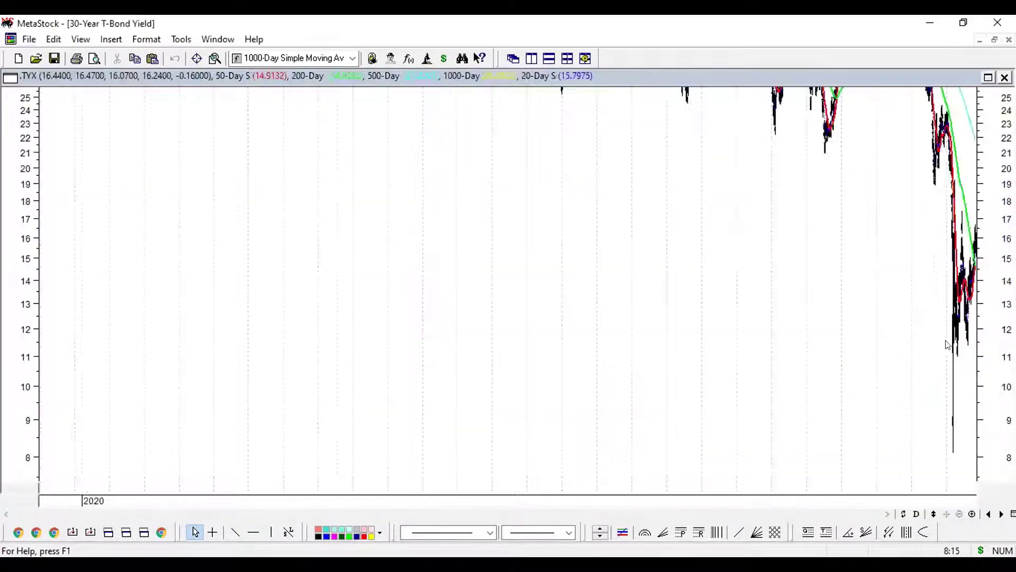
# - Zoom and stretch the price scale to frame August 2019 through November 2020
pyautogui.scroll(6, 948, 263)
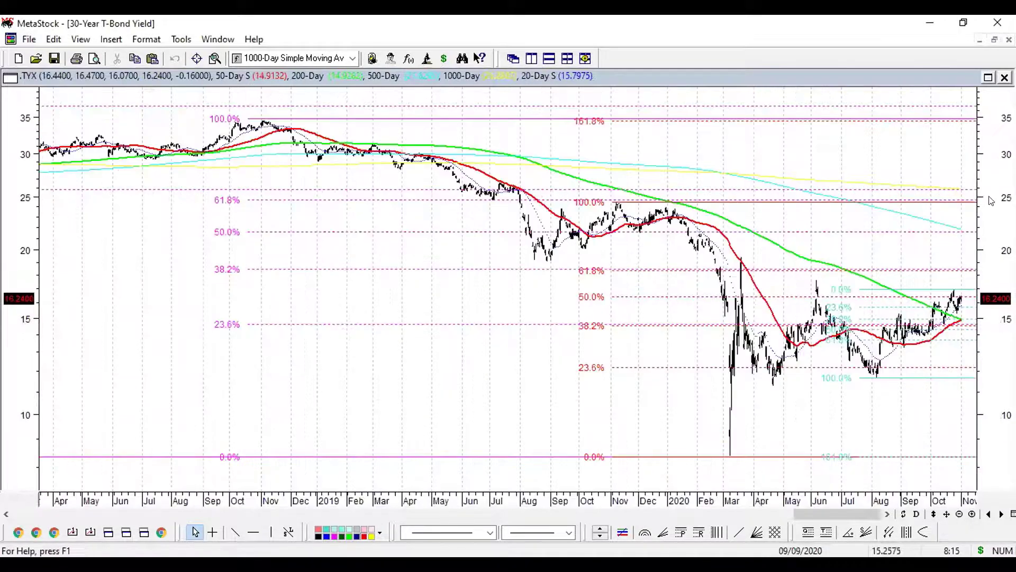
pyautogui.scroll(-2, 958, 260)
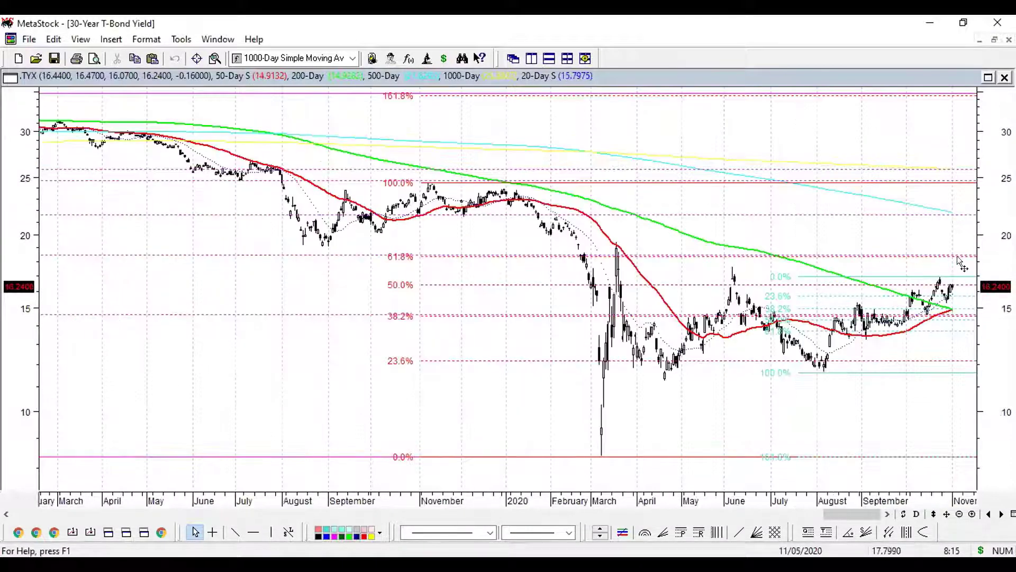
pyautogui.moveTo(995, 155); pyautogui.dragTo(998, 92)
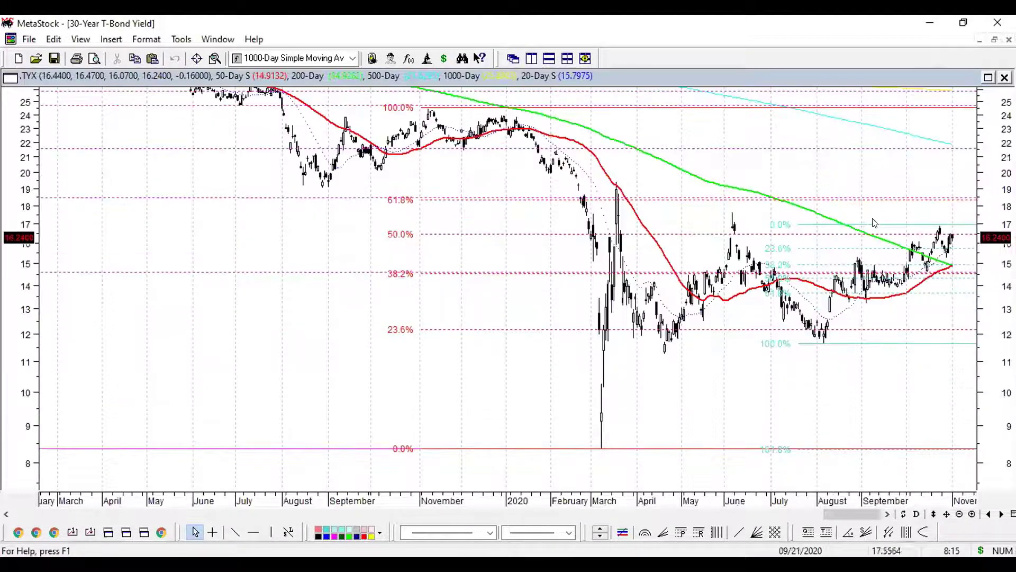
pyautogui.scroll(2, 886, 154)
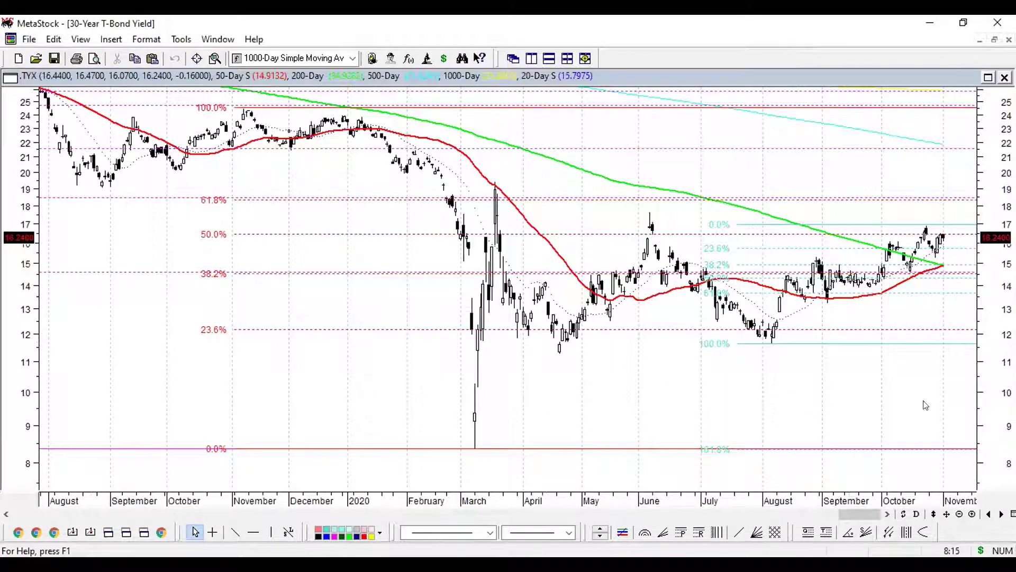
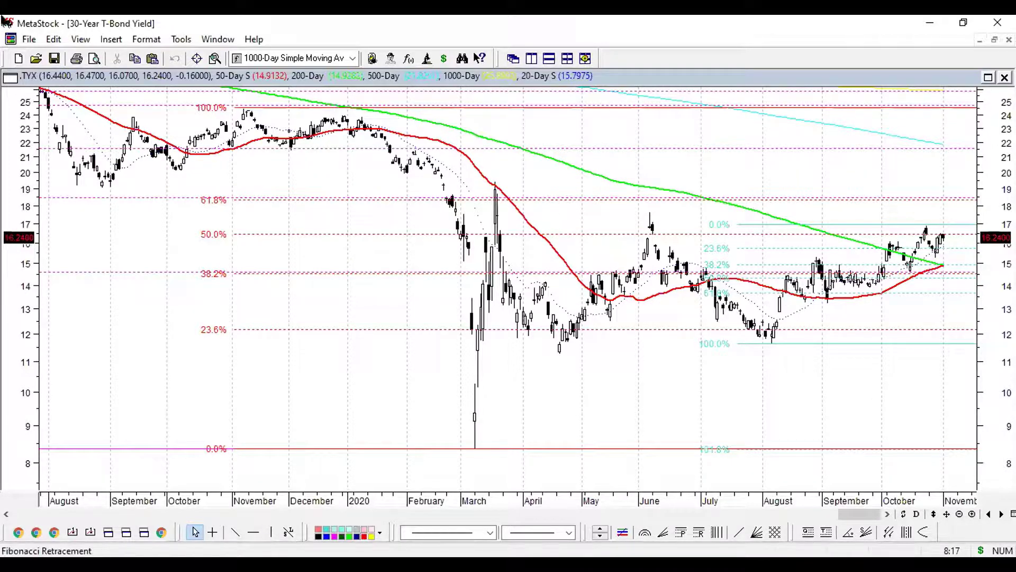
# - Open the S&P 500 chart from the History list in the Open dialog
pyautogui.click(30, 43)
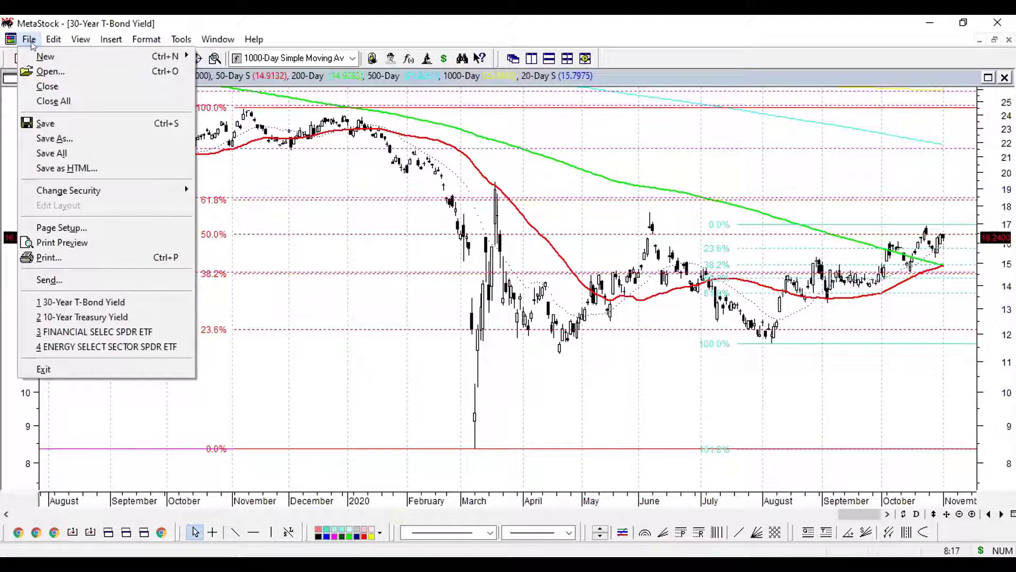
pyautogui.click(48, 71)
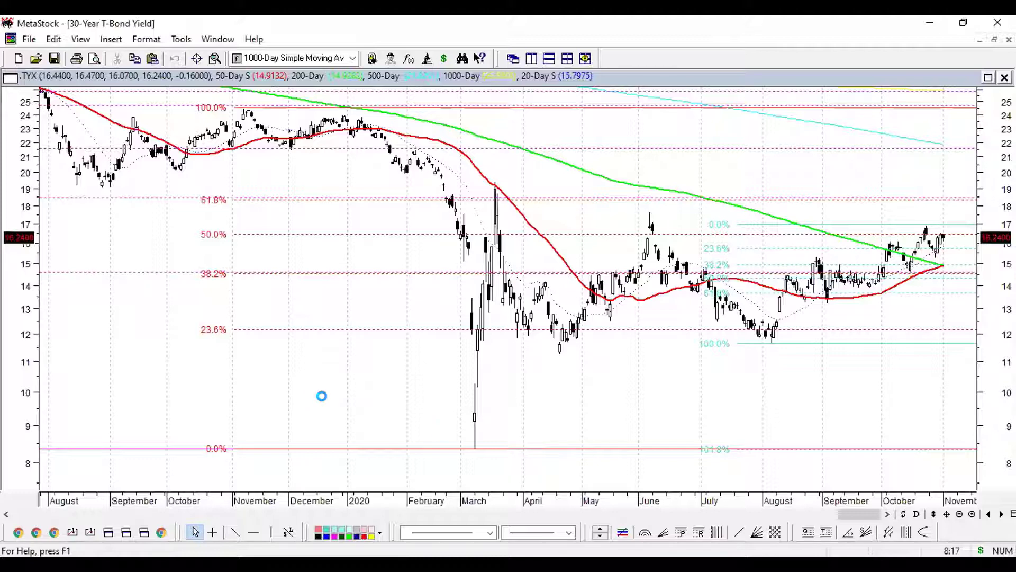
pyautogui.click(398, 298)
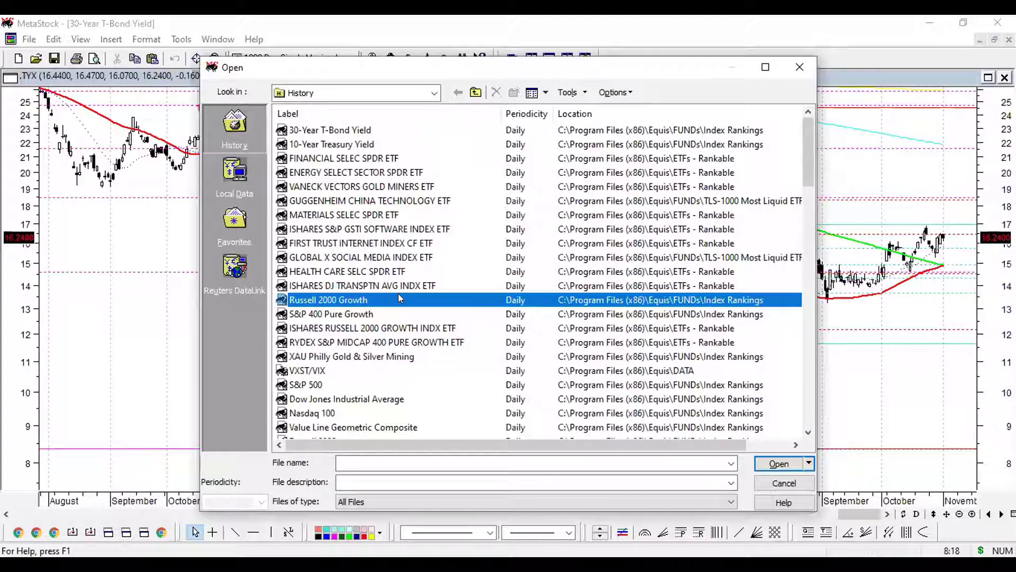
pyautogui.scroll(-2, 399, 295)
pyautogui.scroll(-3, 401, 307)
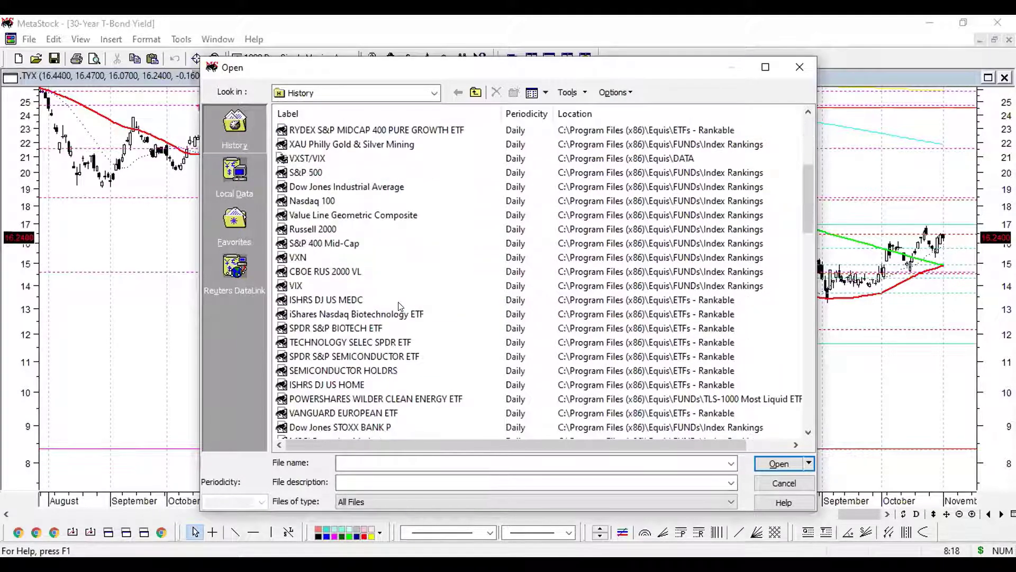
pyautogui.scroll(-1, 401, 306)
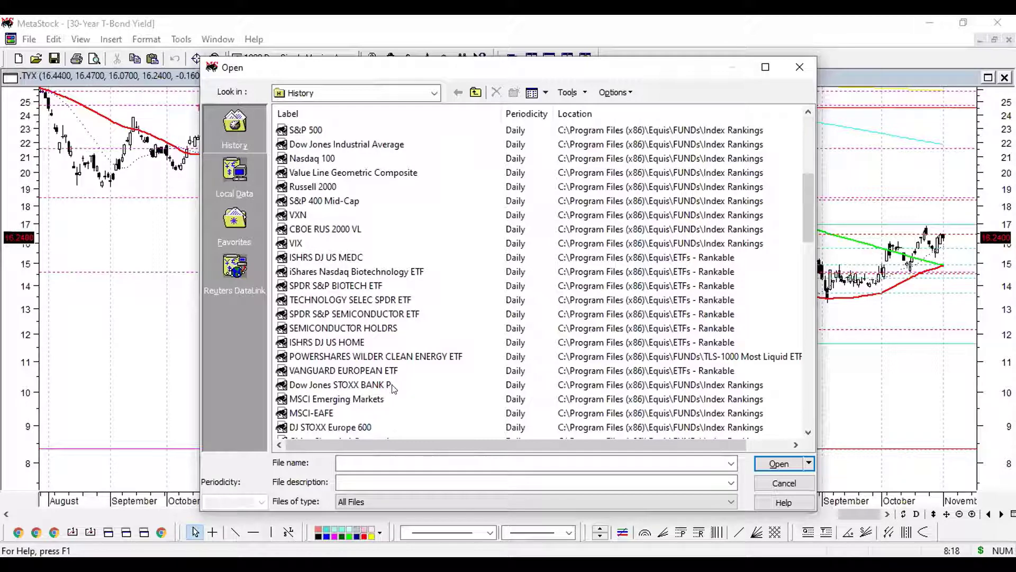
pyautogui.scroll(1, 379, 229)
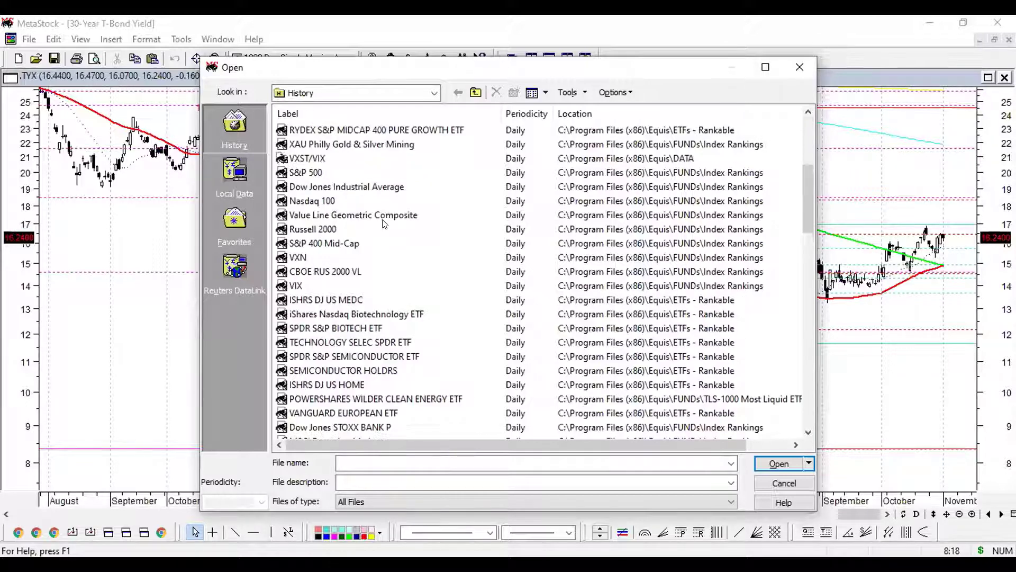
pyautogui.click(317, 174)
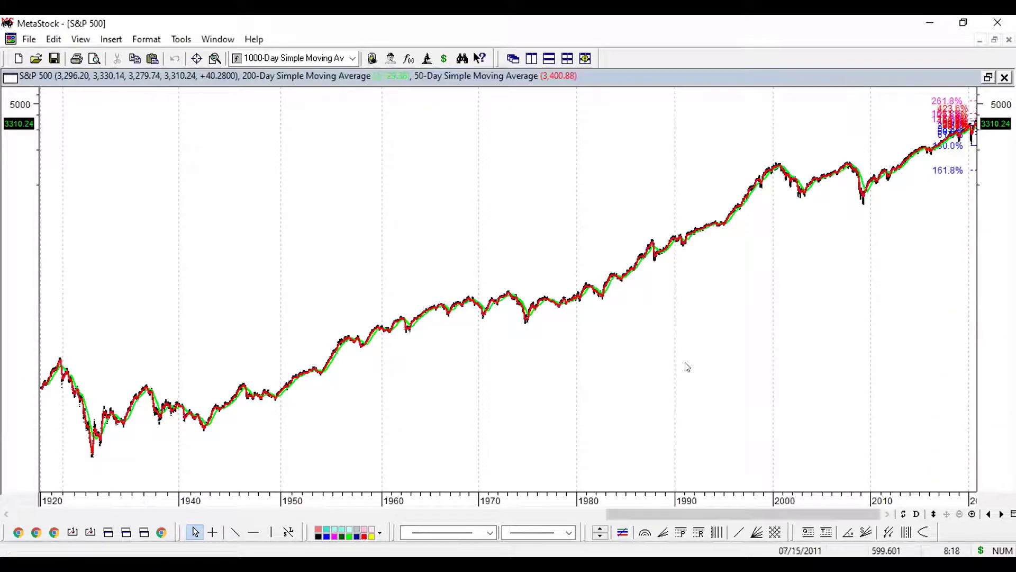
# - Zoom the S&P 500 chart's time axis in to about the last year of daily prices
pyautogui.scroll(6, 860, 391)
pyautogui.scroll(2, 860, 404)
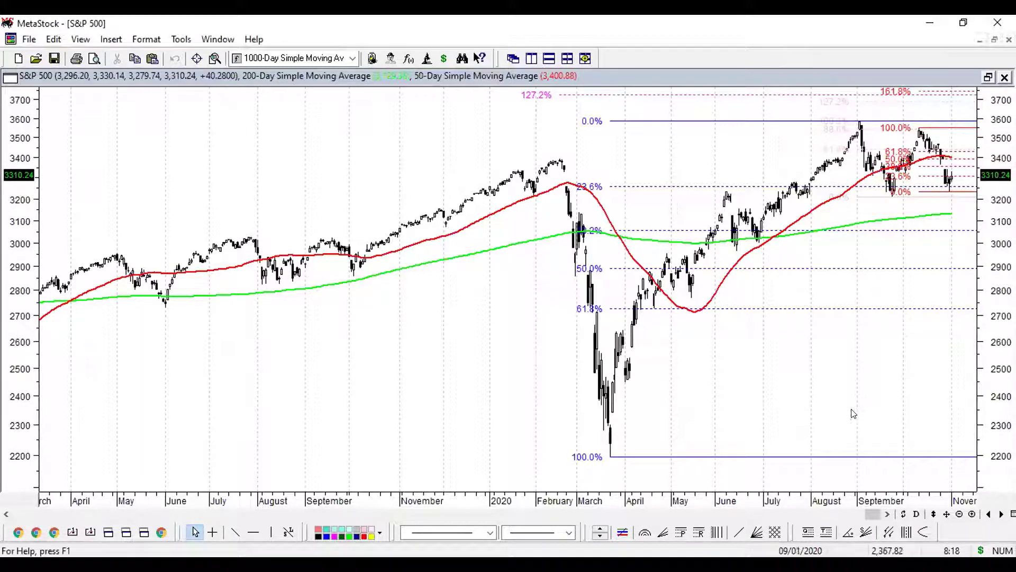
pyautogui.scroll(2, 841, 391)
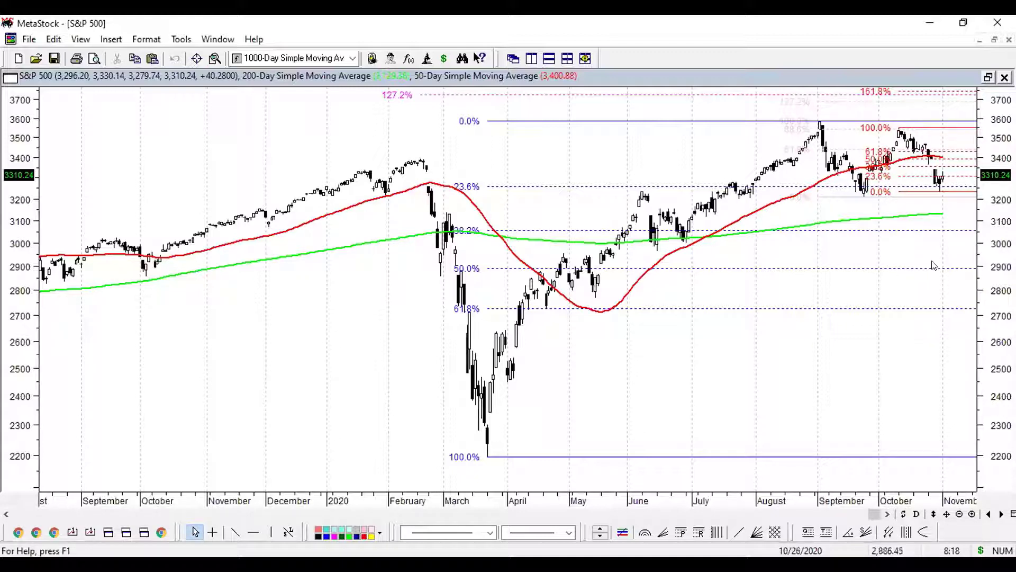
pyautogui.scroll(2, 935, 264)
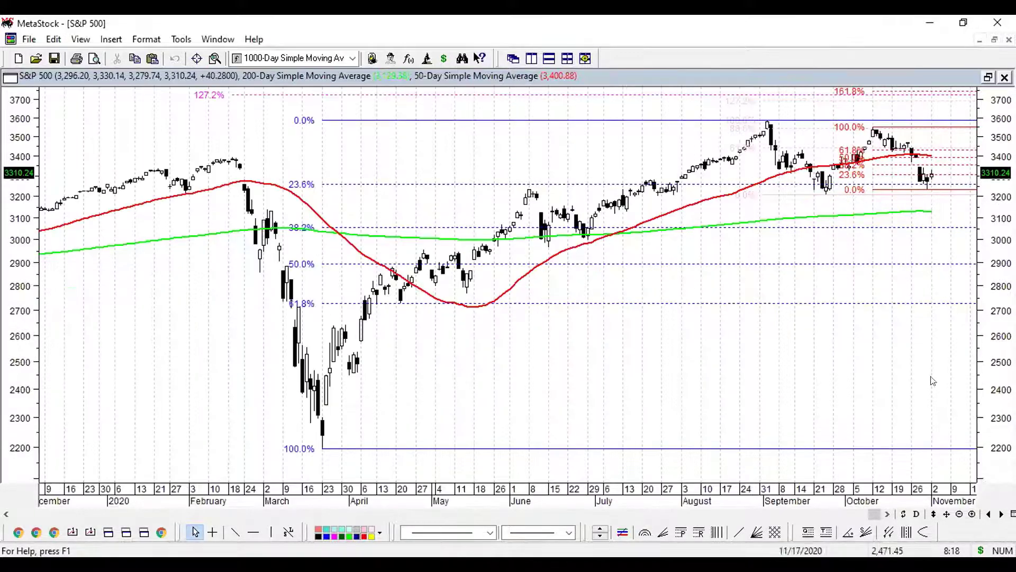
pyautogui.scroll(-2, 757, 357)
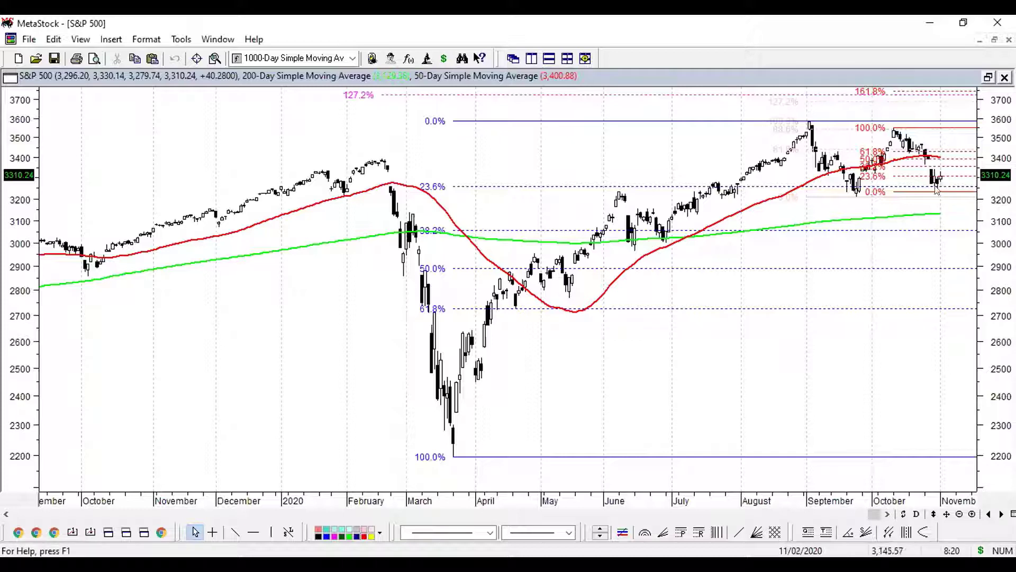
pyautogui.moveTo(941, 214)
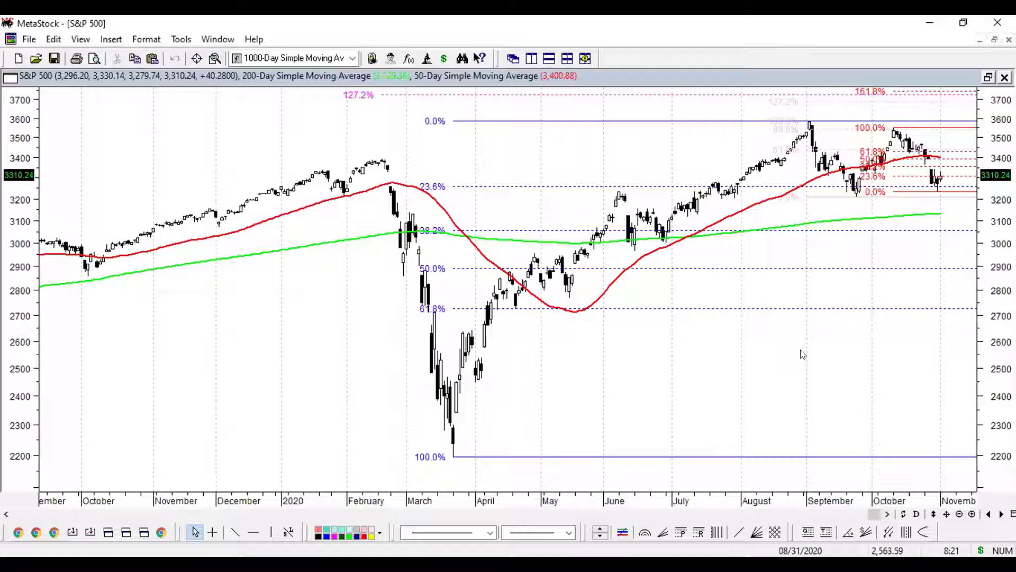
# - Open the Bitcoin chart from the list of saved securities
pyautogui.click(36, 58)
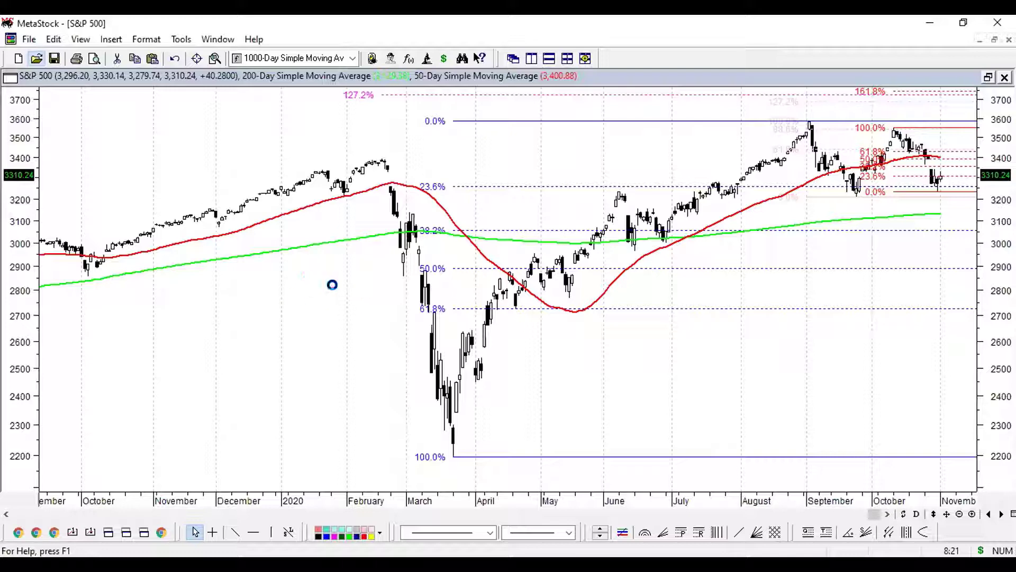
pyautogui.click(492, 329)
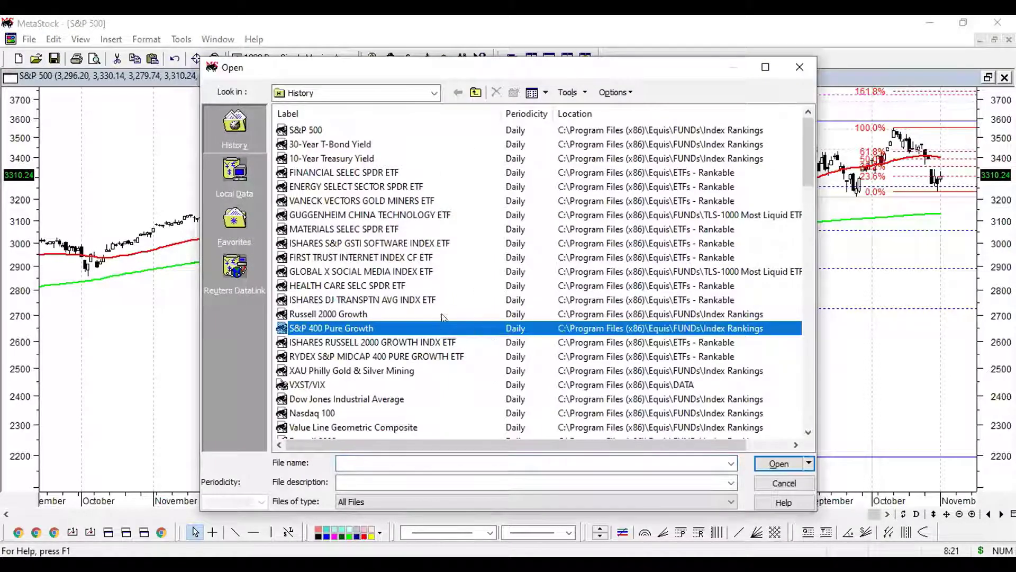
pyautogui.scroll(-4, 443, 317)
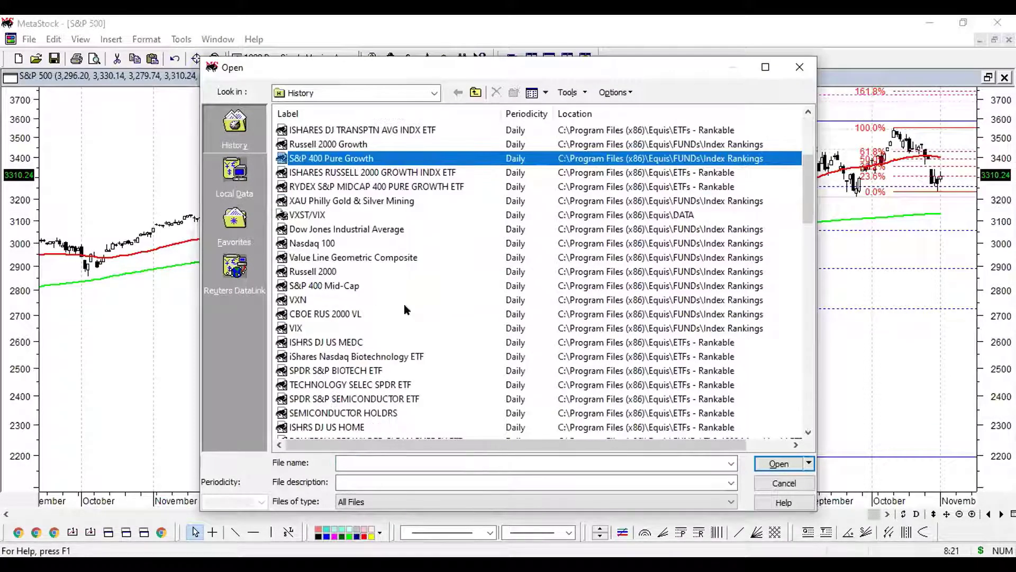
pyautogui.scroll(-6, 405, 309)
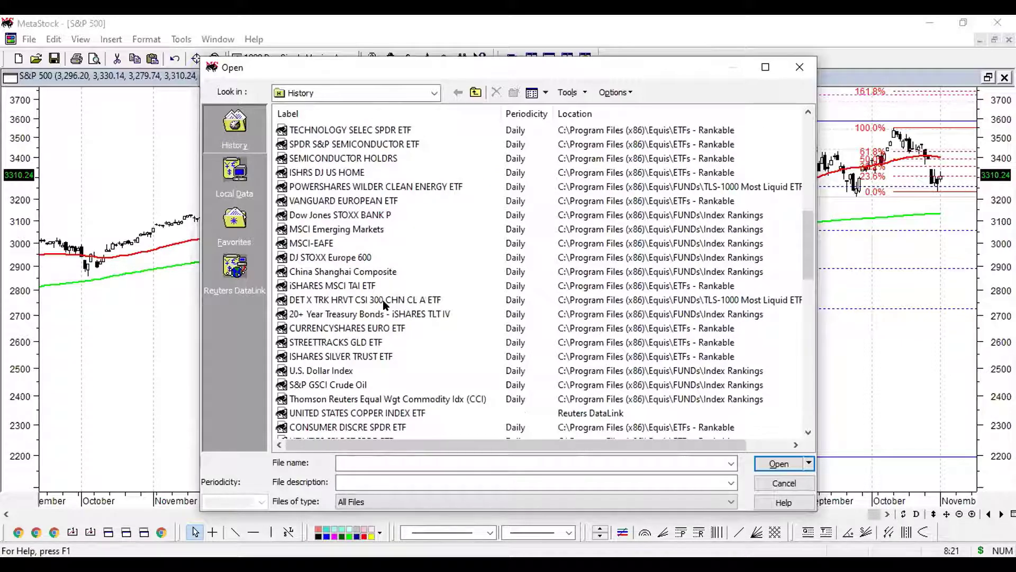
pyautogui.scroll(-5, 351, 345)
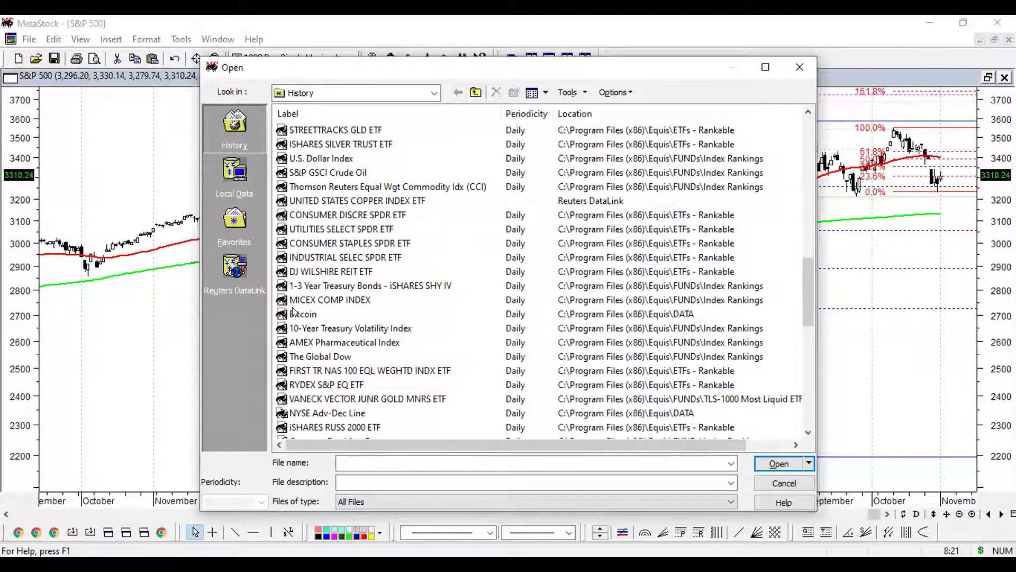
pyautogui.doubleClick(297, 314)
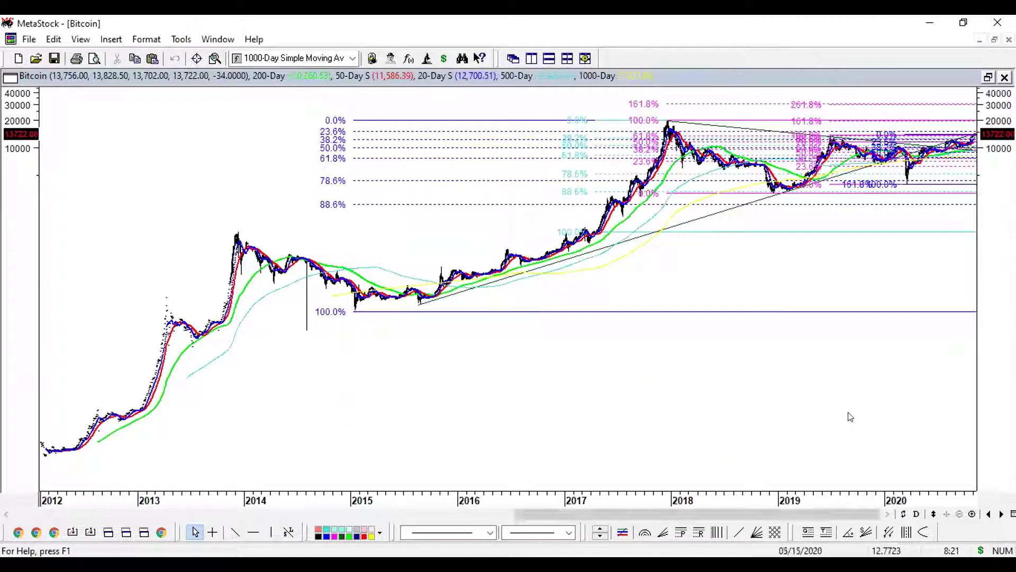
# - Zoom the Bitcoin chart to start around November 2017 and read the moving average and bar tooltips
pyautogui.scroll(3, 850, 417)
pyautogui.scroll(-1, 850, 416)
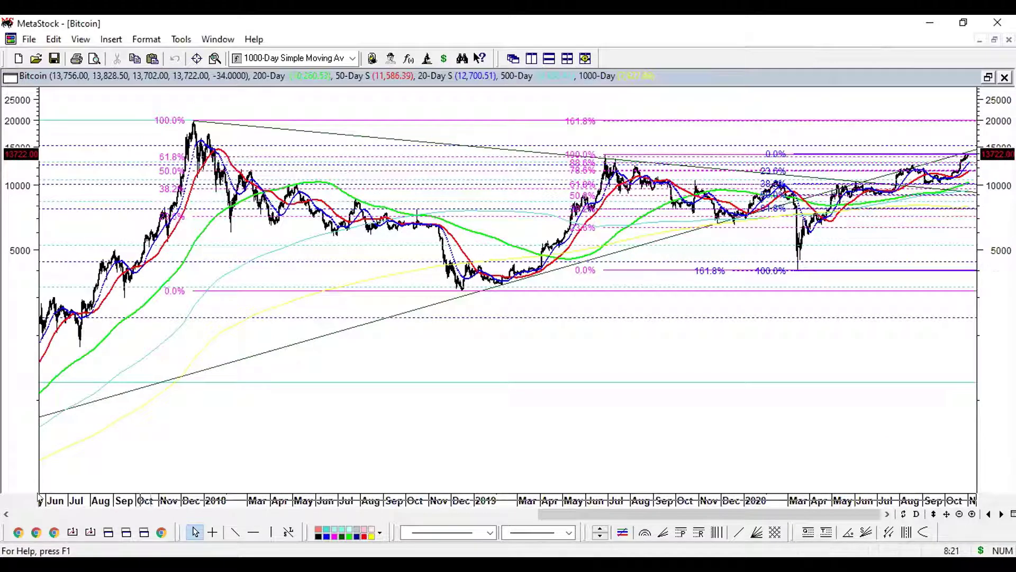
pyautogui.scroll(1, 38, 497)
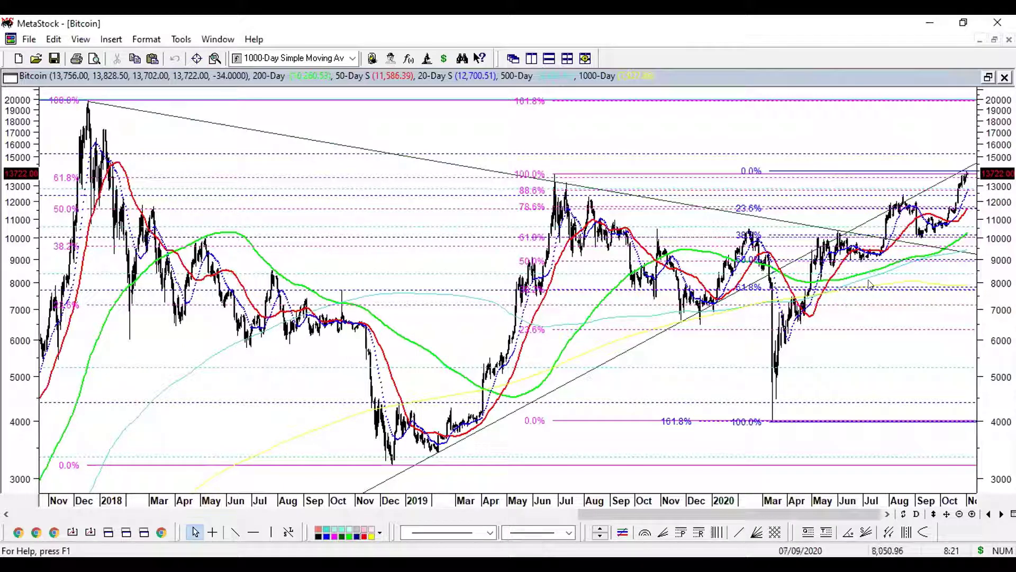
pyautogui.moveTo(880, 268)
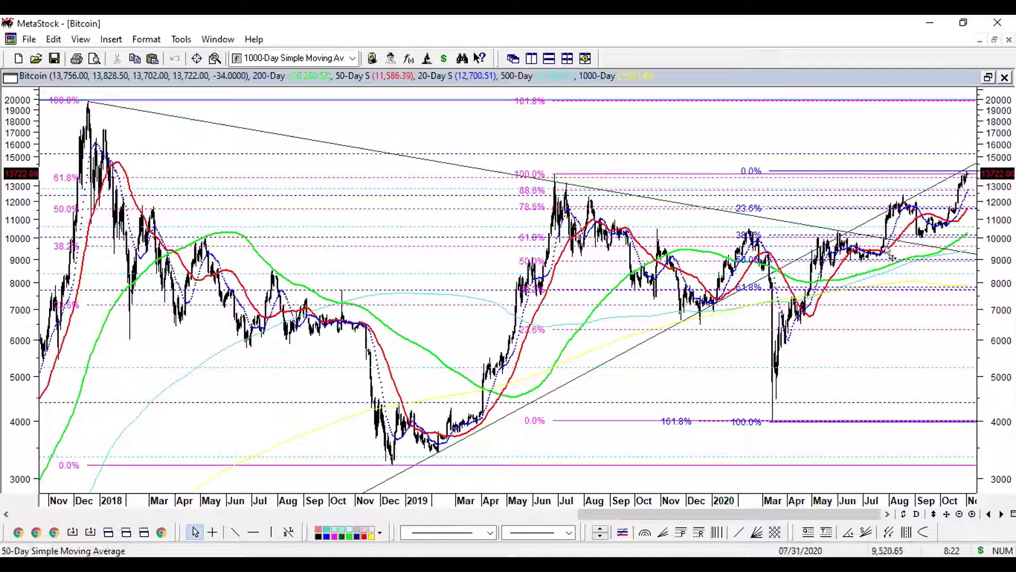
pyautogui.moveTo(883, 236)
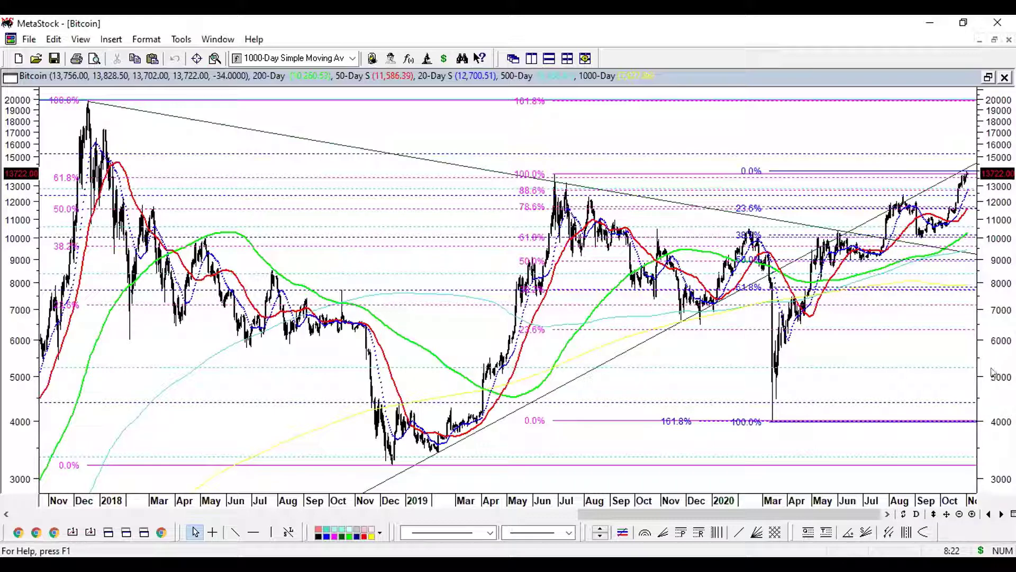
# - Rescale the Bitcoin chart's price axis to roughly 8,000–21,000
pyautogui.moveTo(993, 373); pyautogui.dragTo(993, 394)
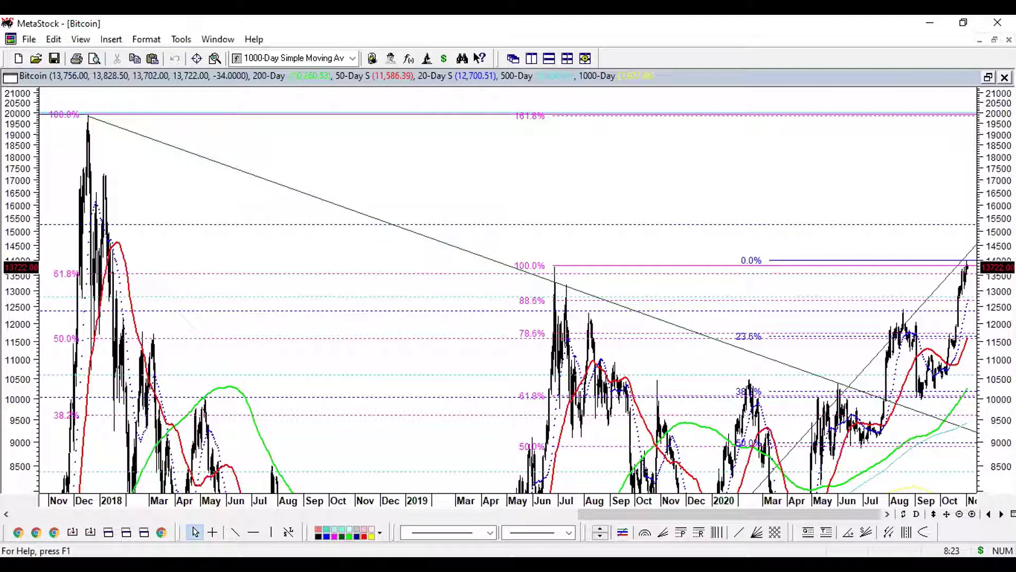
# - Close the Bitcoin chart and open TBT from the History list via Ctrl+O
pyautogui.click(1008, 40)
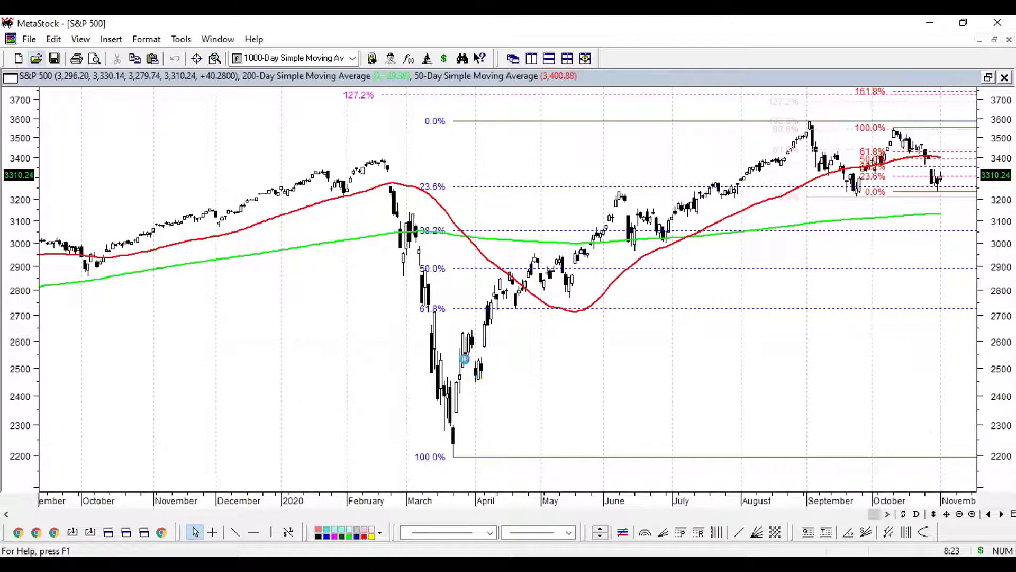
pyautogui.hotkey('ctrl', 'o')
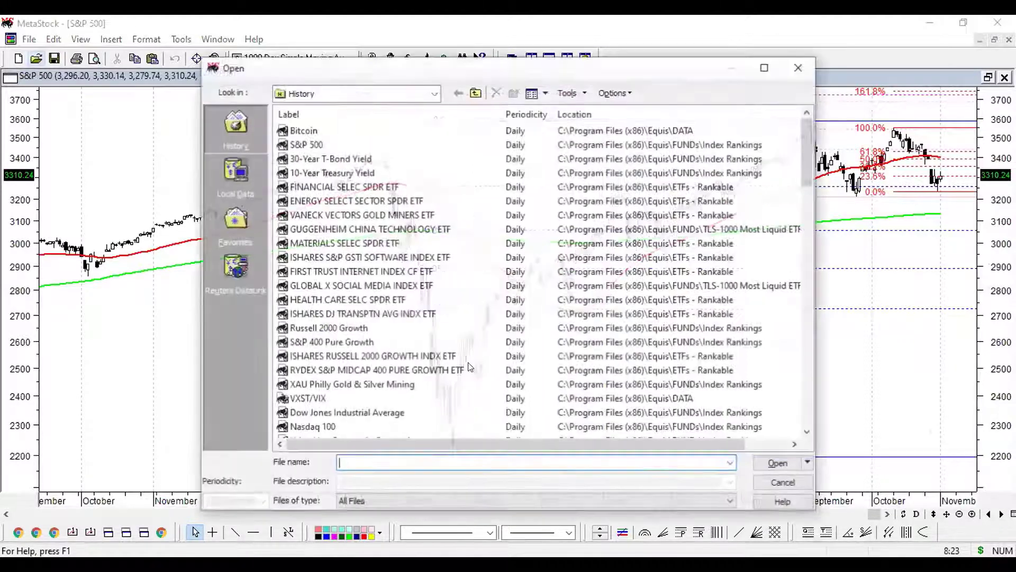
pyautogui.click(432, 347)
pyautogui.scroll(-4, 418, 352)
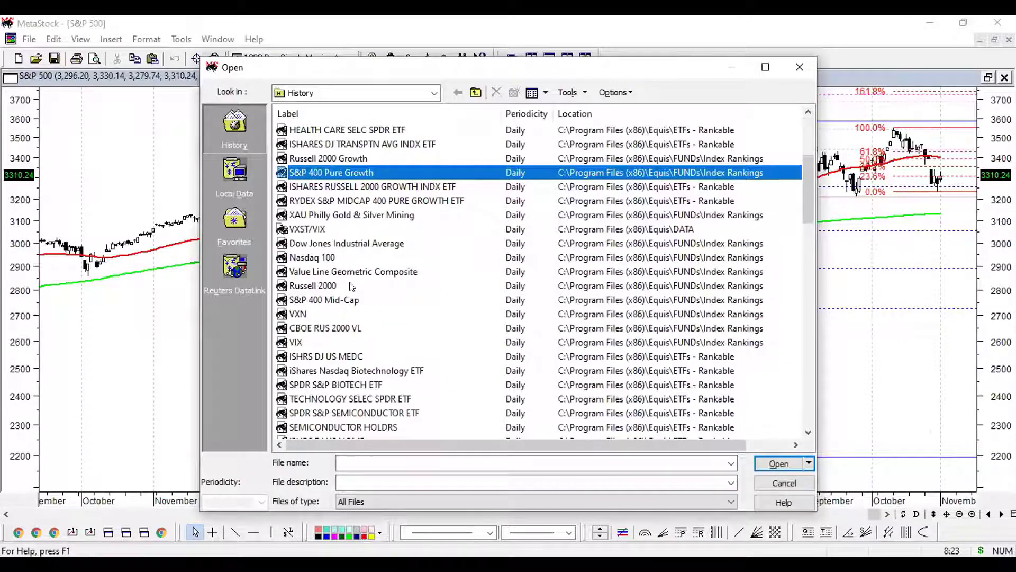
pyautogui.scroll(-13, 340, 307)
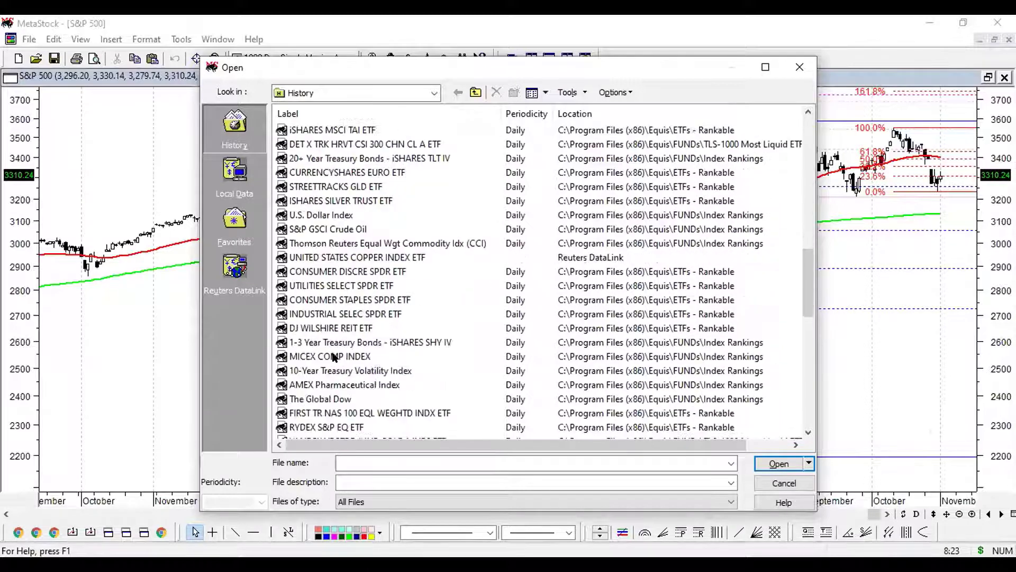
pyautogui.scroll(-2, 335, 360)
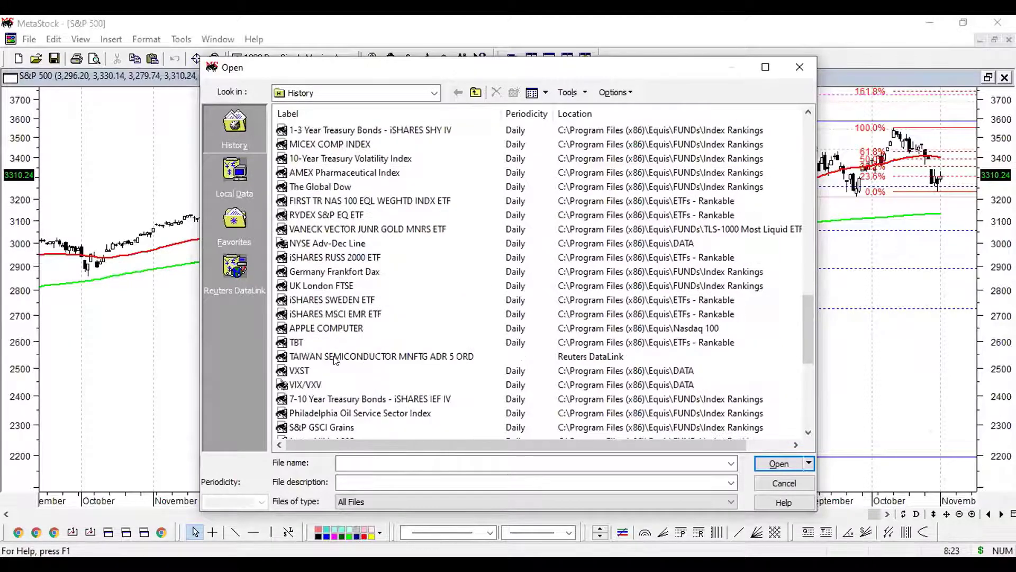
pyautogui.click(295, 342)
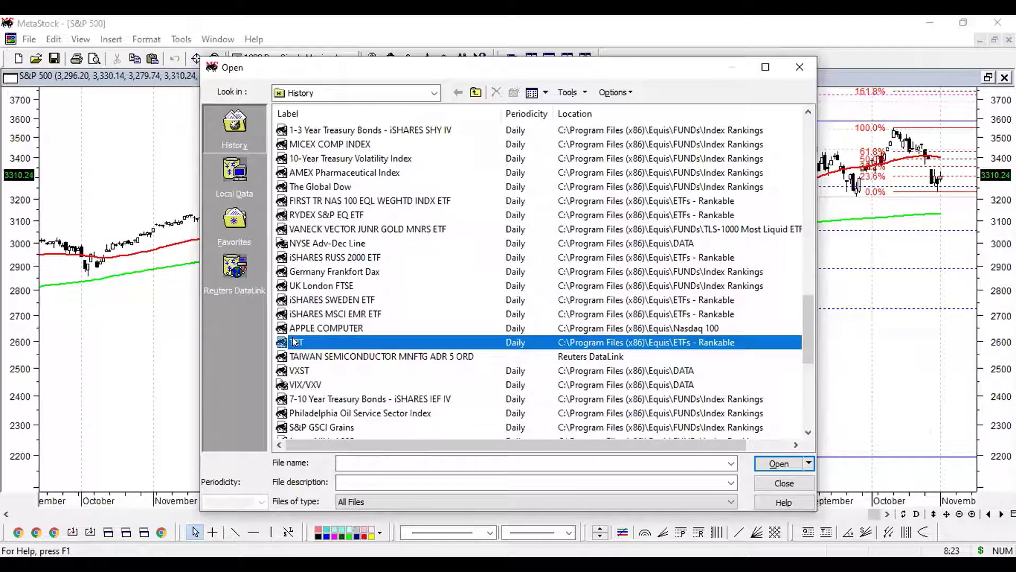
pyautogui.doubleClick(295, 341)
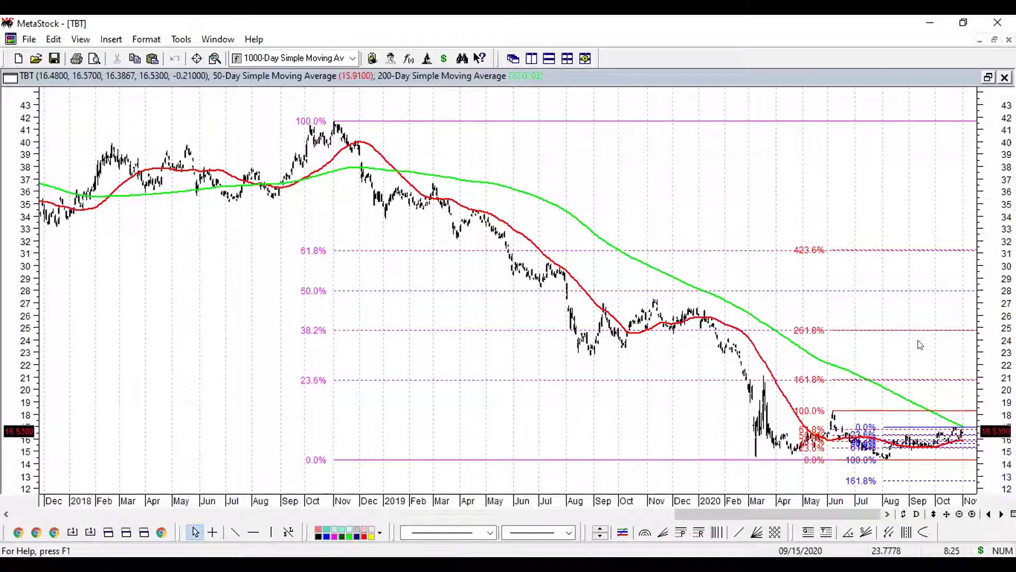
# - Zoom the TBT chart to April–November 2020 and stretch prices to span about 14 to 18.5
pyautogui.scroll(3, 910, 347)
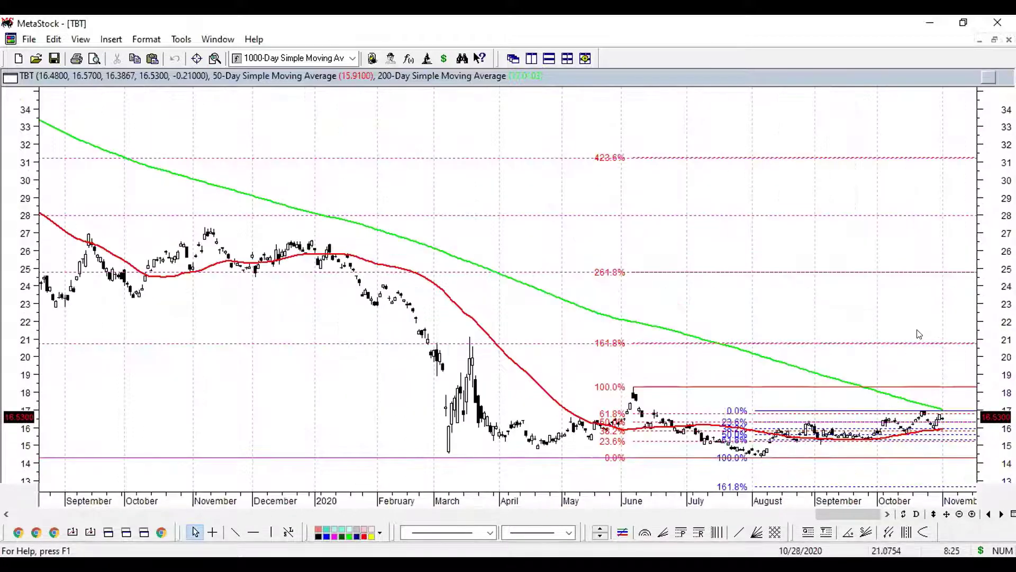
pyautogui.scroll(-2, 942, 236)
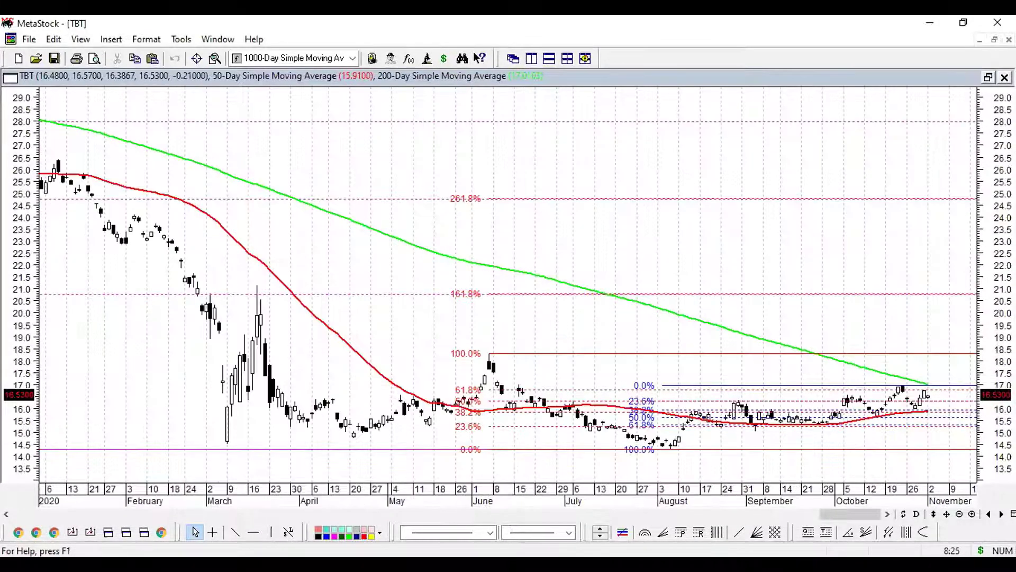
pyautogui.moveTo(996, 233); pyautogui.dragTo(997, 439)
pyautogui.scroll(1, 738, 430)
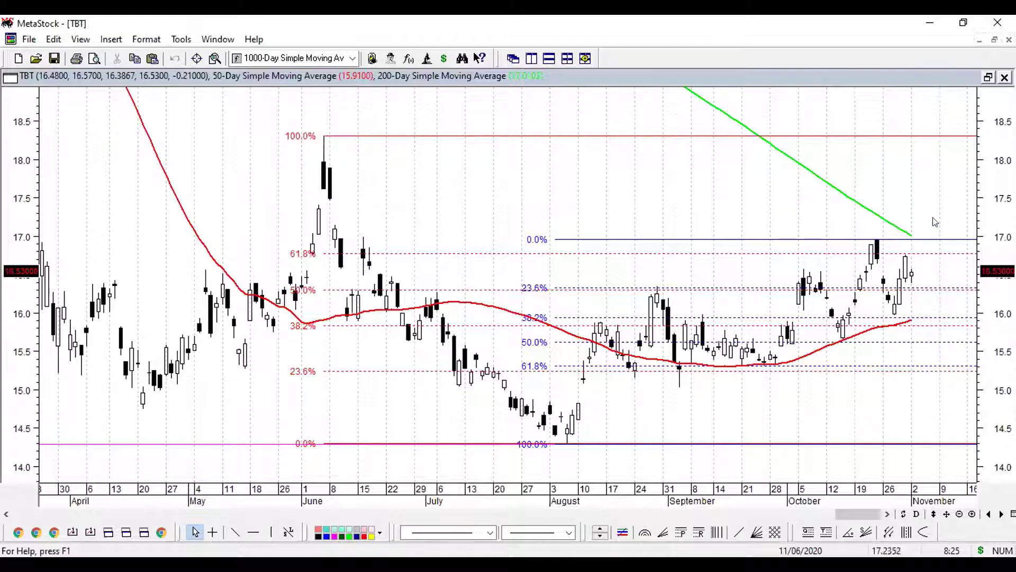
# - Reopen the 30-Year T-Bond Yield chart from File's recent items and adjust its time range
pyautogui.click(25, 42)
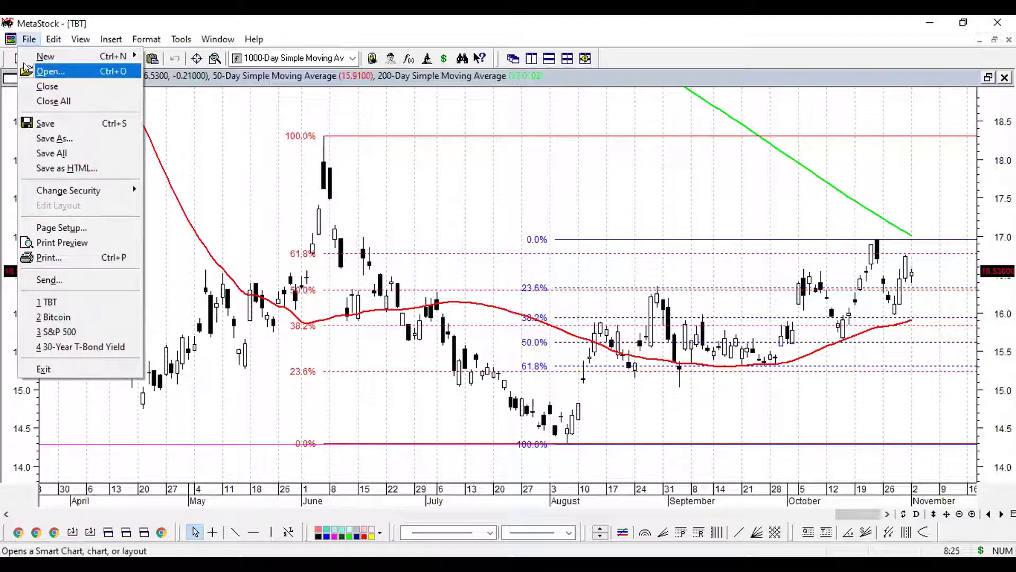
pyautogui.click(78, 345)
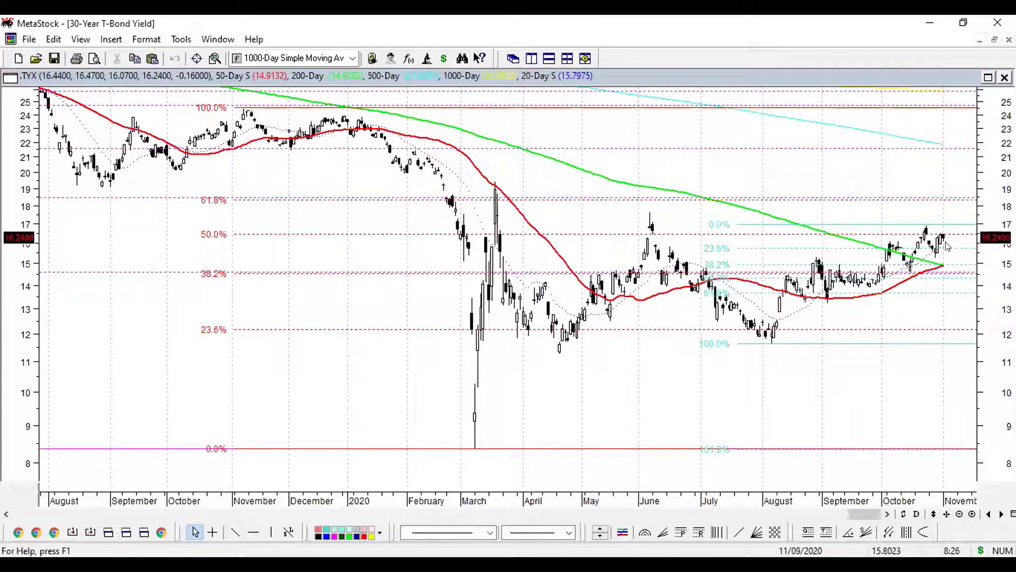
pyautogui.scroll(2, 948, 246)
pyautogui.scroll(-1, 932, 253)
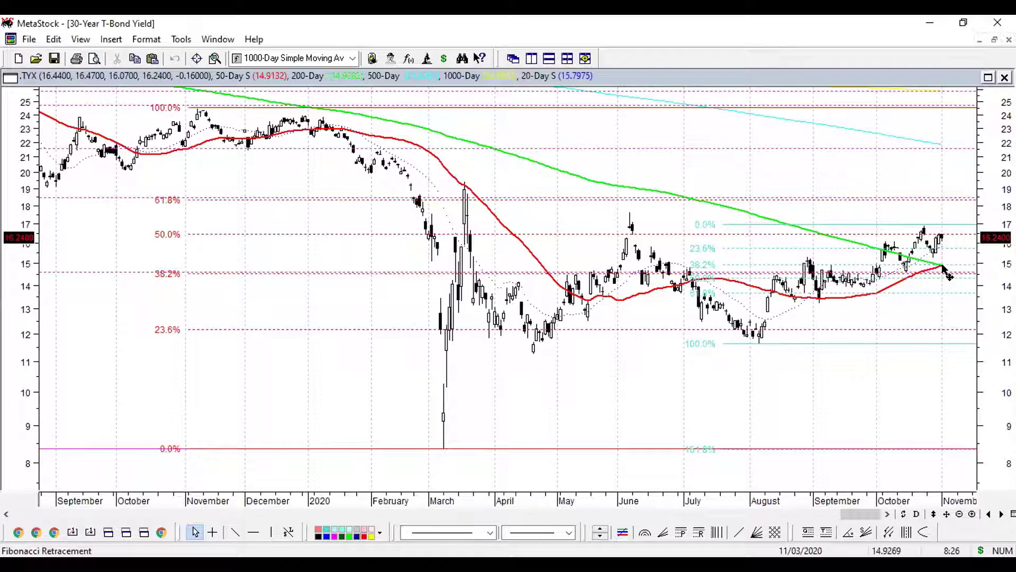
pyautogui.moveTo(943, 236)
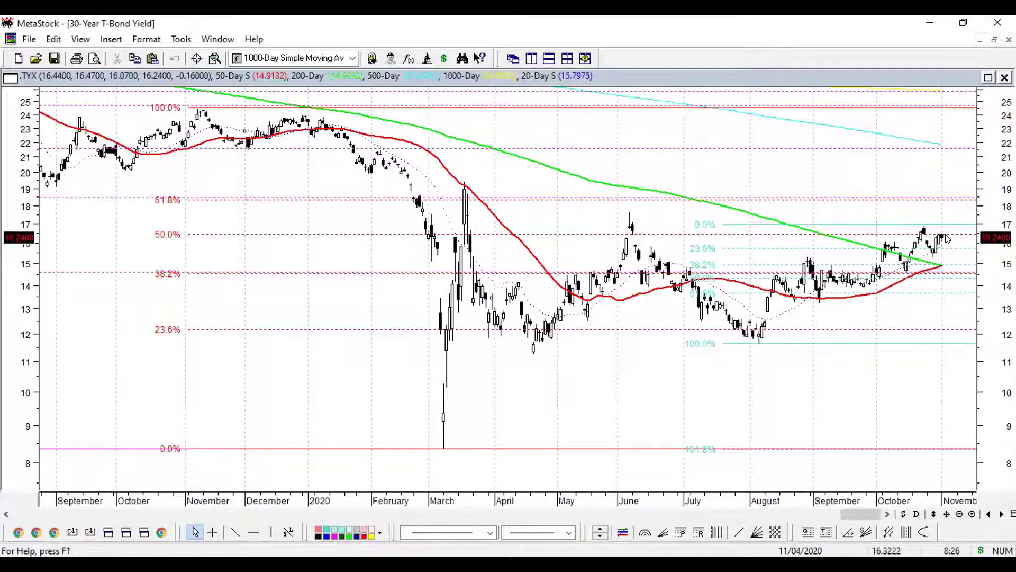